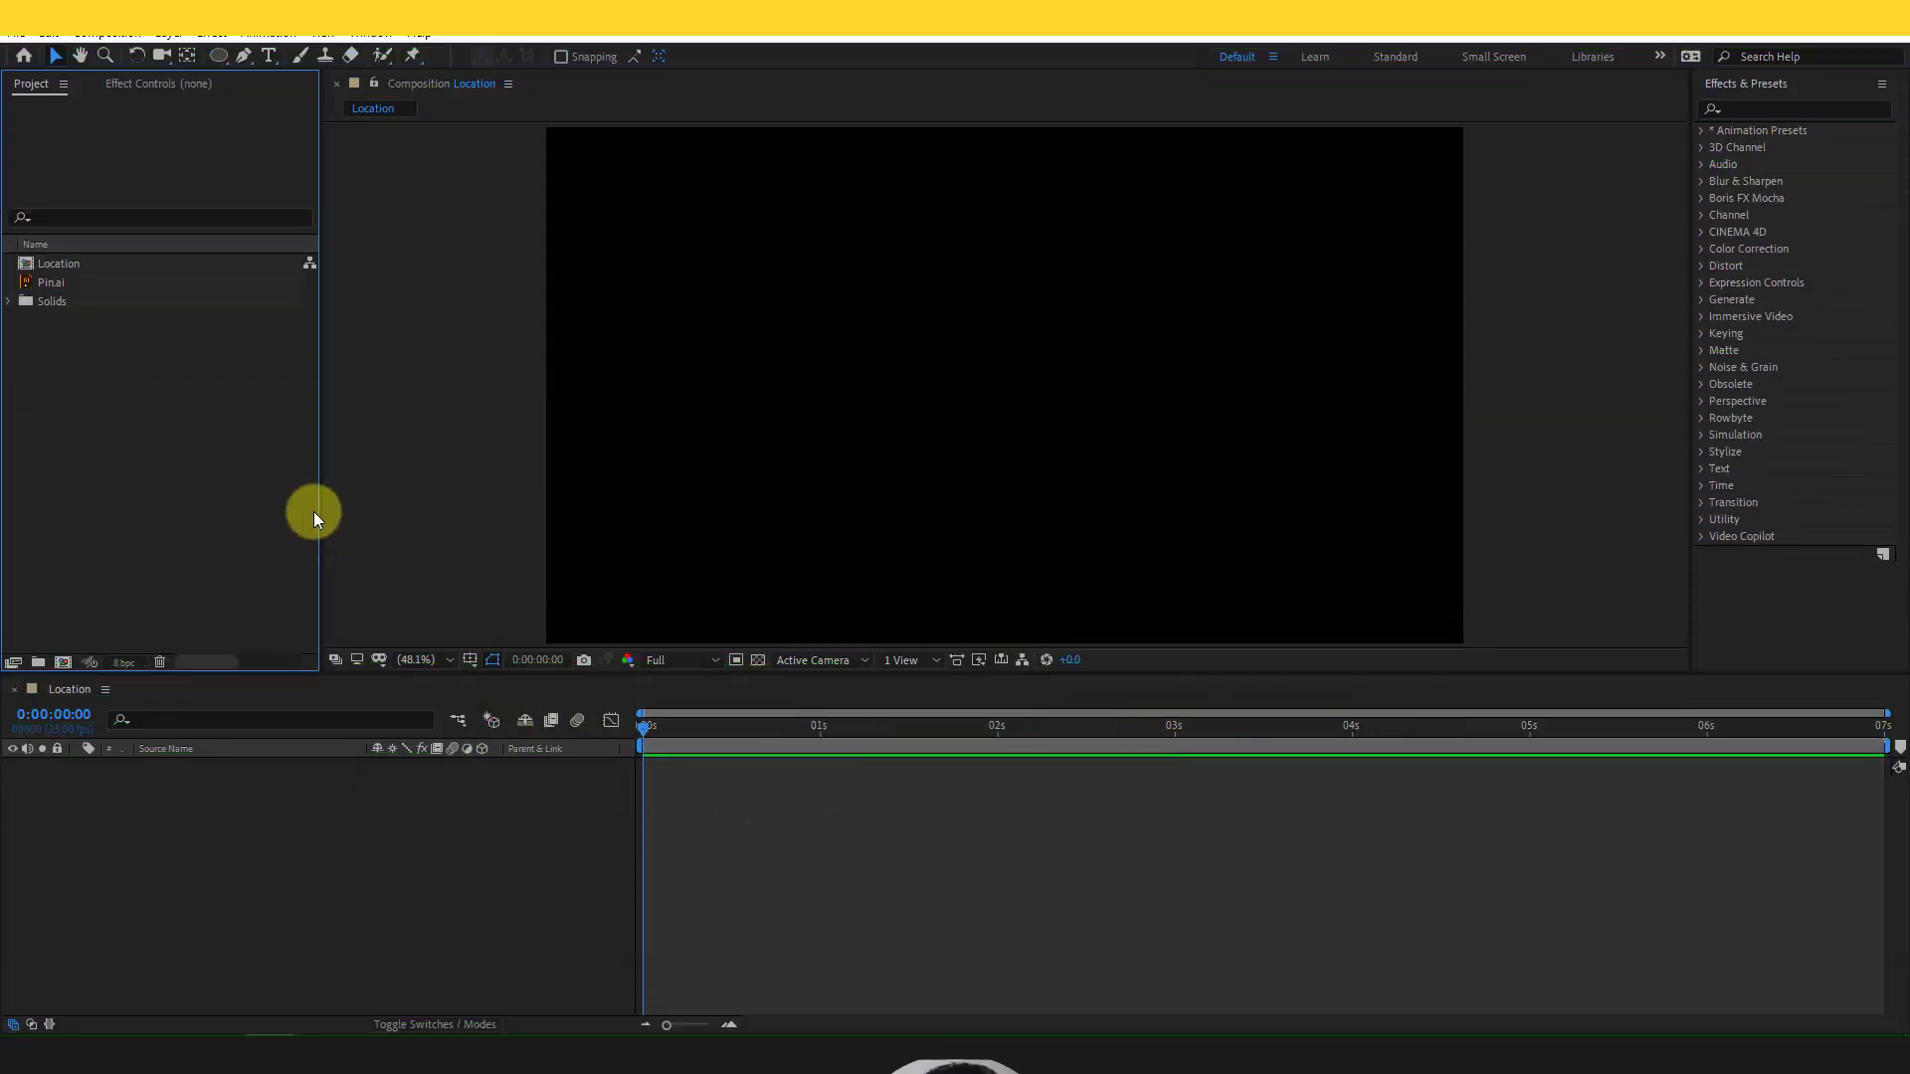
Add Pin.ai from the Project panel as a layer in the Location composition
left_click(52, 285)
left_click_drag(56, 280, 468, 862)
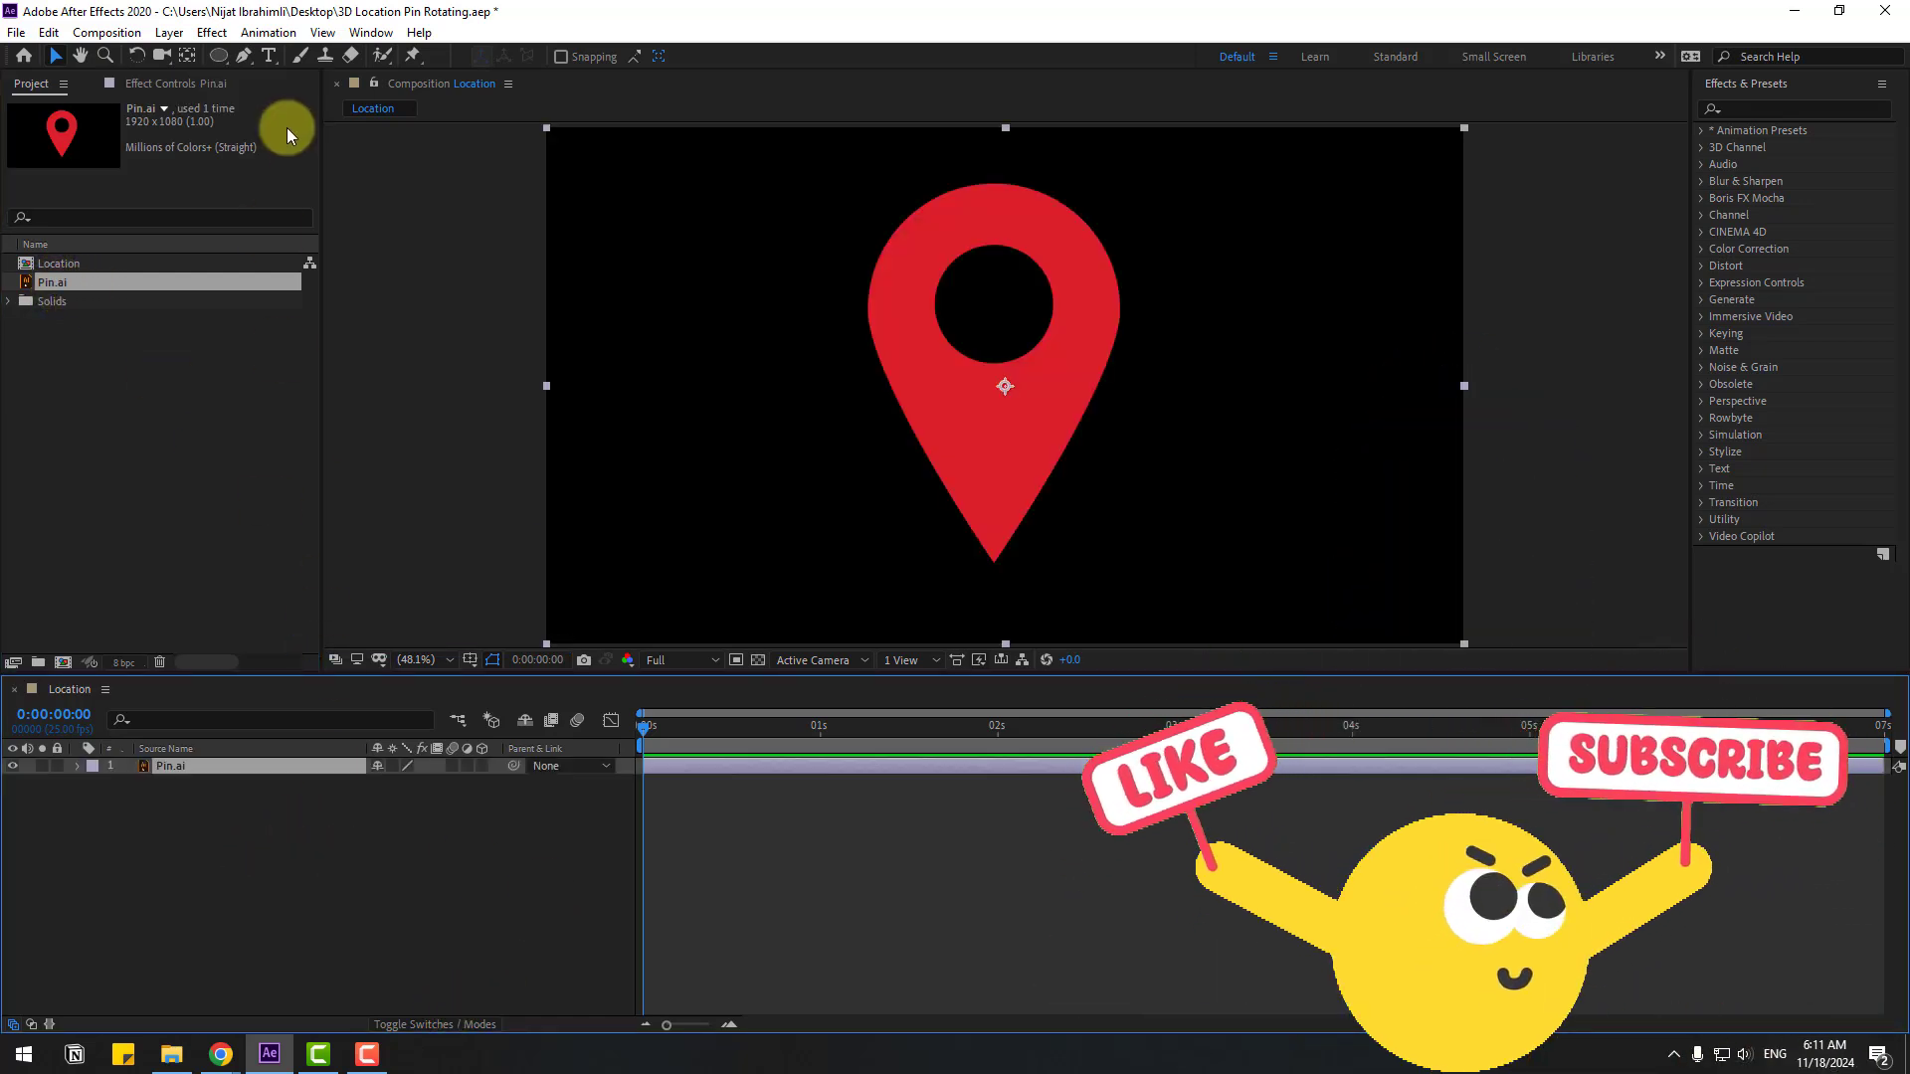
left_click(242, 58)
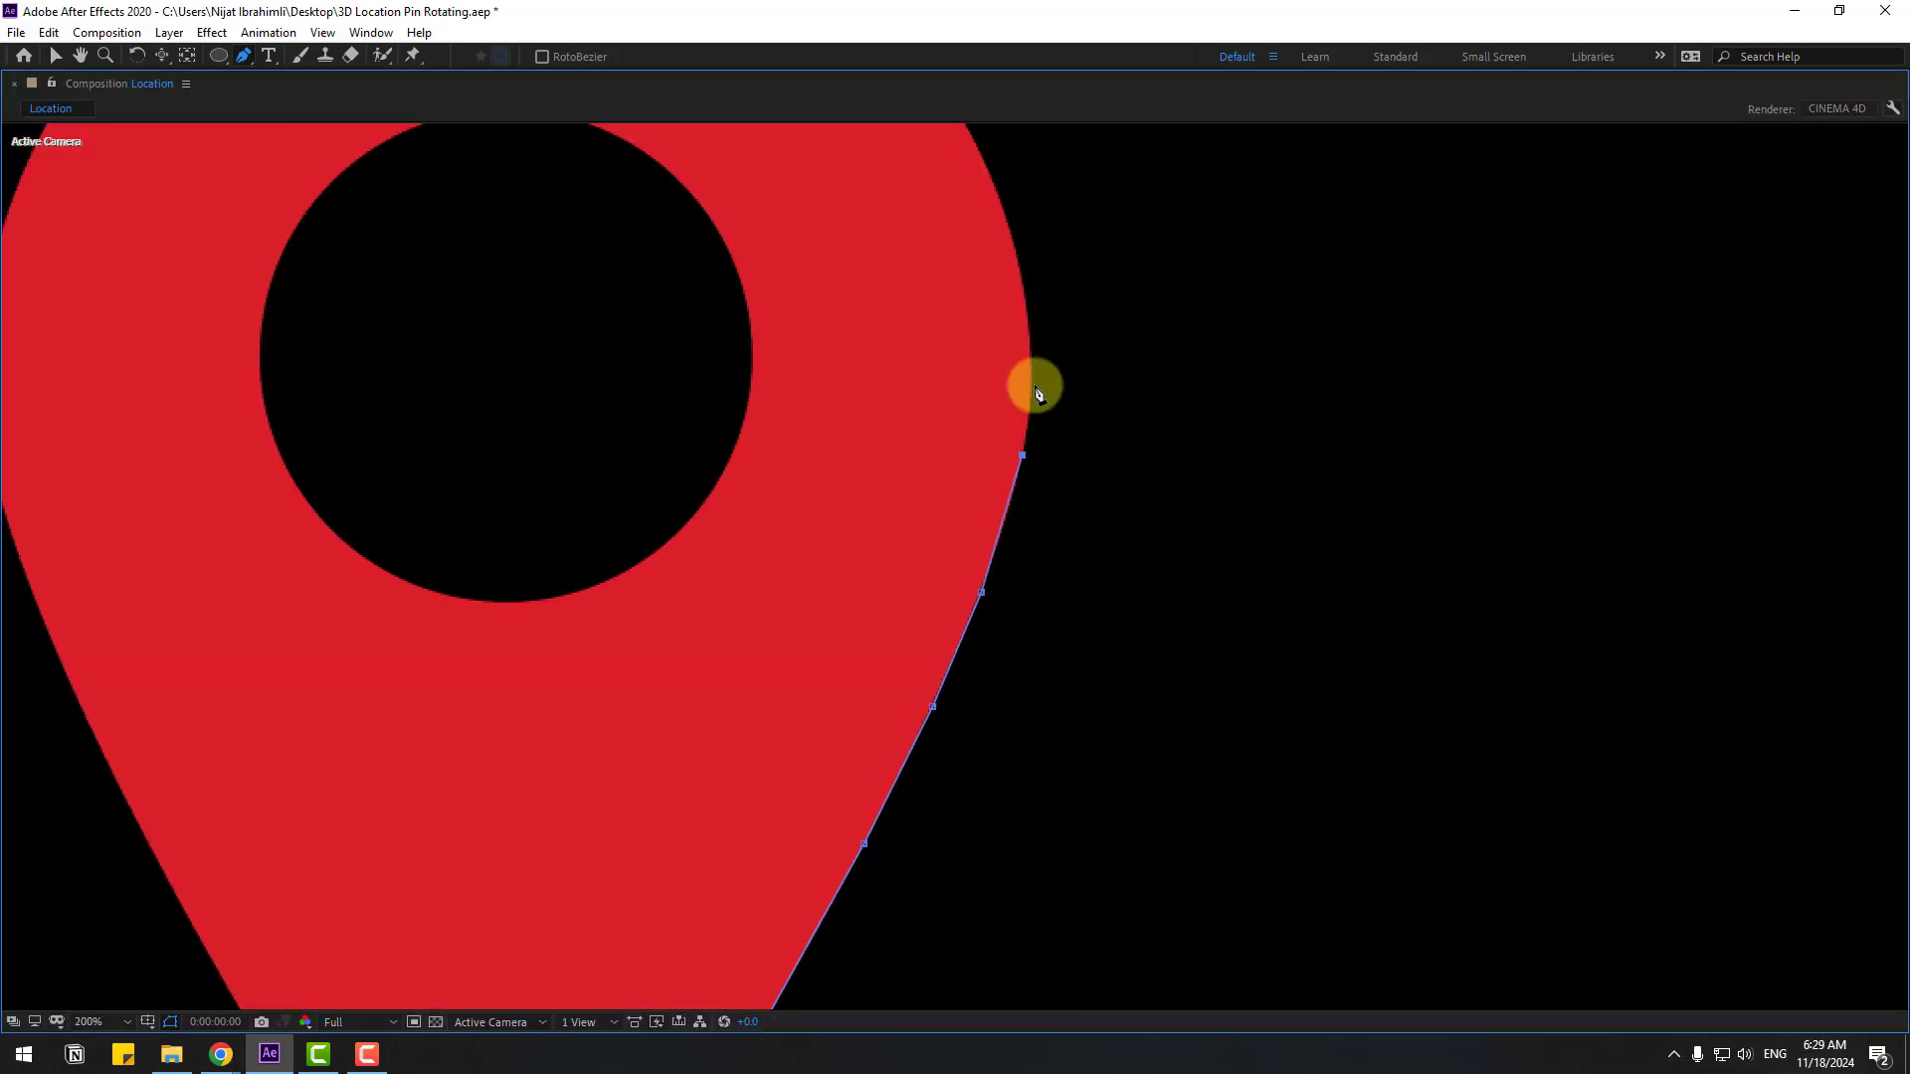
Trace a Pen-tool mask over the pin's top and down its left edge
left_click_drag(588, 202, 200, 205)
left_click_drag(265, 519, 251, 537)
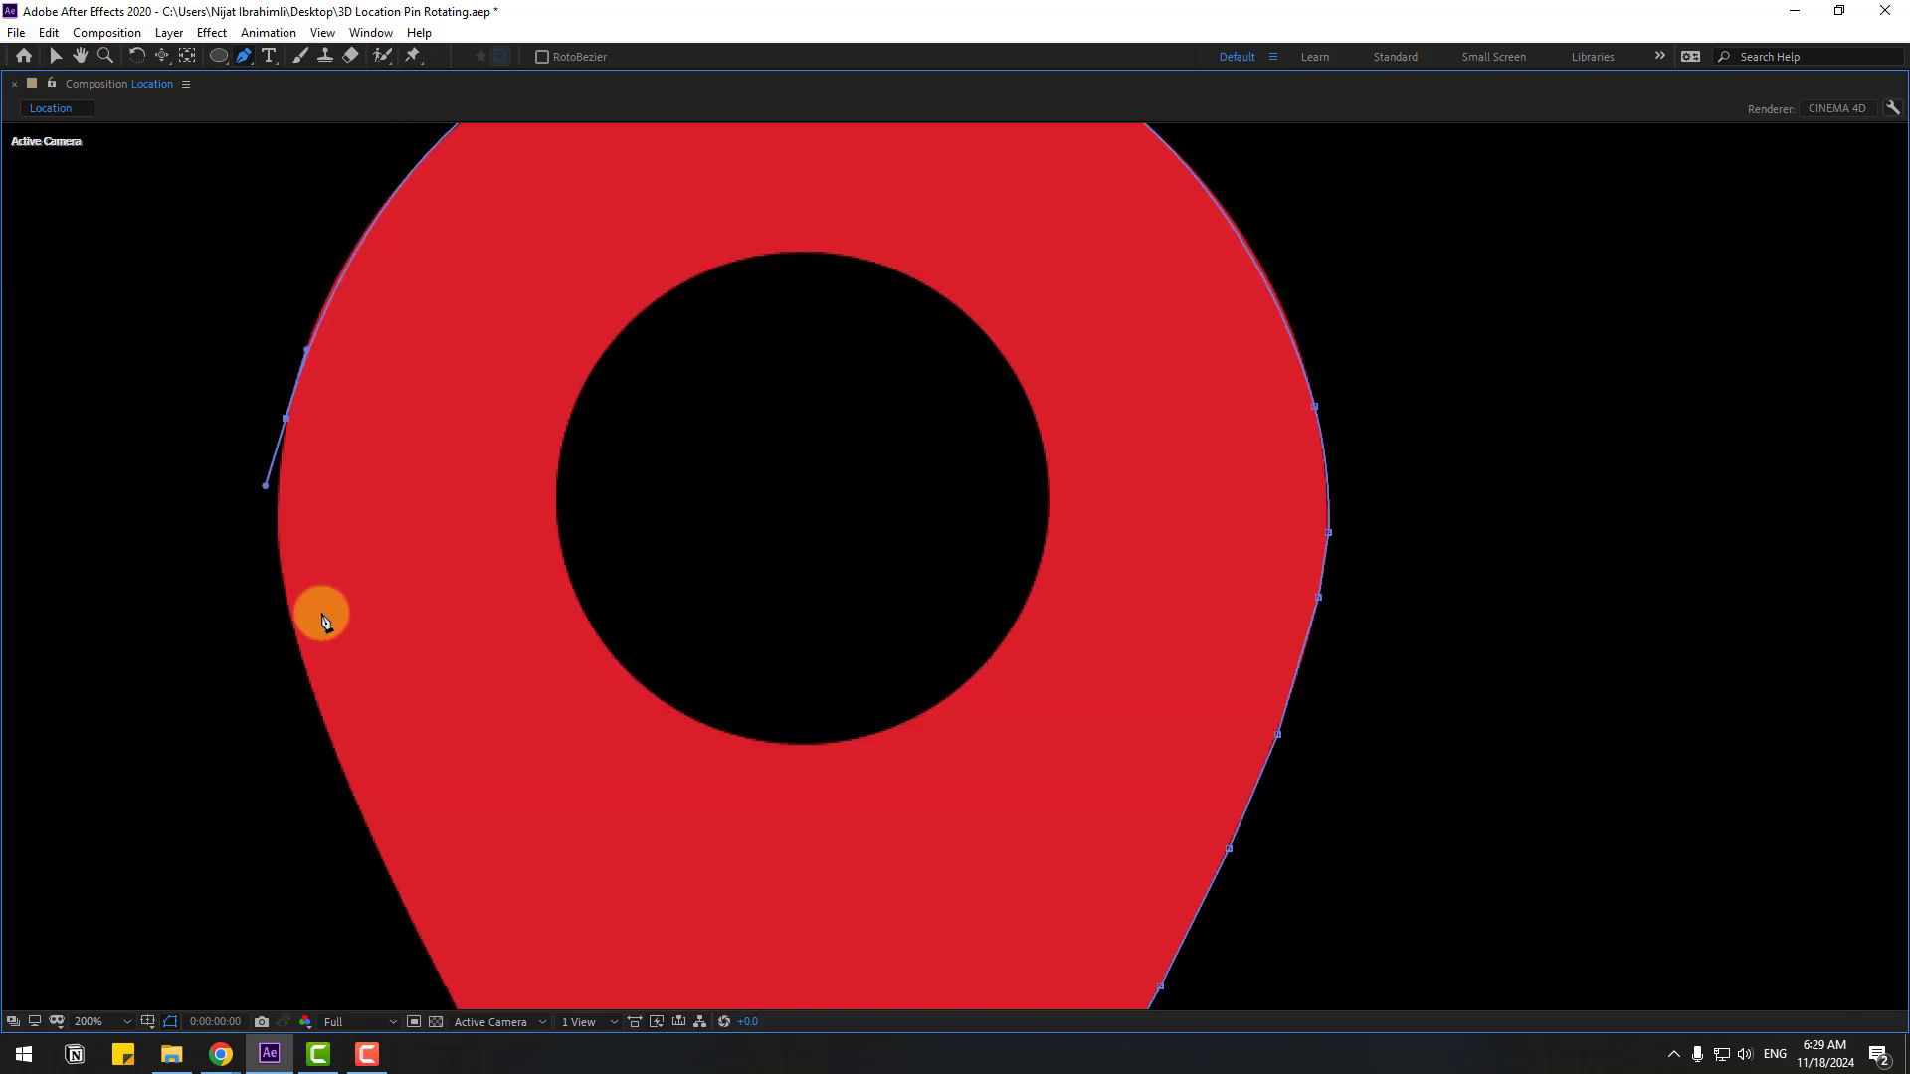
scroll(341, 631, "down", 3)
scroll(669, 468, "left", 3)
left_click(669, 468)
scroll(521, 192, "down", 5)
left_click(520, 192)
left_click_drag(520, 192, 723, 707)
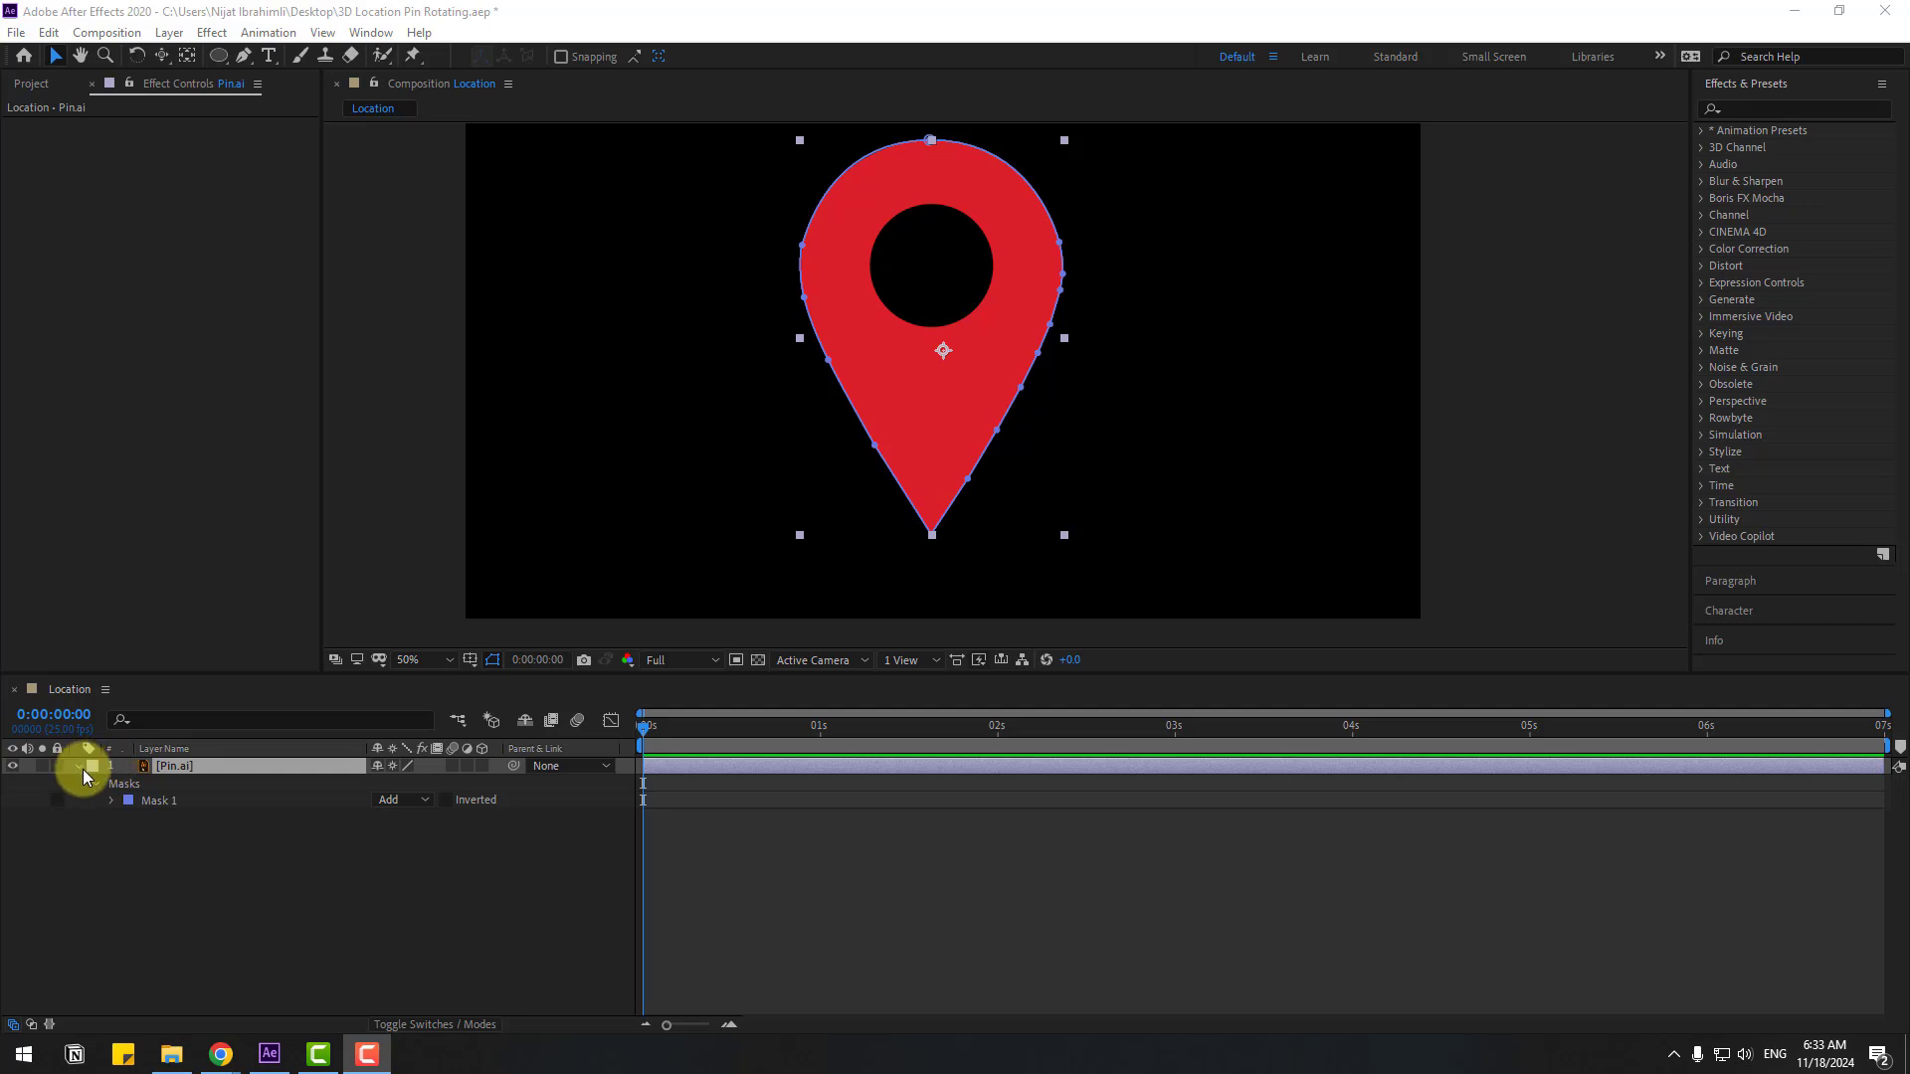
Create a new solid layer named E3D in the timeline
left_click(79, 767)
right_click(212, 851)
mouse_move(419, 640)
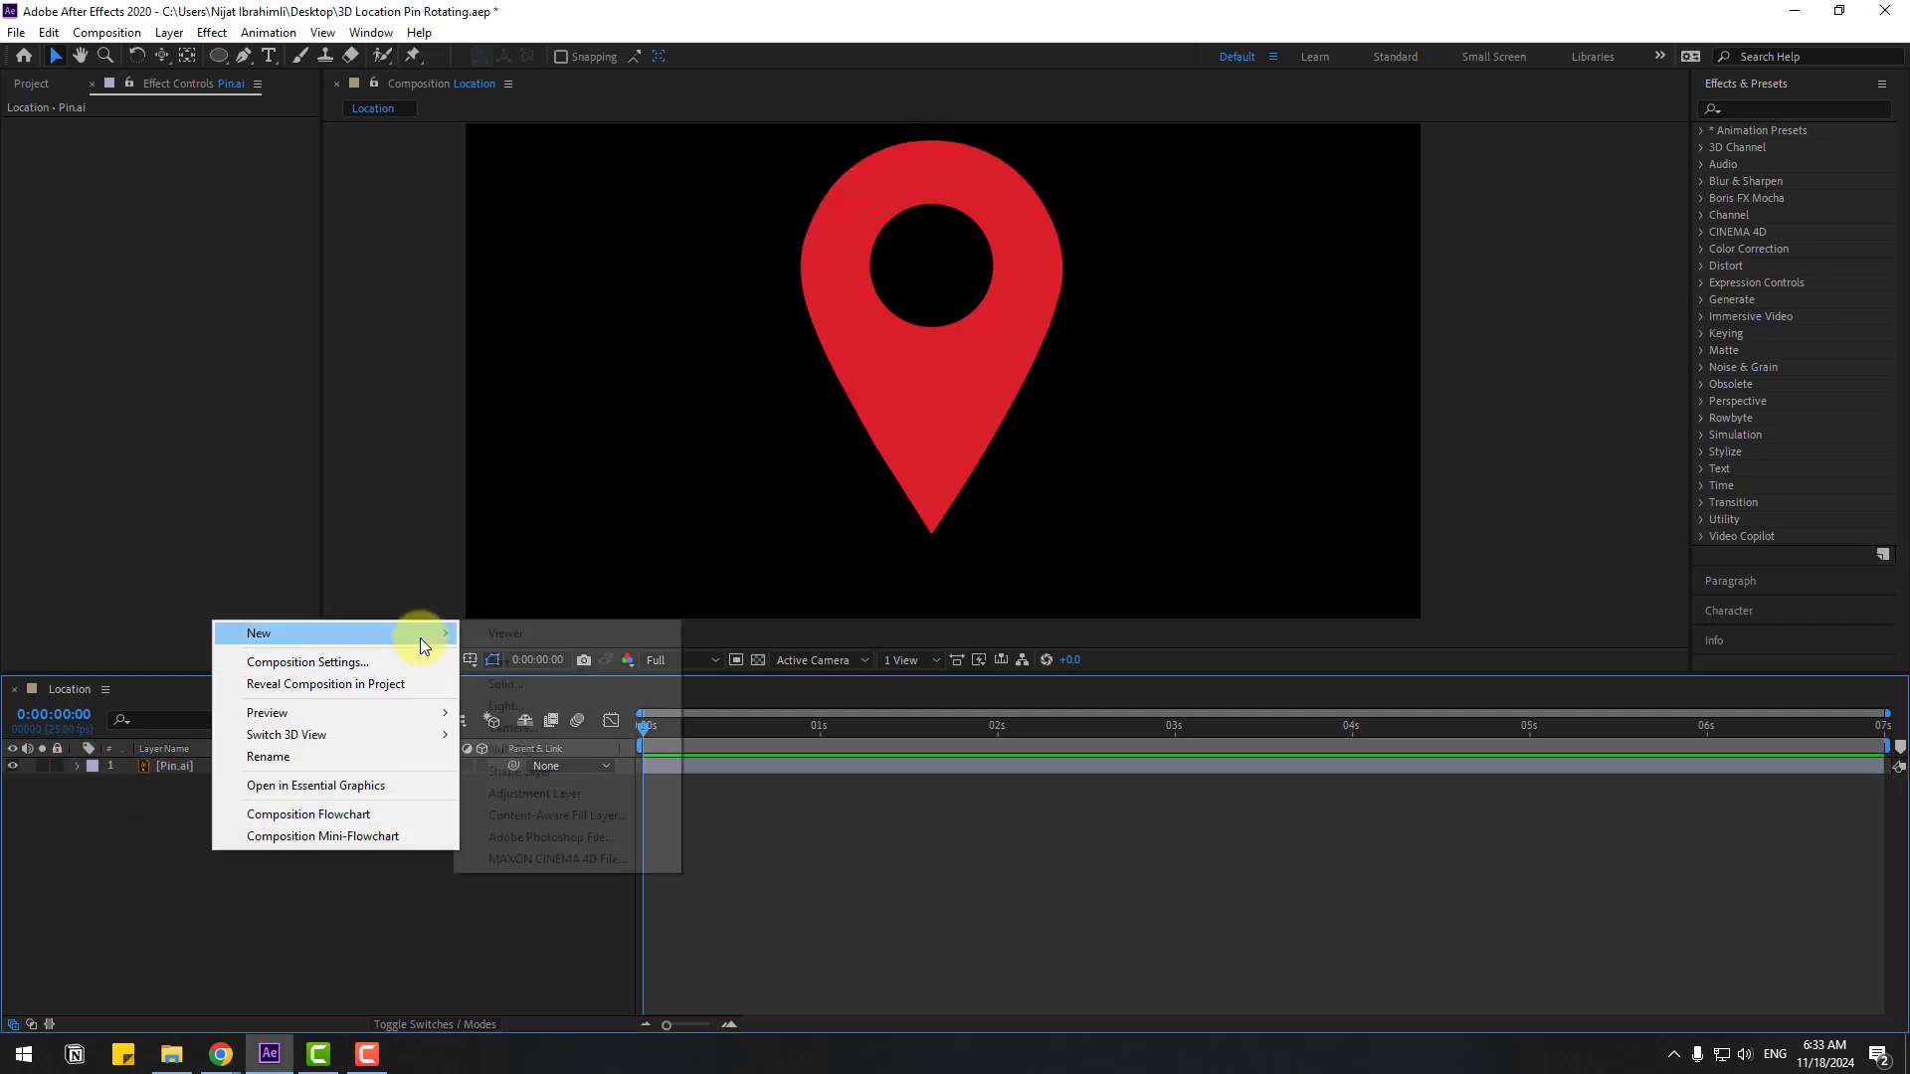
left_click(503, 684)
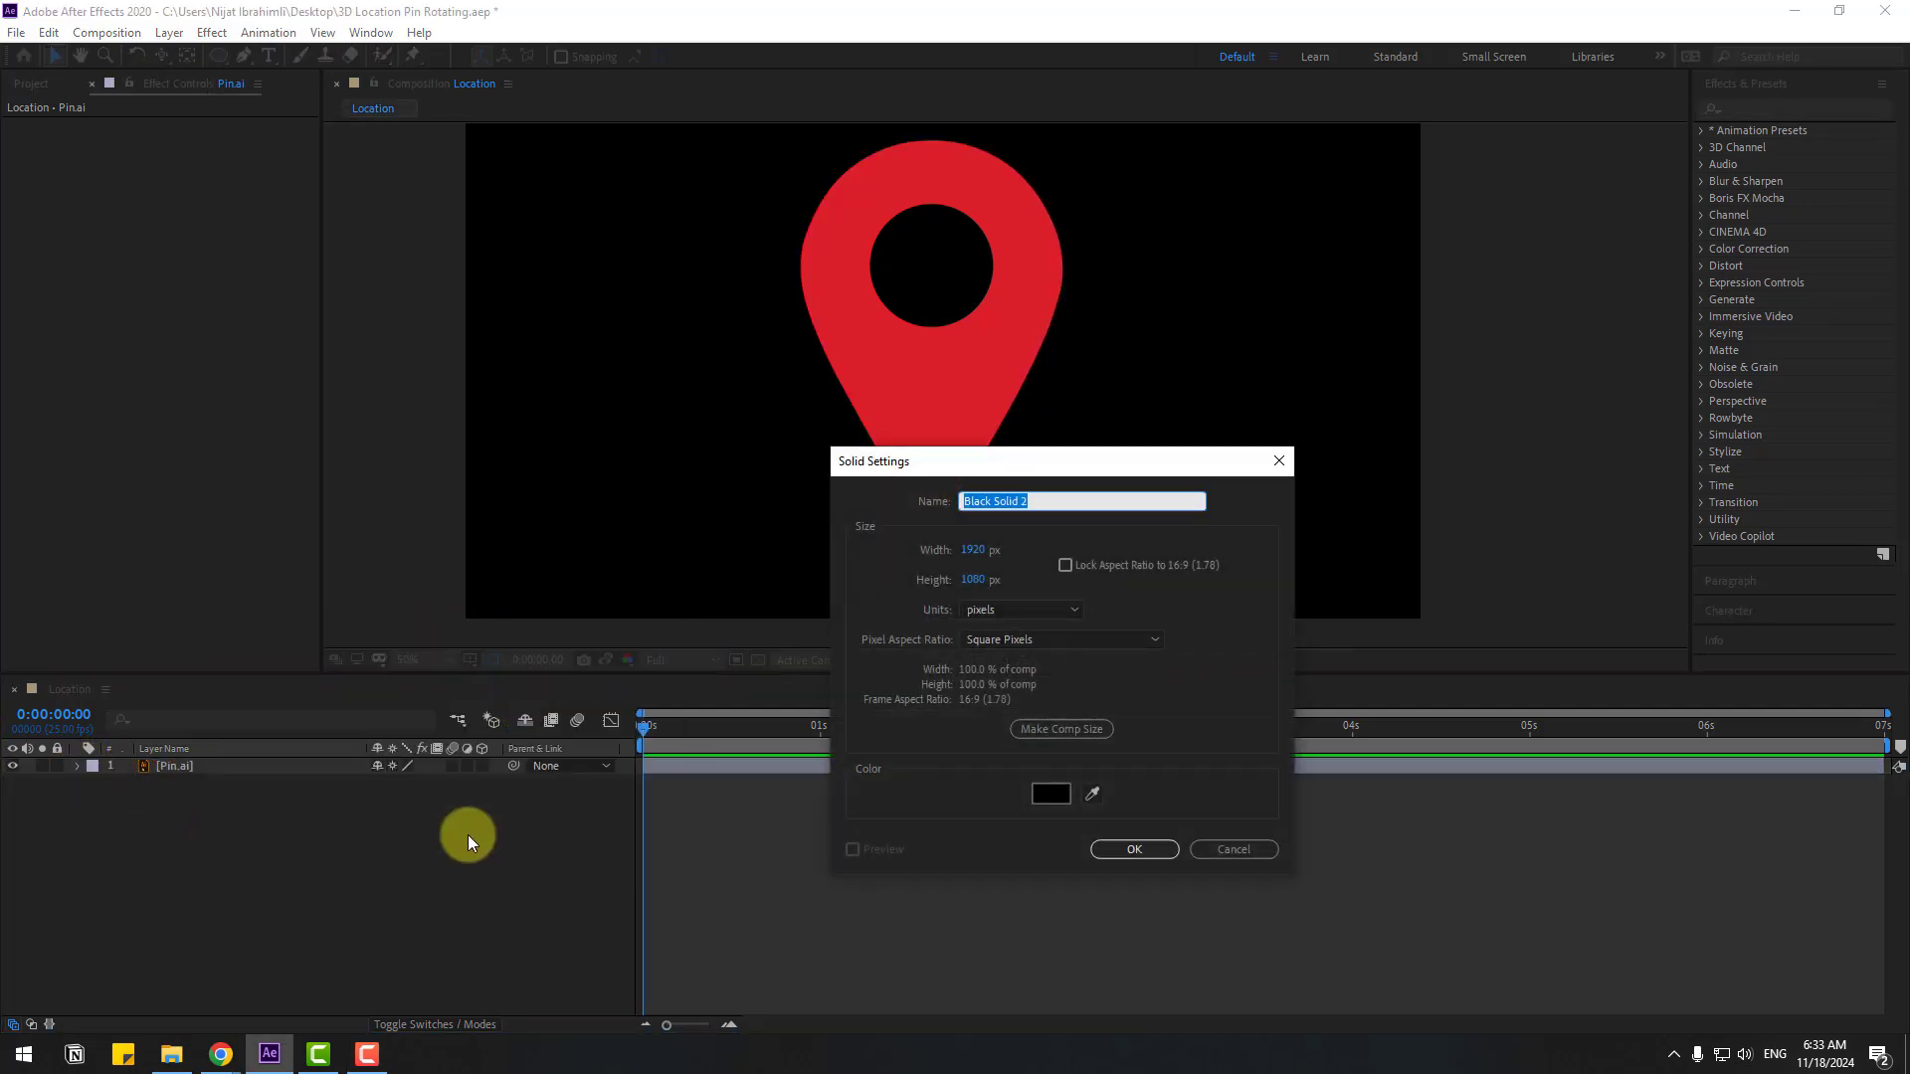
left_click(1130, 851)
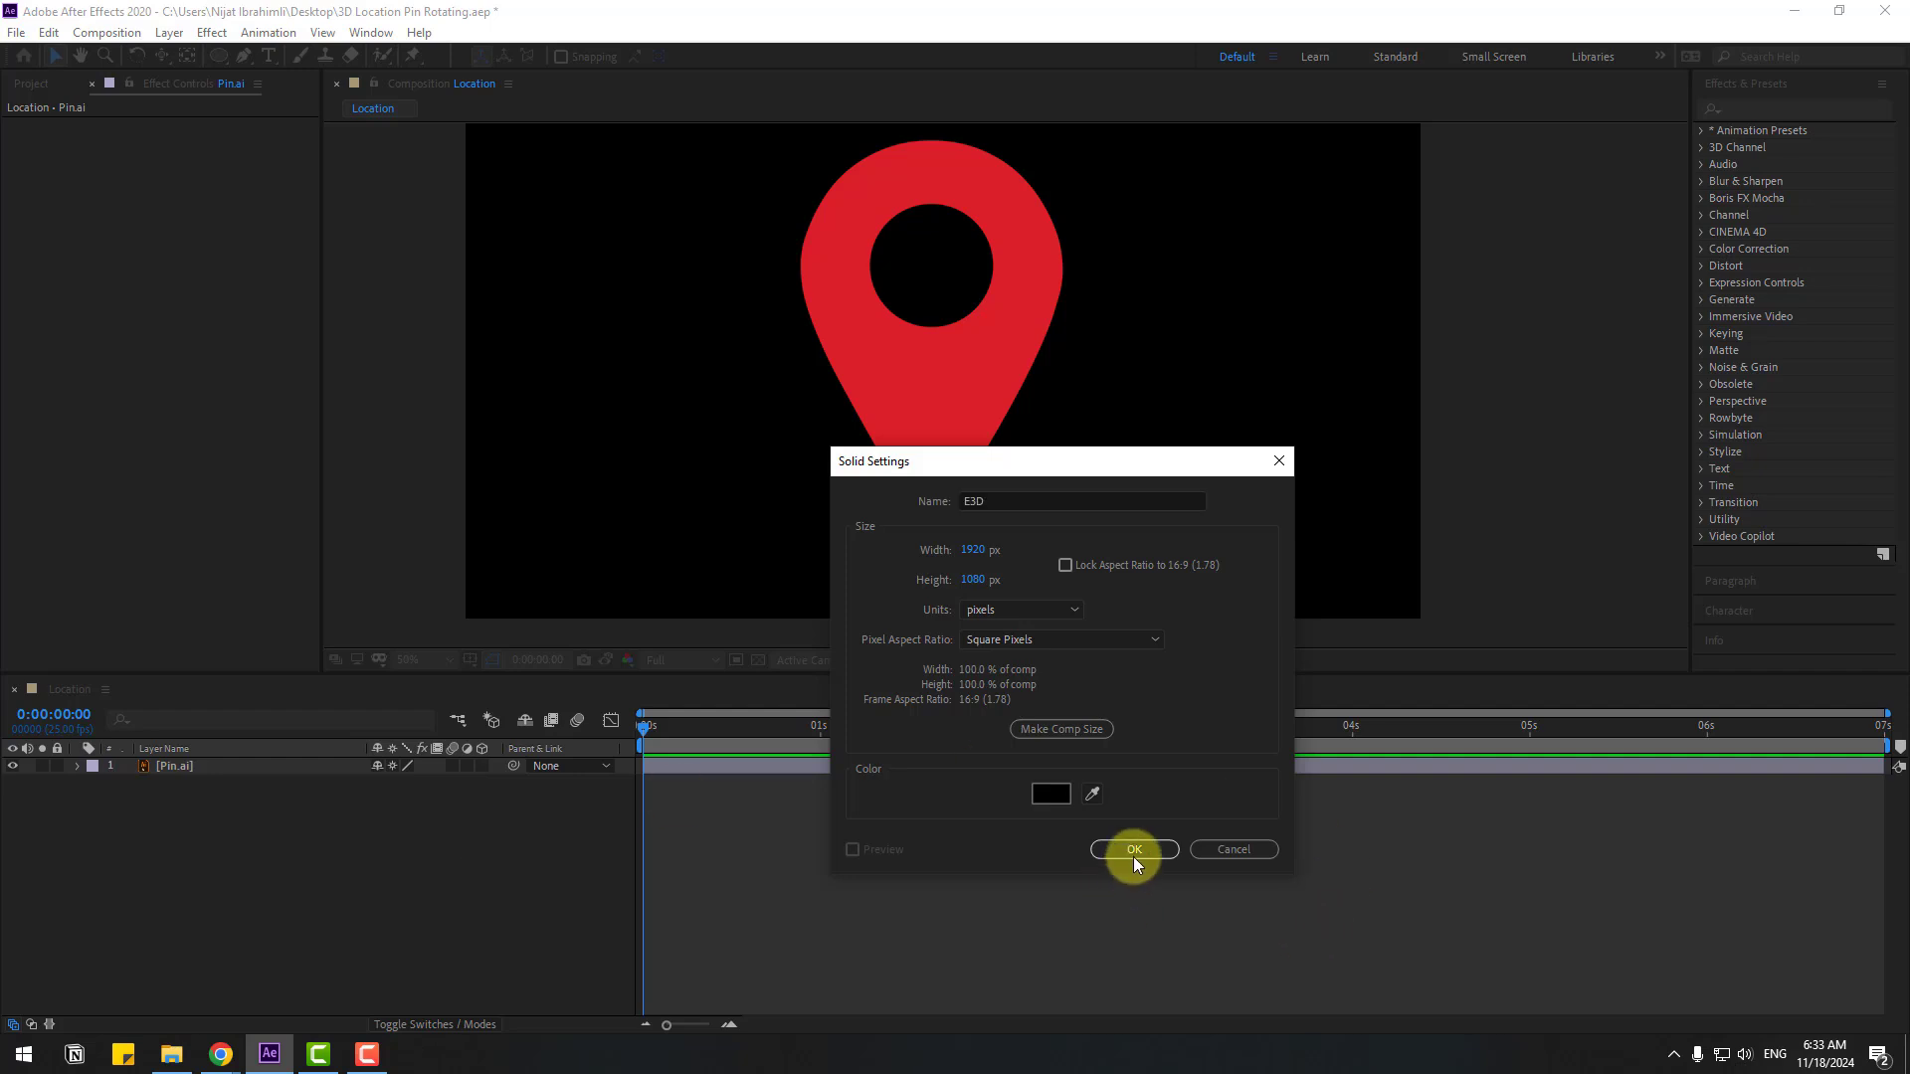
Apply Video Copilot Element to E3D and set Path Layer 1 to Pin.ai
left_click(211, 32)
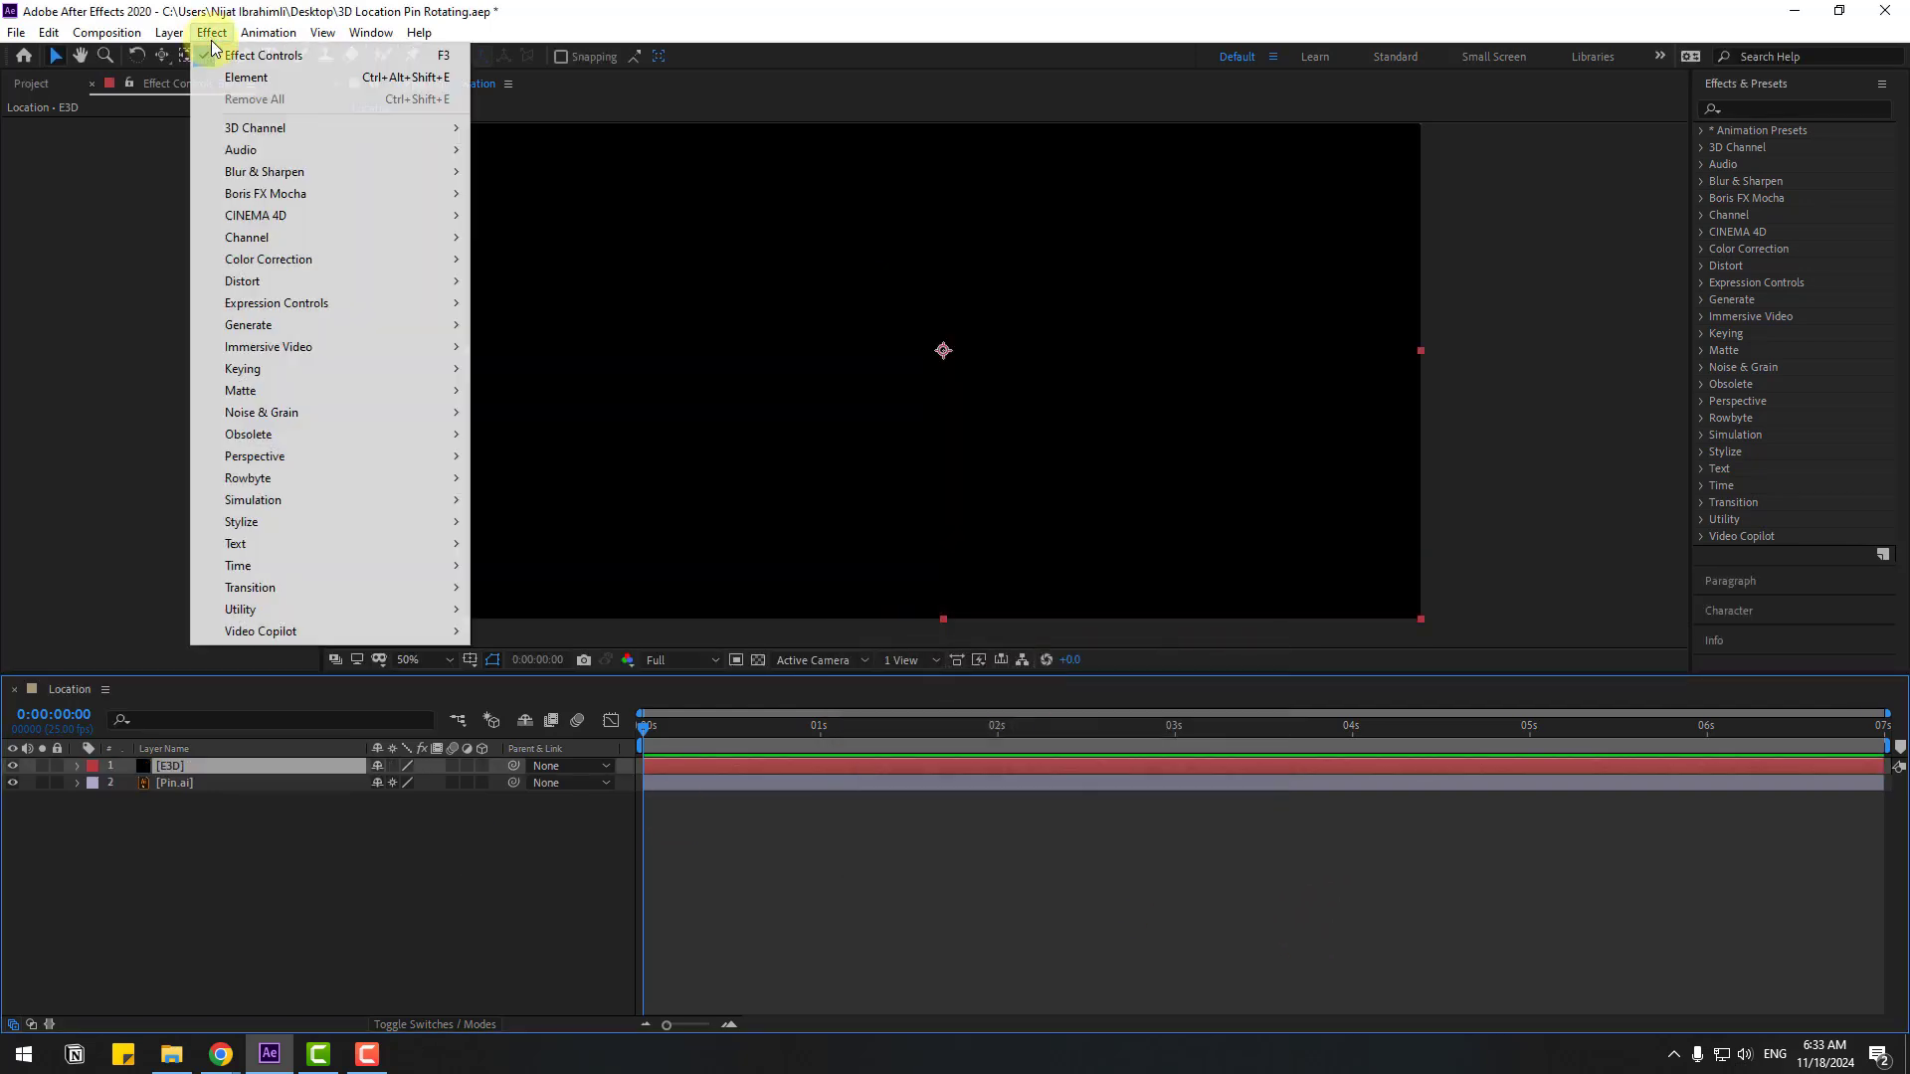
mouse_move(464, 635)
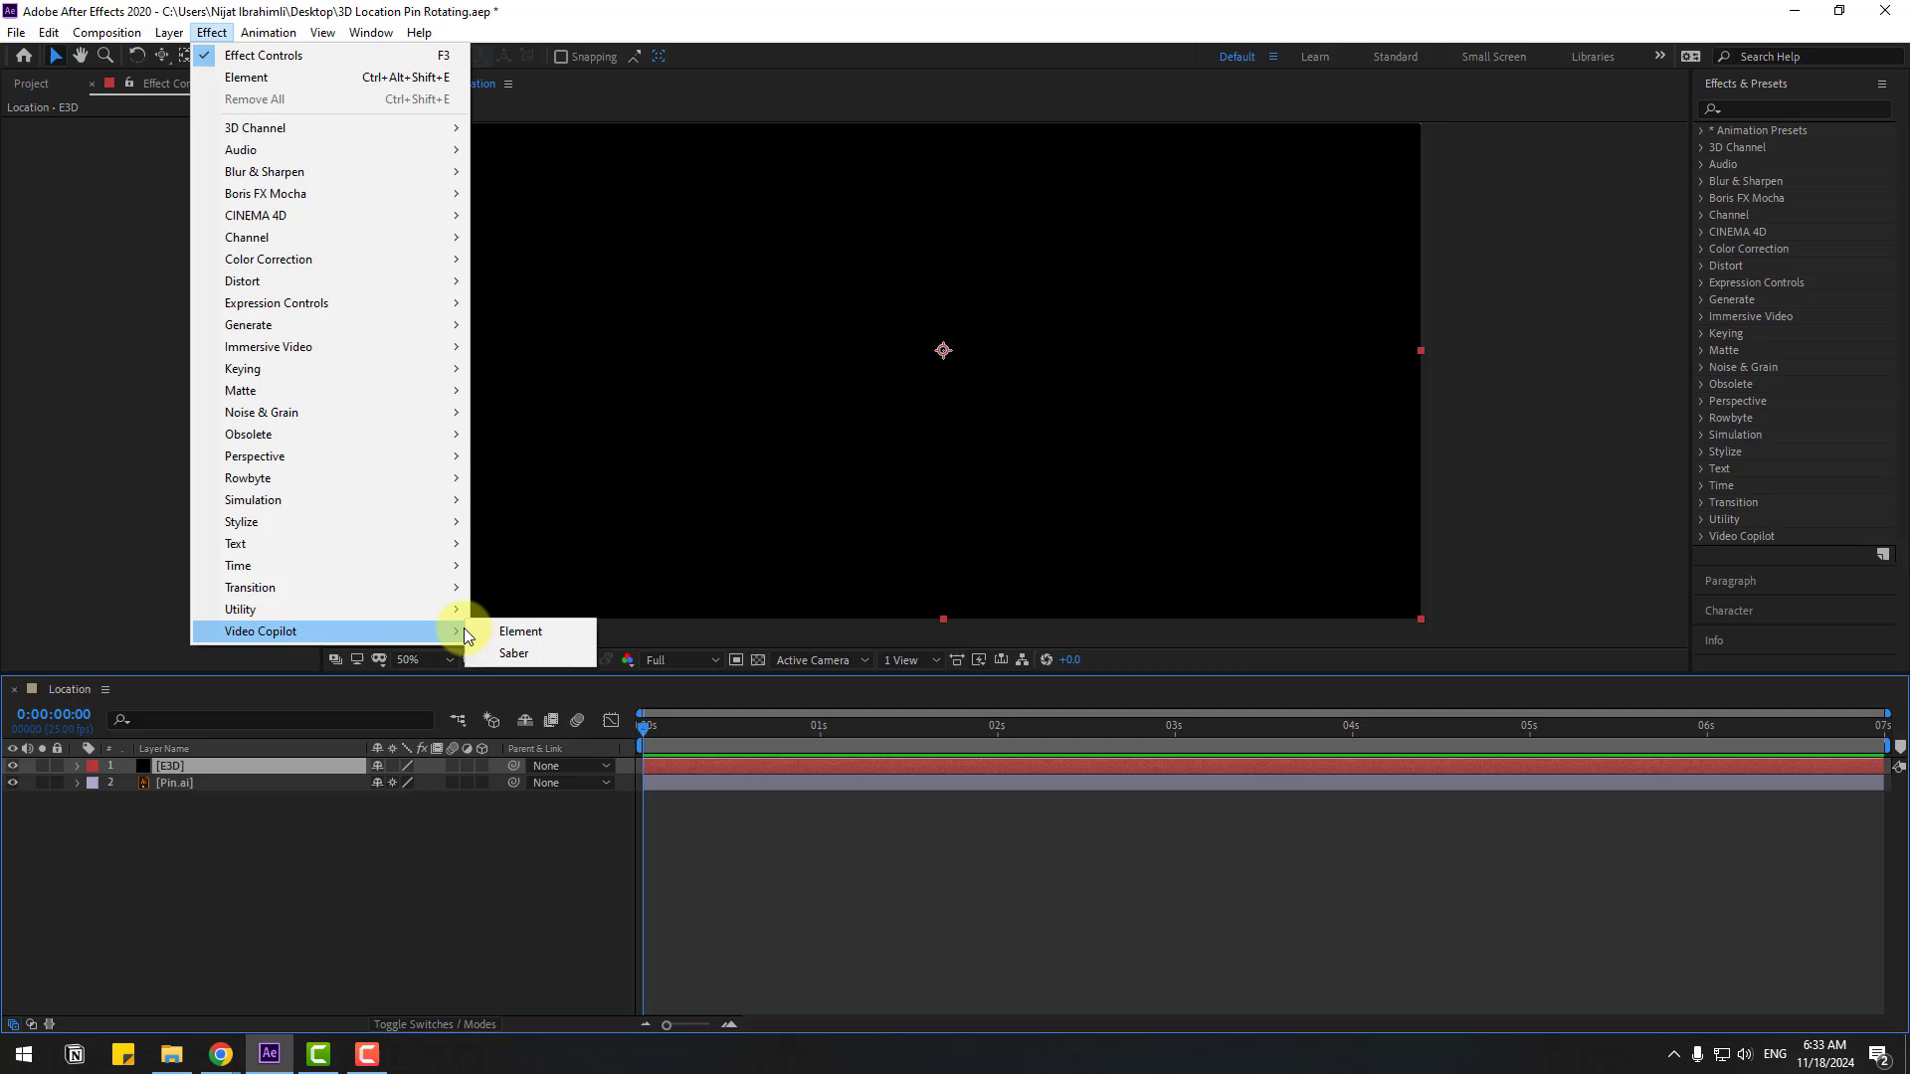
left_click(532, 635)
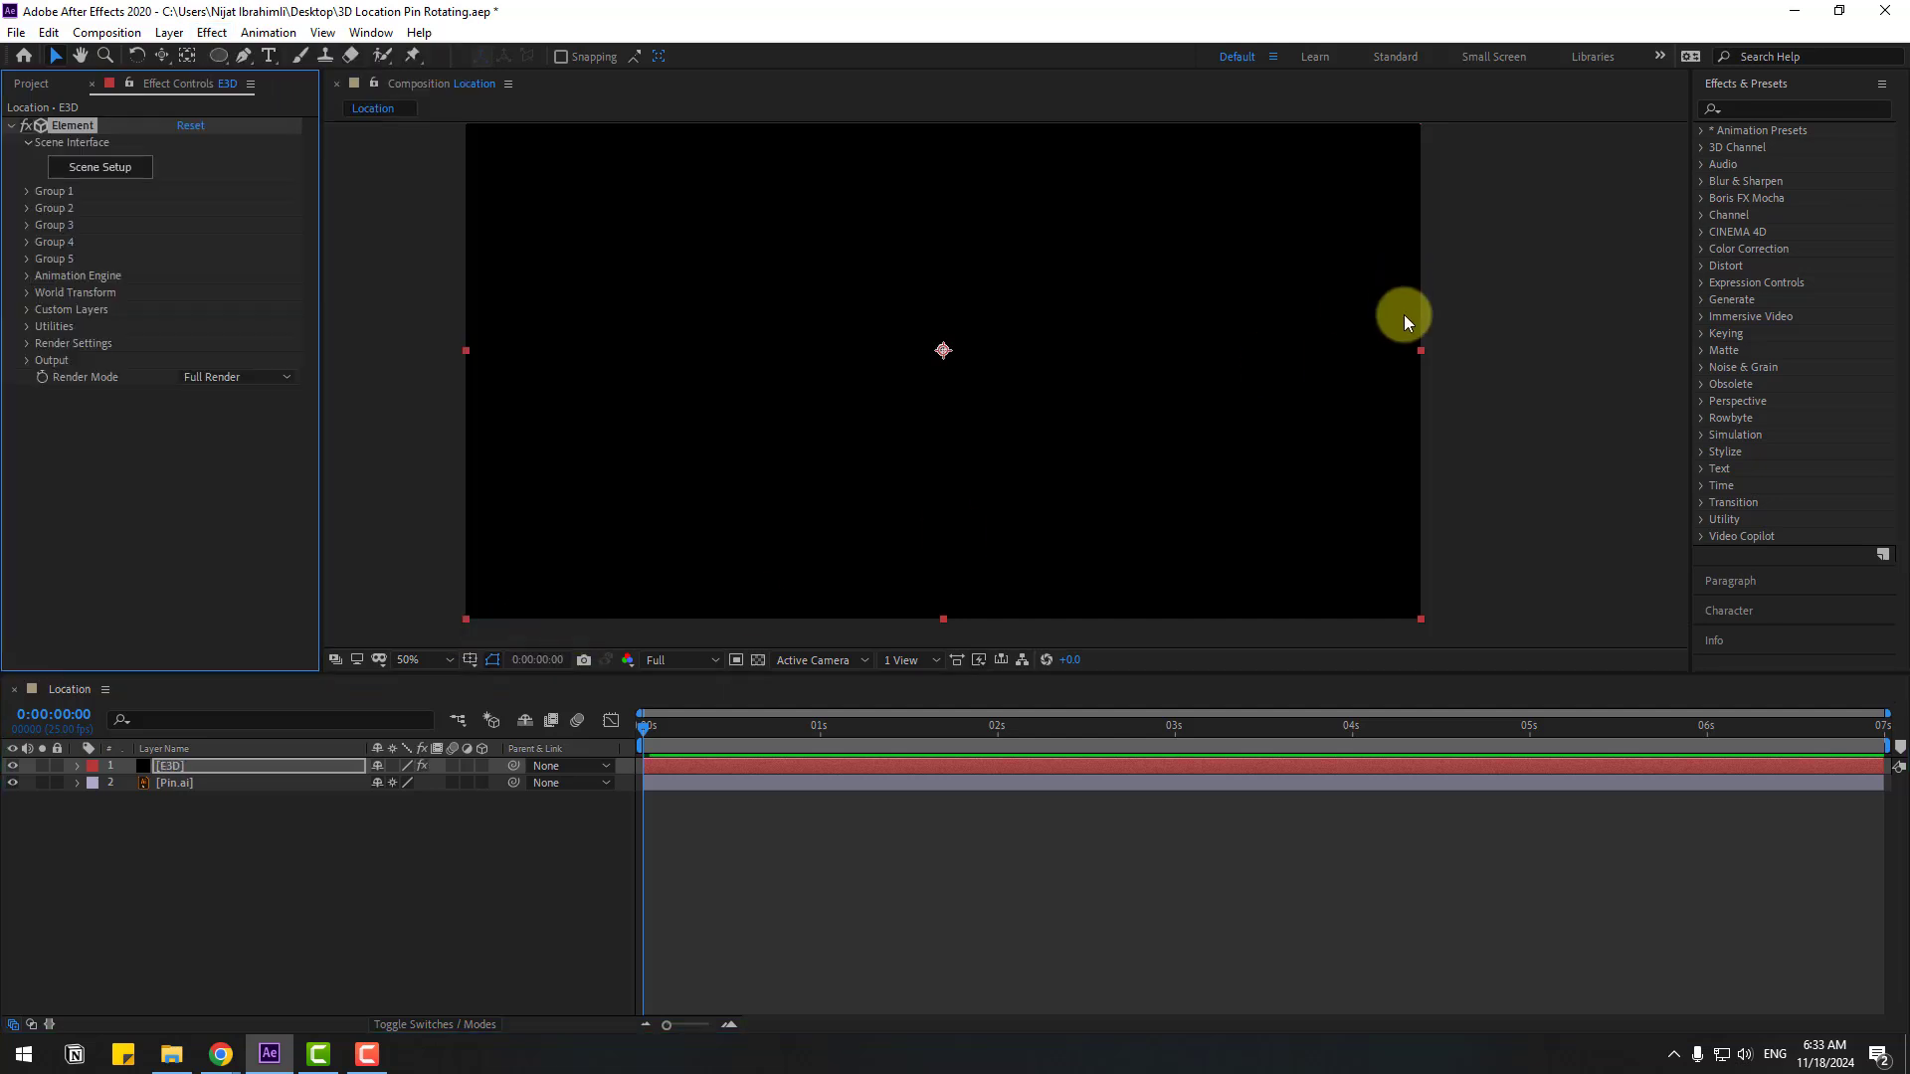
left_click(28, 311)
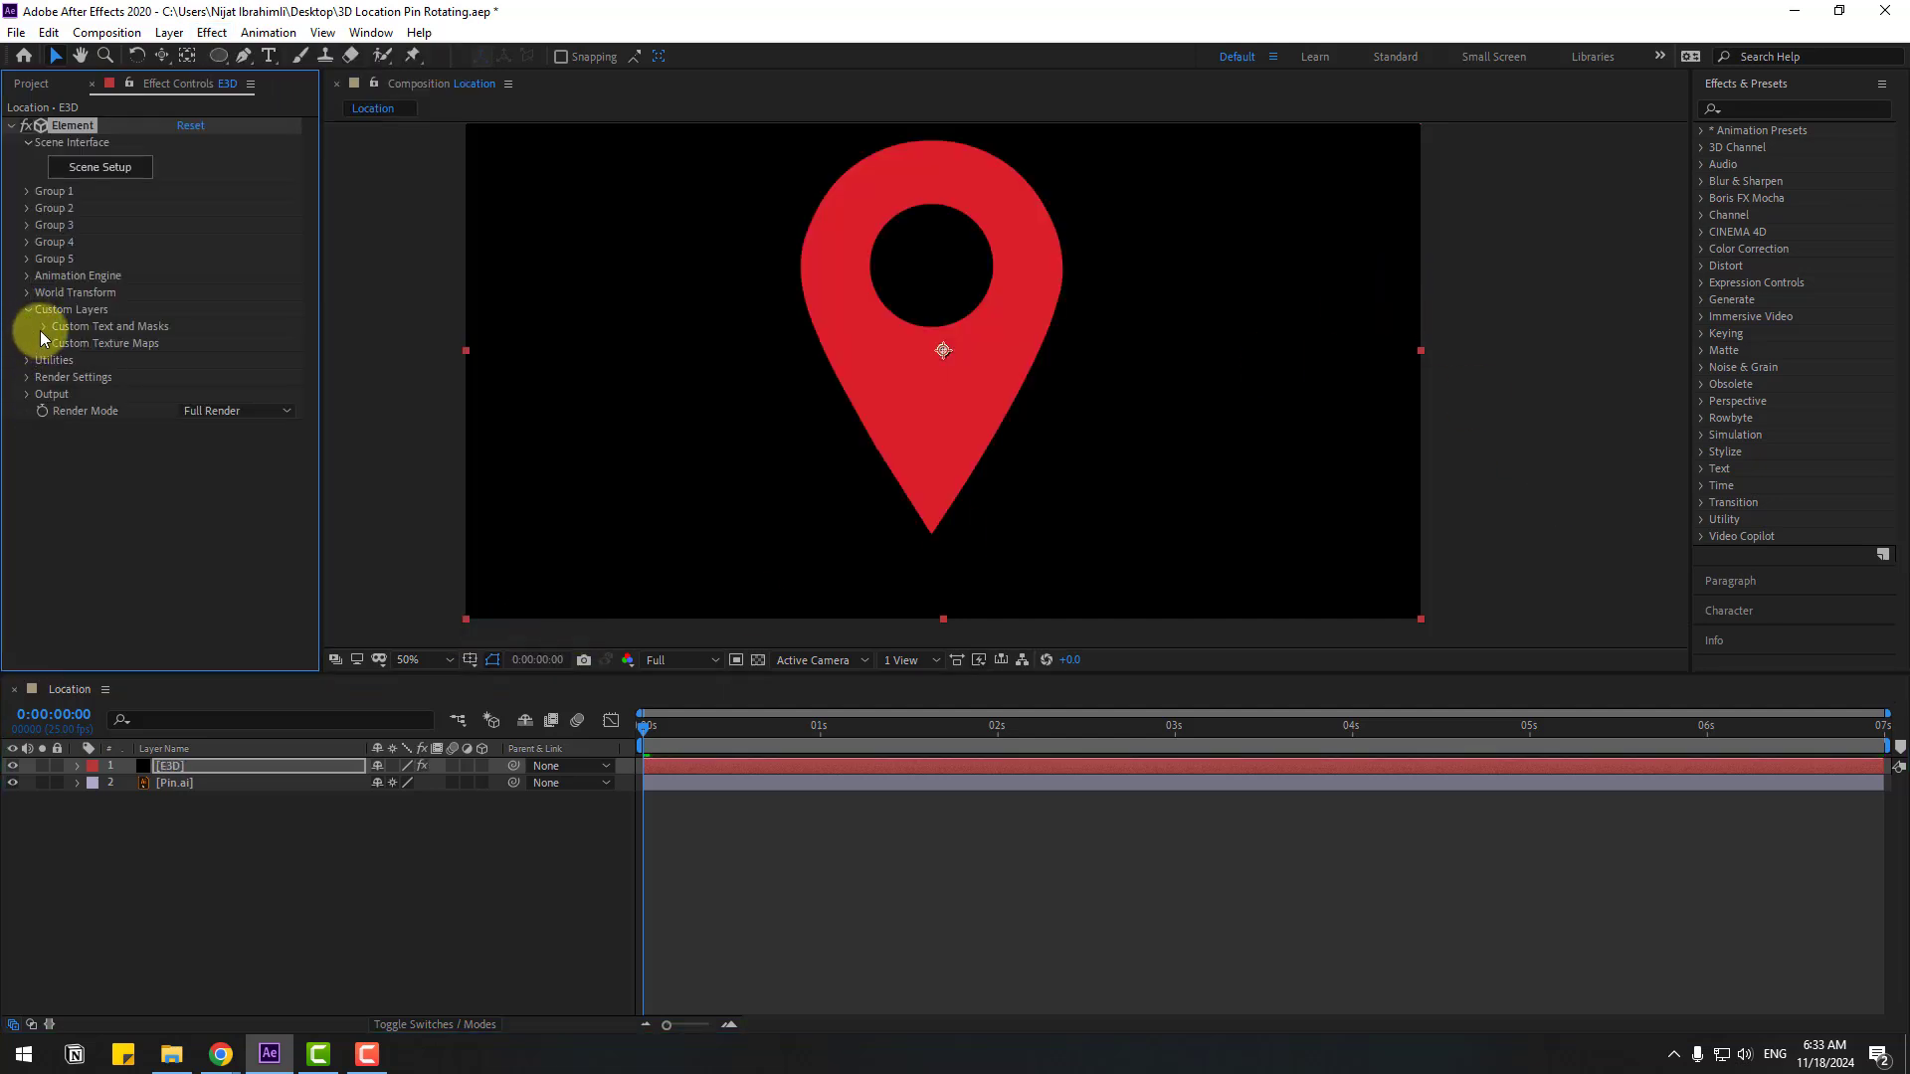
left_click(43, 328)
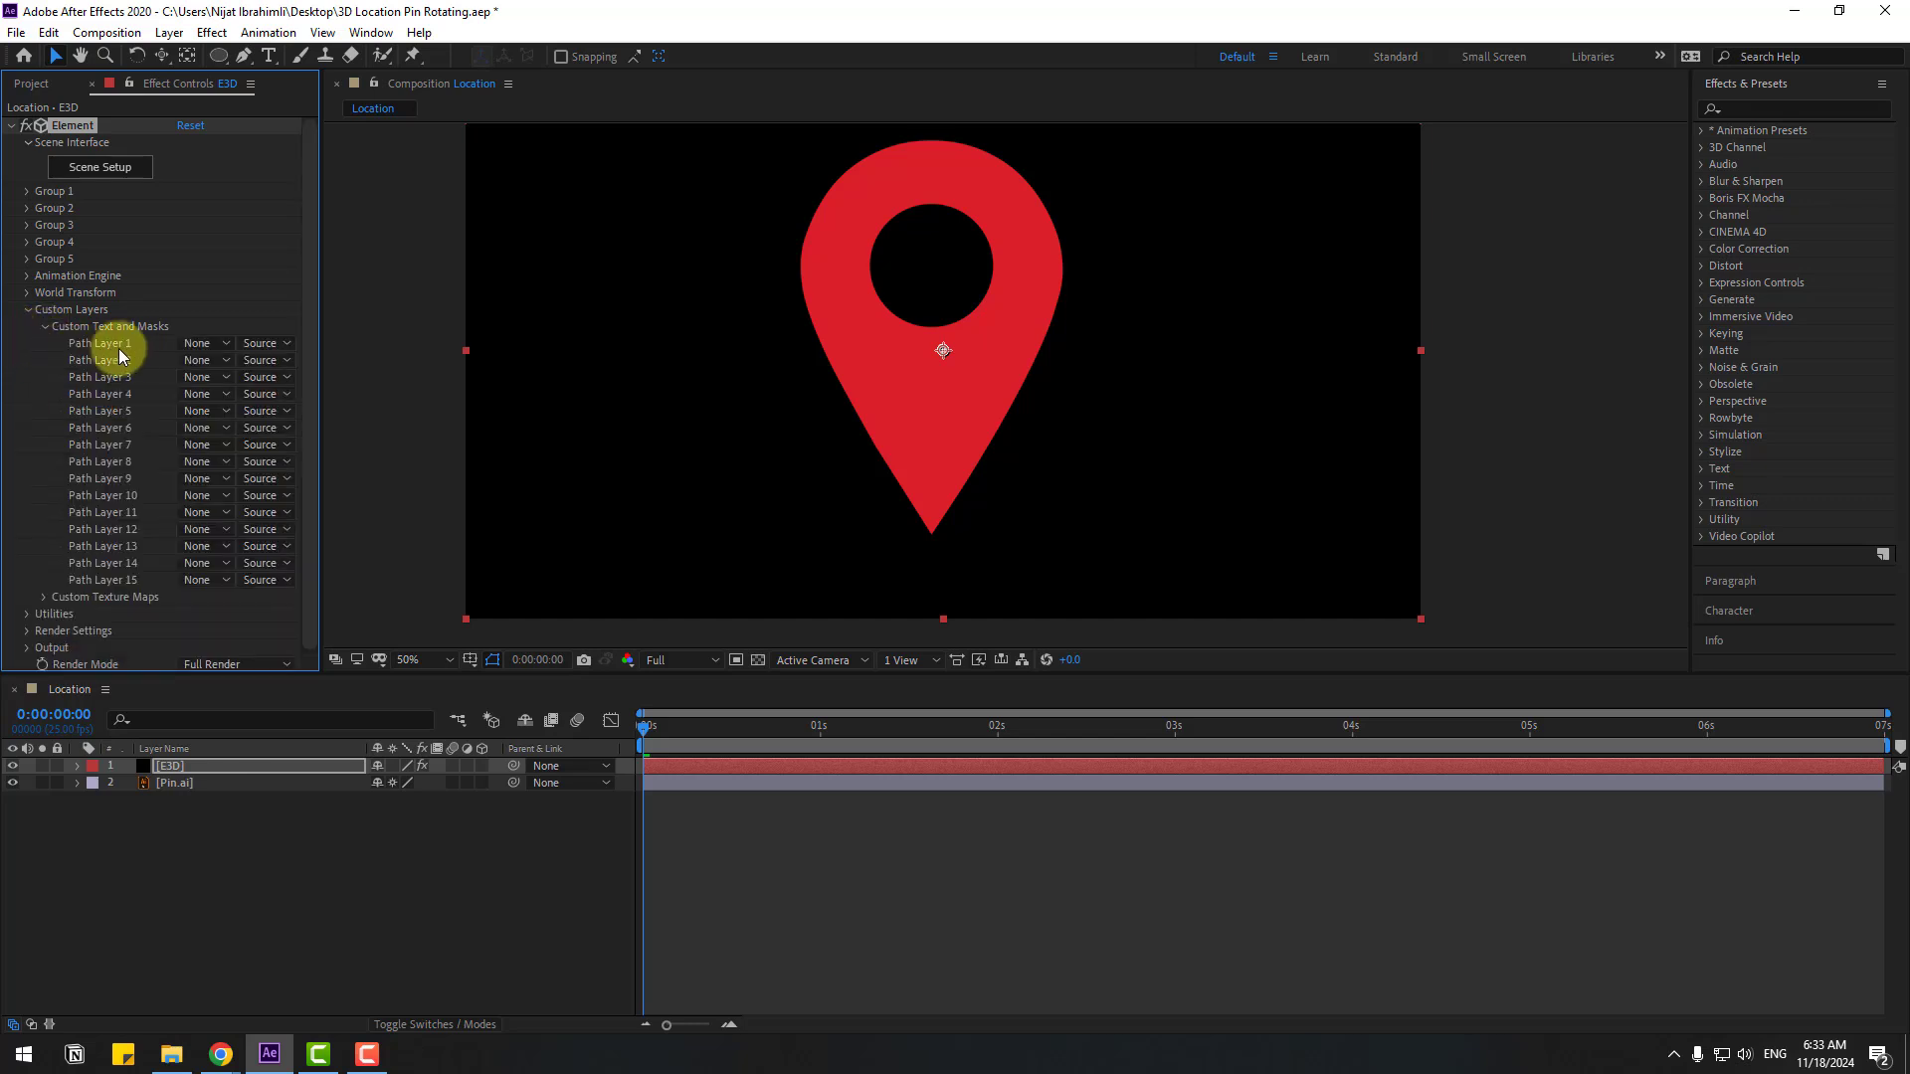
left_click(201, 343)
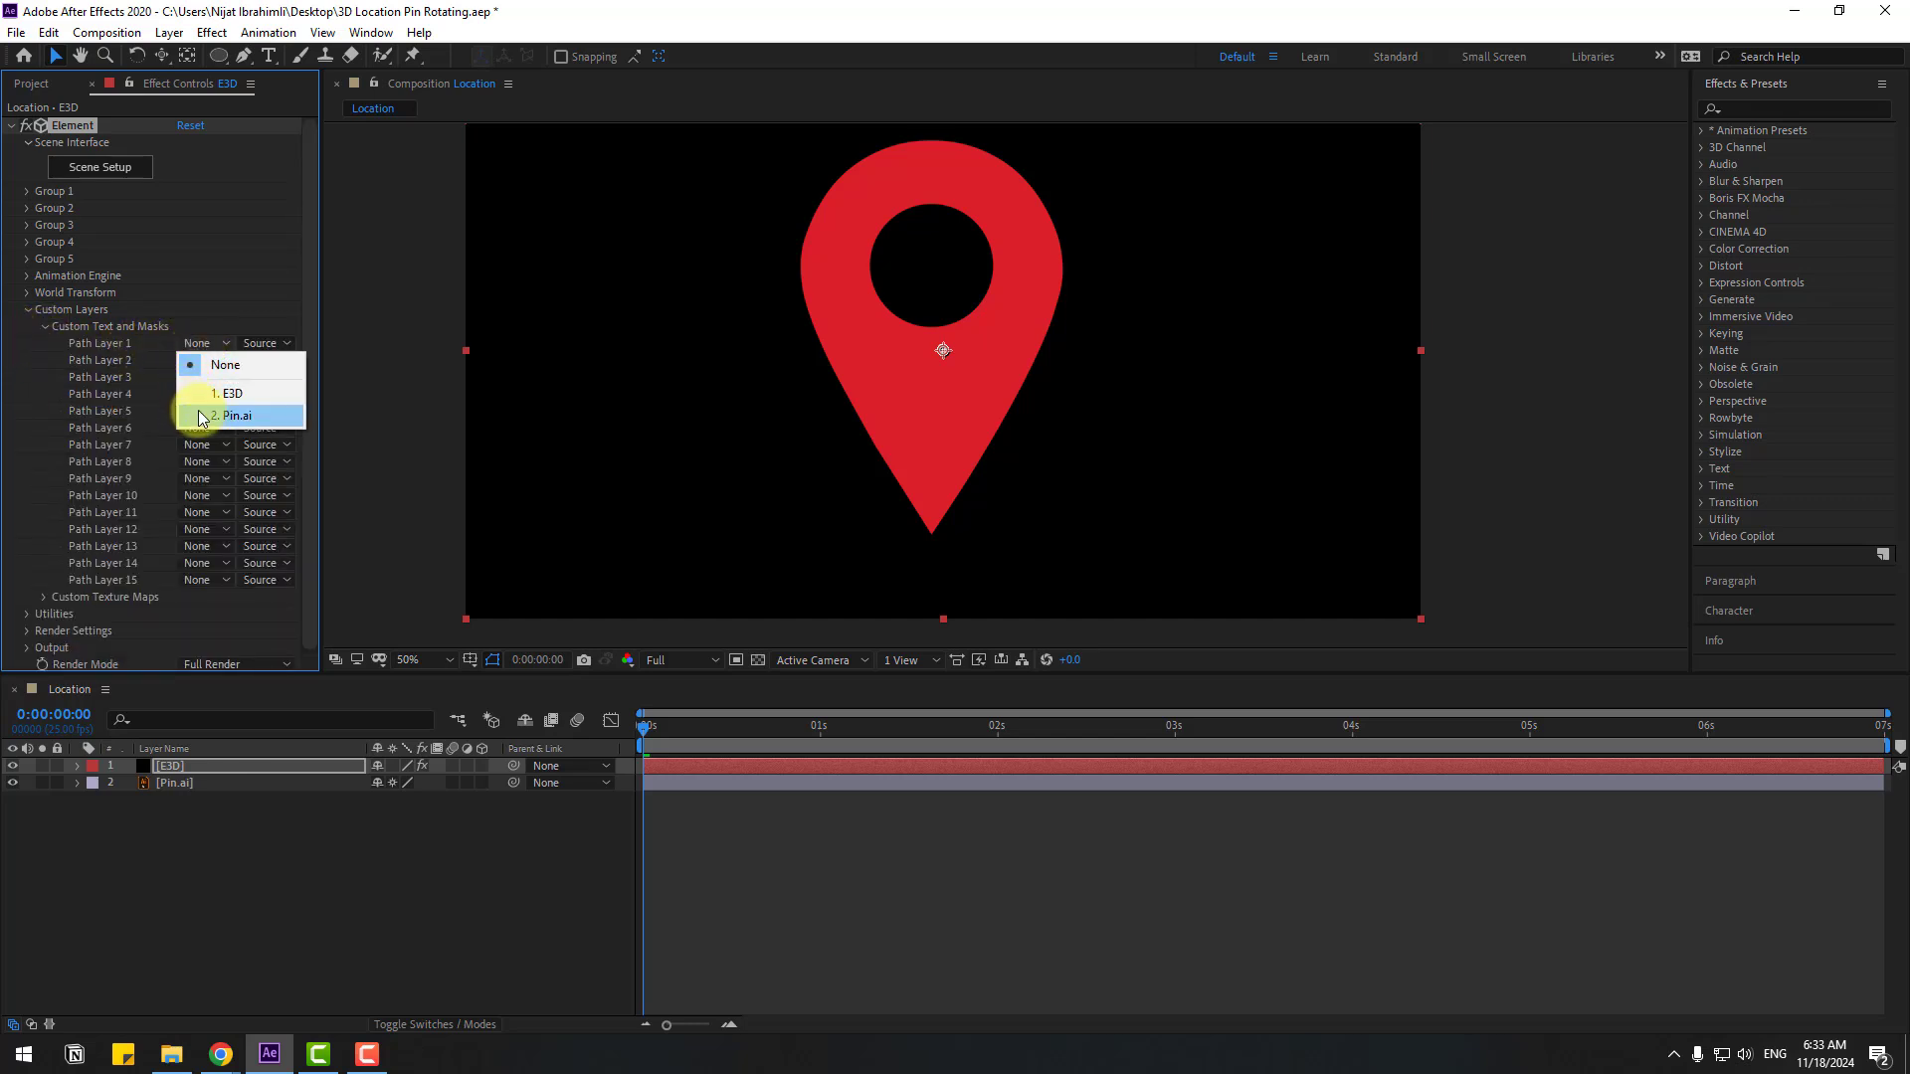
left_click(256, 415)
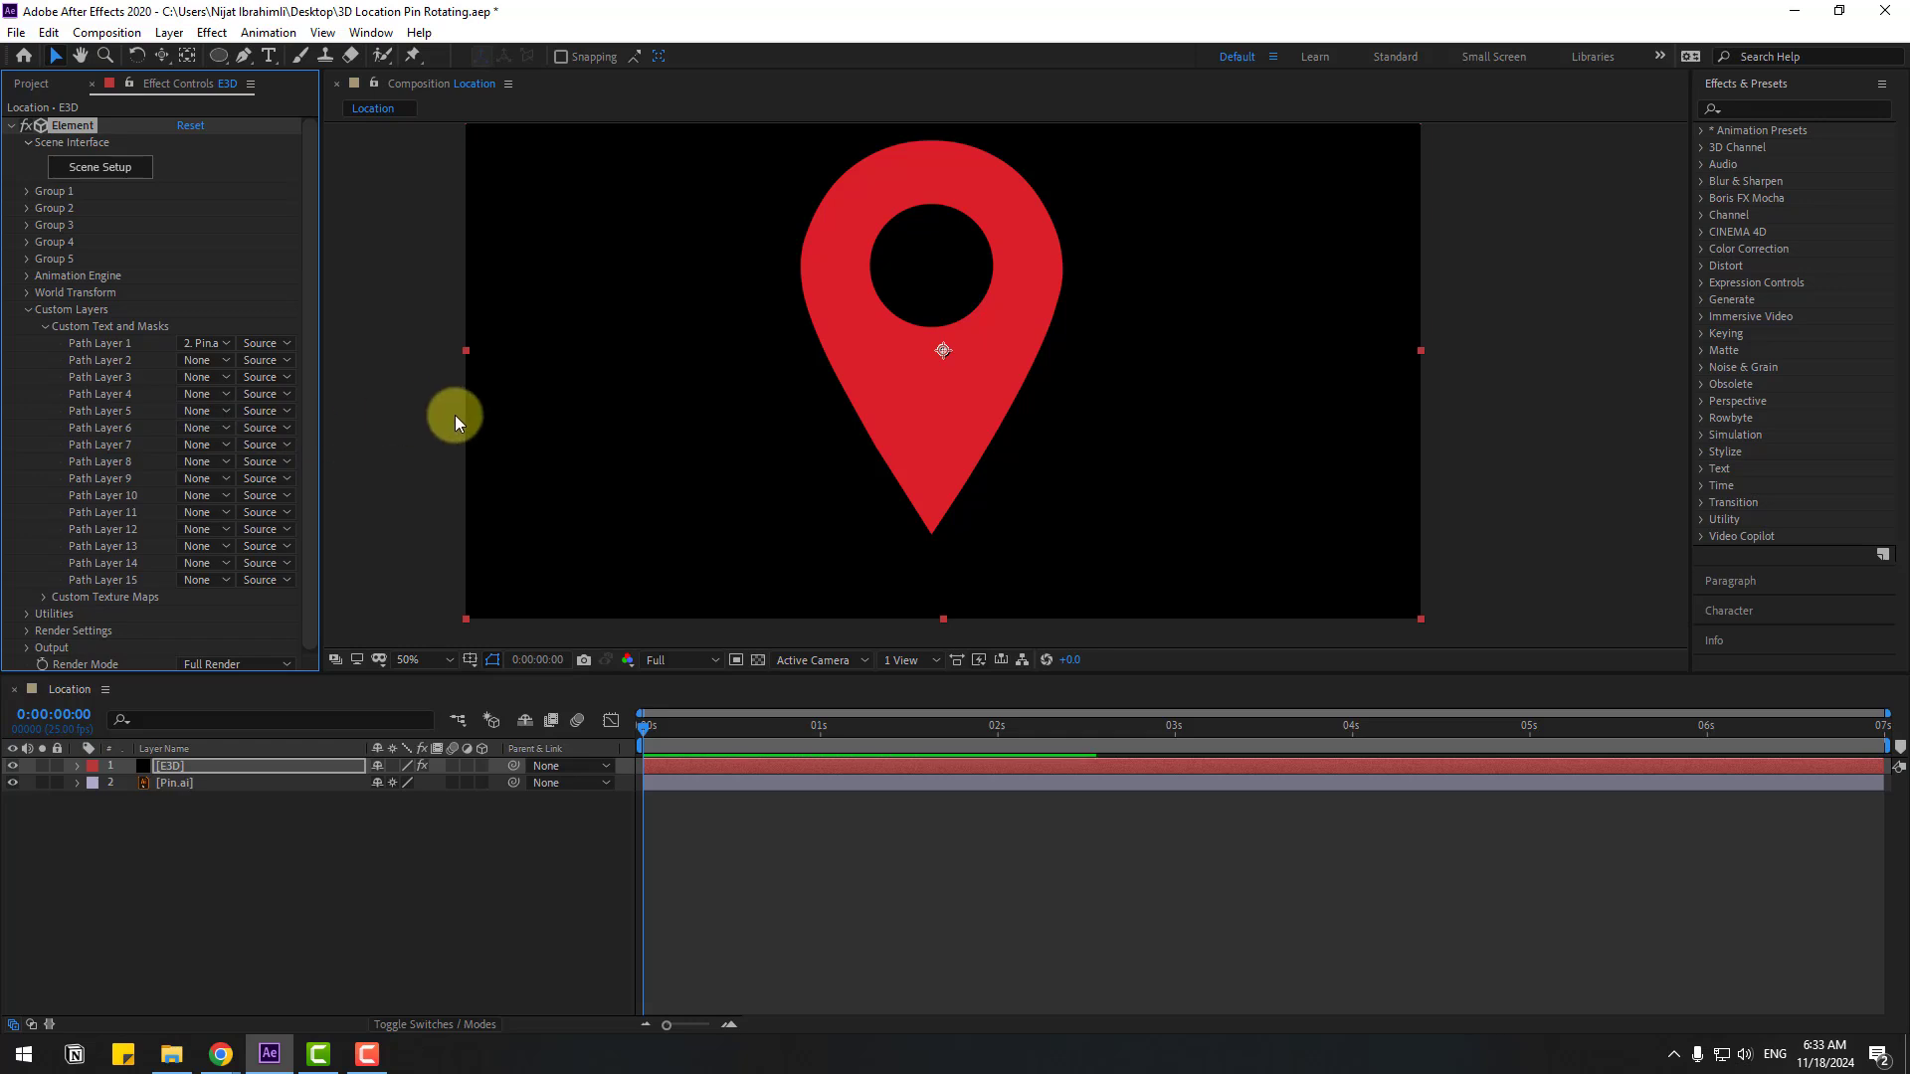
Hide the Pin.ai layer and open Element's Scene Setup
left_click(24, 789)
left_click(13, 783)
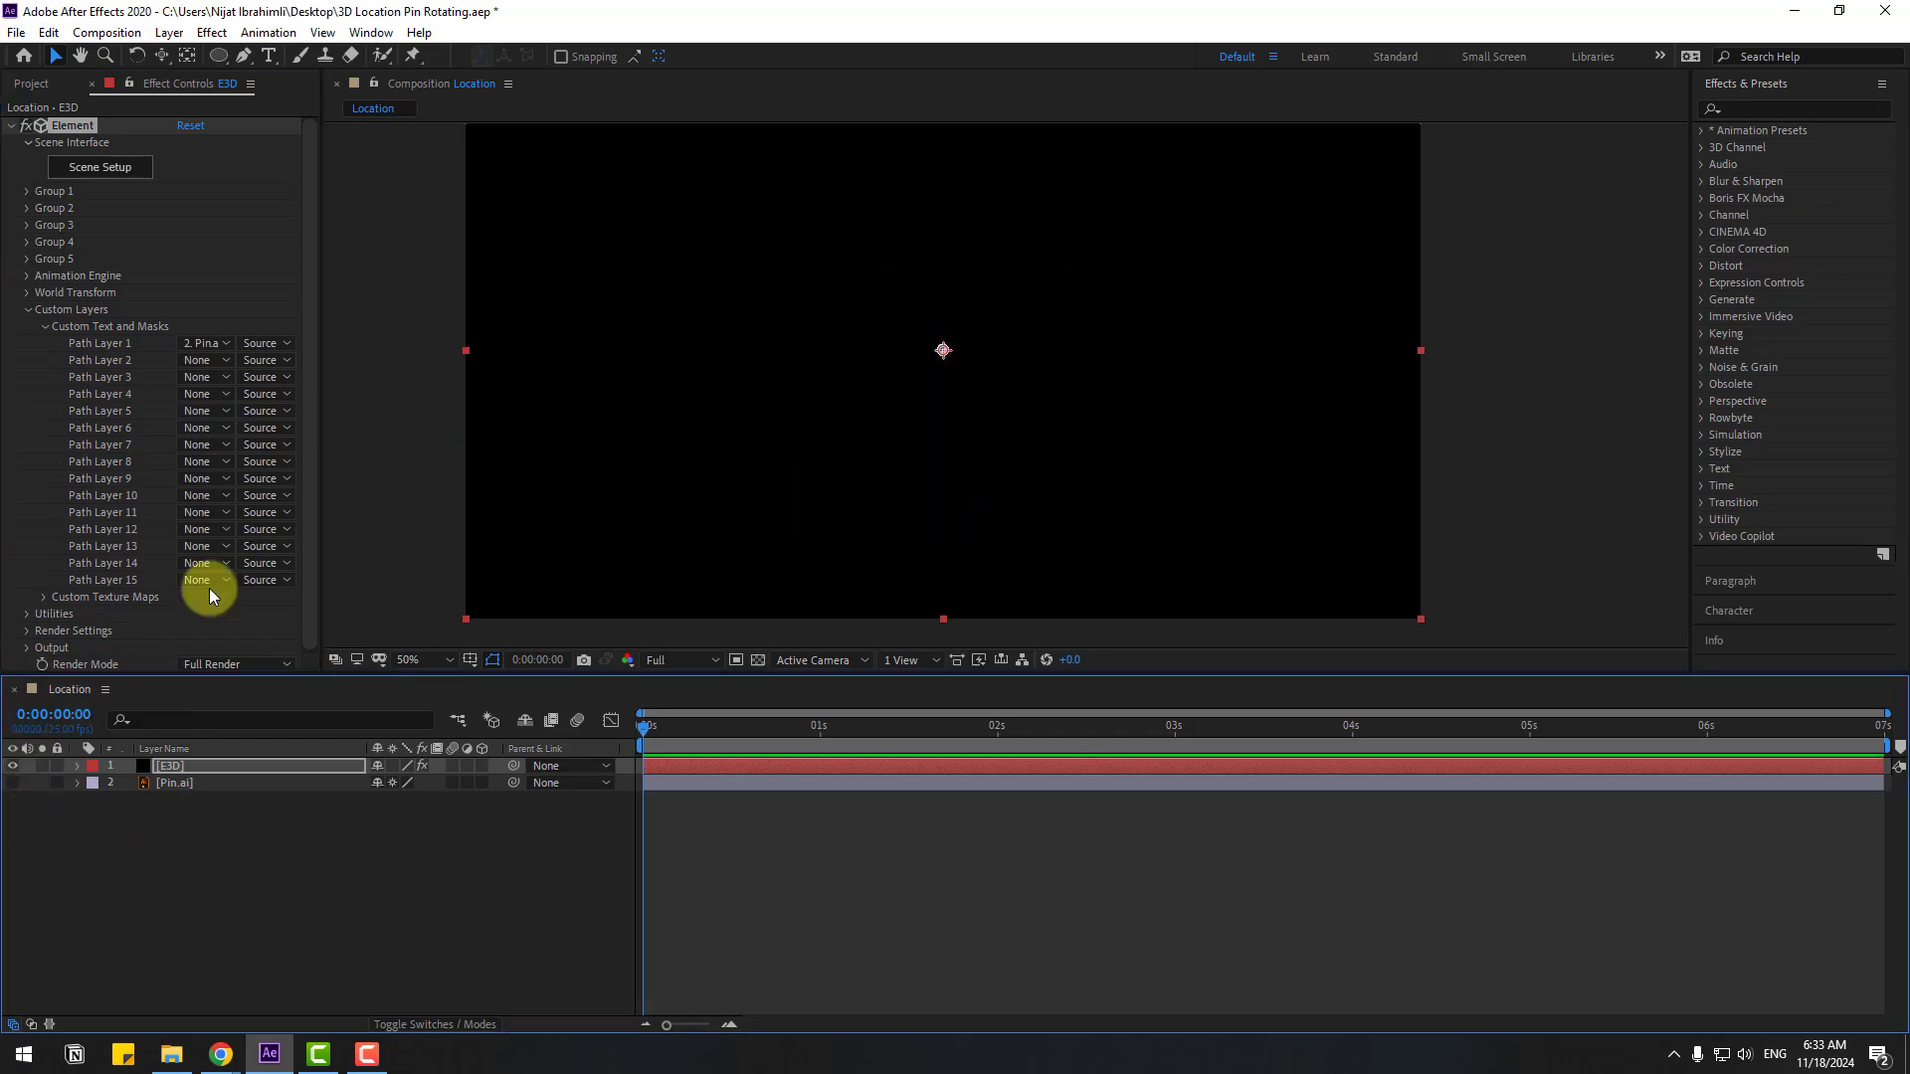
left_click(104, 170)
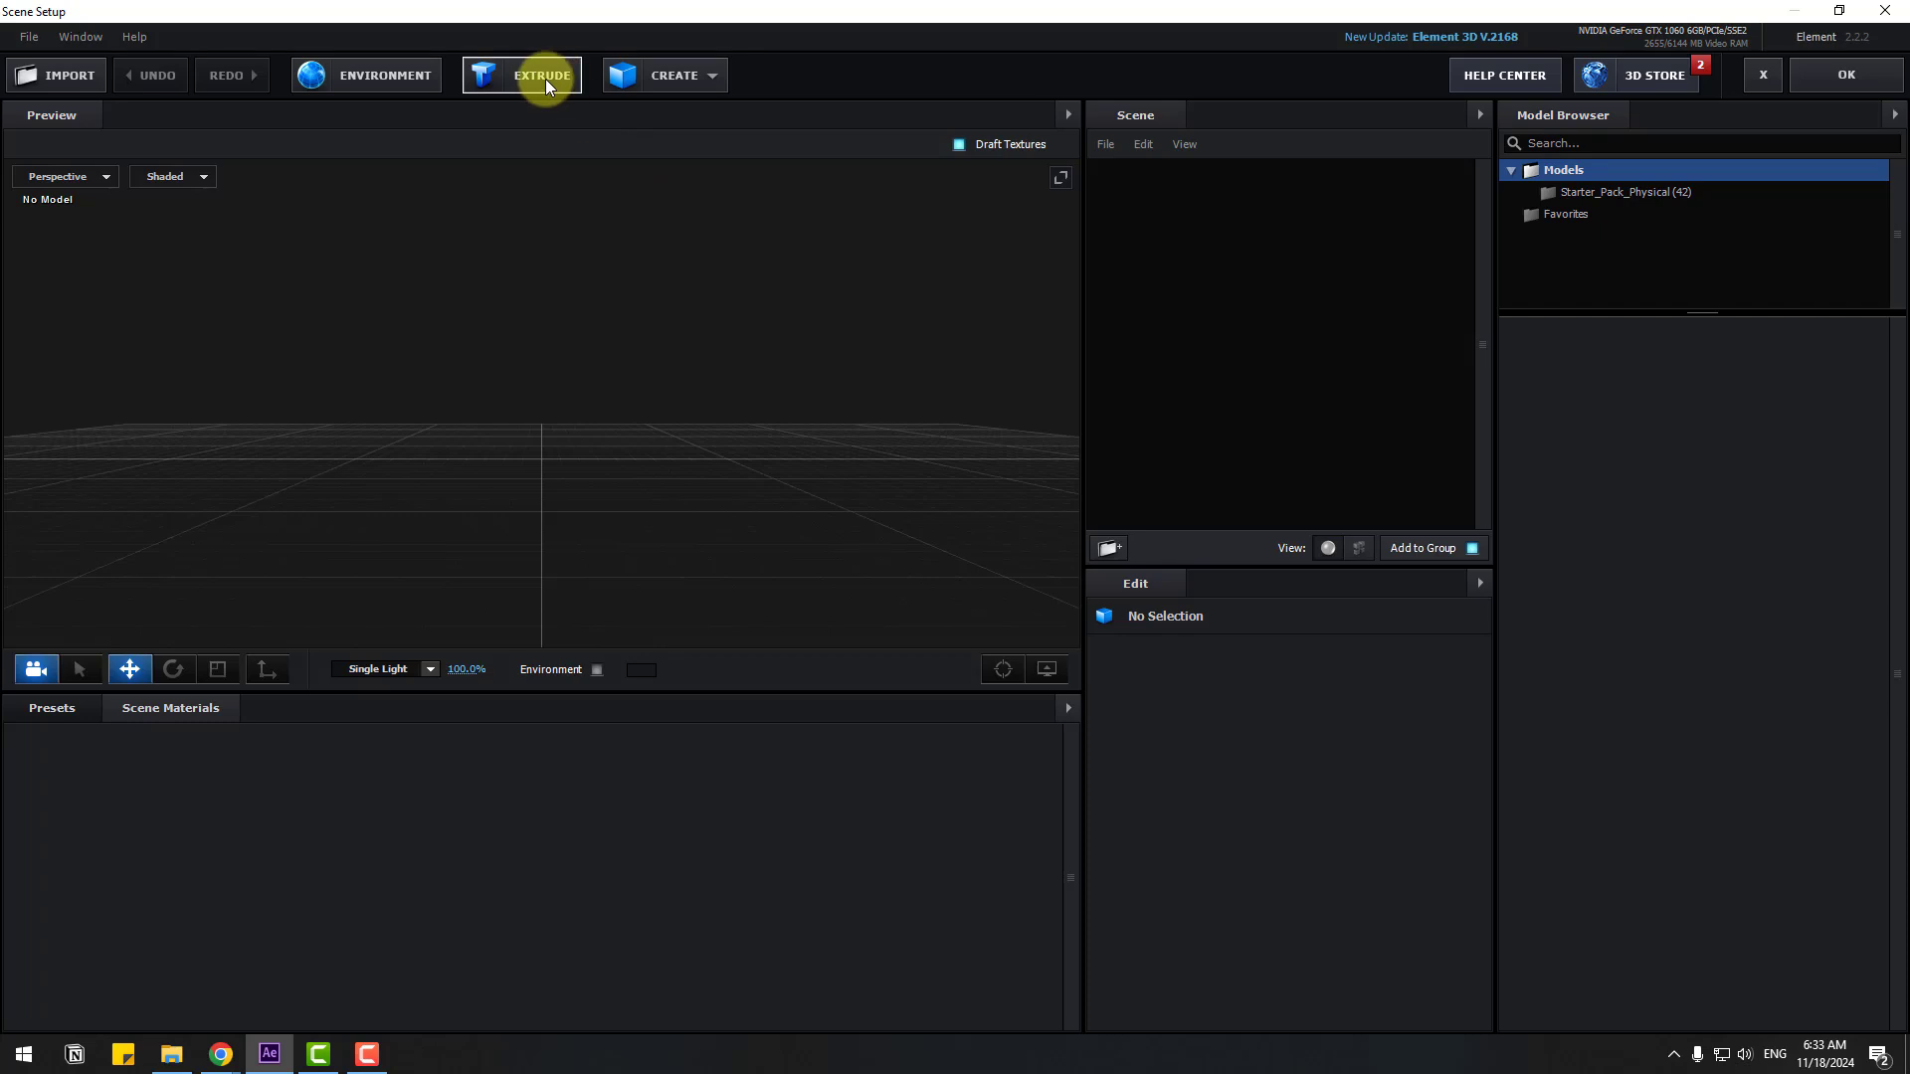
Extrude the pin path into a 3D model with Bevel Scale 15.78
left_click(545, 77)
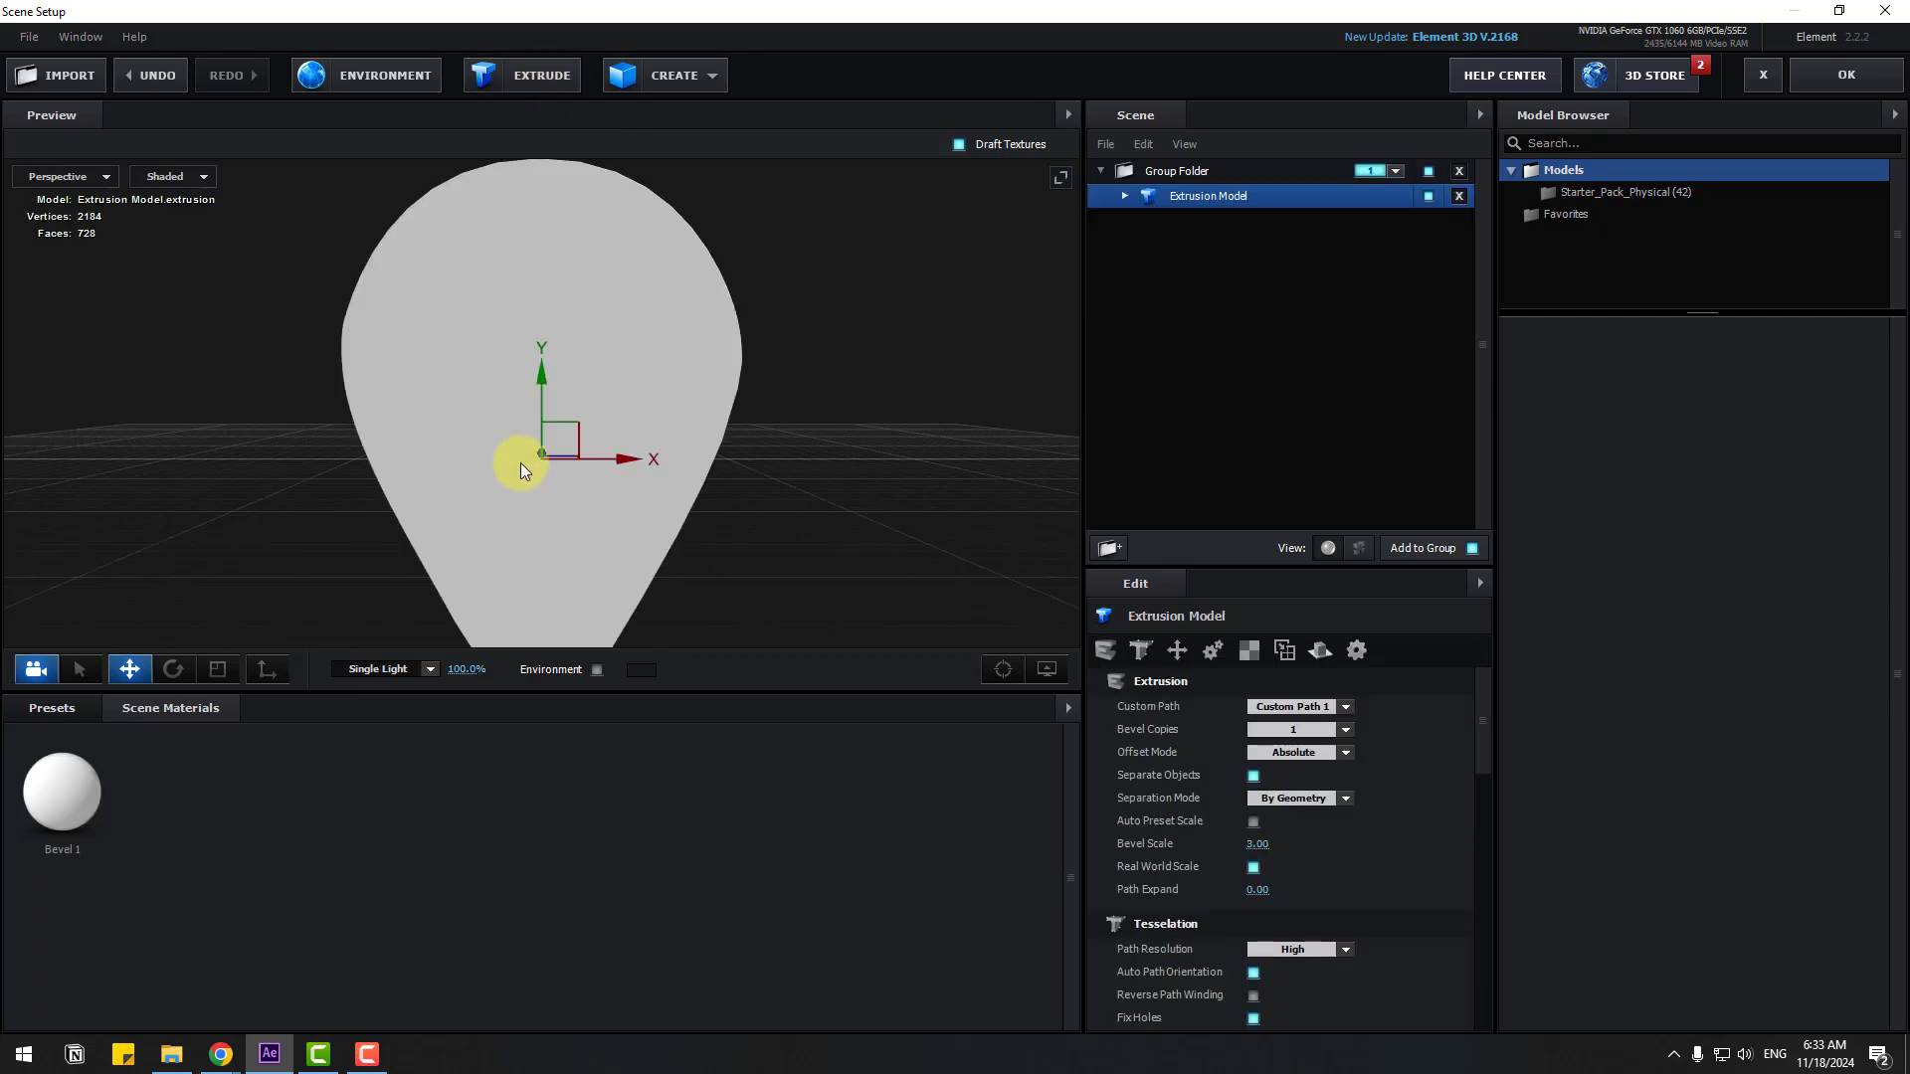
left_click_drag(521, 463, 498, 534)
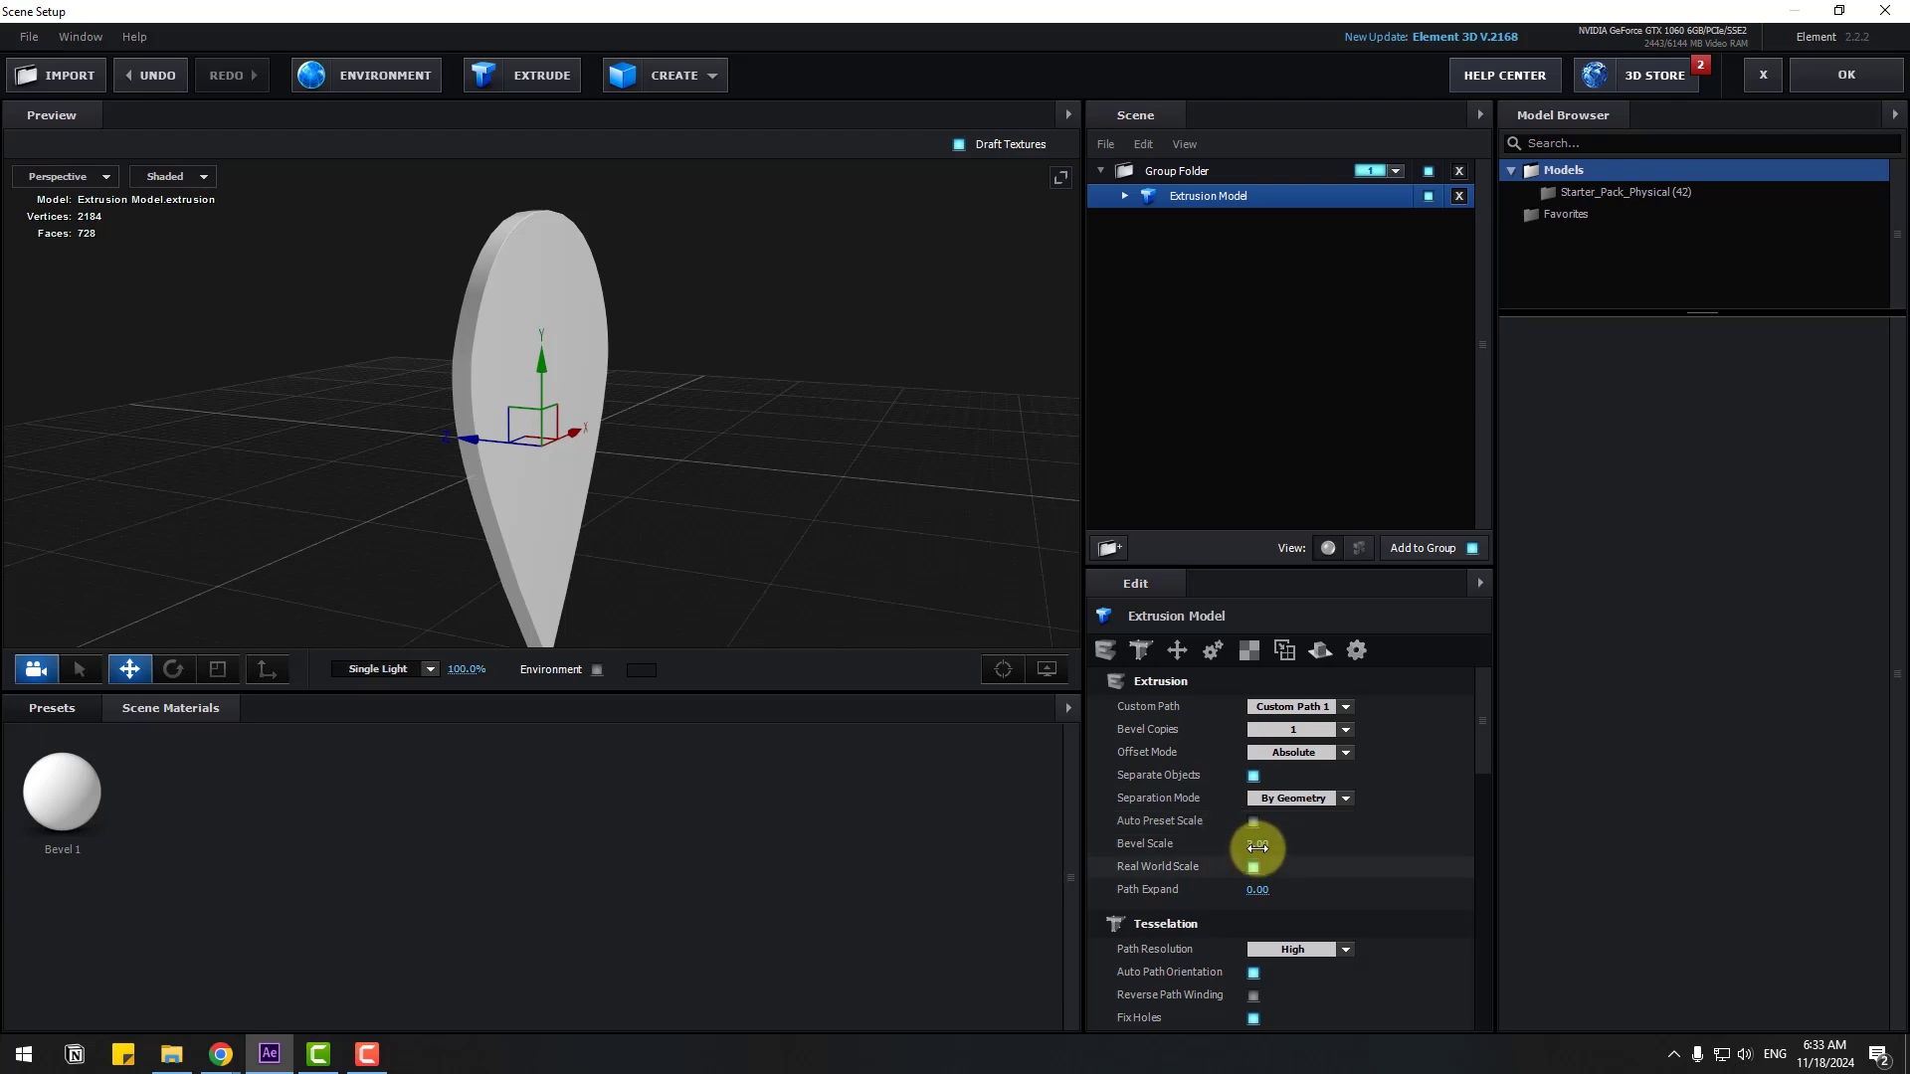
left_click_drag(1258, 845, 1900, 761)
mouse_move(845, 397)
left_mouse_down()
mouse_move(763, 423)
mouse_move(697, 253)
left_mouse_up()
Add a Box model and move it down below the pin
left_click(677, 77)
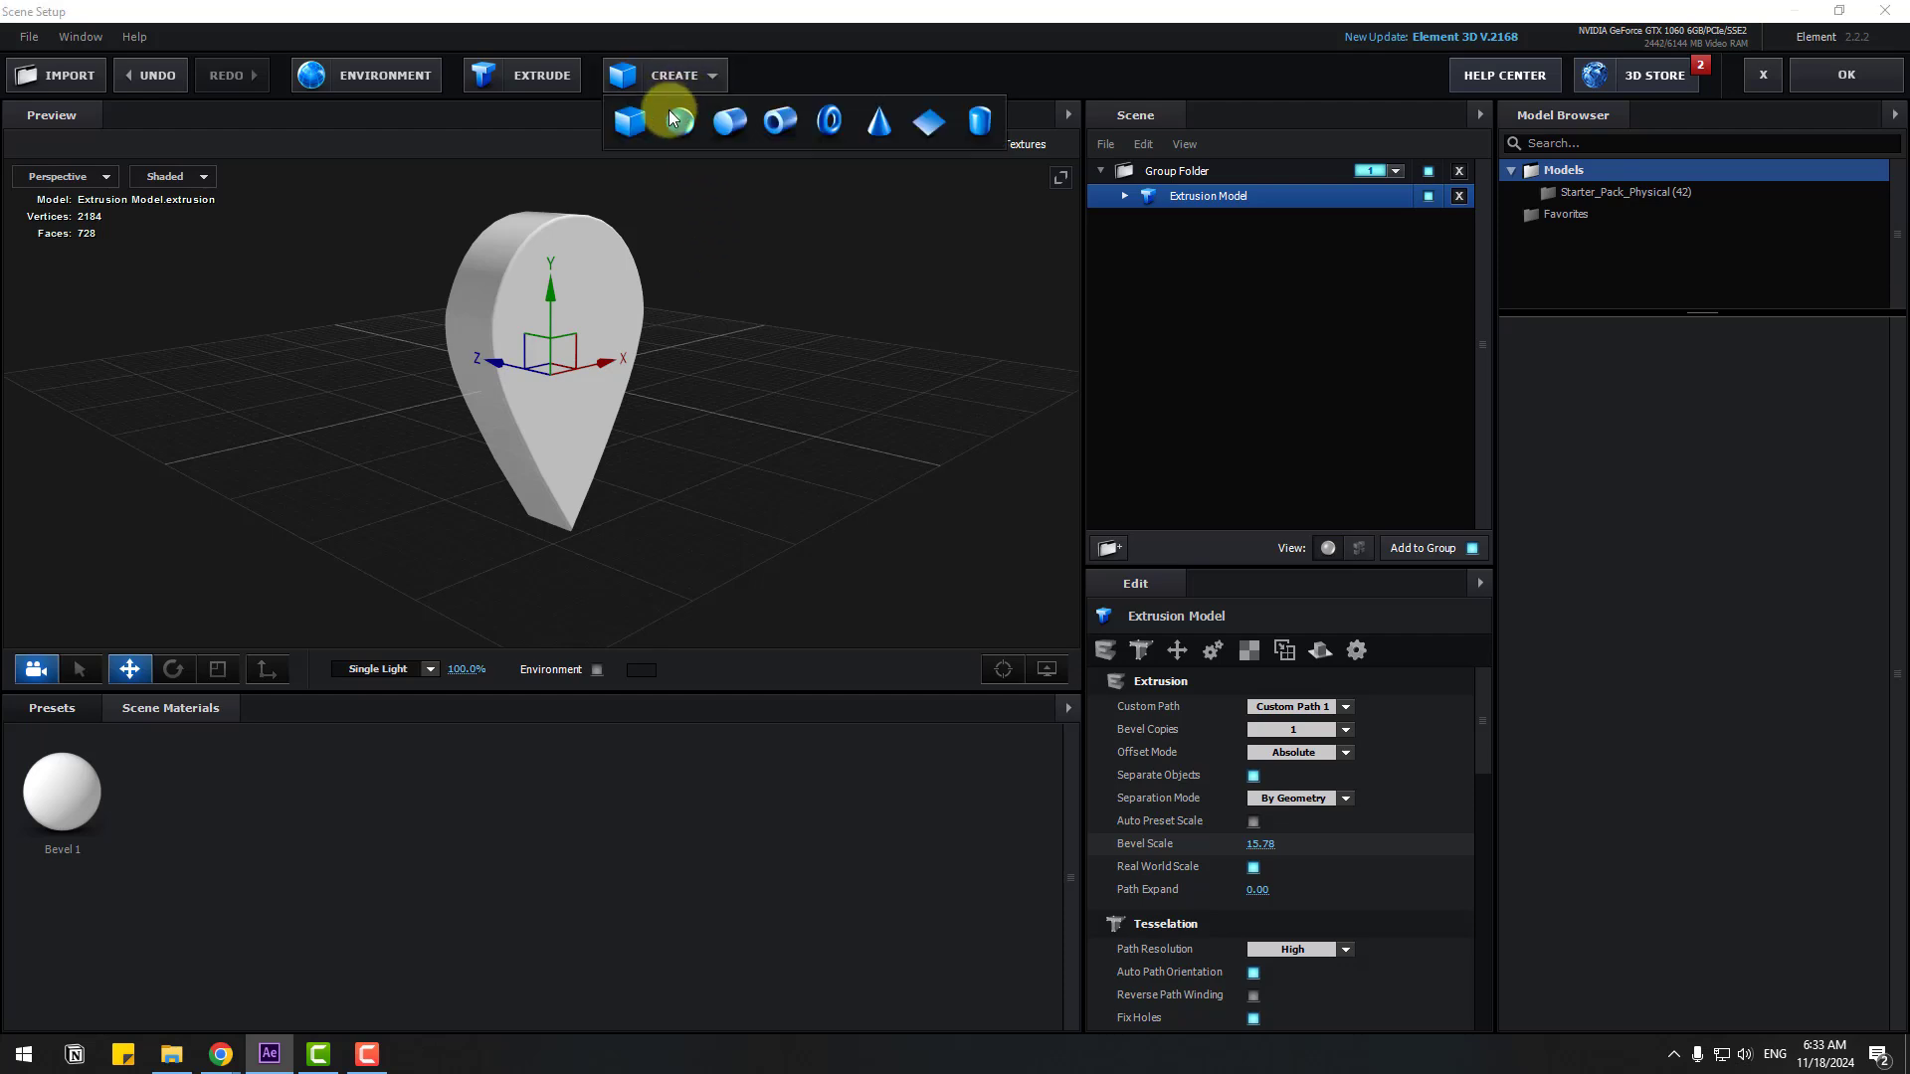
left_click(642, 117)
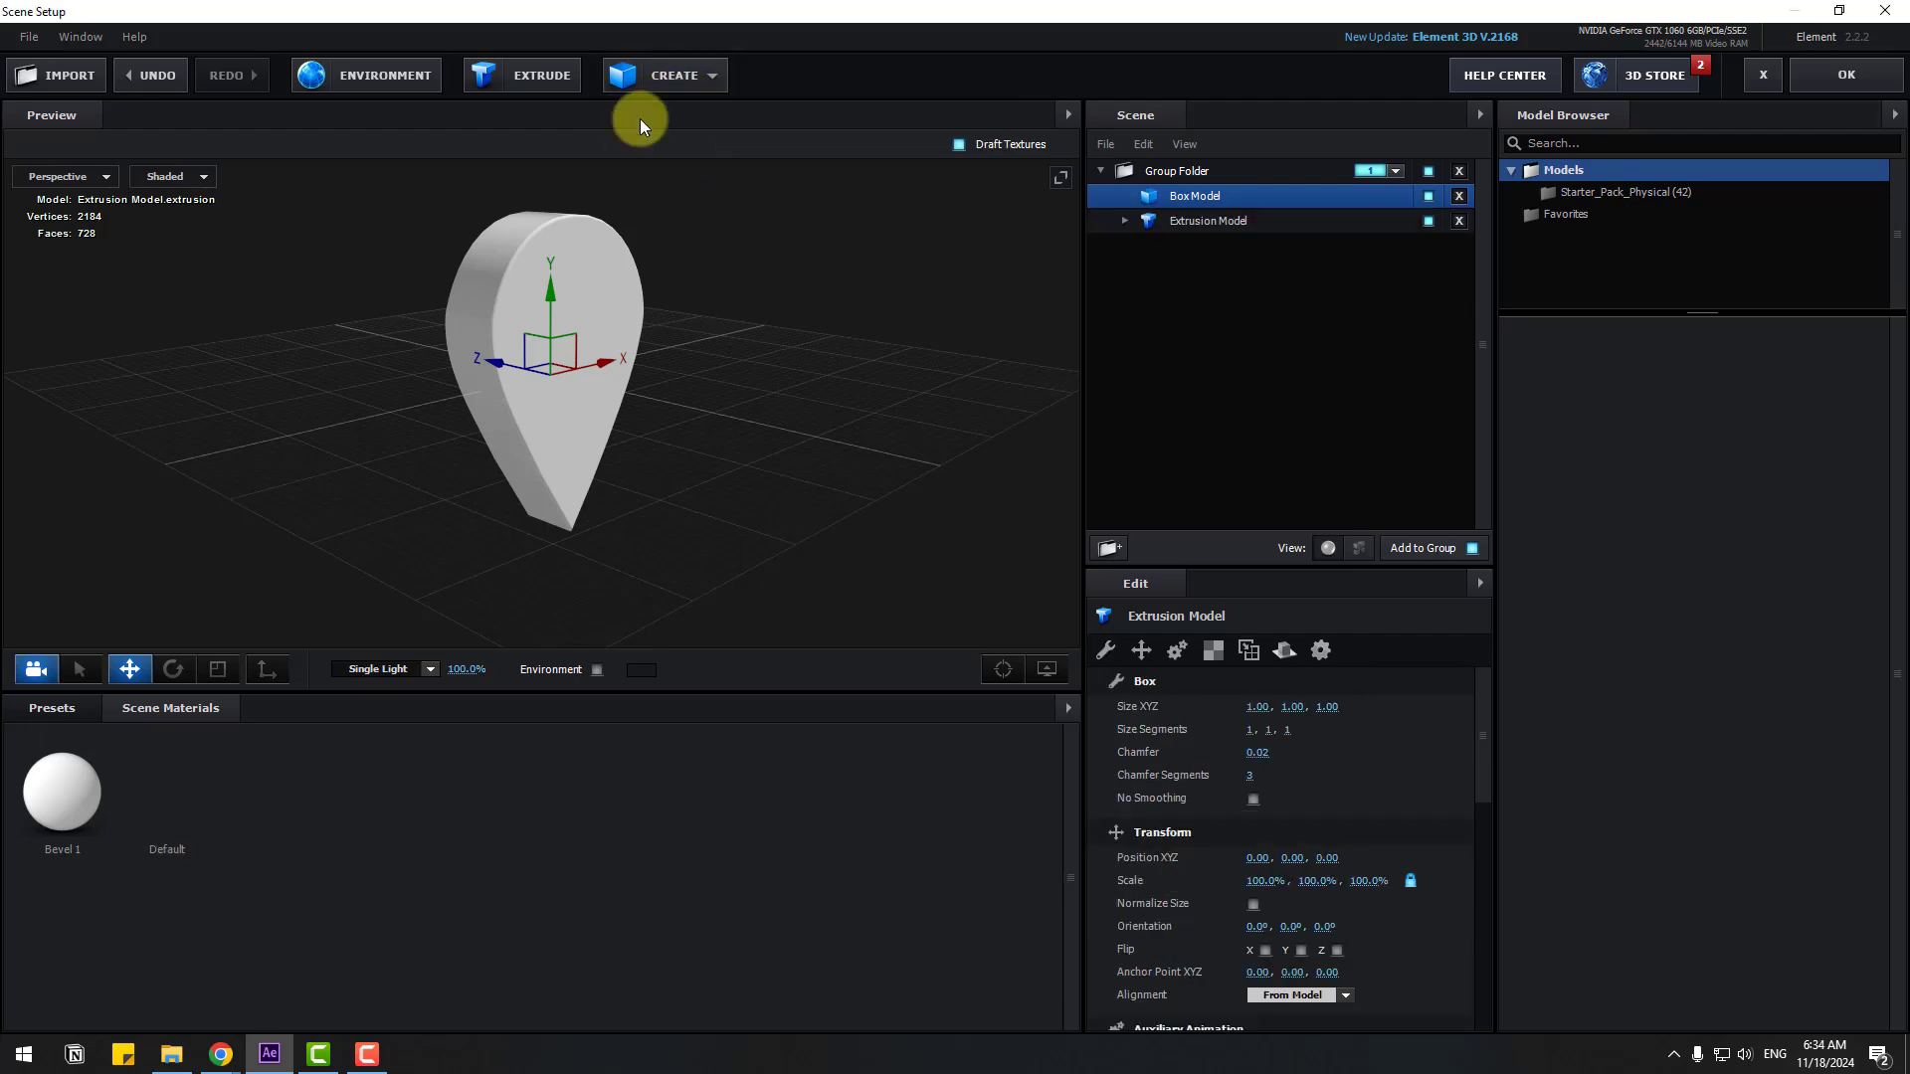
left_click_drag(552, 308, 541, 533)
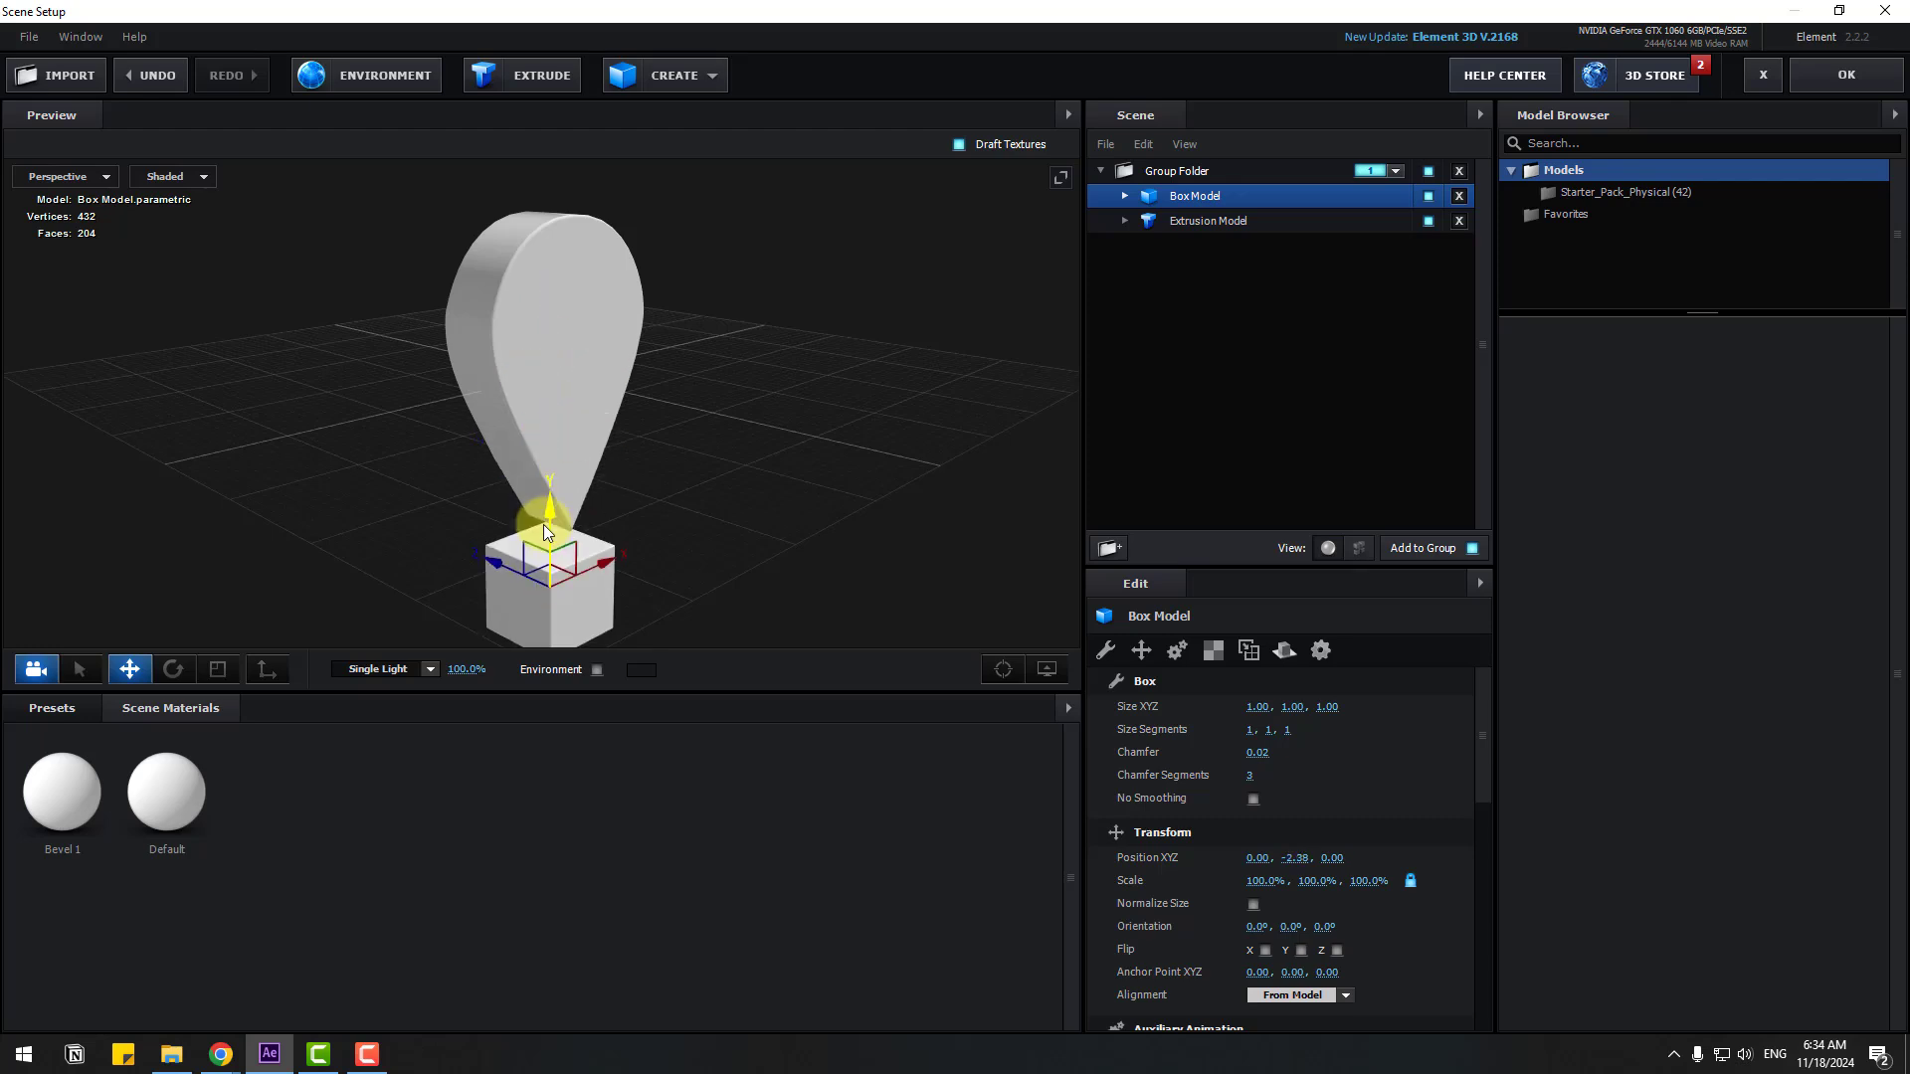
left_click_drag(378, 442, 589, 469)
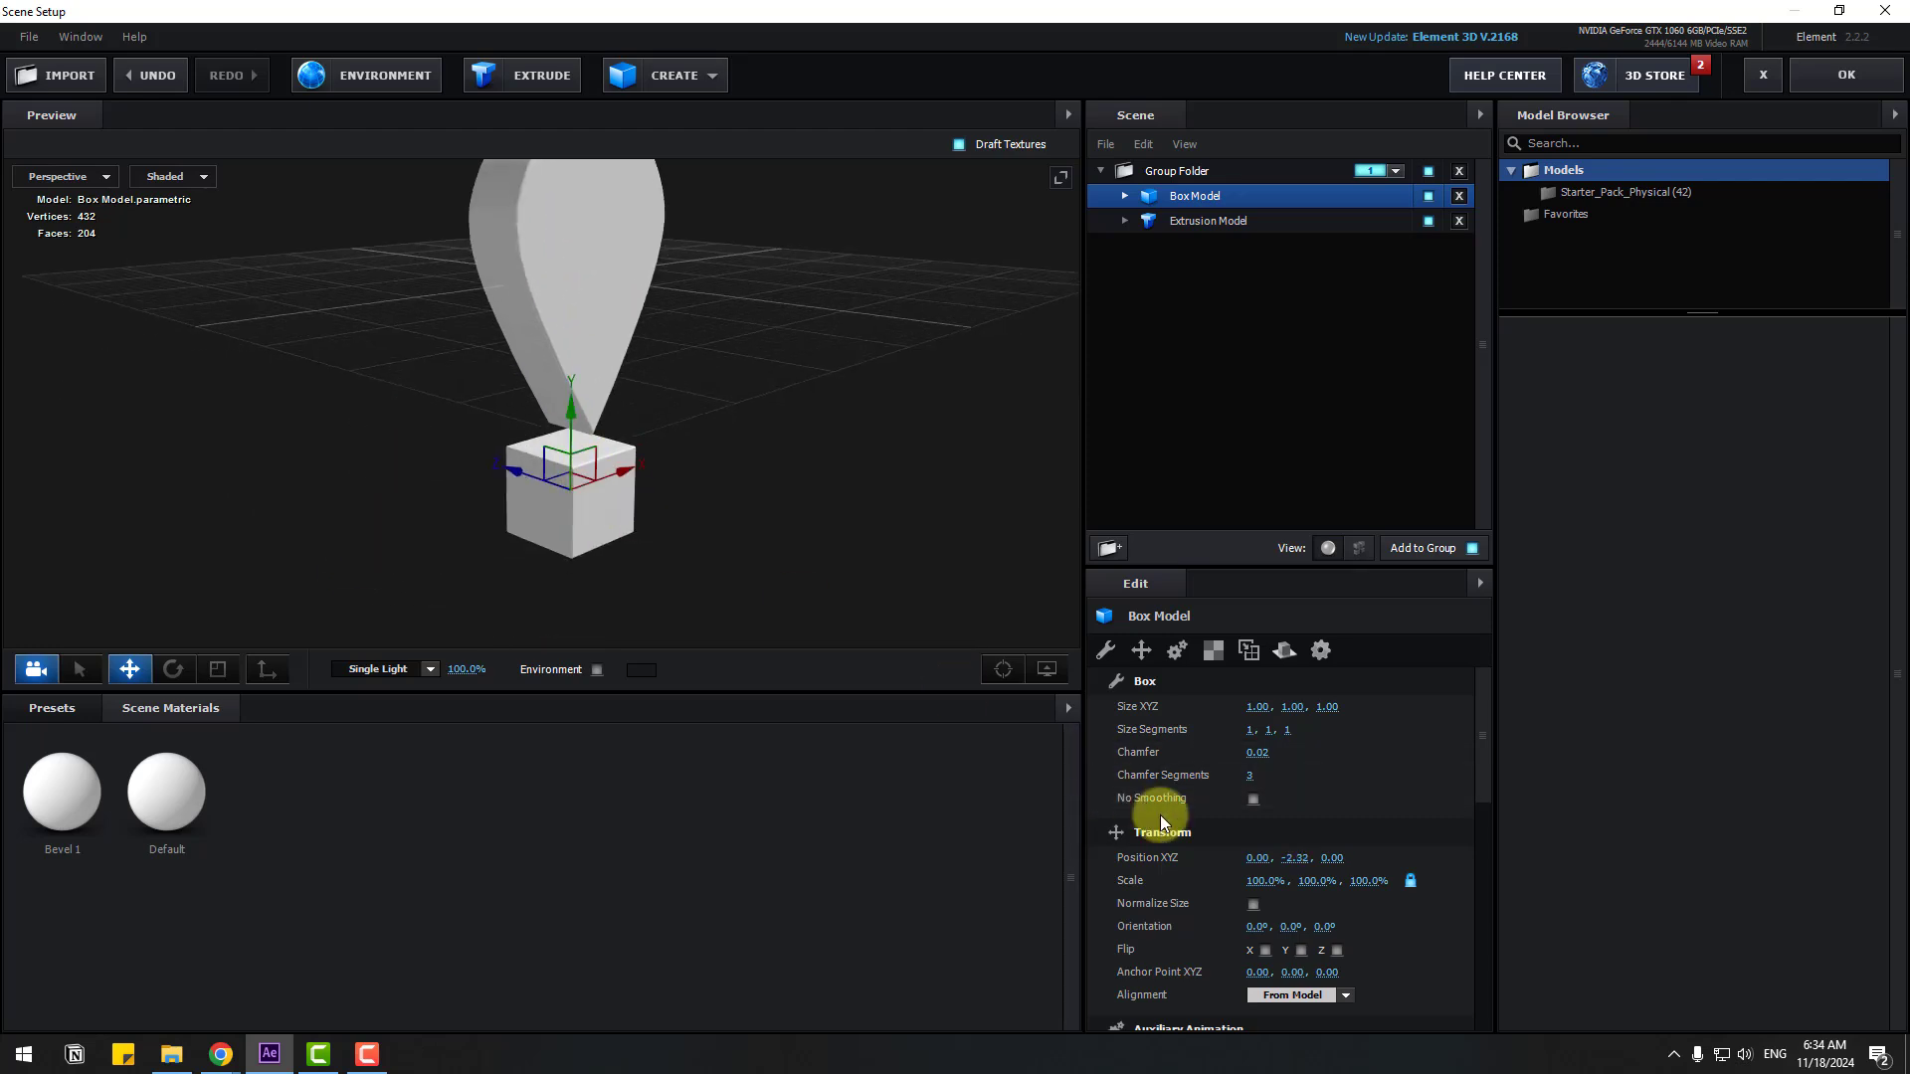
Round the box edges with chamfer 0.21 and 17 chamfer segments
left_click_drag(1266, 754, 1326, 758)
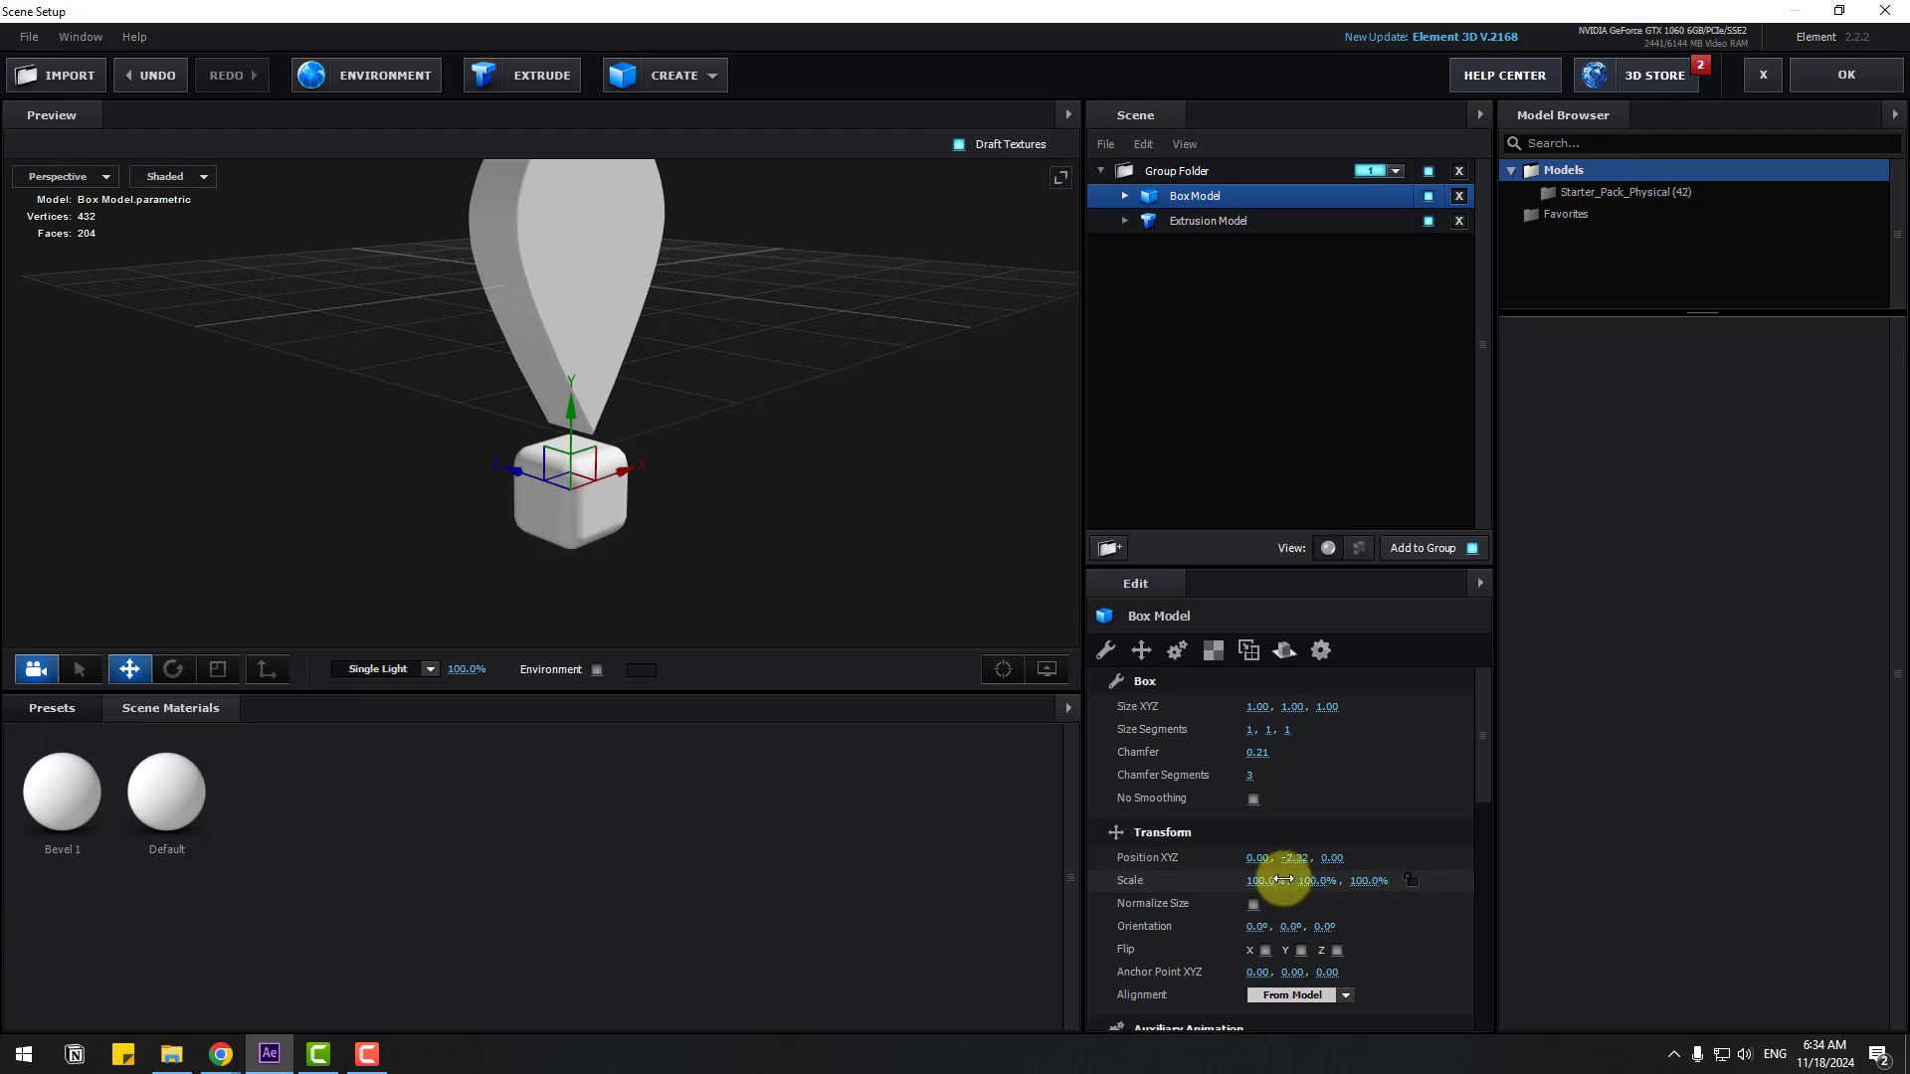
left_click_drag(1262, 878, 1758, 792)
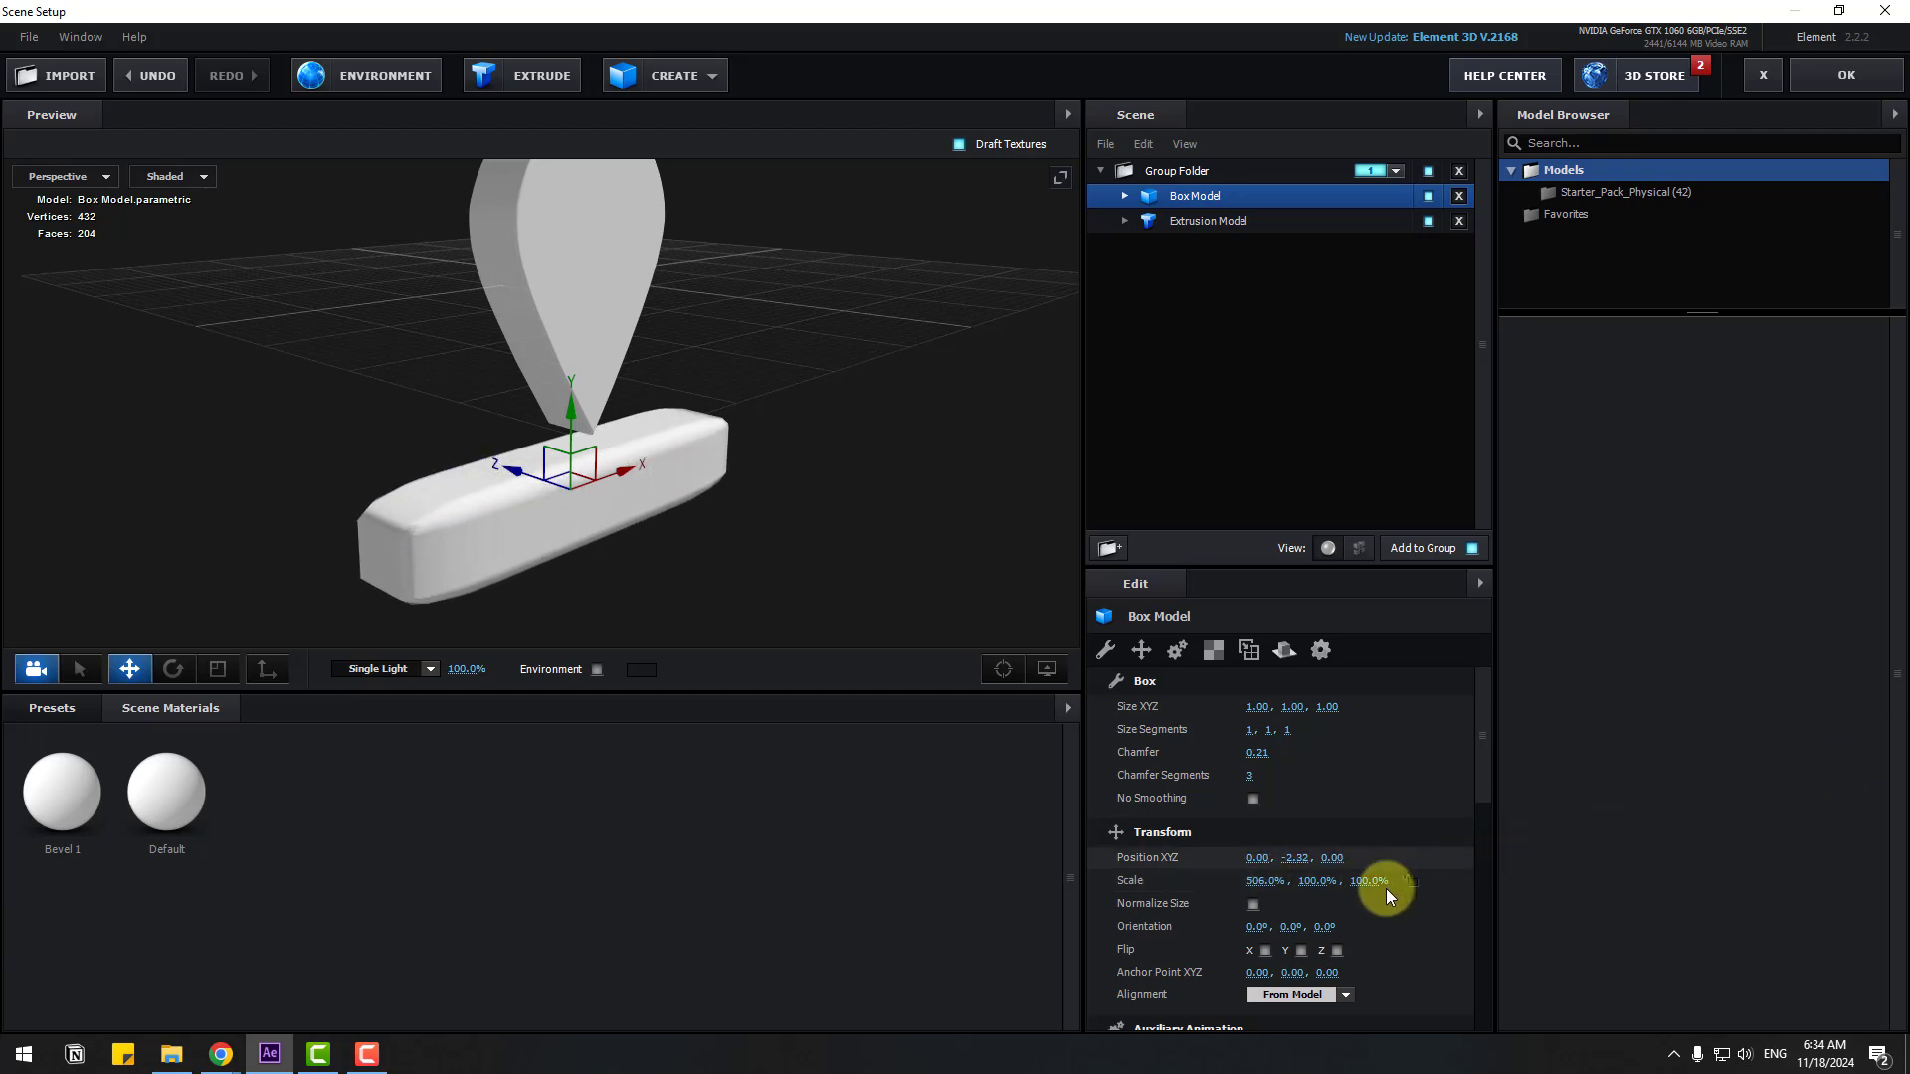
left_click_drag(1317, 880, 1474, 847)
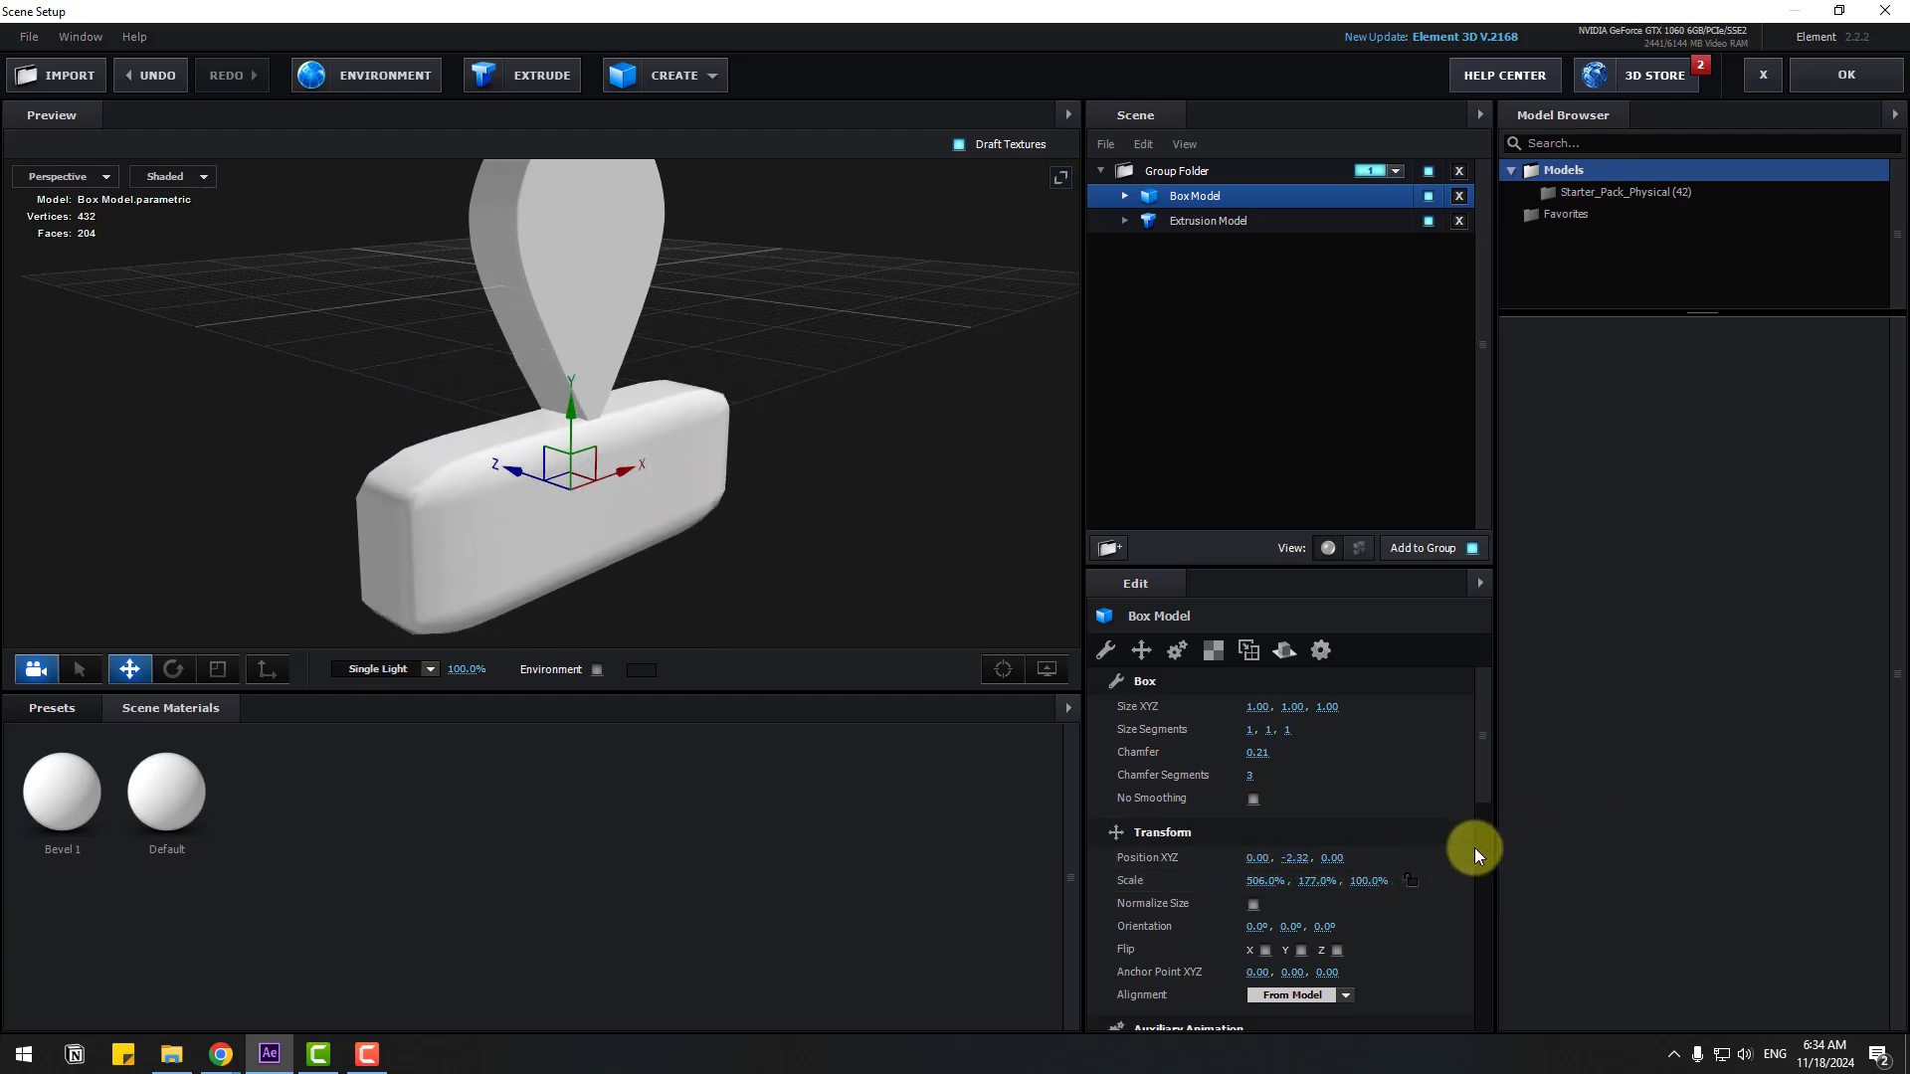
key("ctrl+z")
left_click_drag(1356, 882, 1884, 779)
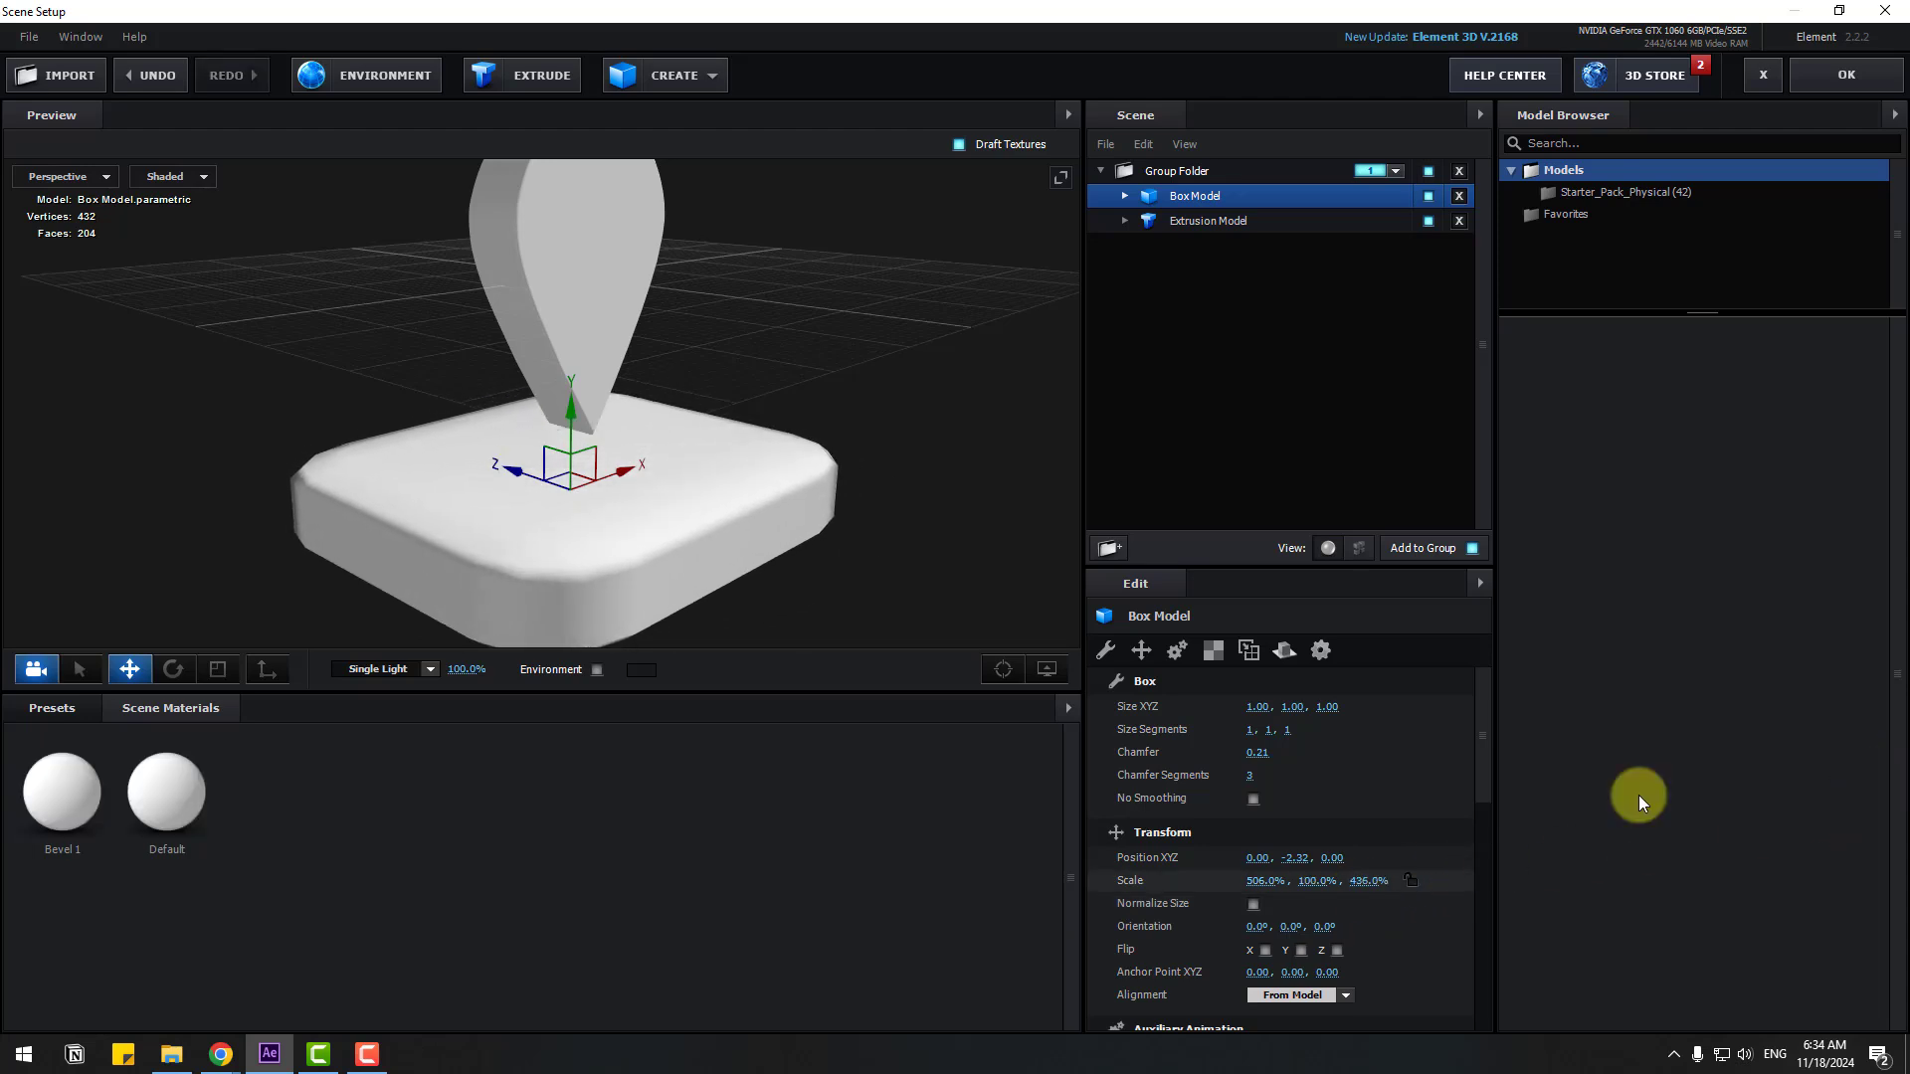
scroll(692, 460, "up", 5)
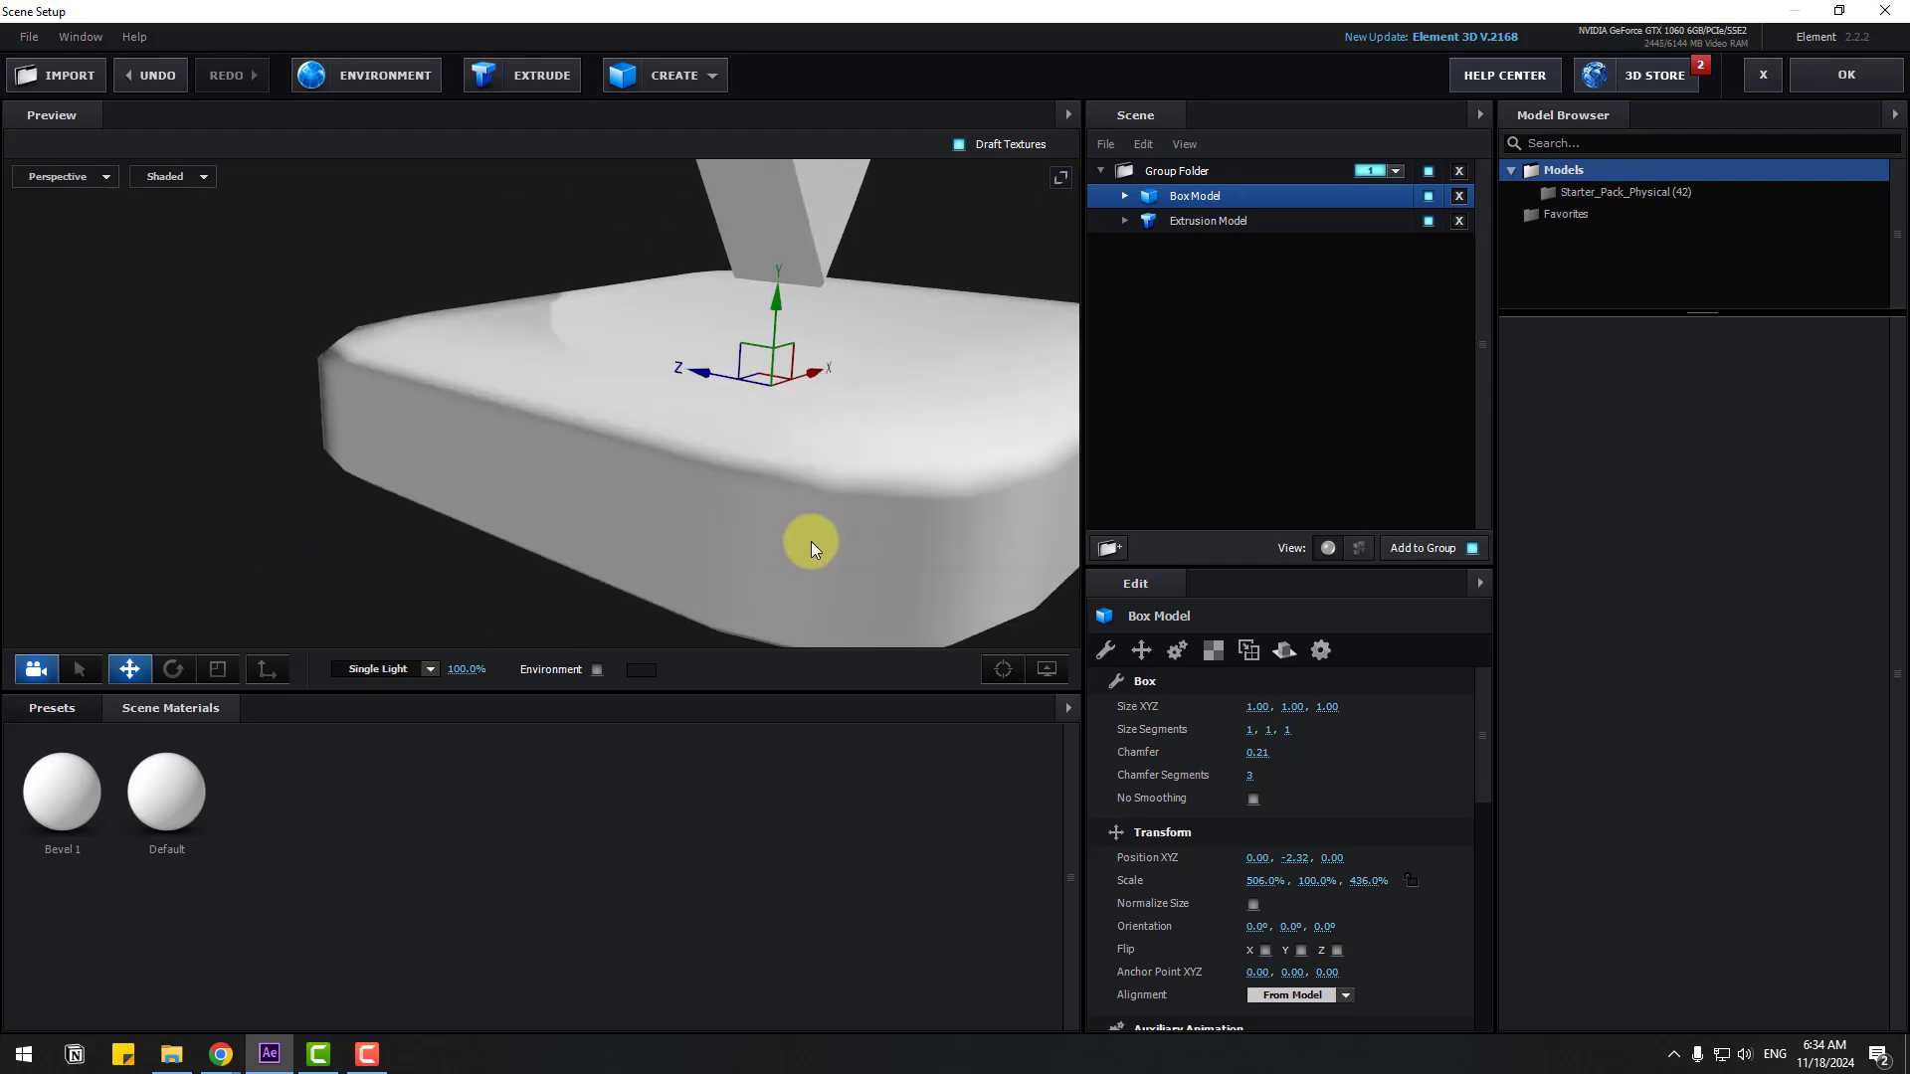
key("ctrl+z")
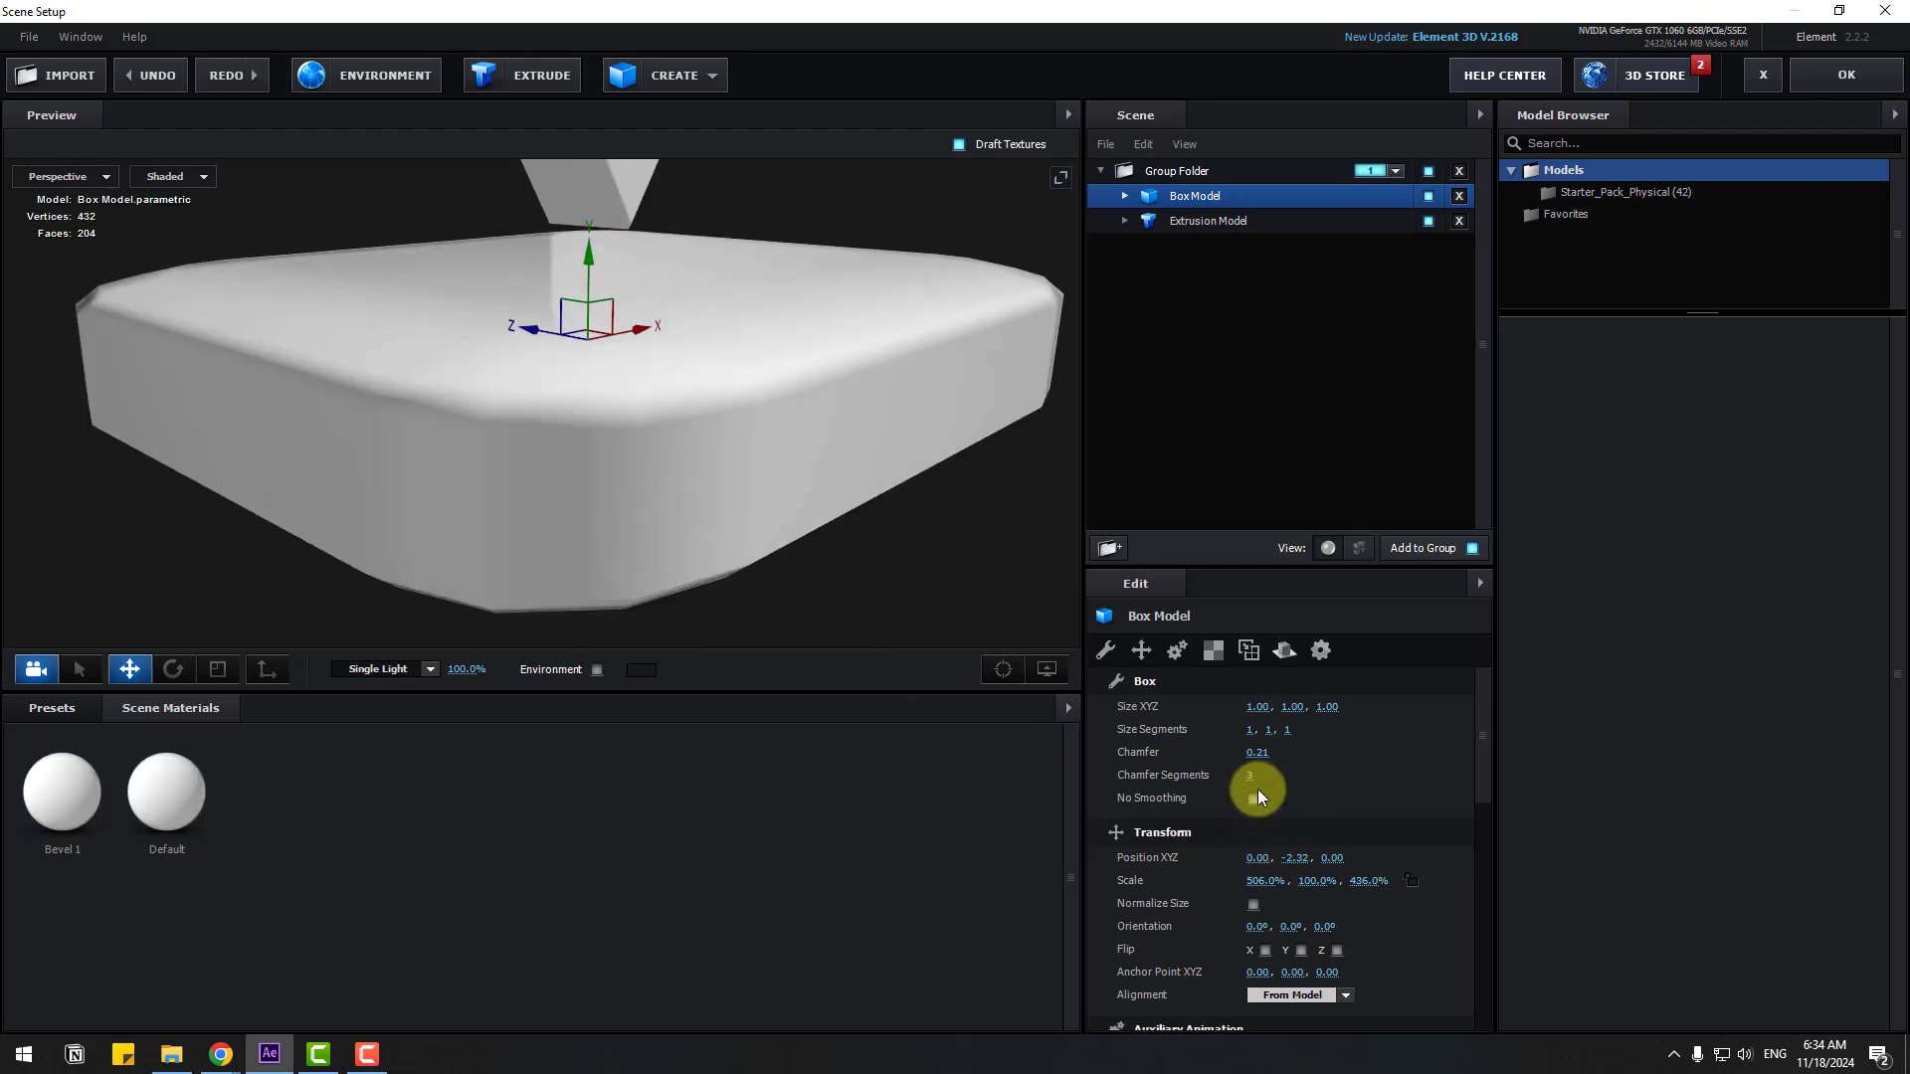
left_click_drag(1249, 779, 1329, 776)
scroll(830, 433, "down", 5)
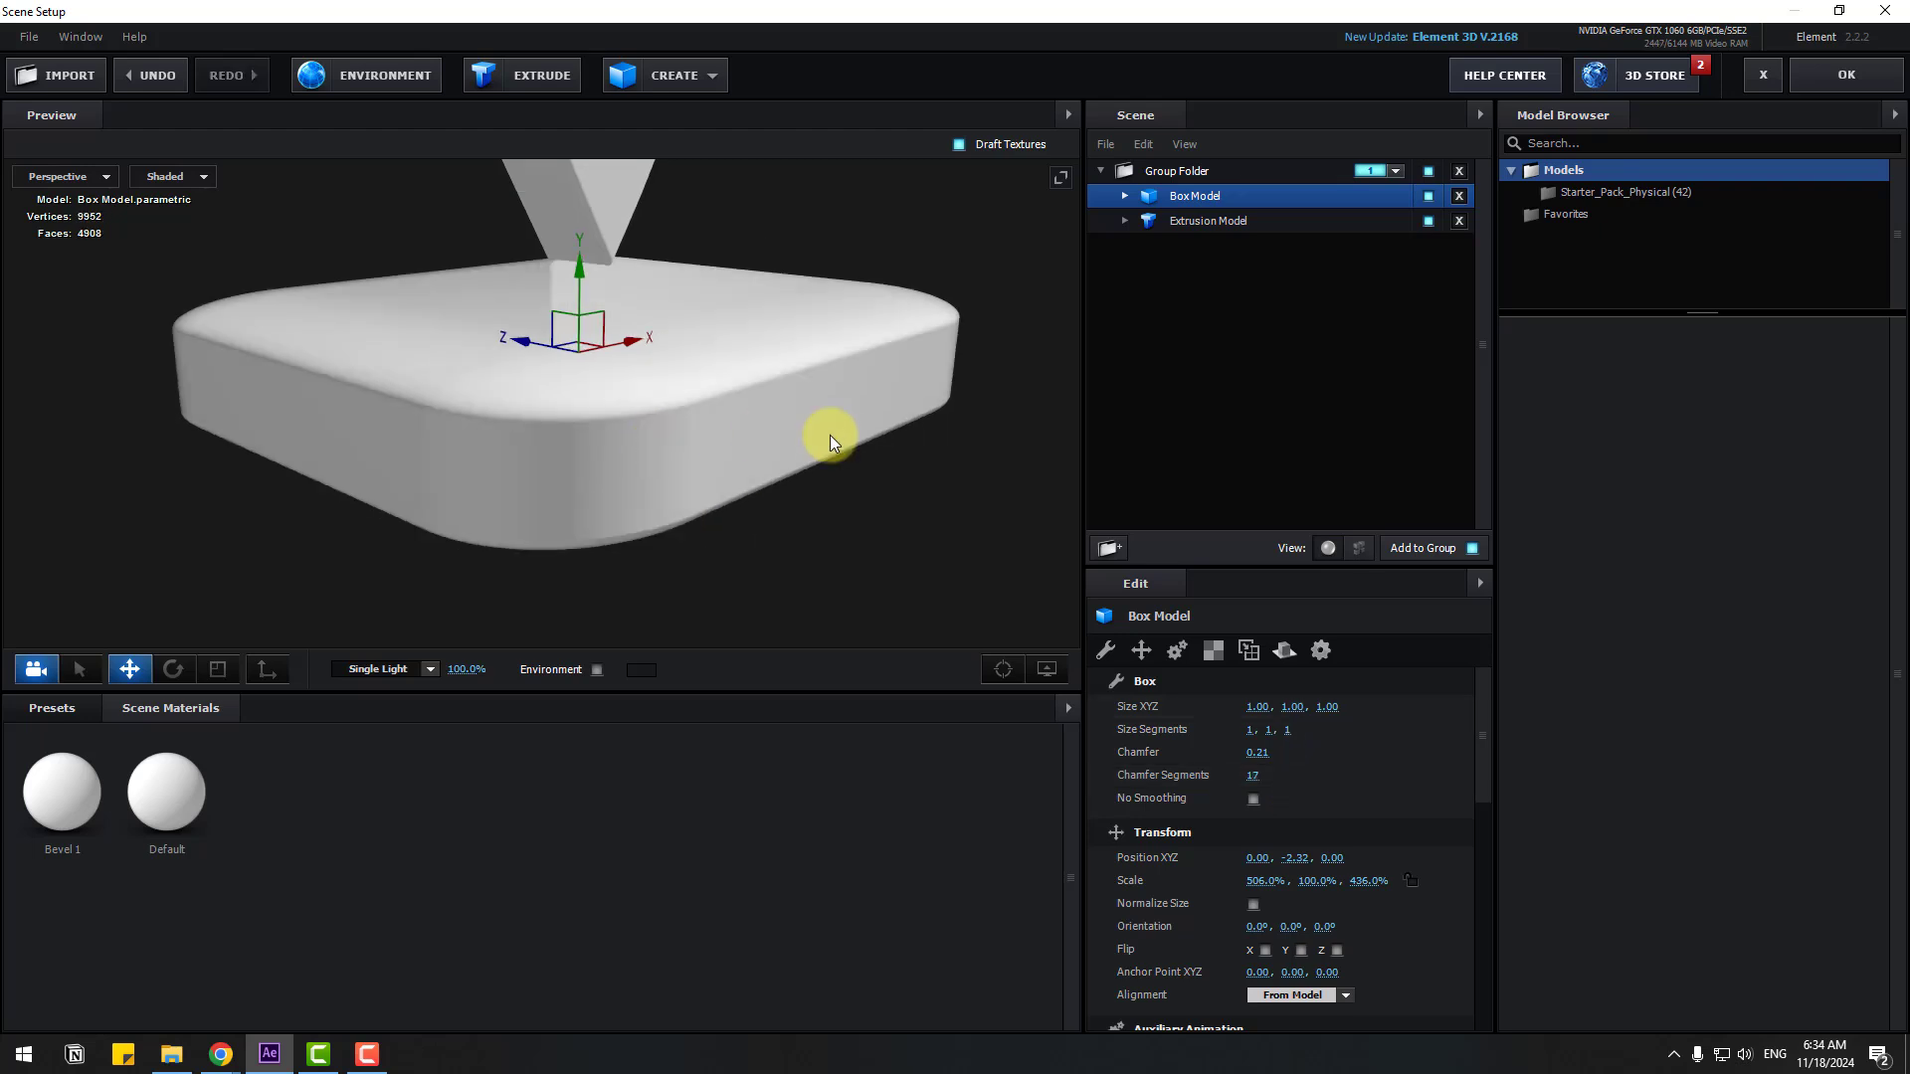
Scale the box to 589% X, 95% Y and 513% Z
left_click_drag(851, 436, 754, 601)
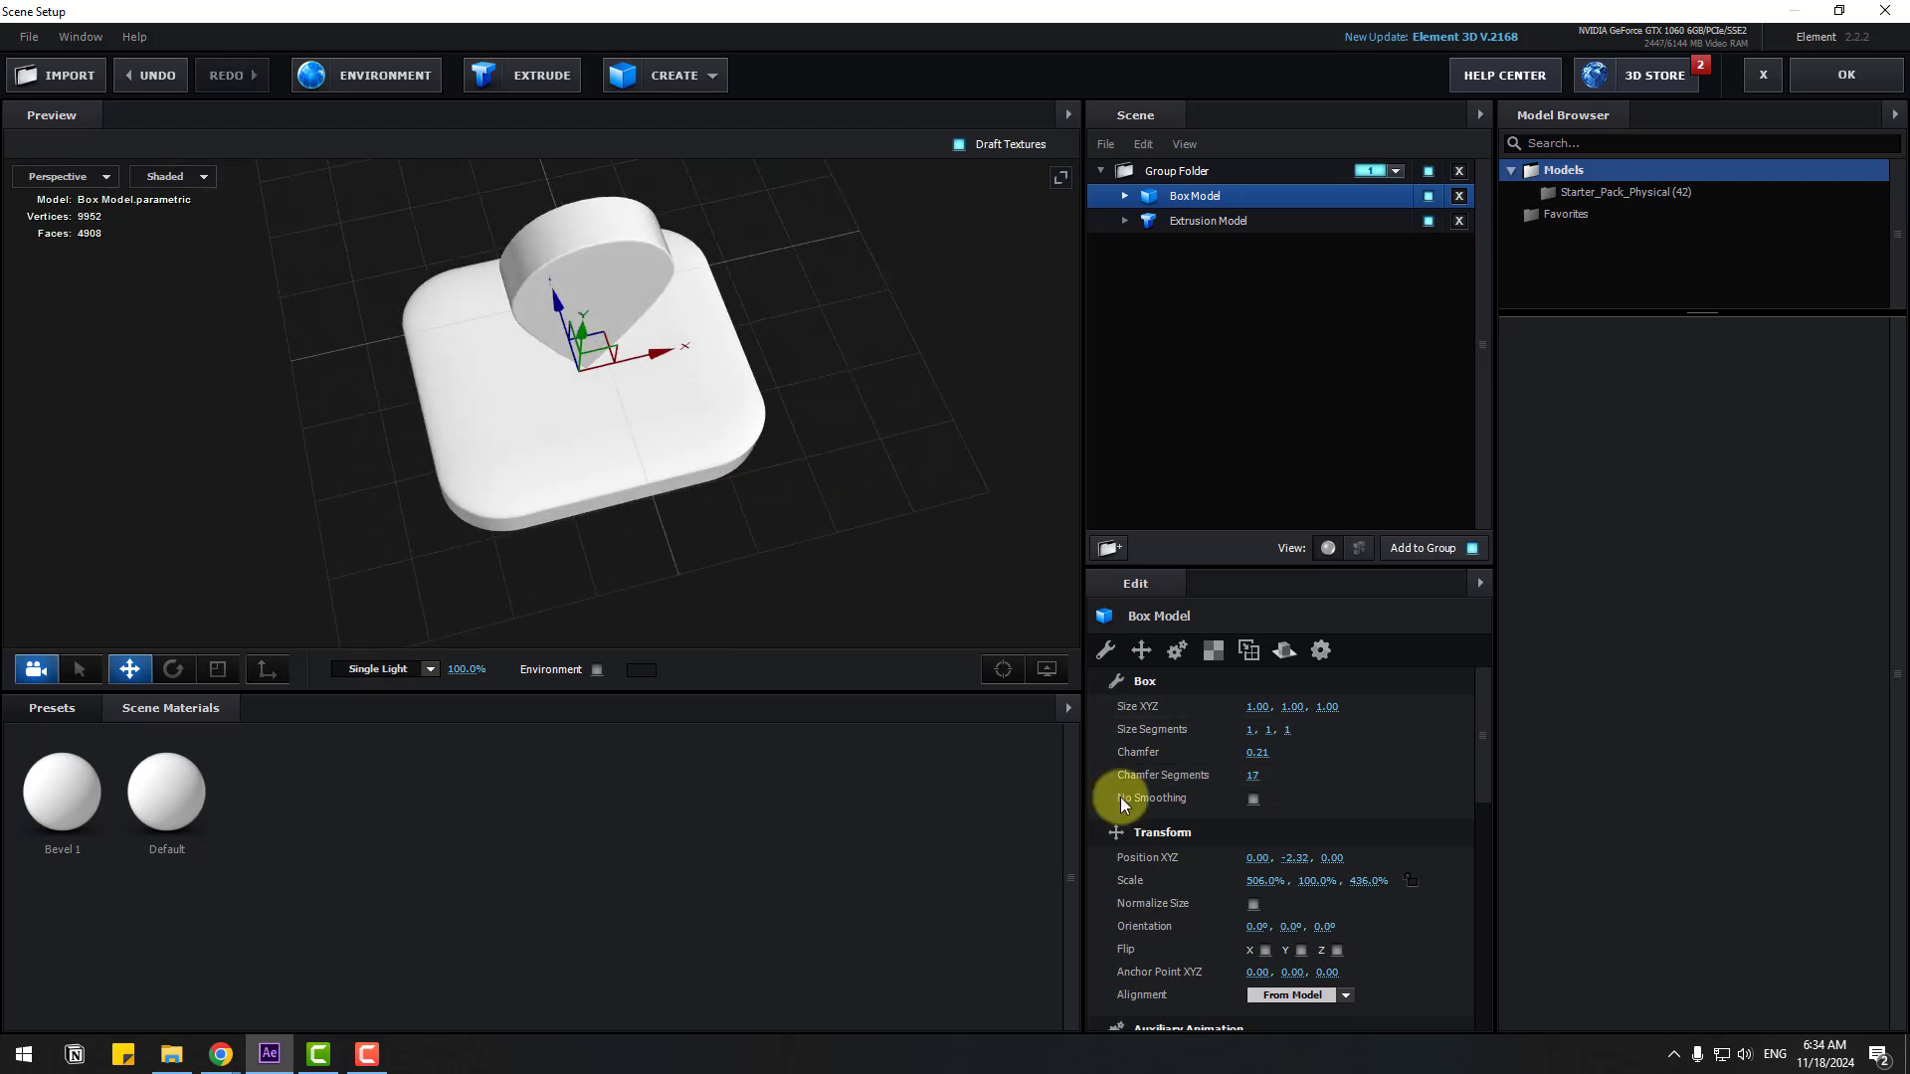
left_click_drag(1360, 882, 1502, 861)
left_click_drag(1265, 883, 1390, 856)
left_click_drag(557, 597, 614, 451)
scroll(615, 451, "up", 6)
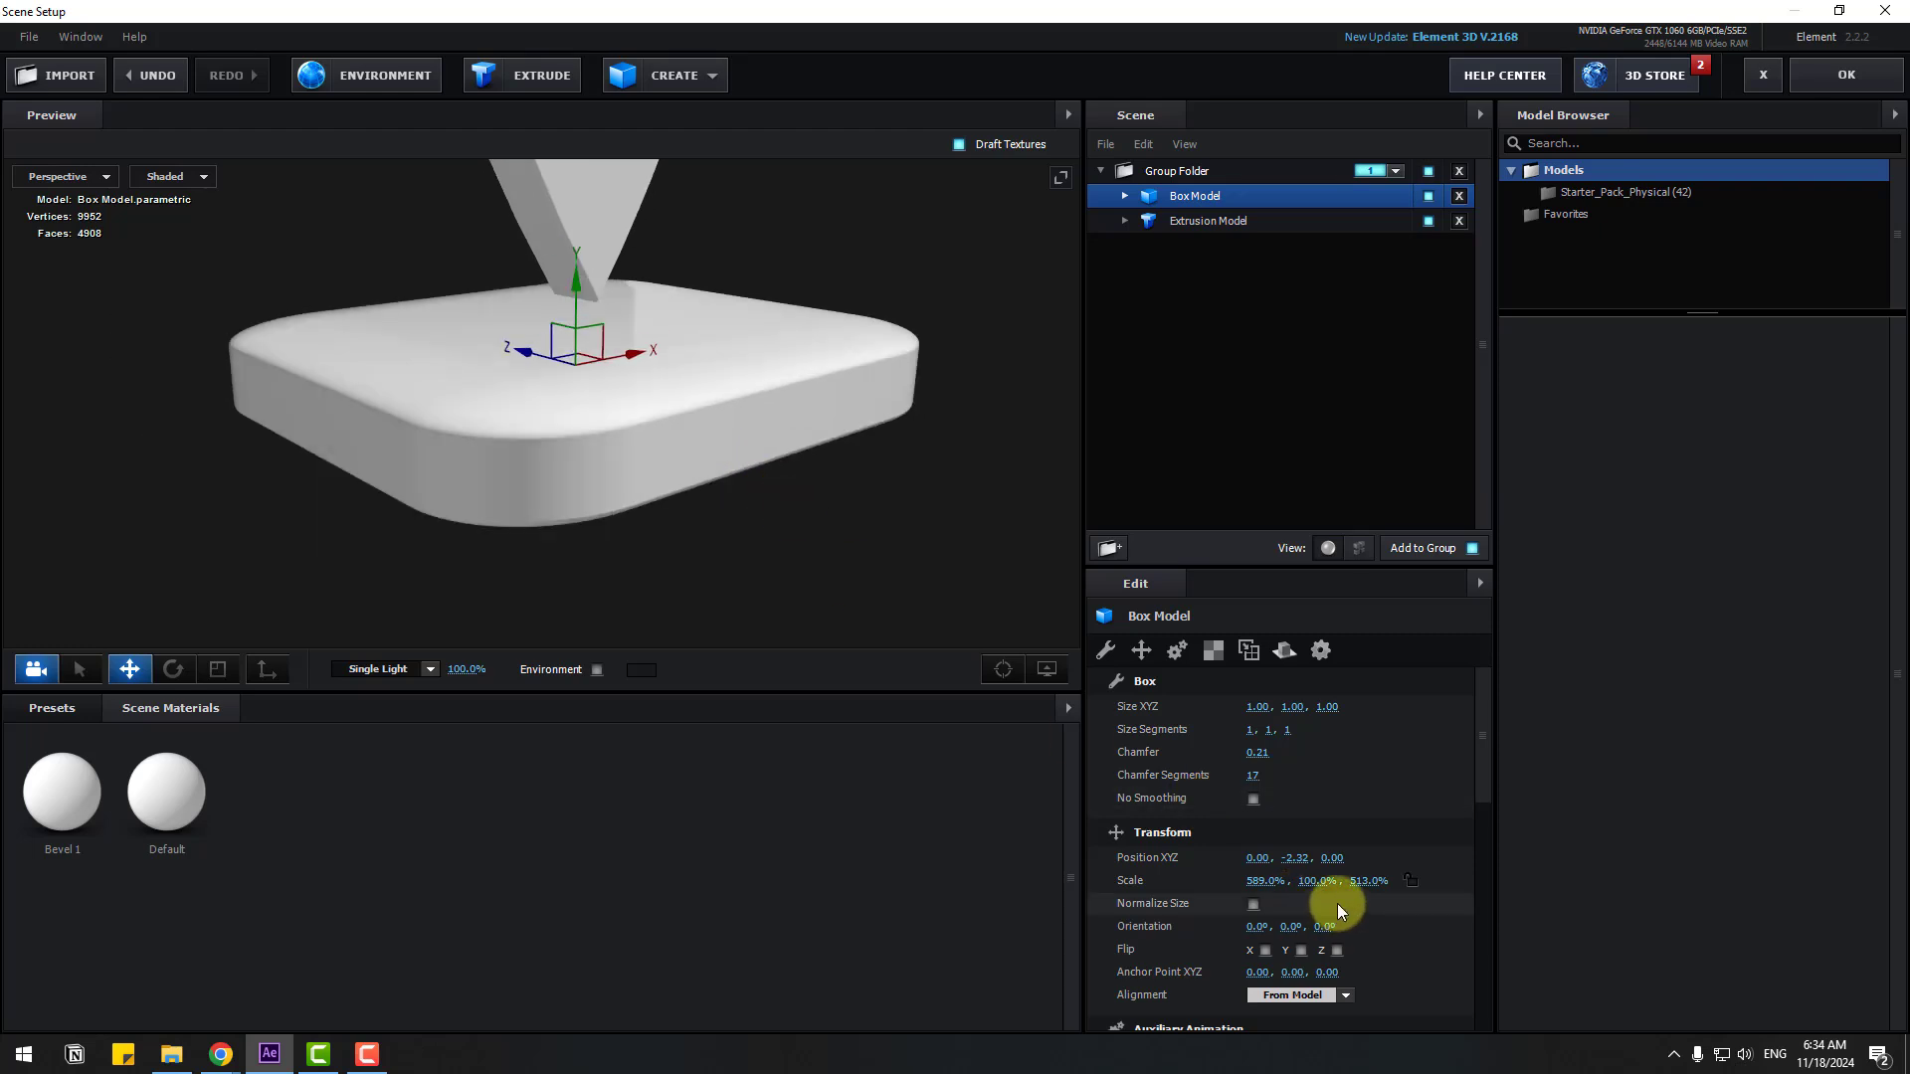
left_click_drag(1315, 880, 1308, 881)
left_click_drag(755, 314, 726, 362)
Apply the Physical Black_Gloss material to the base box and then the pin
left_click(70, 710)
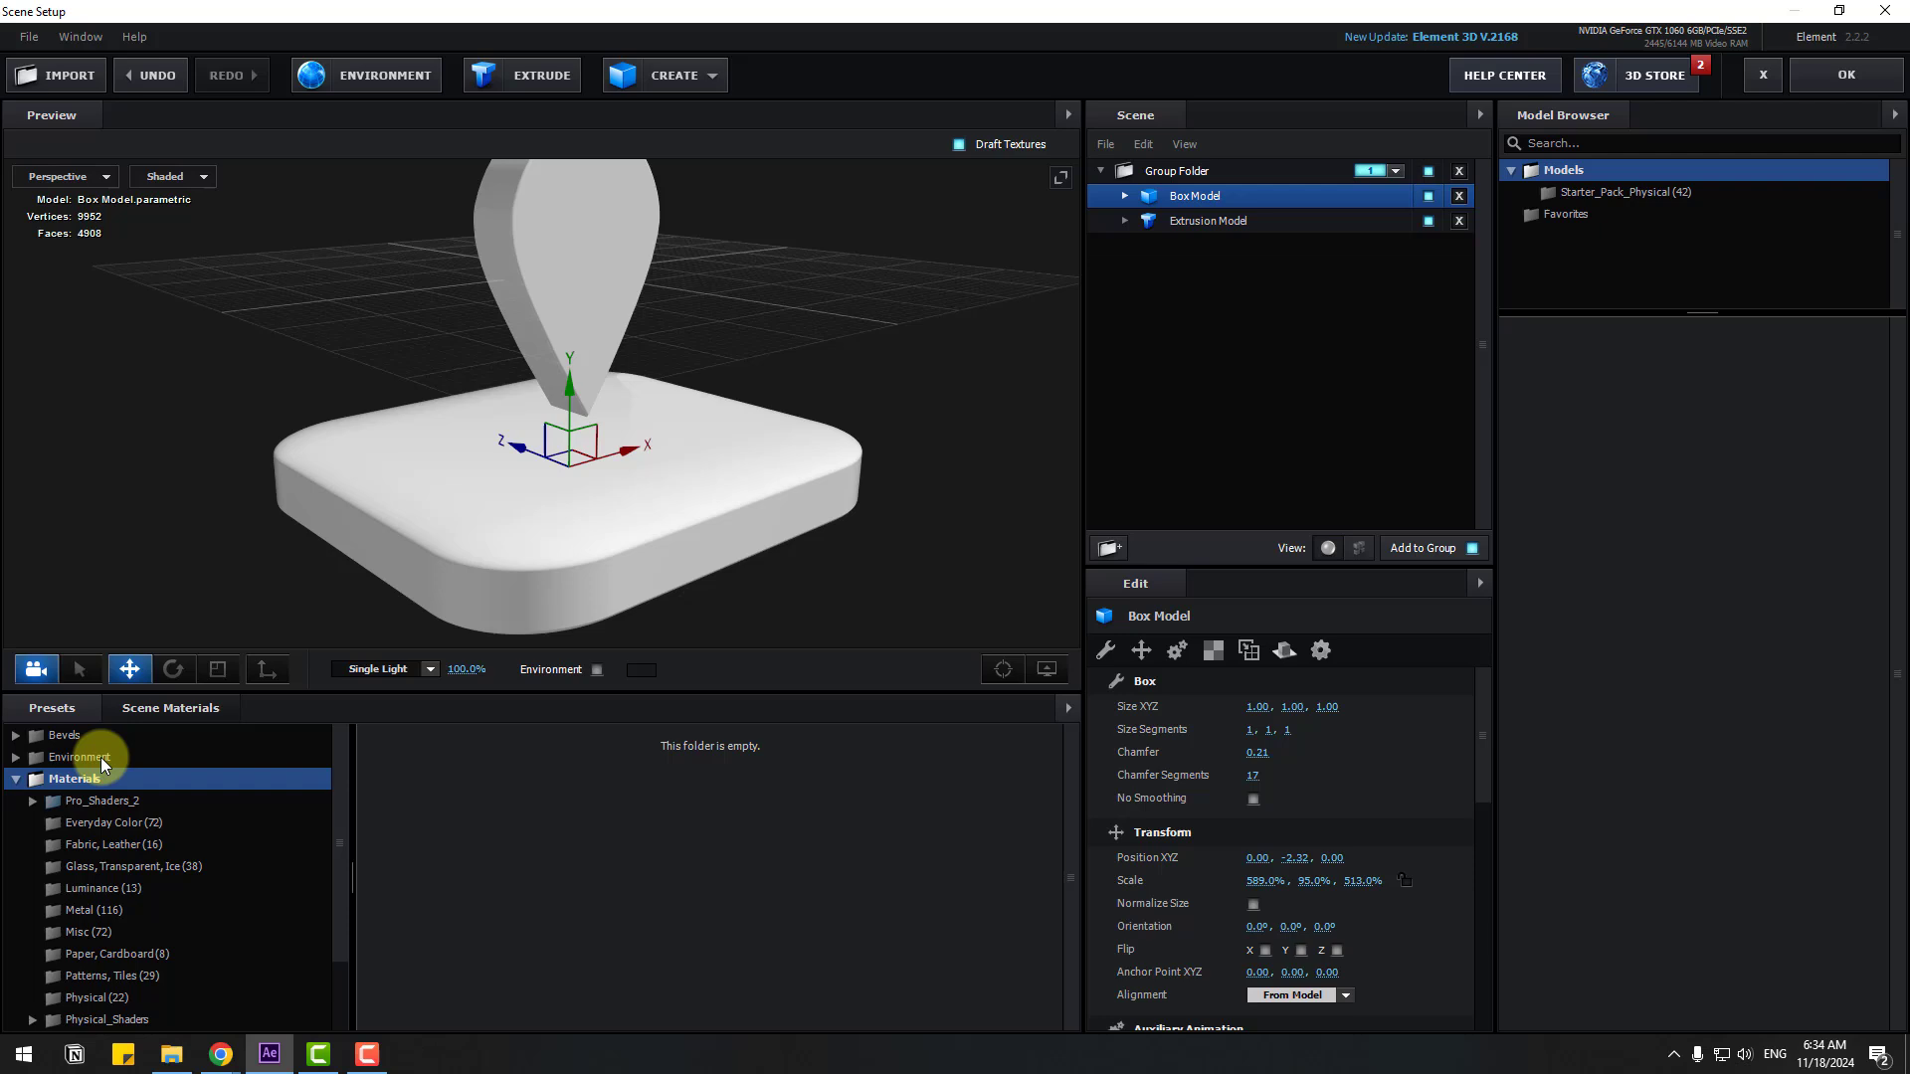
scroll(92, 916, "down", 3)
left_click(104, 927)
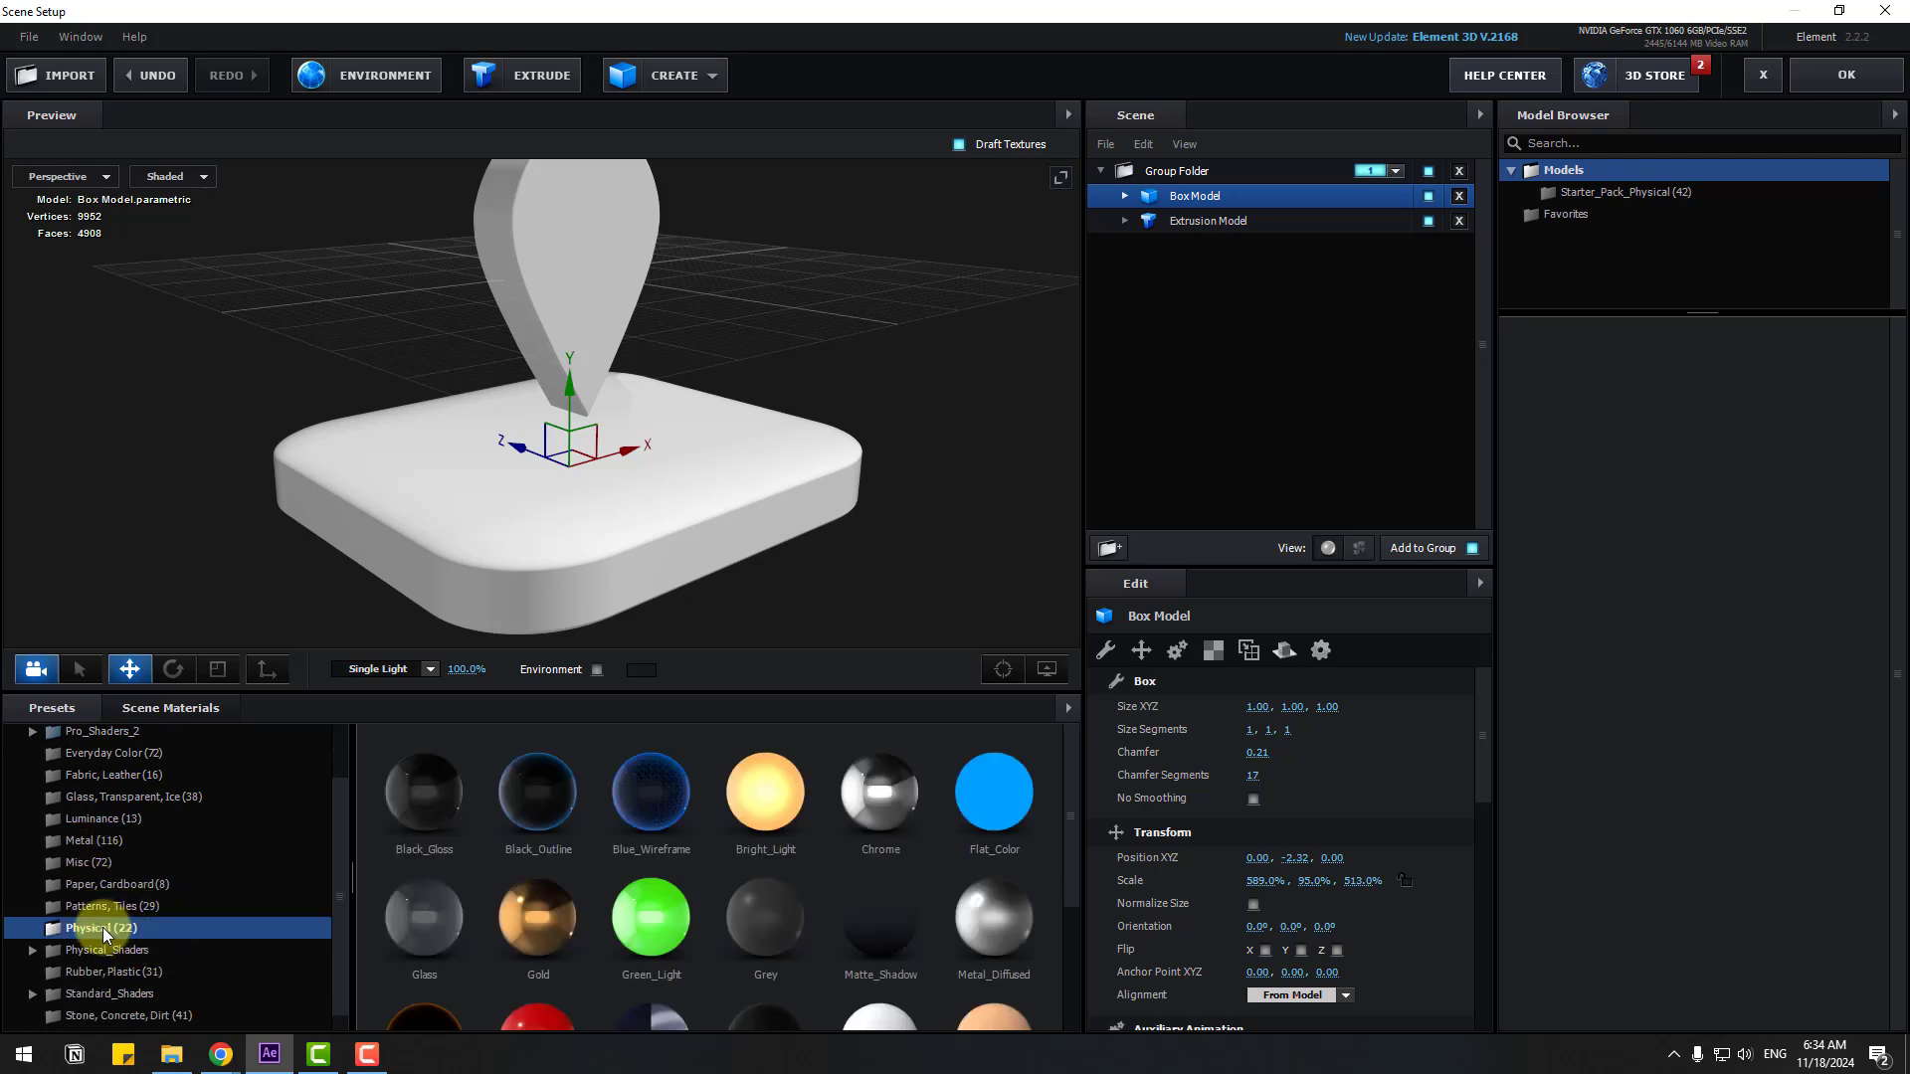
key("ctrl+z")
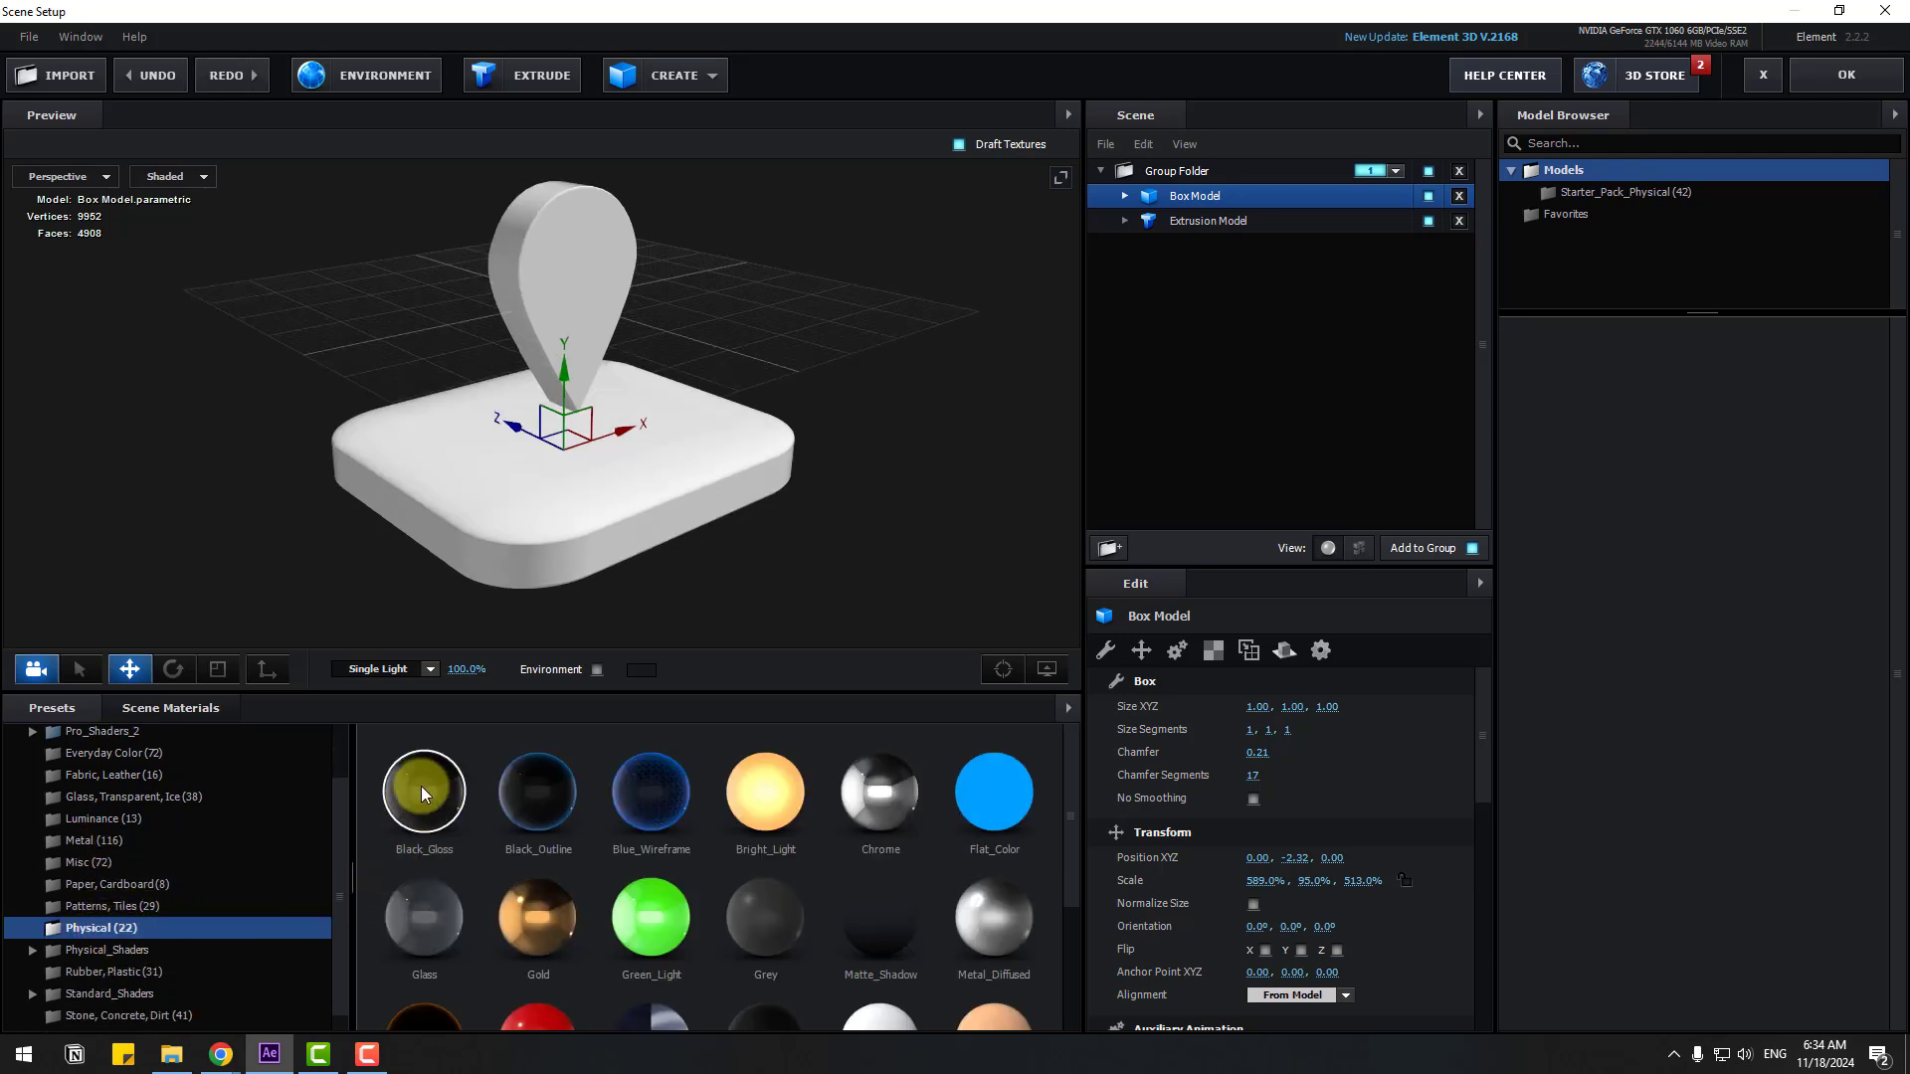
left_click_drag(443, 419, 443, 428)
left_click_drag(433, 795, 433, 802)
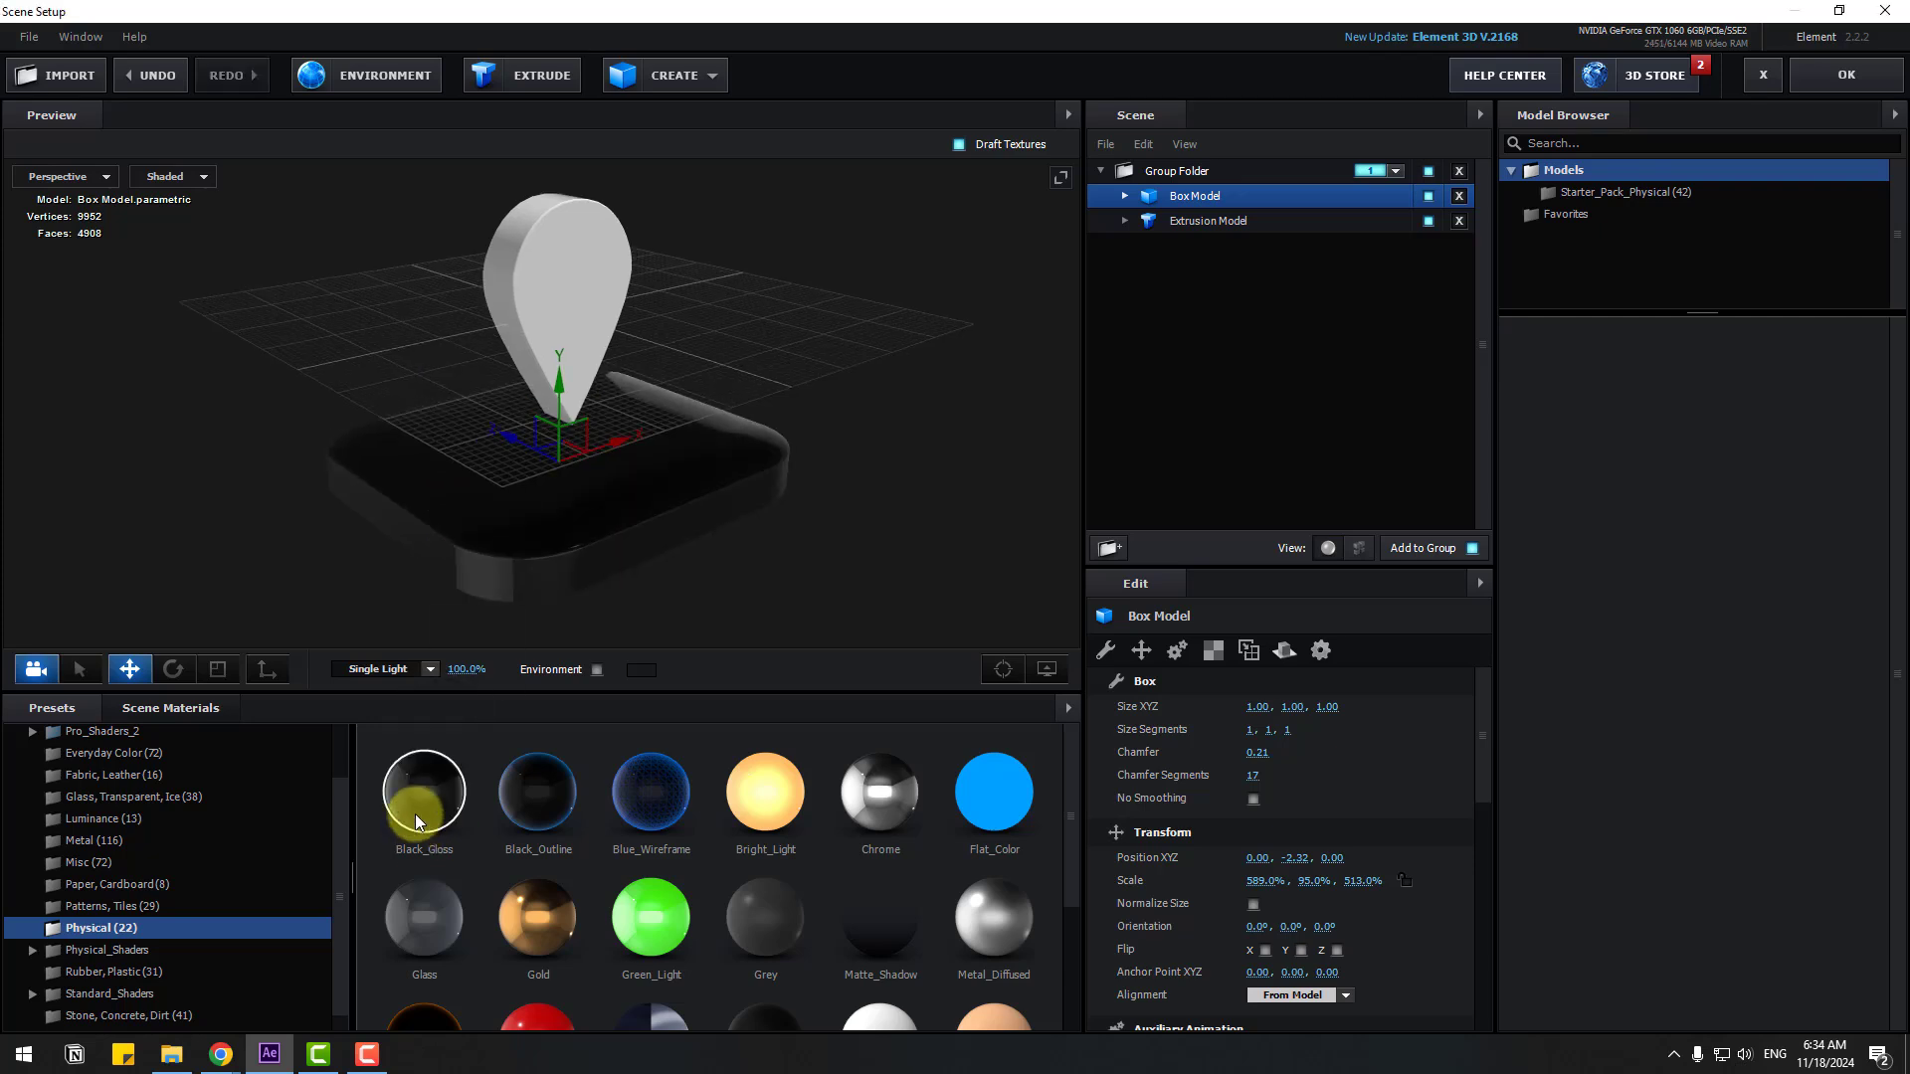
left_click_drag(569, 264, 569, 264)
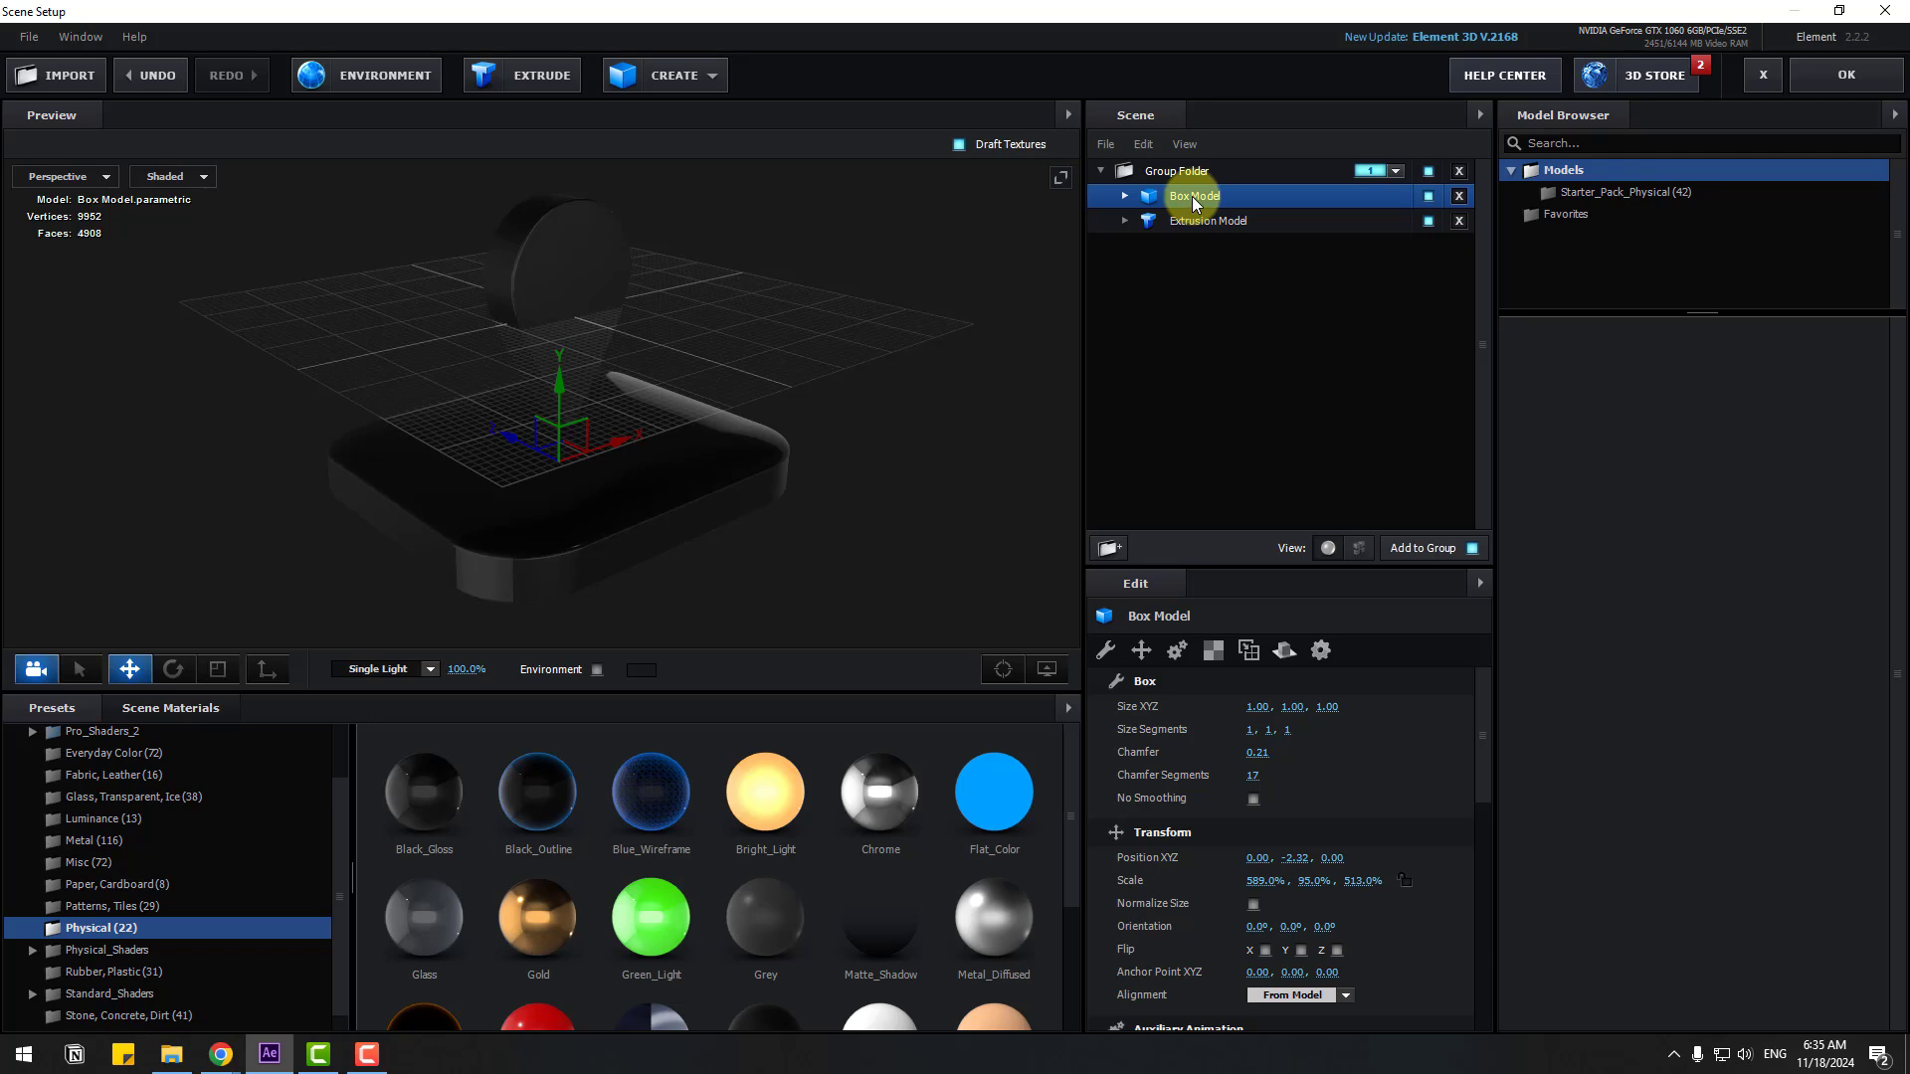
Set the base box's Reflect Mode to Mirror Surface
left_click(1283, 652)
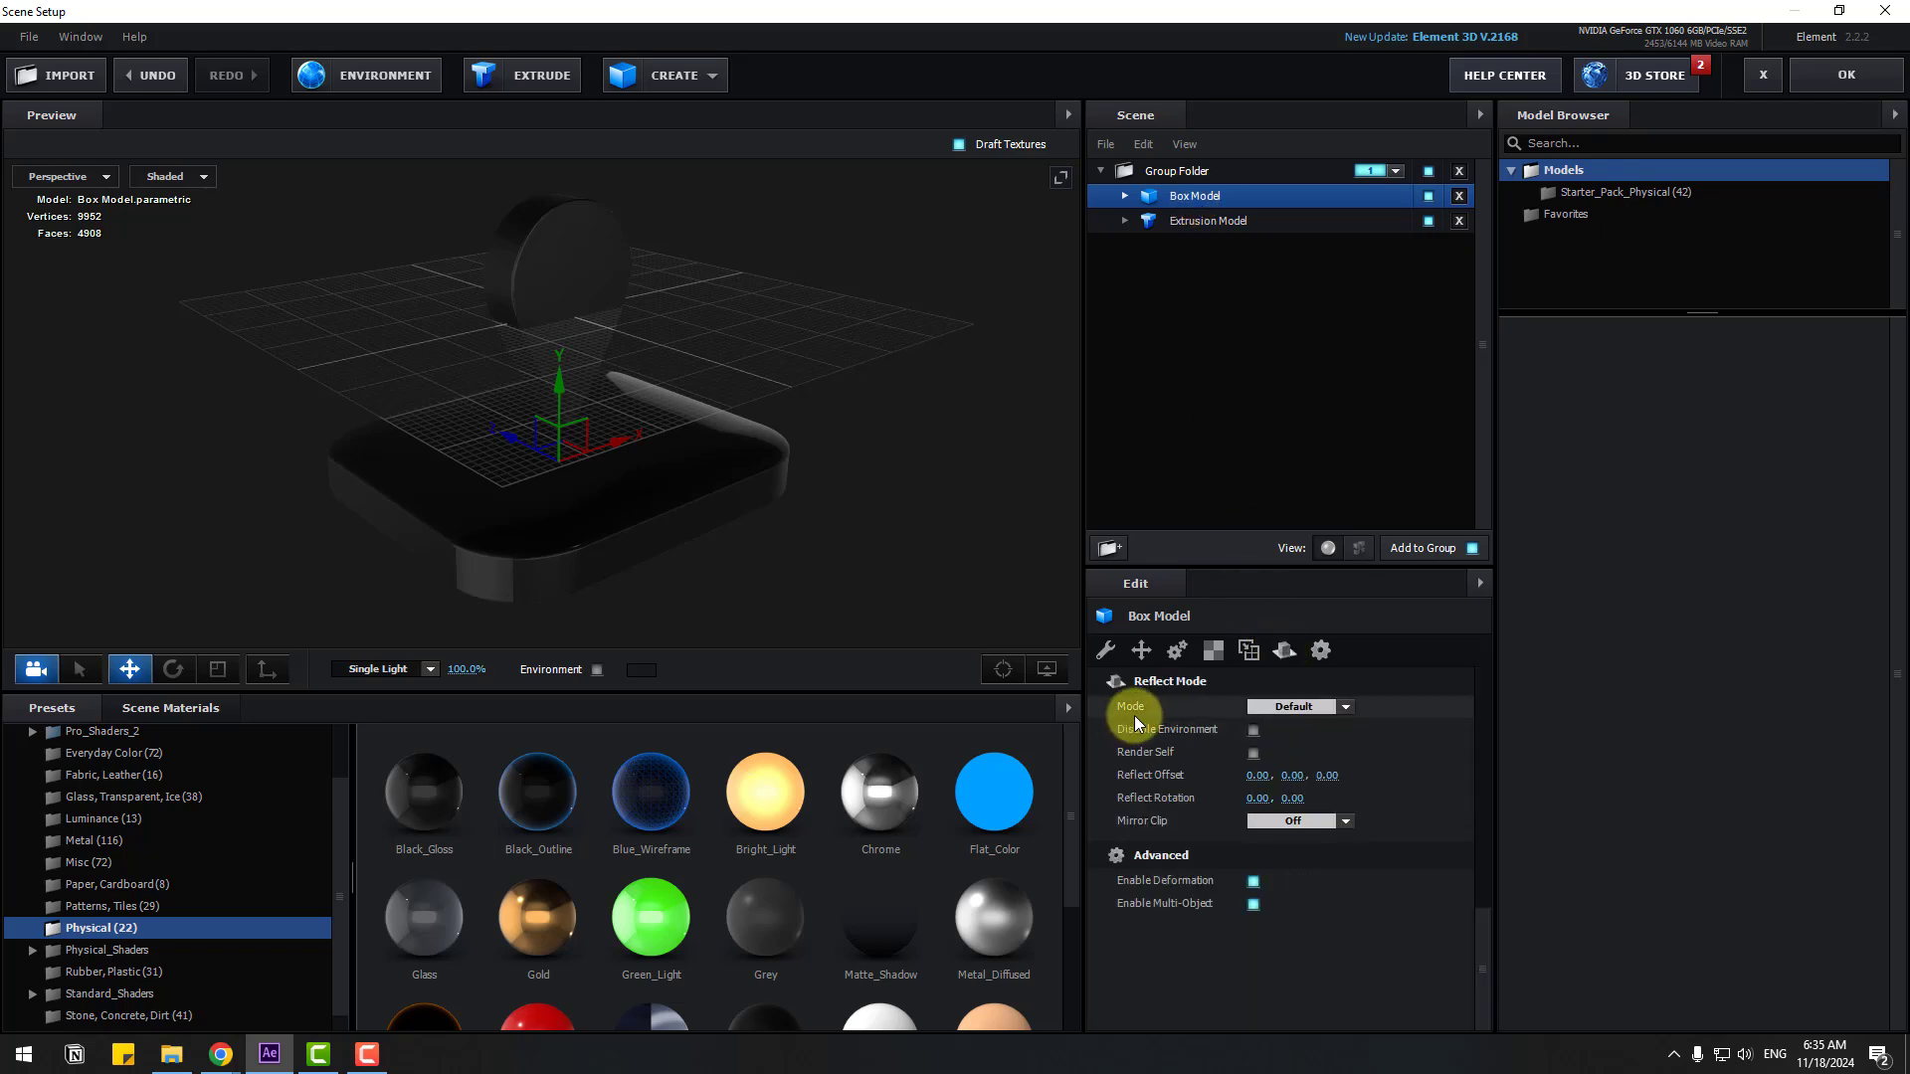
left_click(1324, 707)
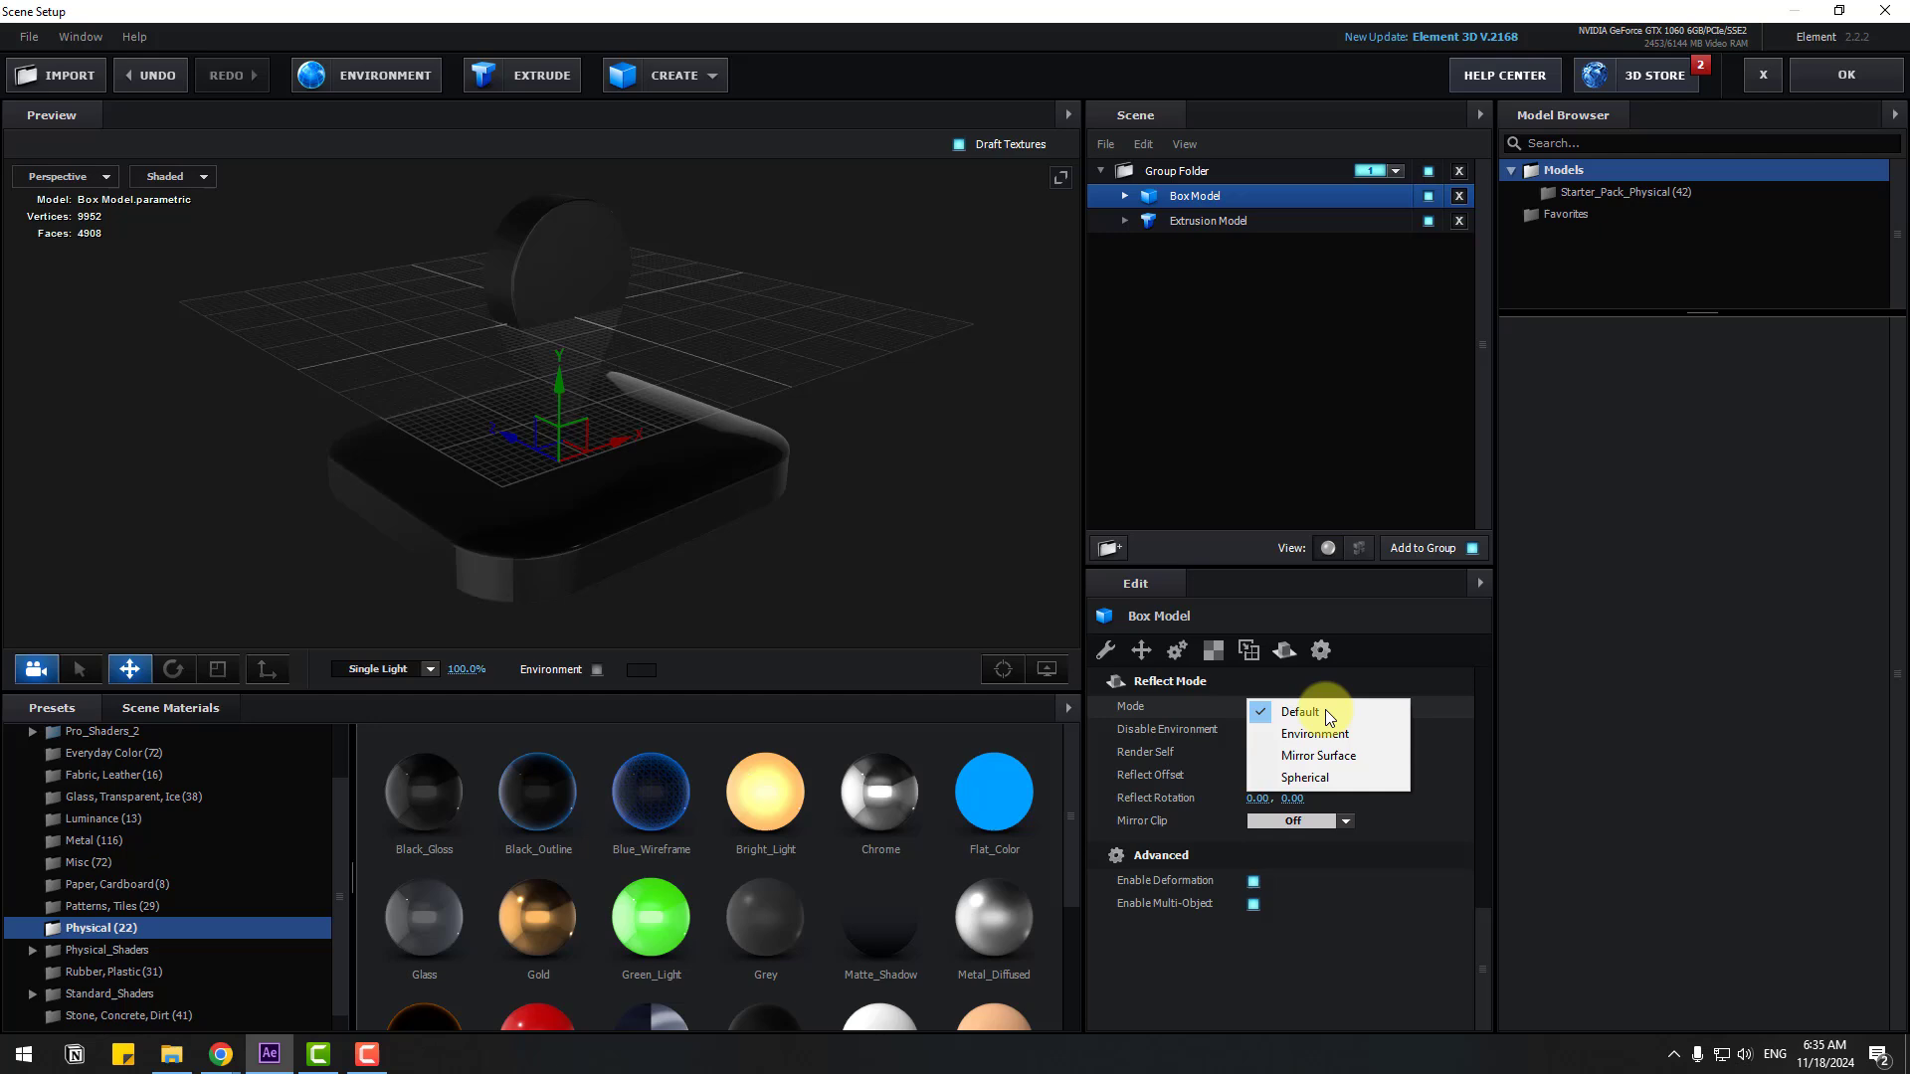
left_click(1365, 758)
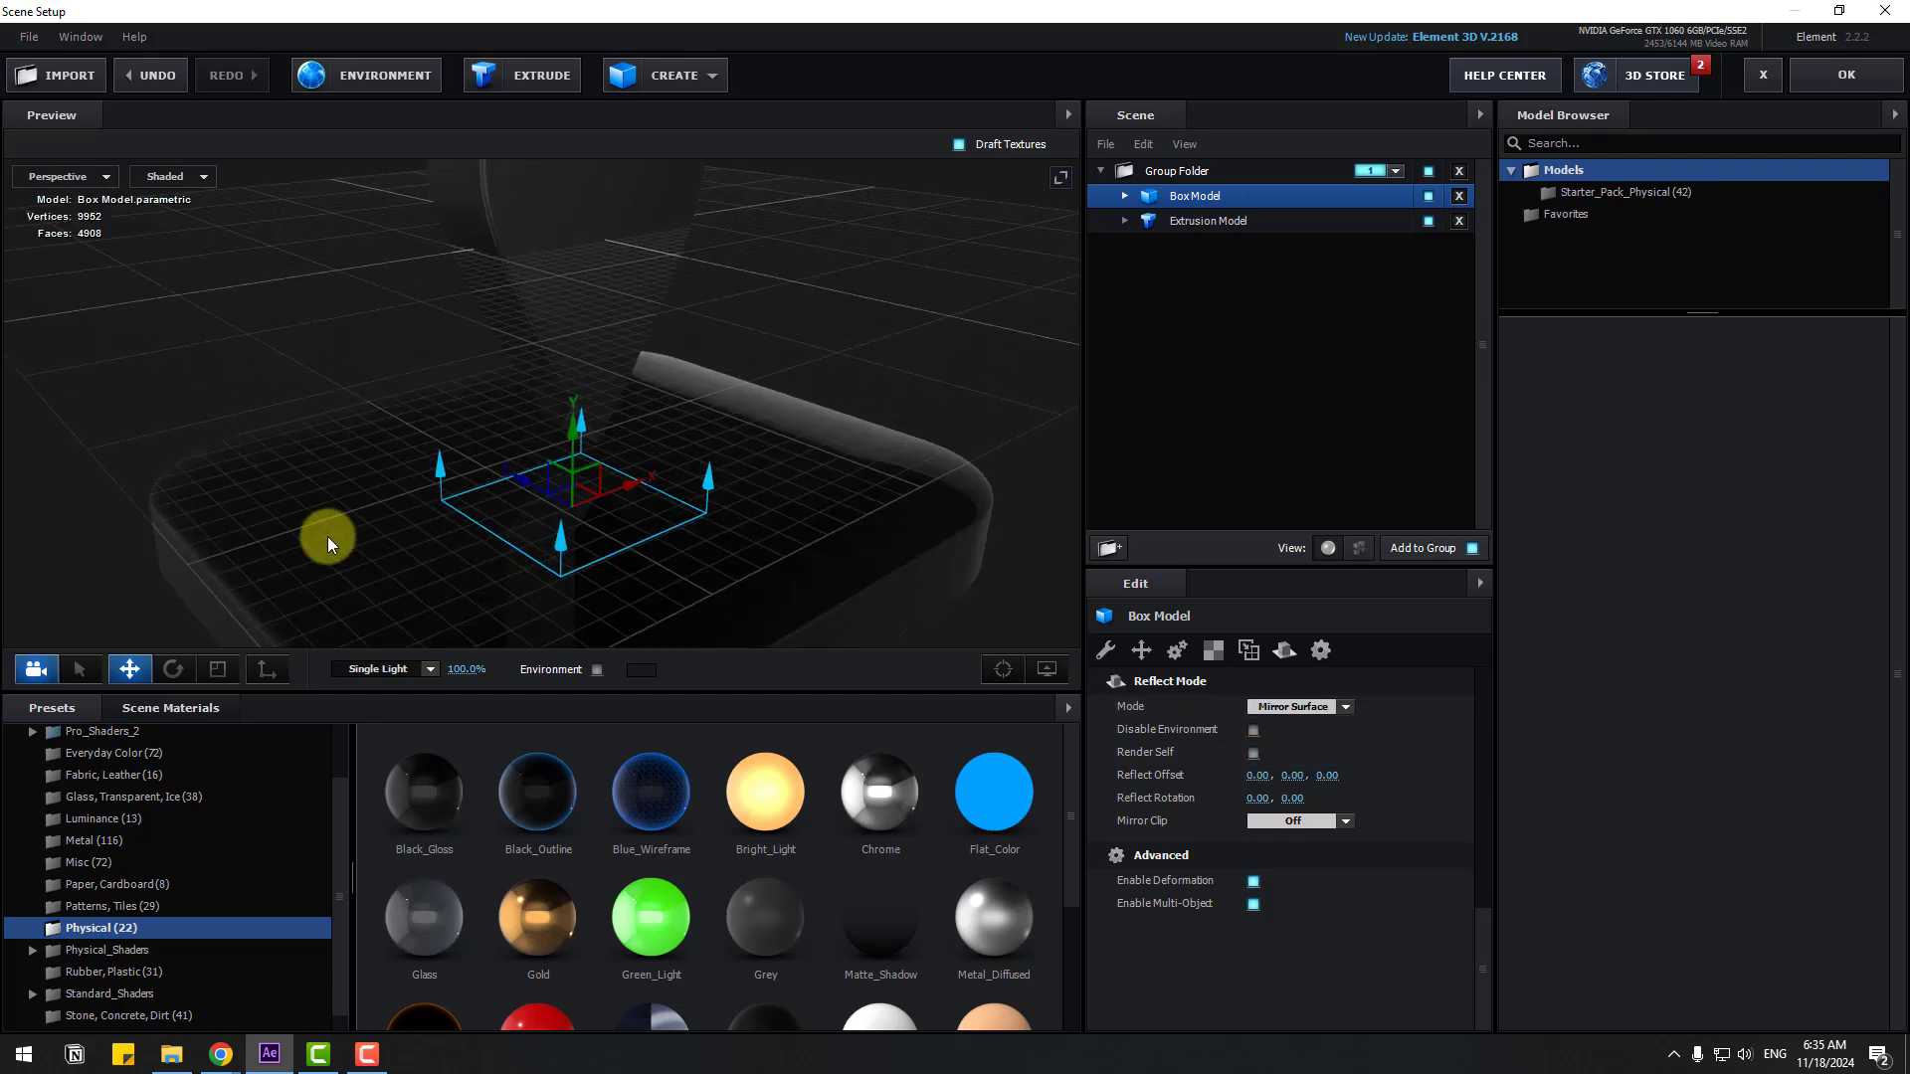
left_click_drag(326, 535, 356, 499)
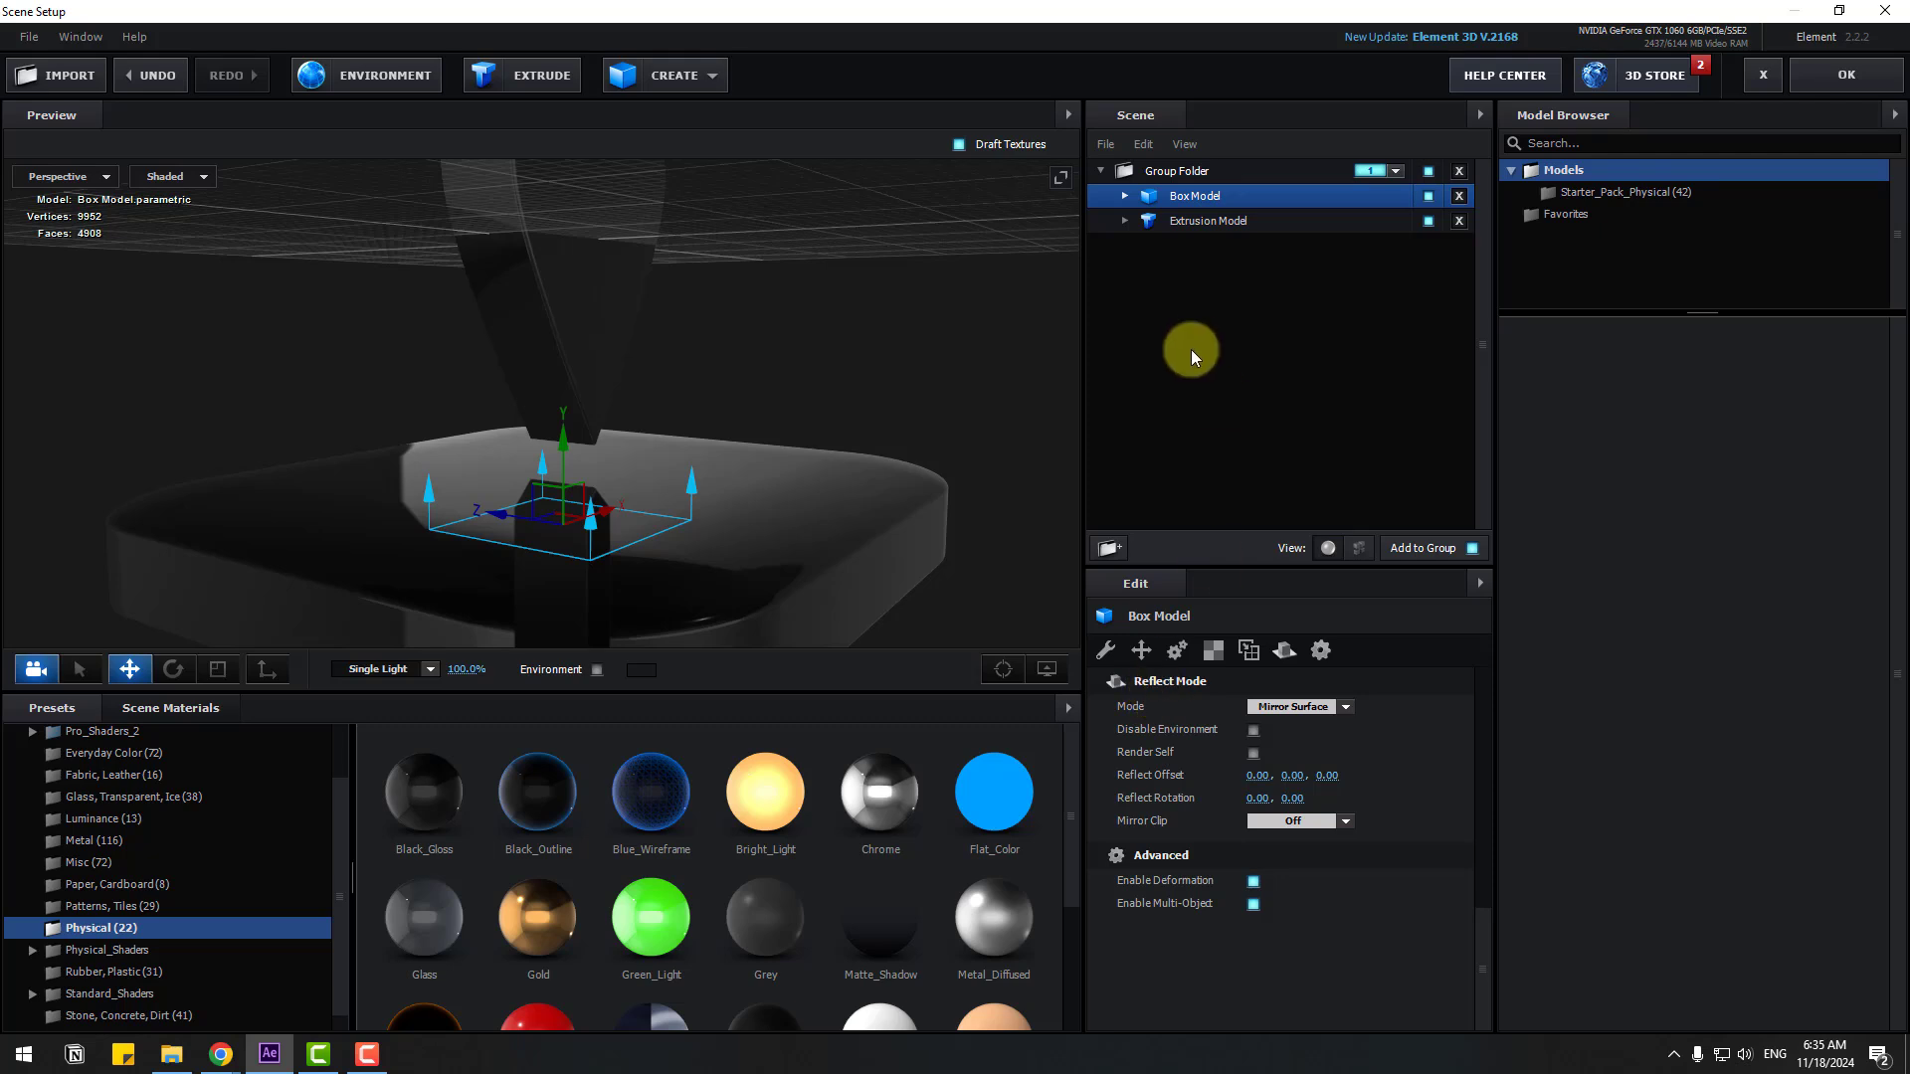
Lower the base's Black_Gloss Glossiness from 88% to 76%
left_click(1125, 195)
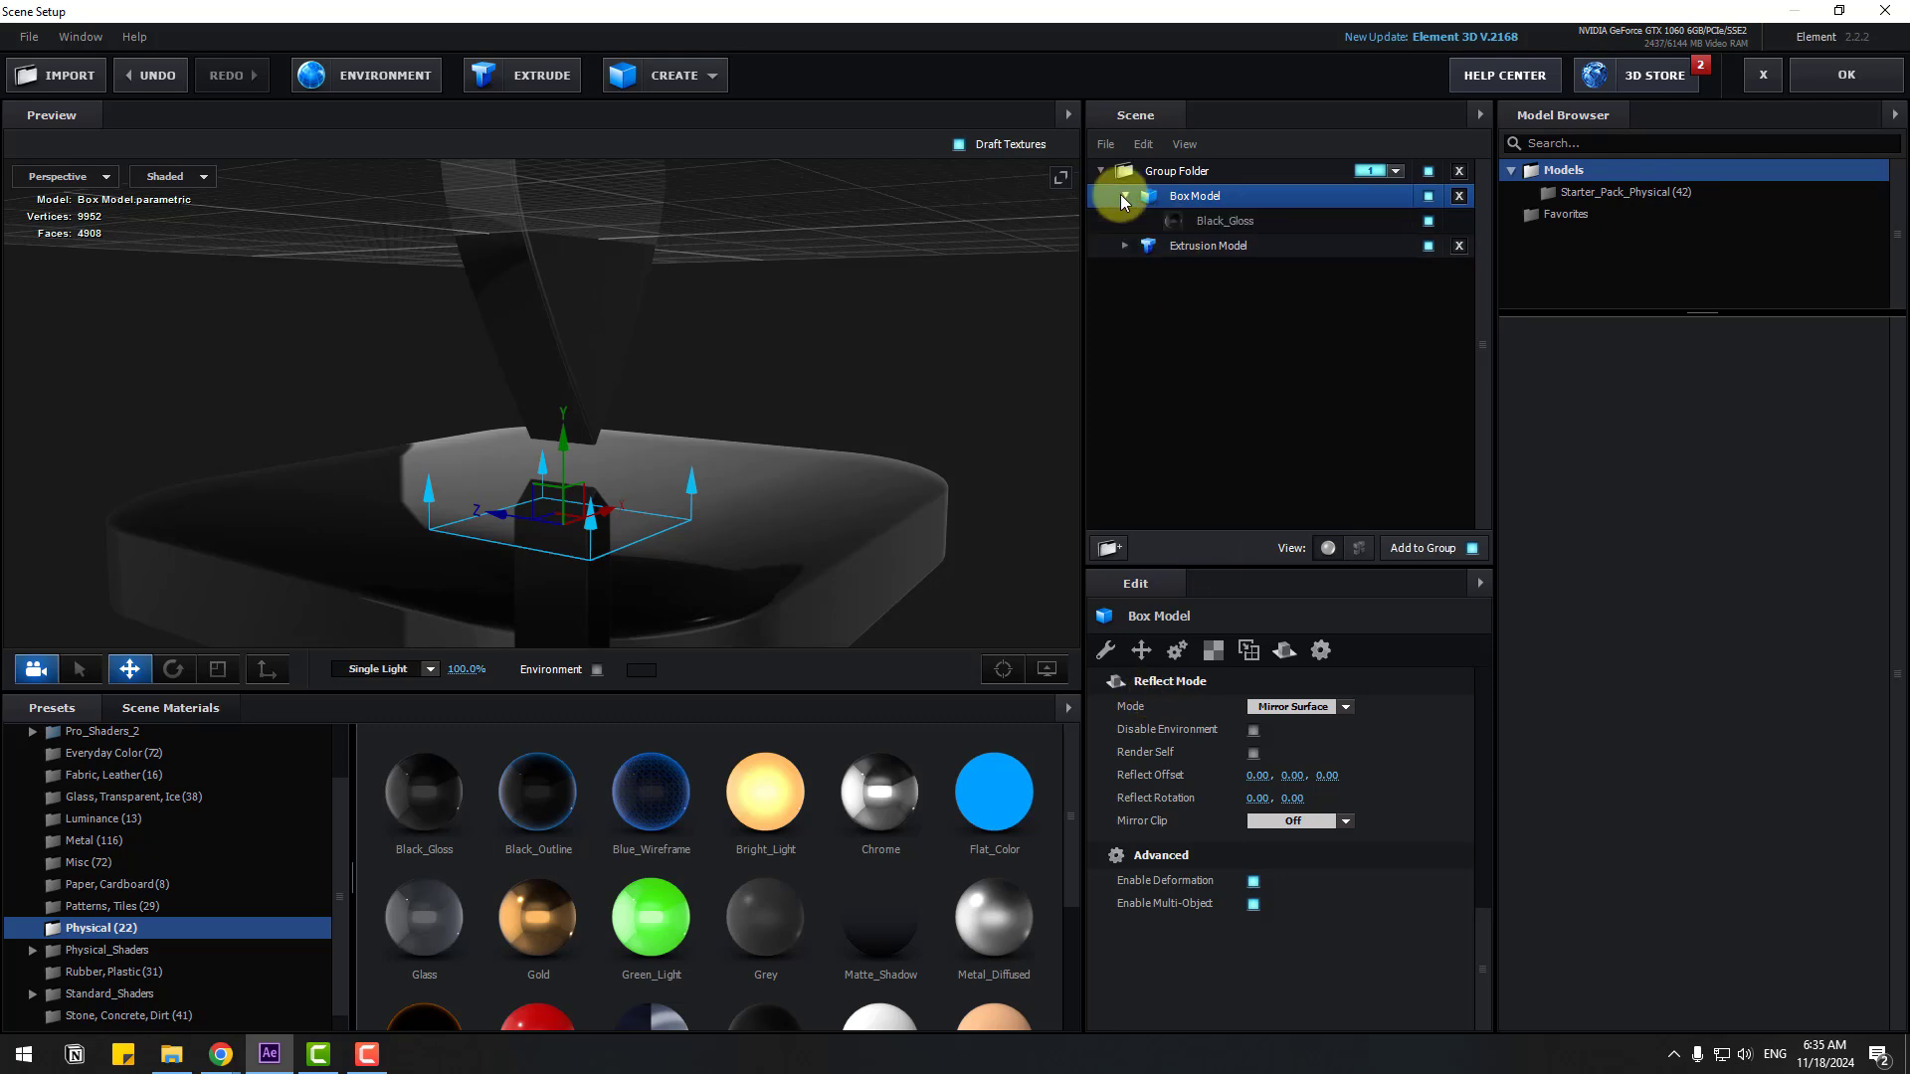
left_click(1230, 221)
scroll(1224, 911, "down", 3)
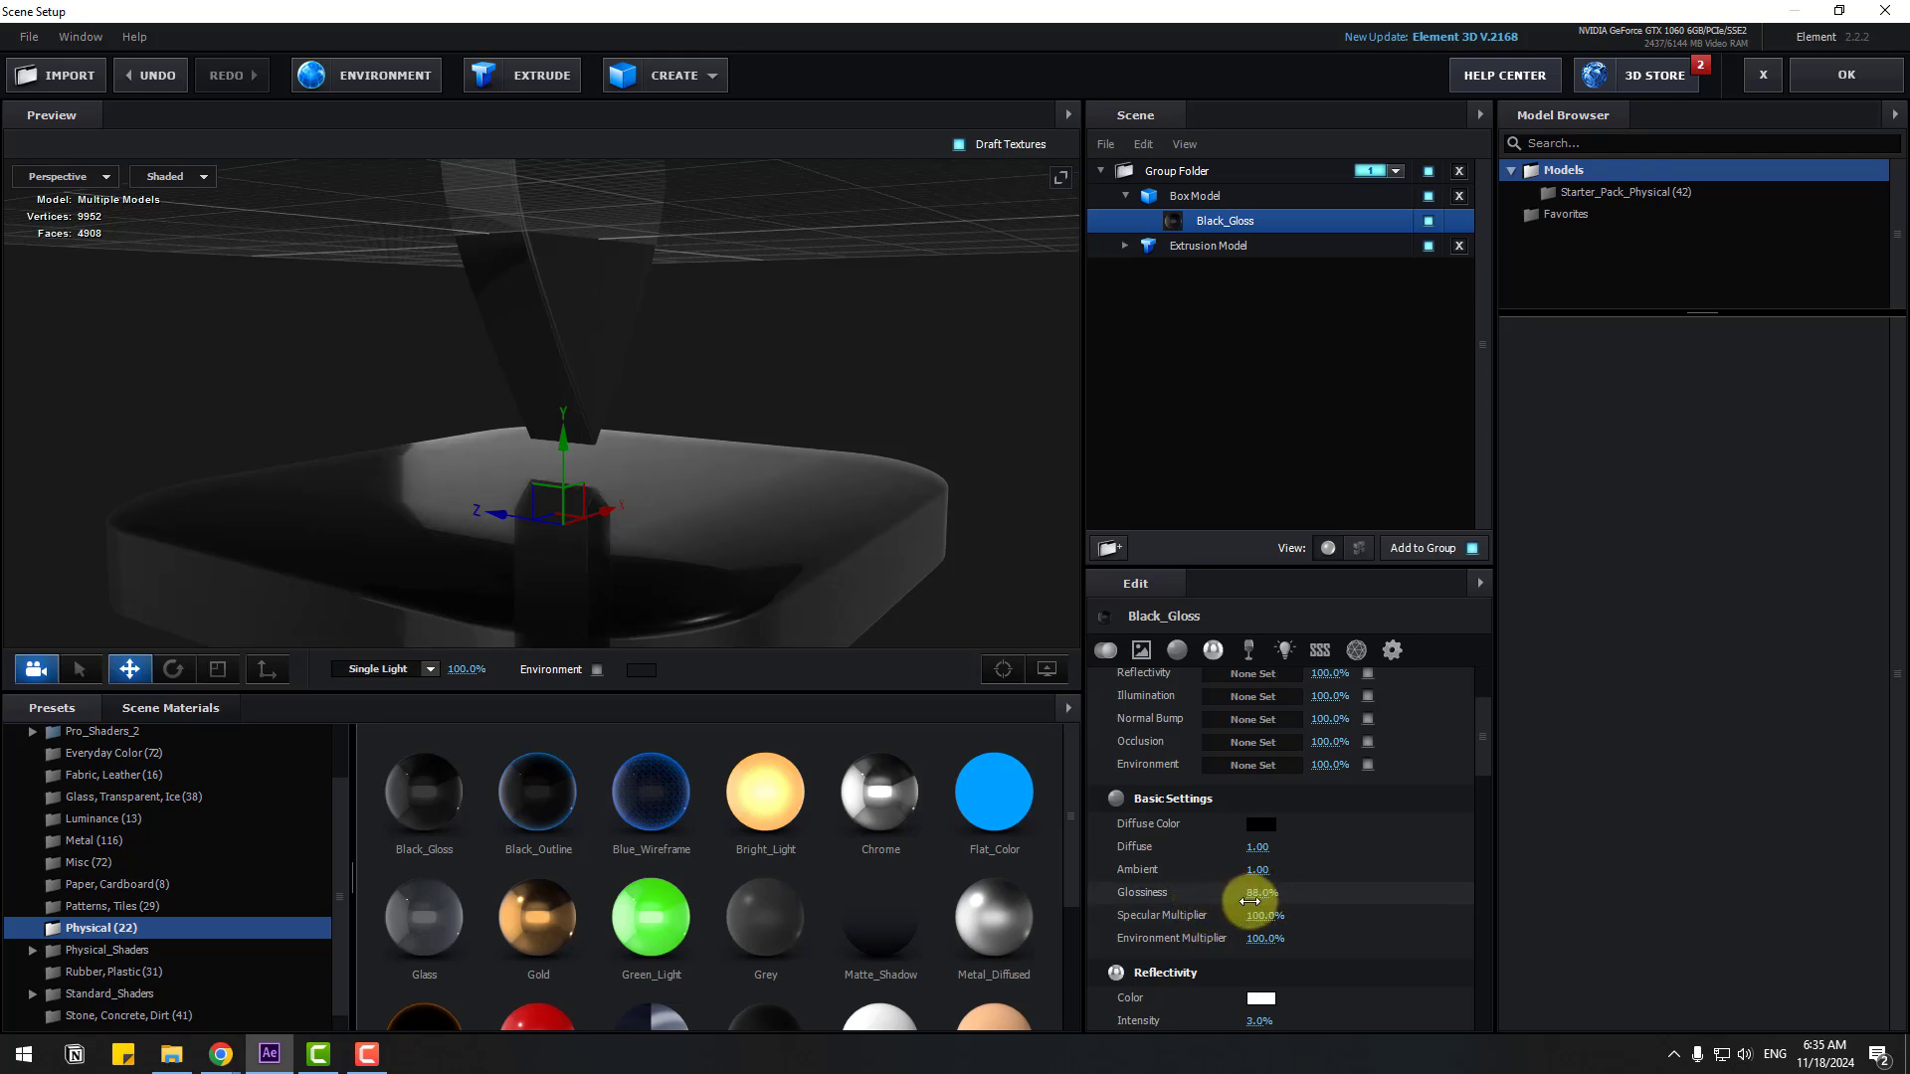
left_click_drag(1251, 901, 1247, 898)
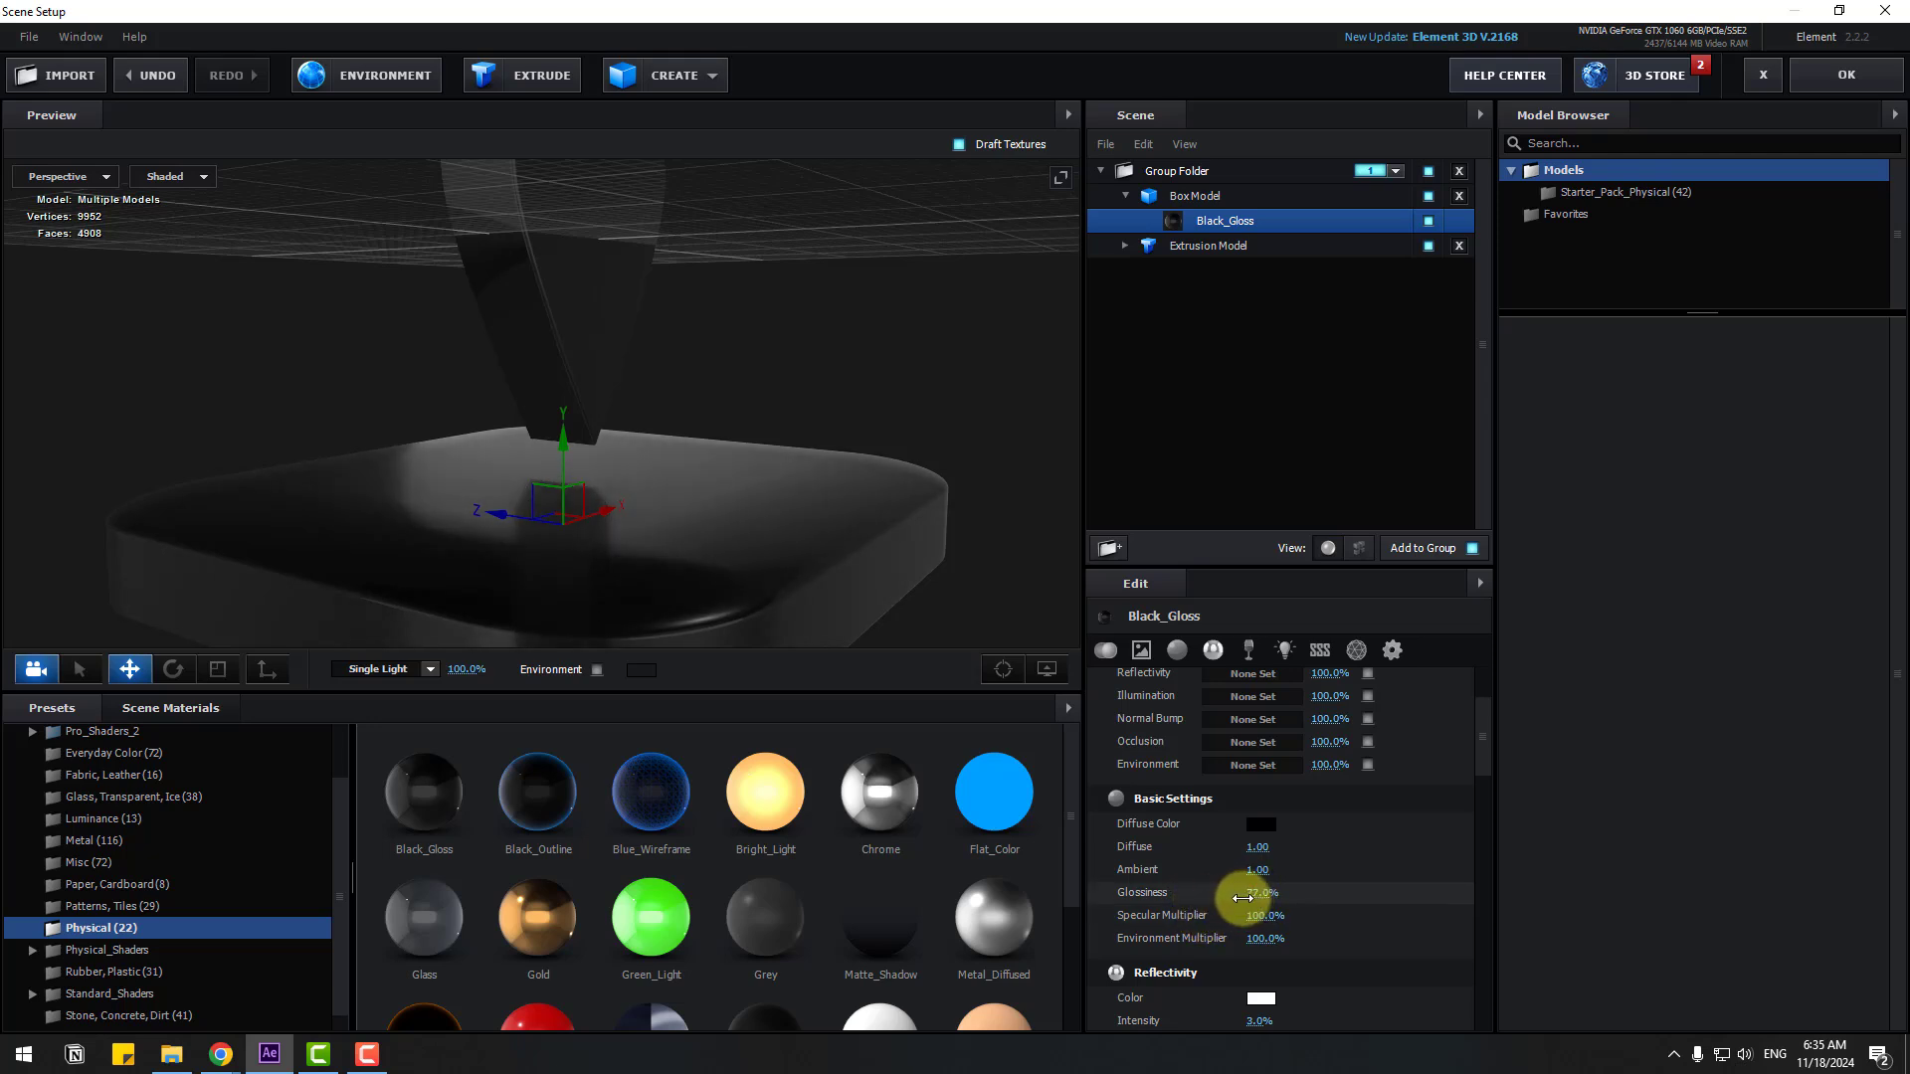
left_click_drag(750, 545, 785, 517)
Select the pin's Extrusion Model in the scene list
left_click(1191, 201)
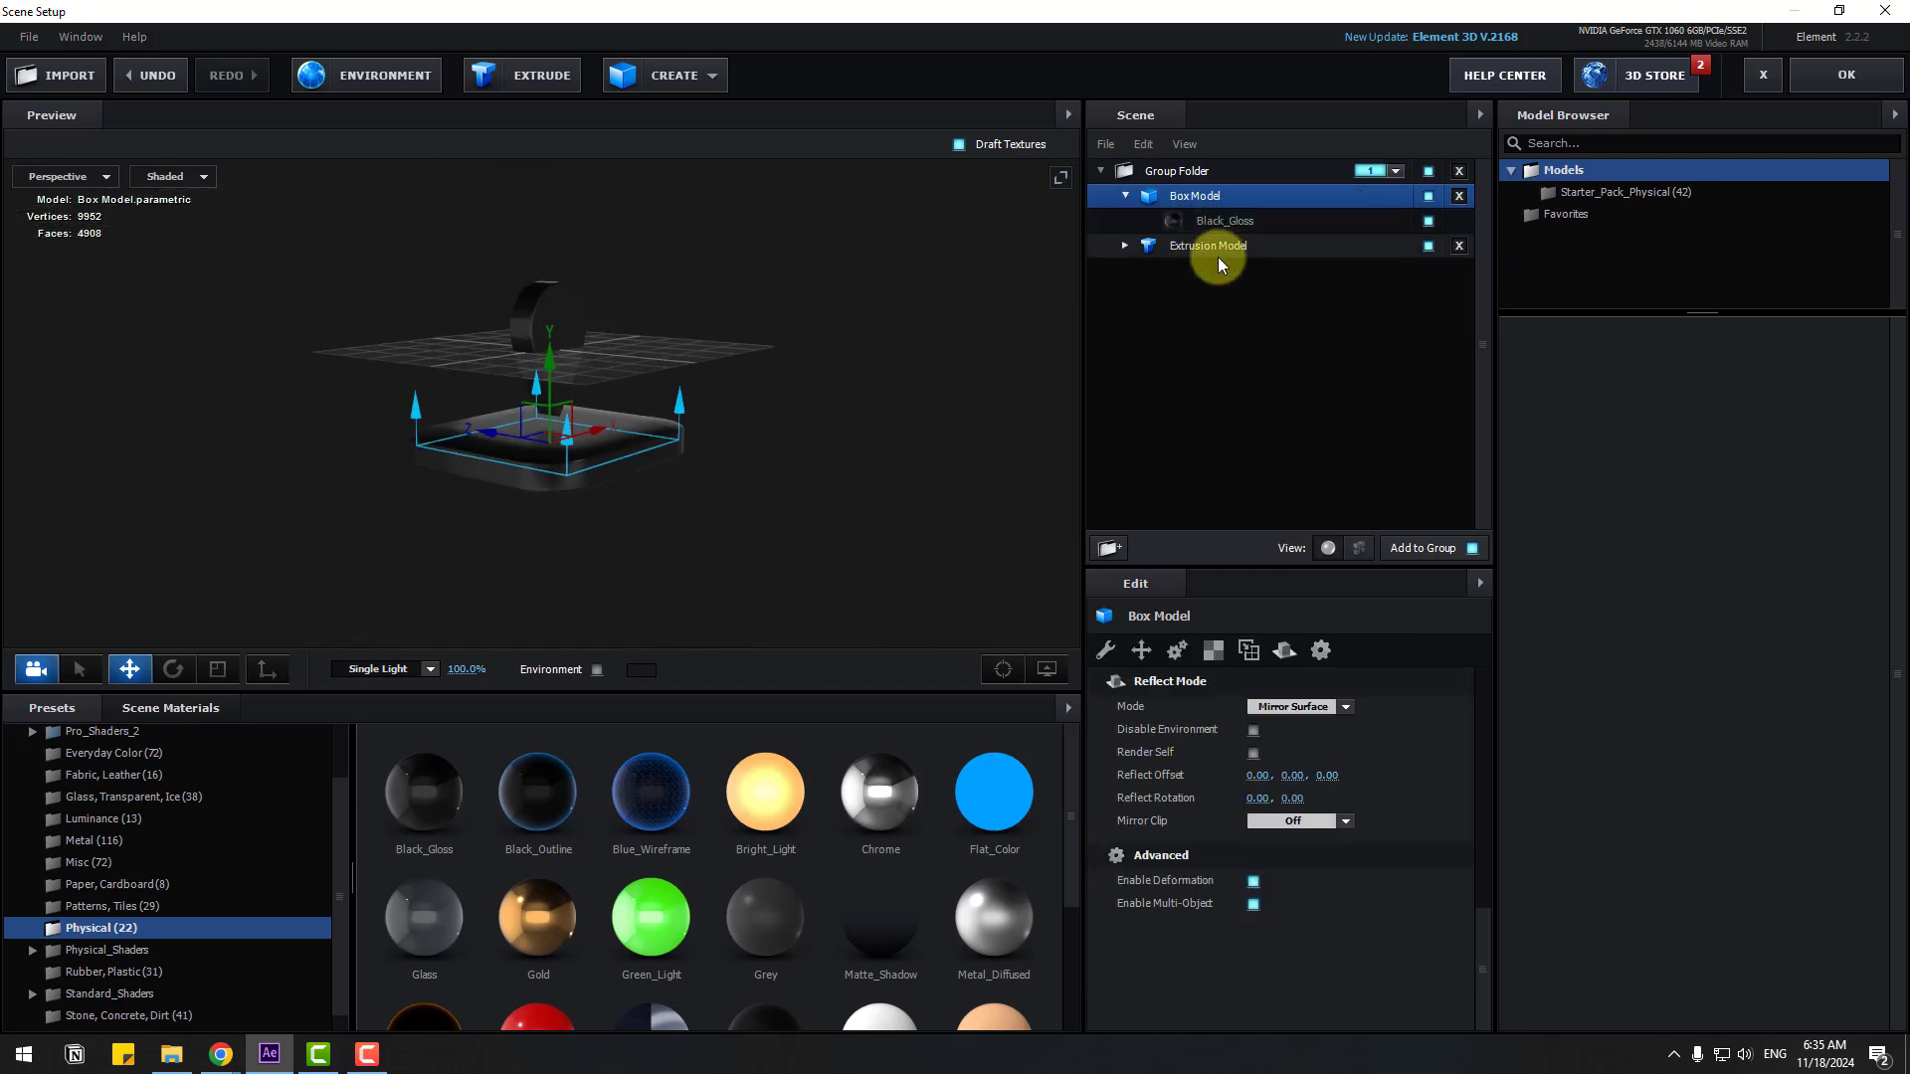
left_click(1201, 249, "ctrl")
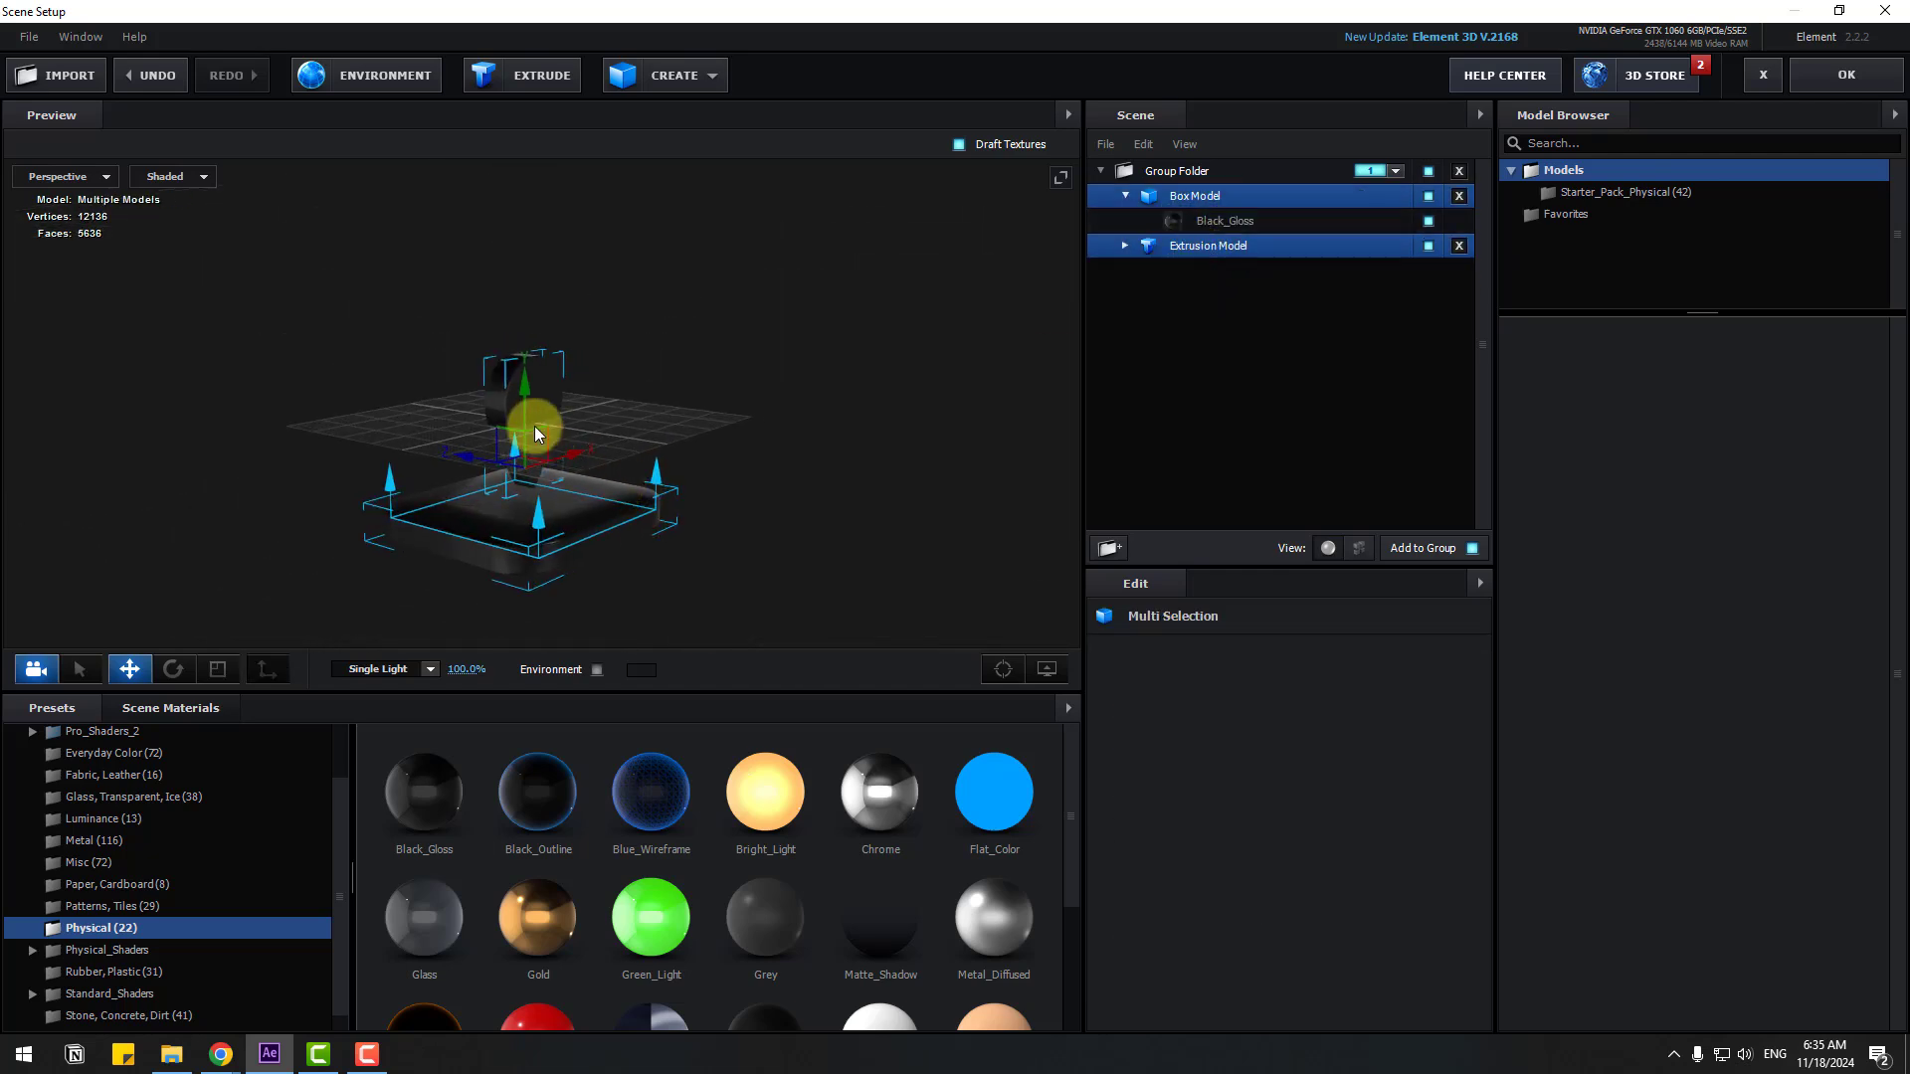
left_click_drag(535, 425, 1225, 284)
left_click(730, 432)
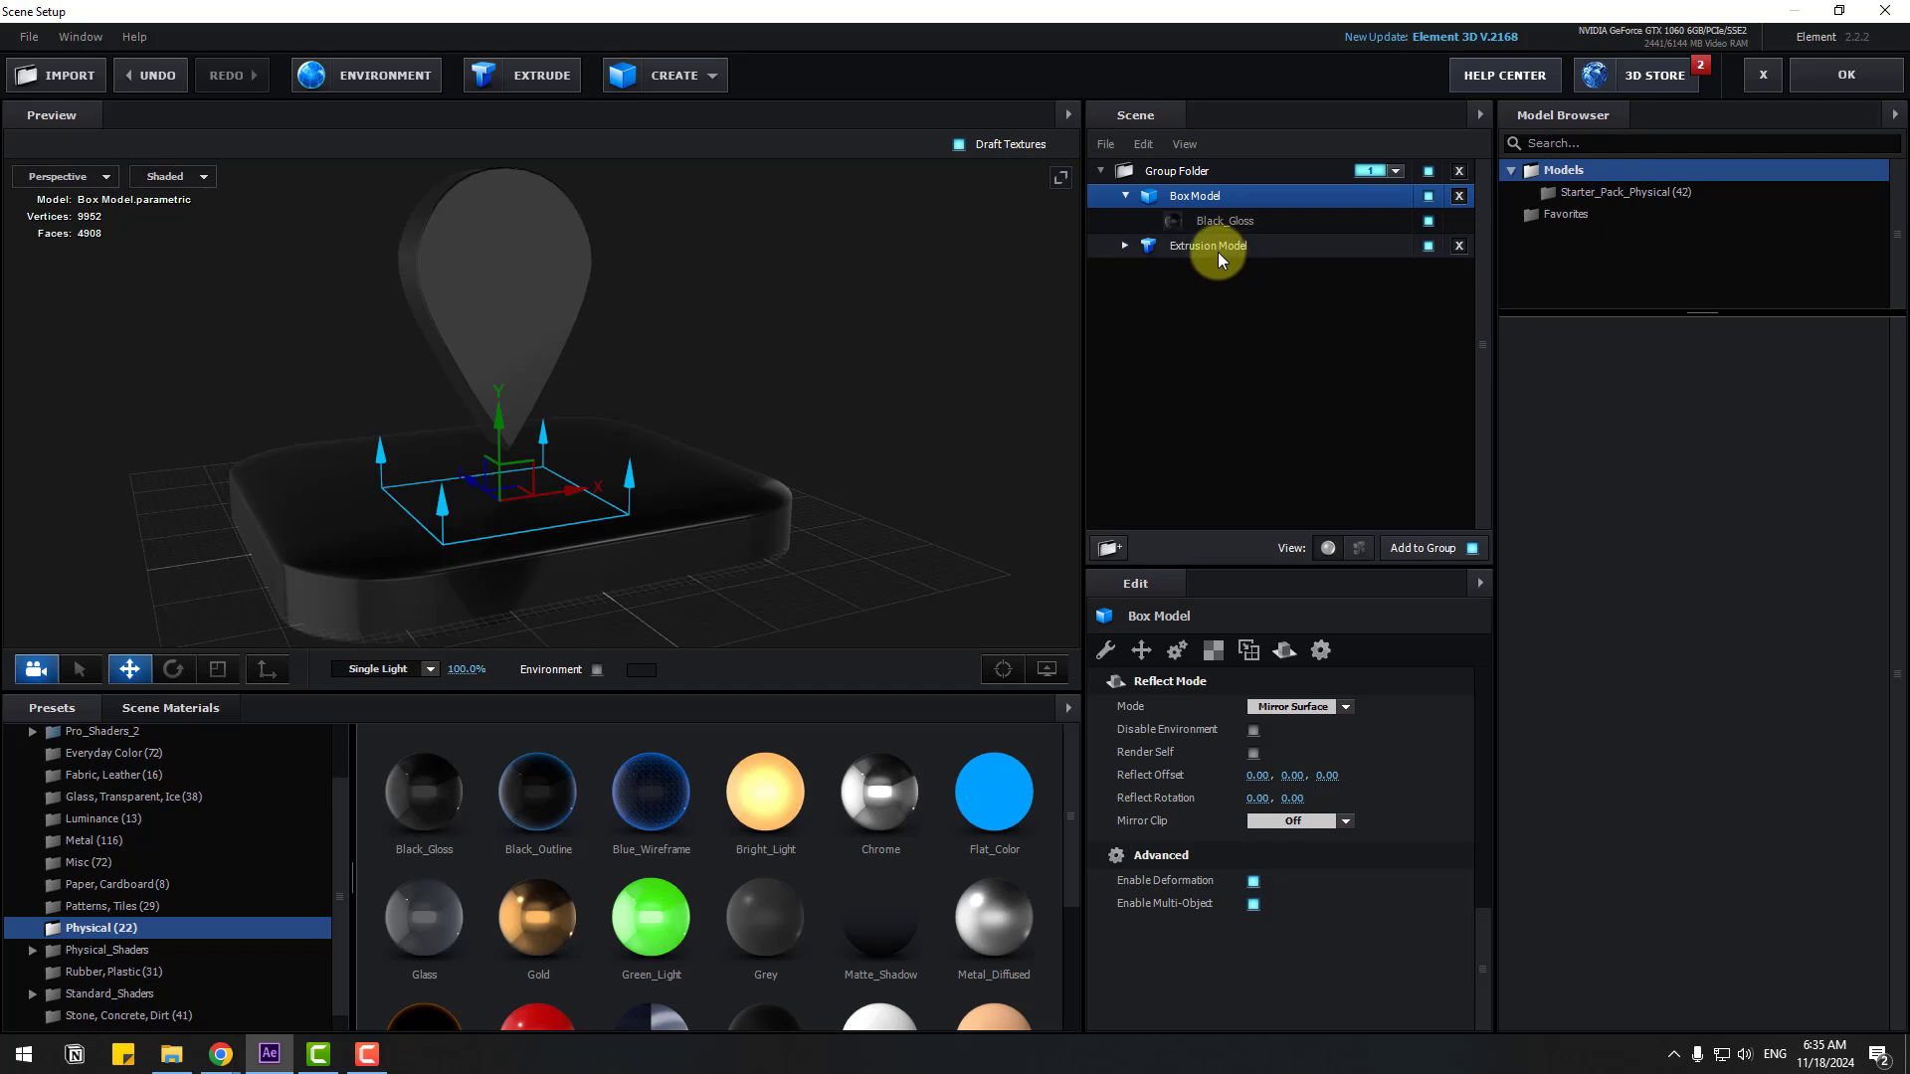
left_click(1218, 253)
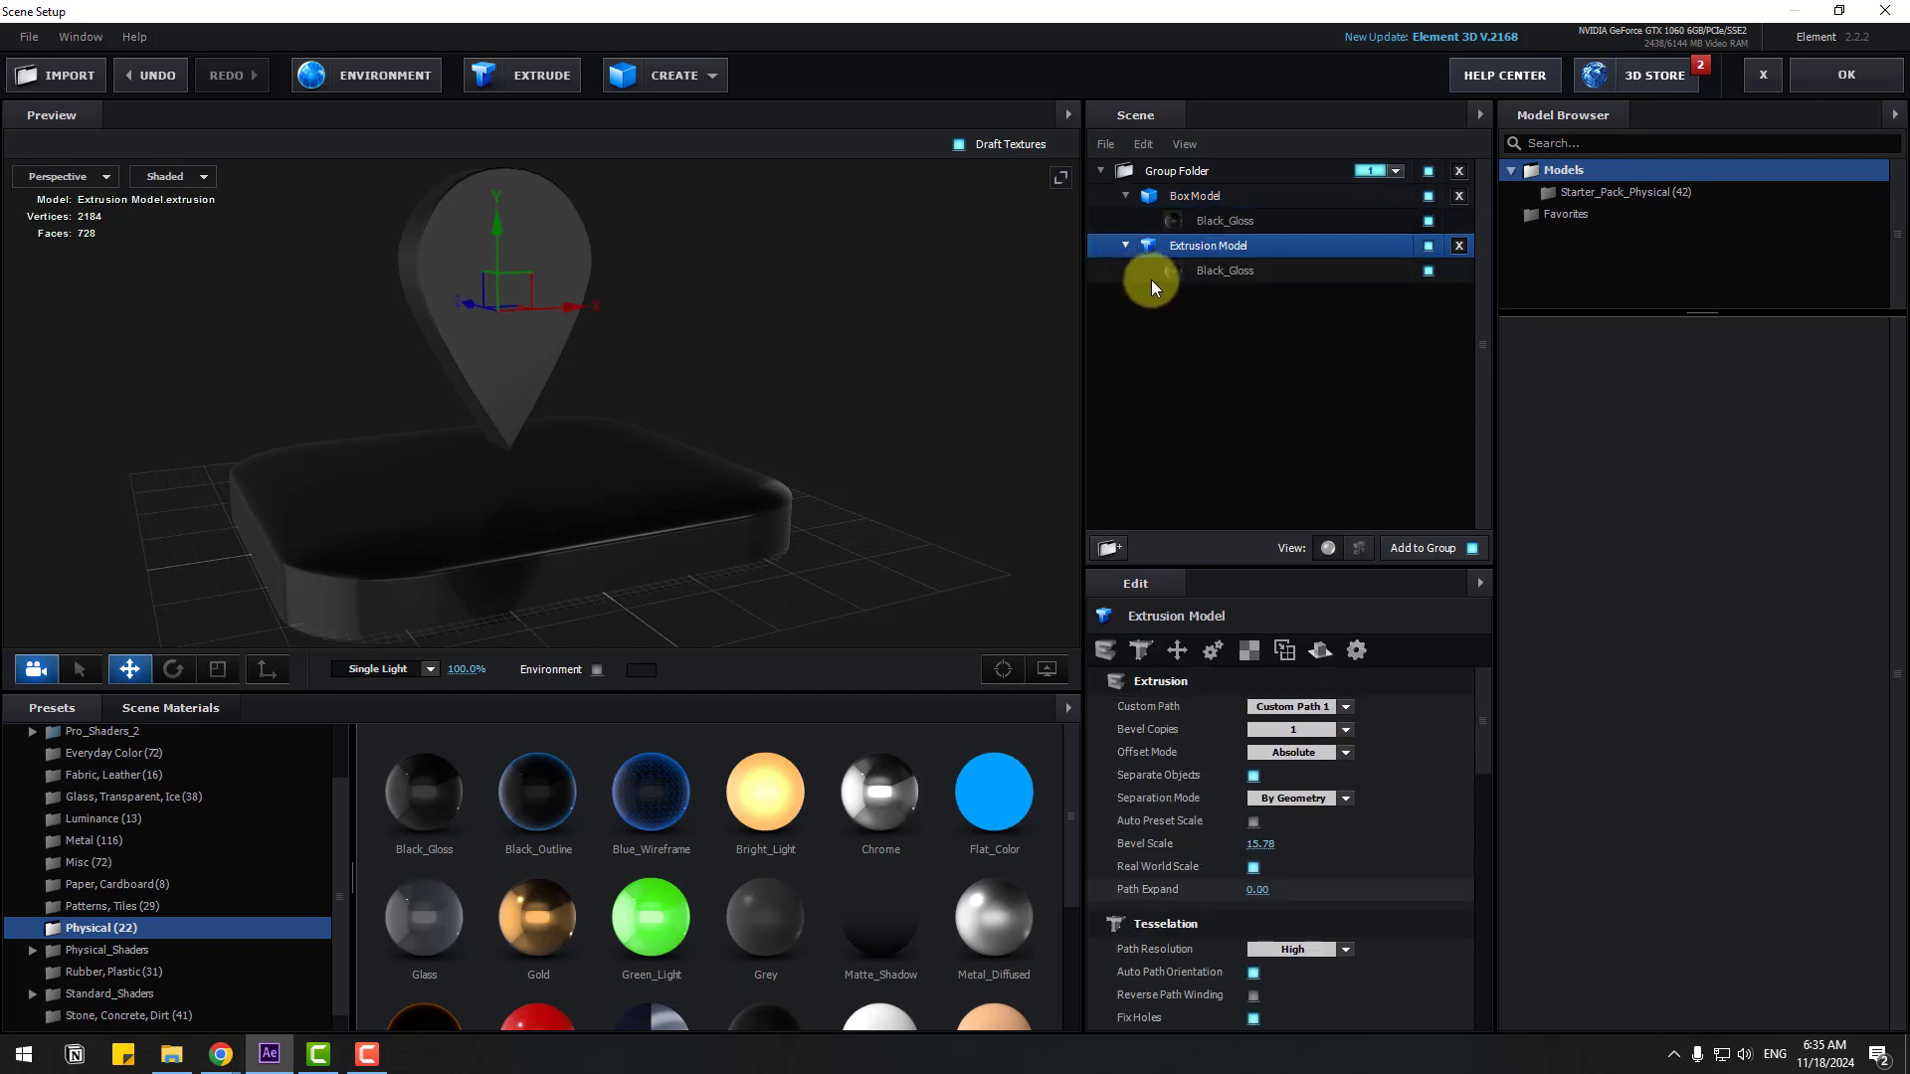
Change the pin's Black_Gloss Diffuse Color to bright red
left_click(1241, 271)
scroll(1220, 778, "down", 5)
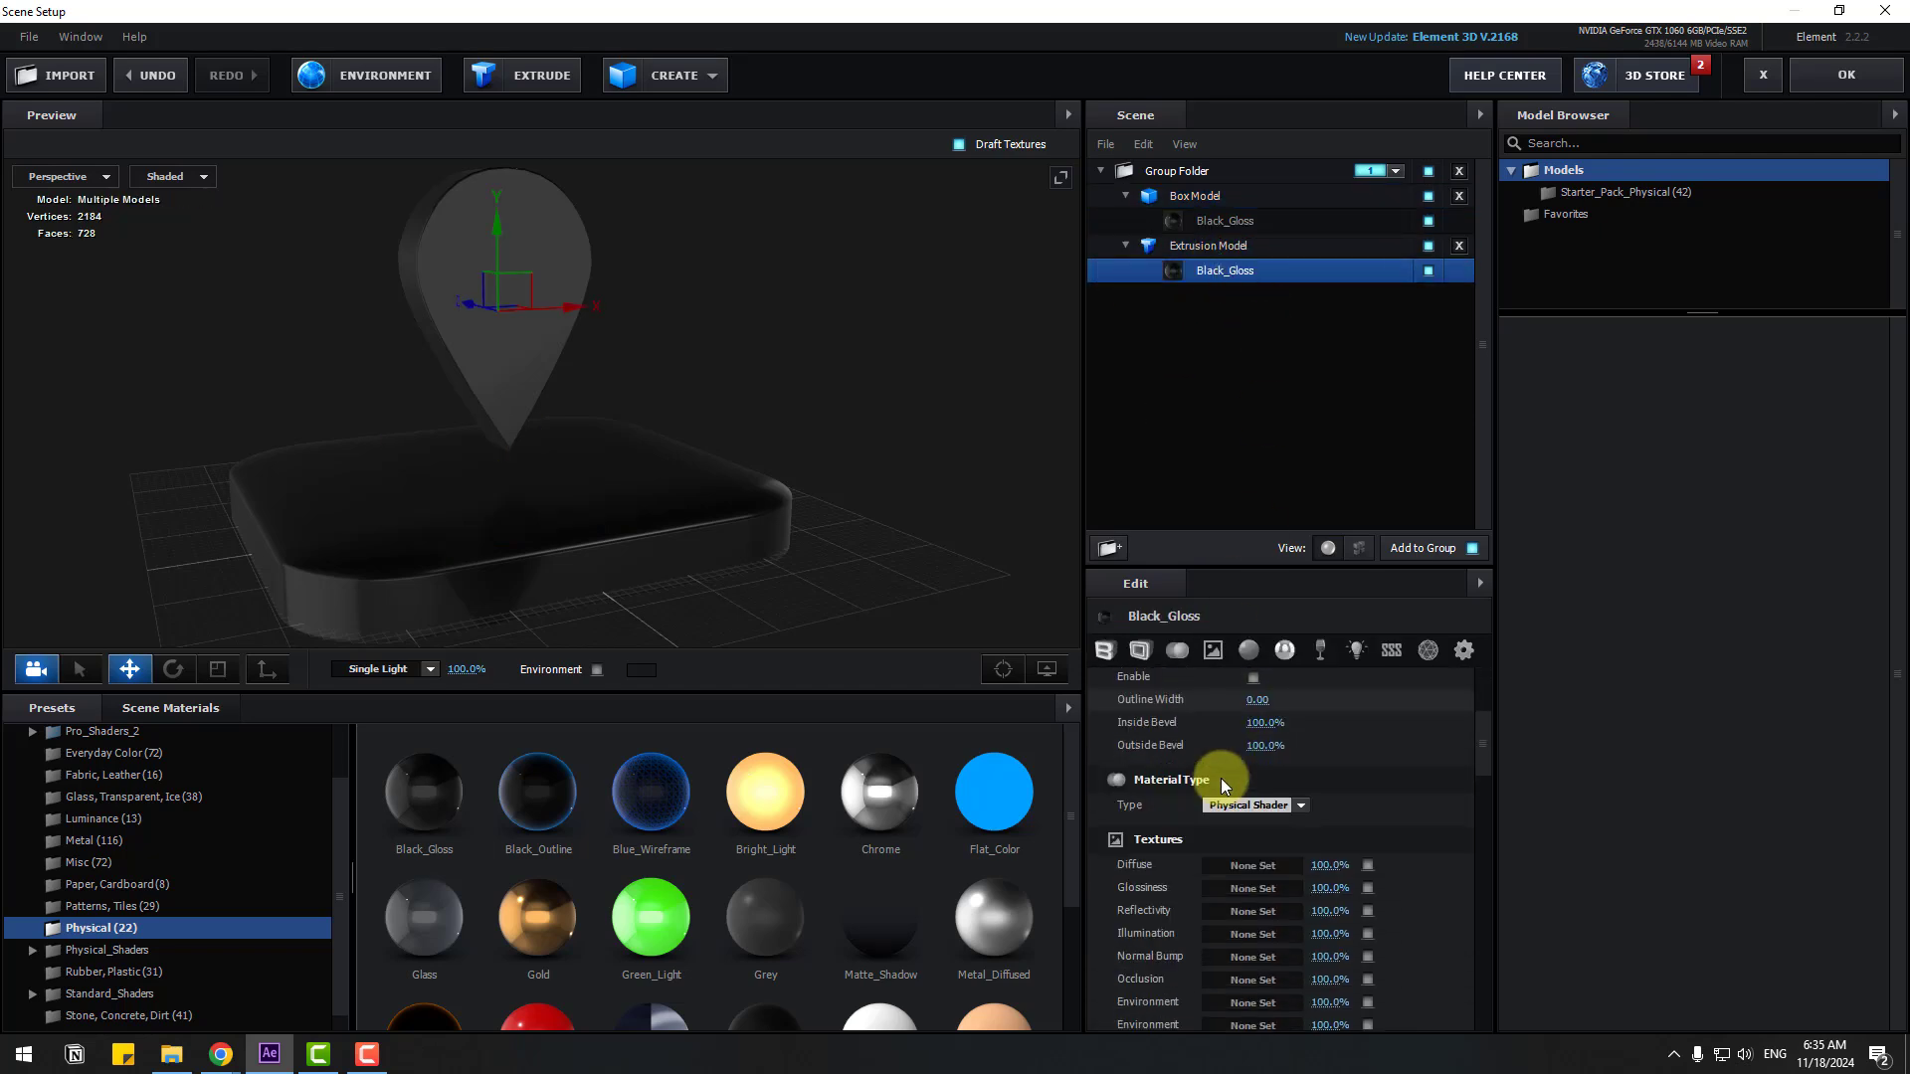
scroll(1223, 845, "down", 1)
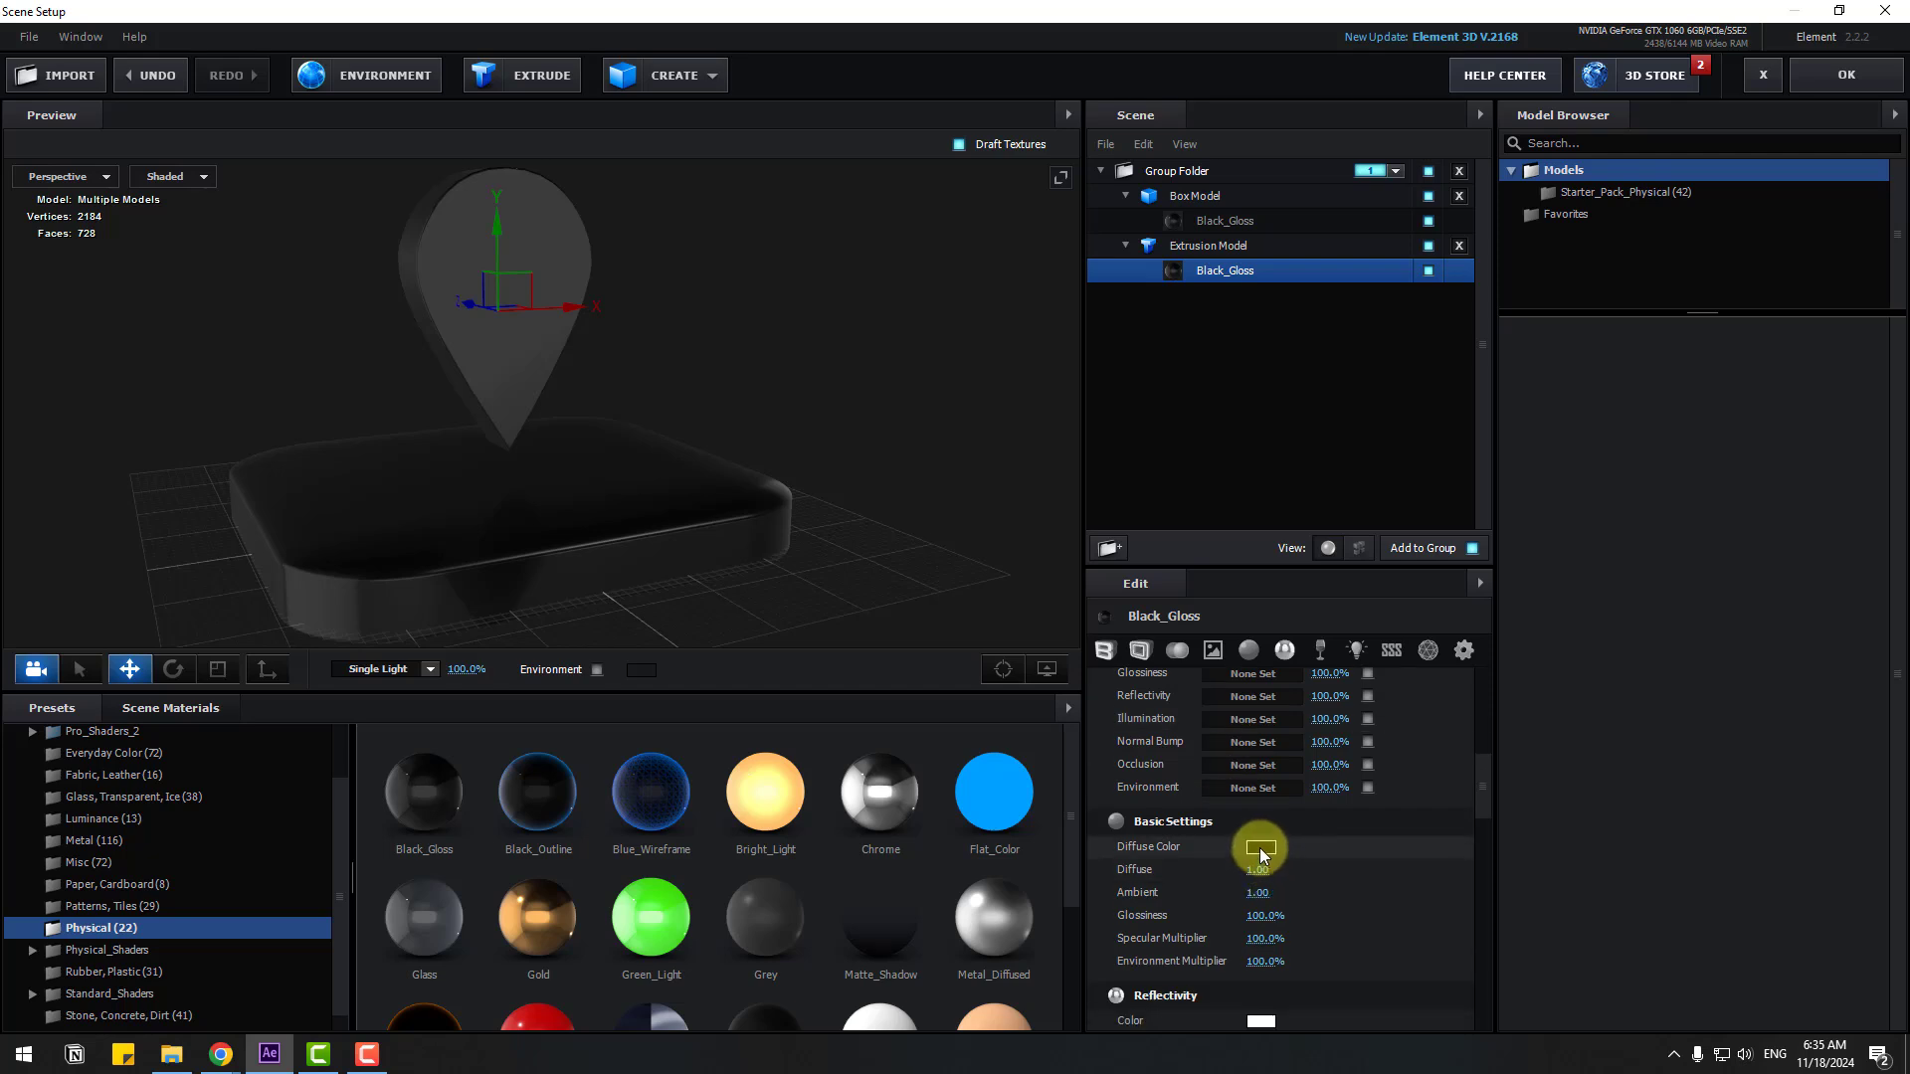
left_click(1261, 847)
left_click_drag(1261, 798, 1309, 752)
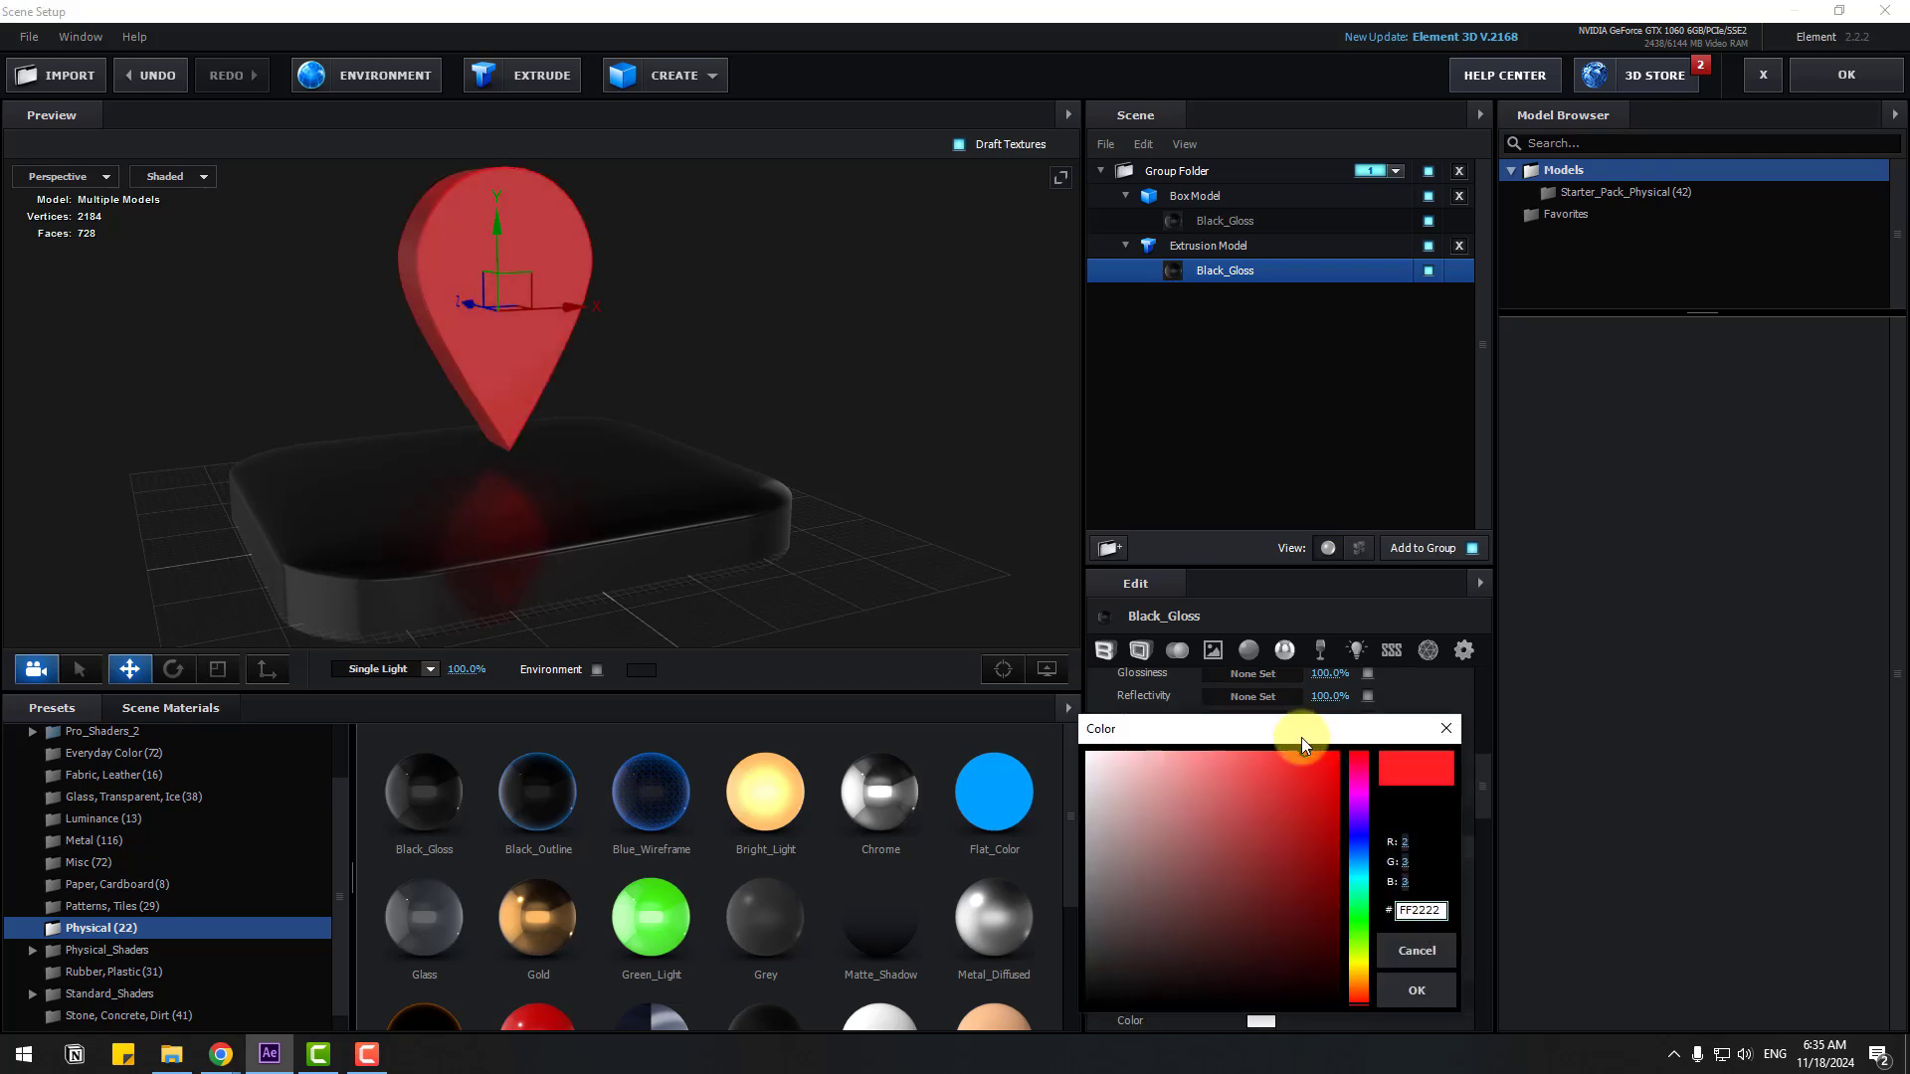
left_click(1415, 985)
scroll(731, 409, "down", 4)
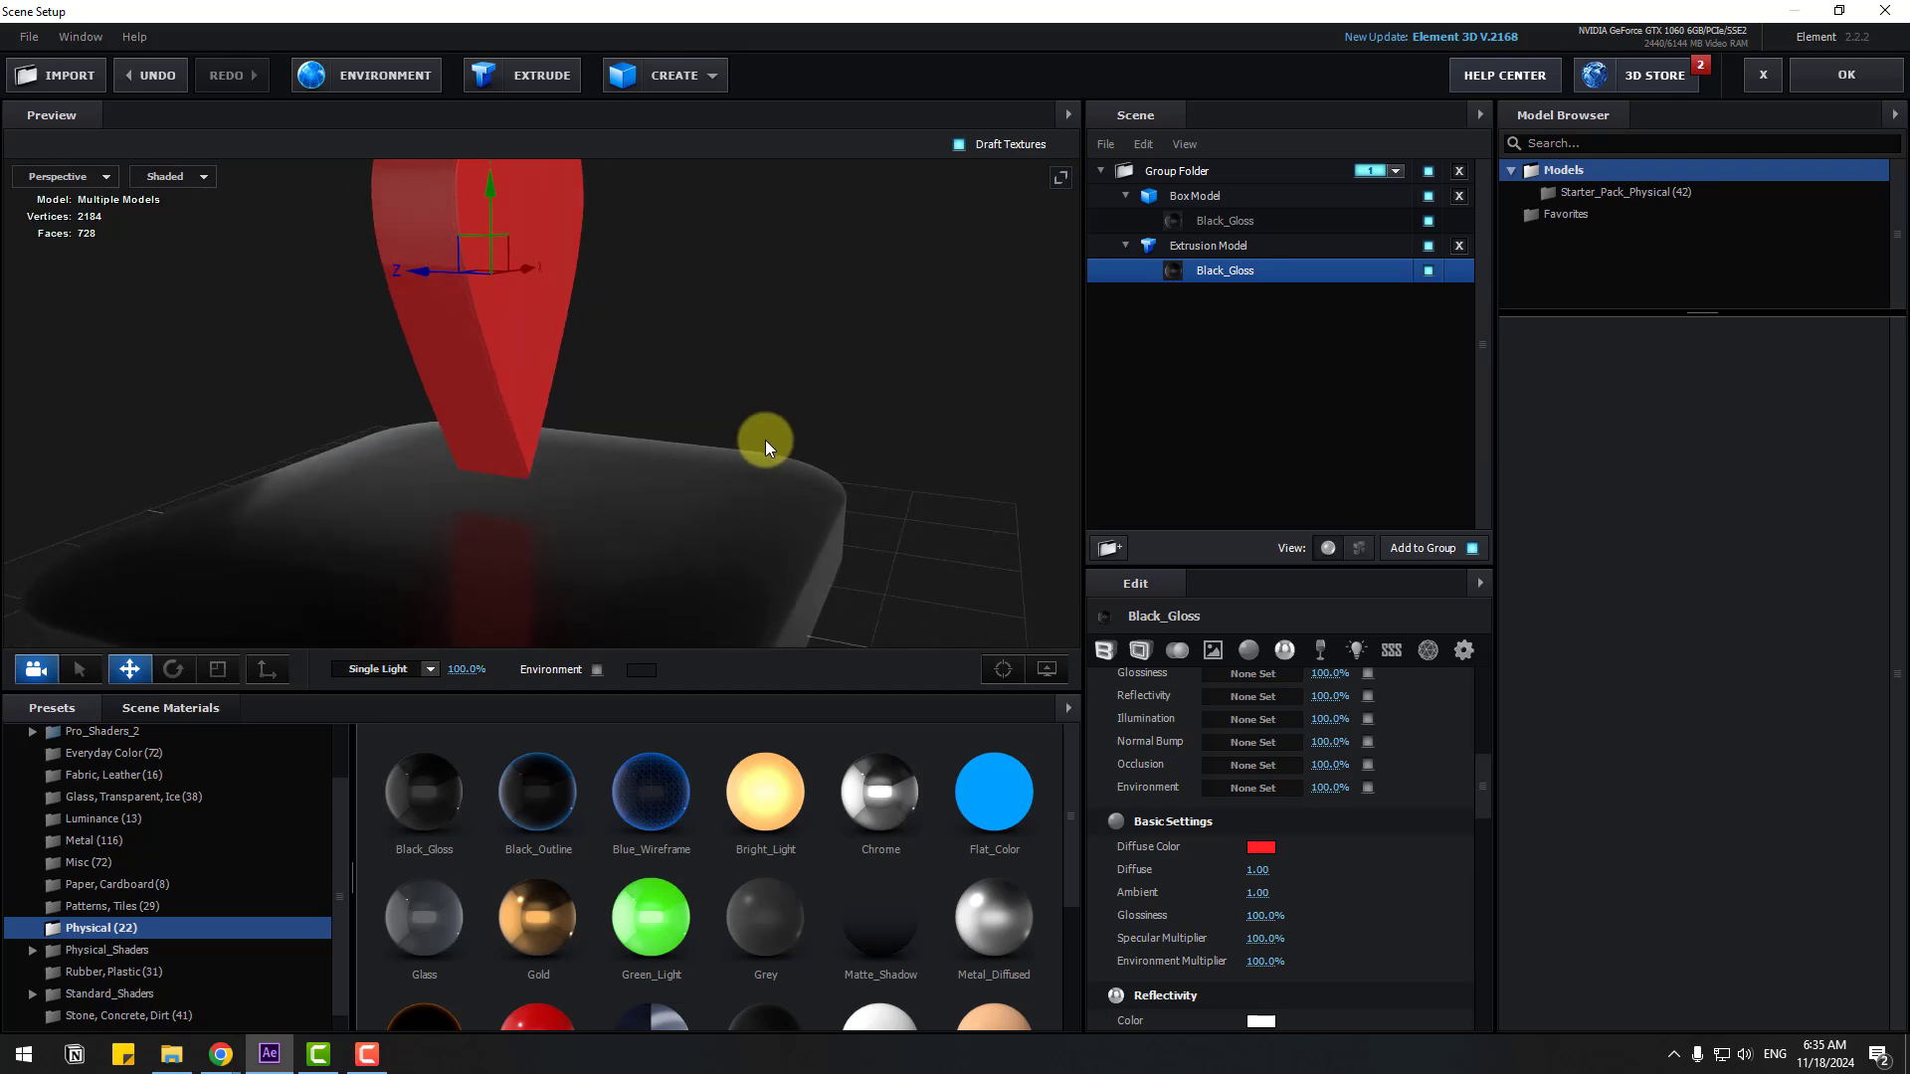
left_click_drag(766, 440, 531, 557)
scroll(175, 742, "up", 2)
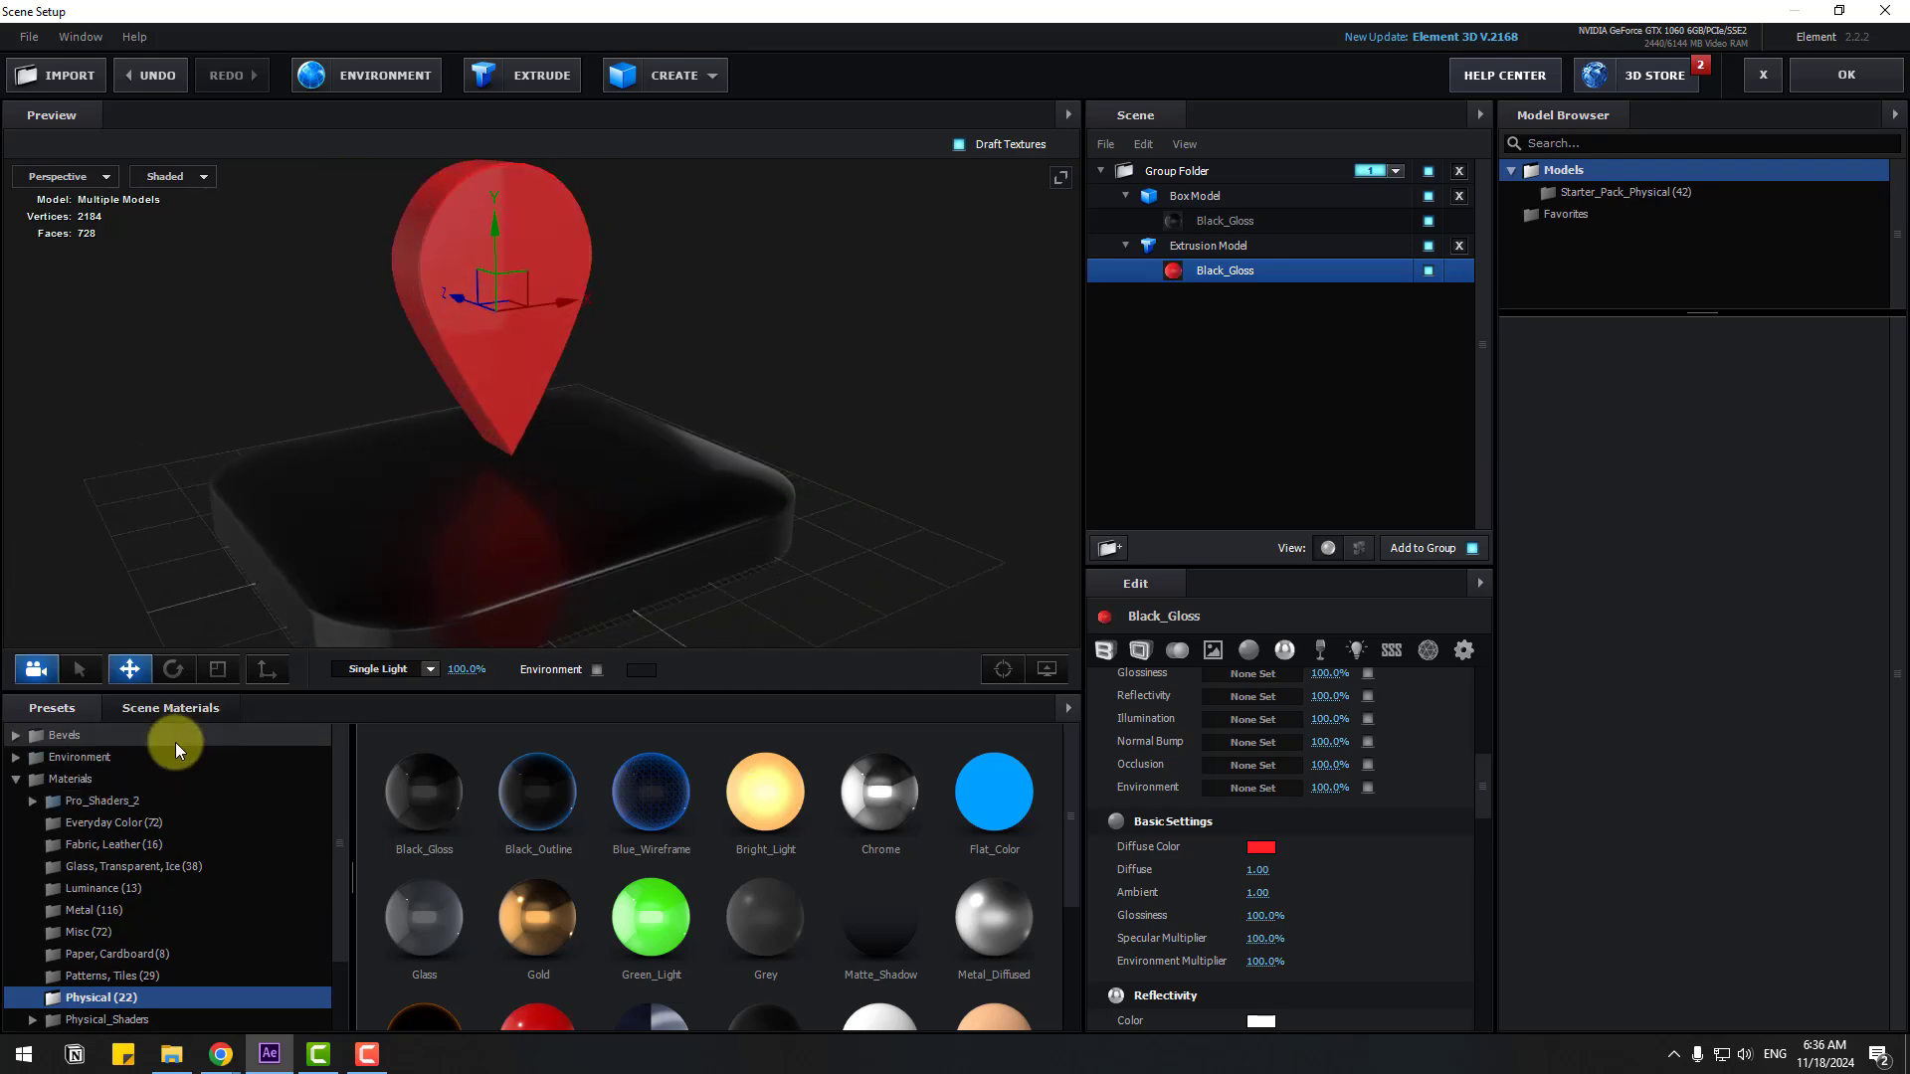
Light the scene with the BackLight_2K_18 environment map
left_click(82, 758)
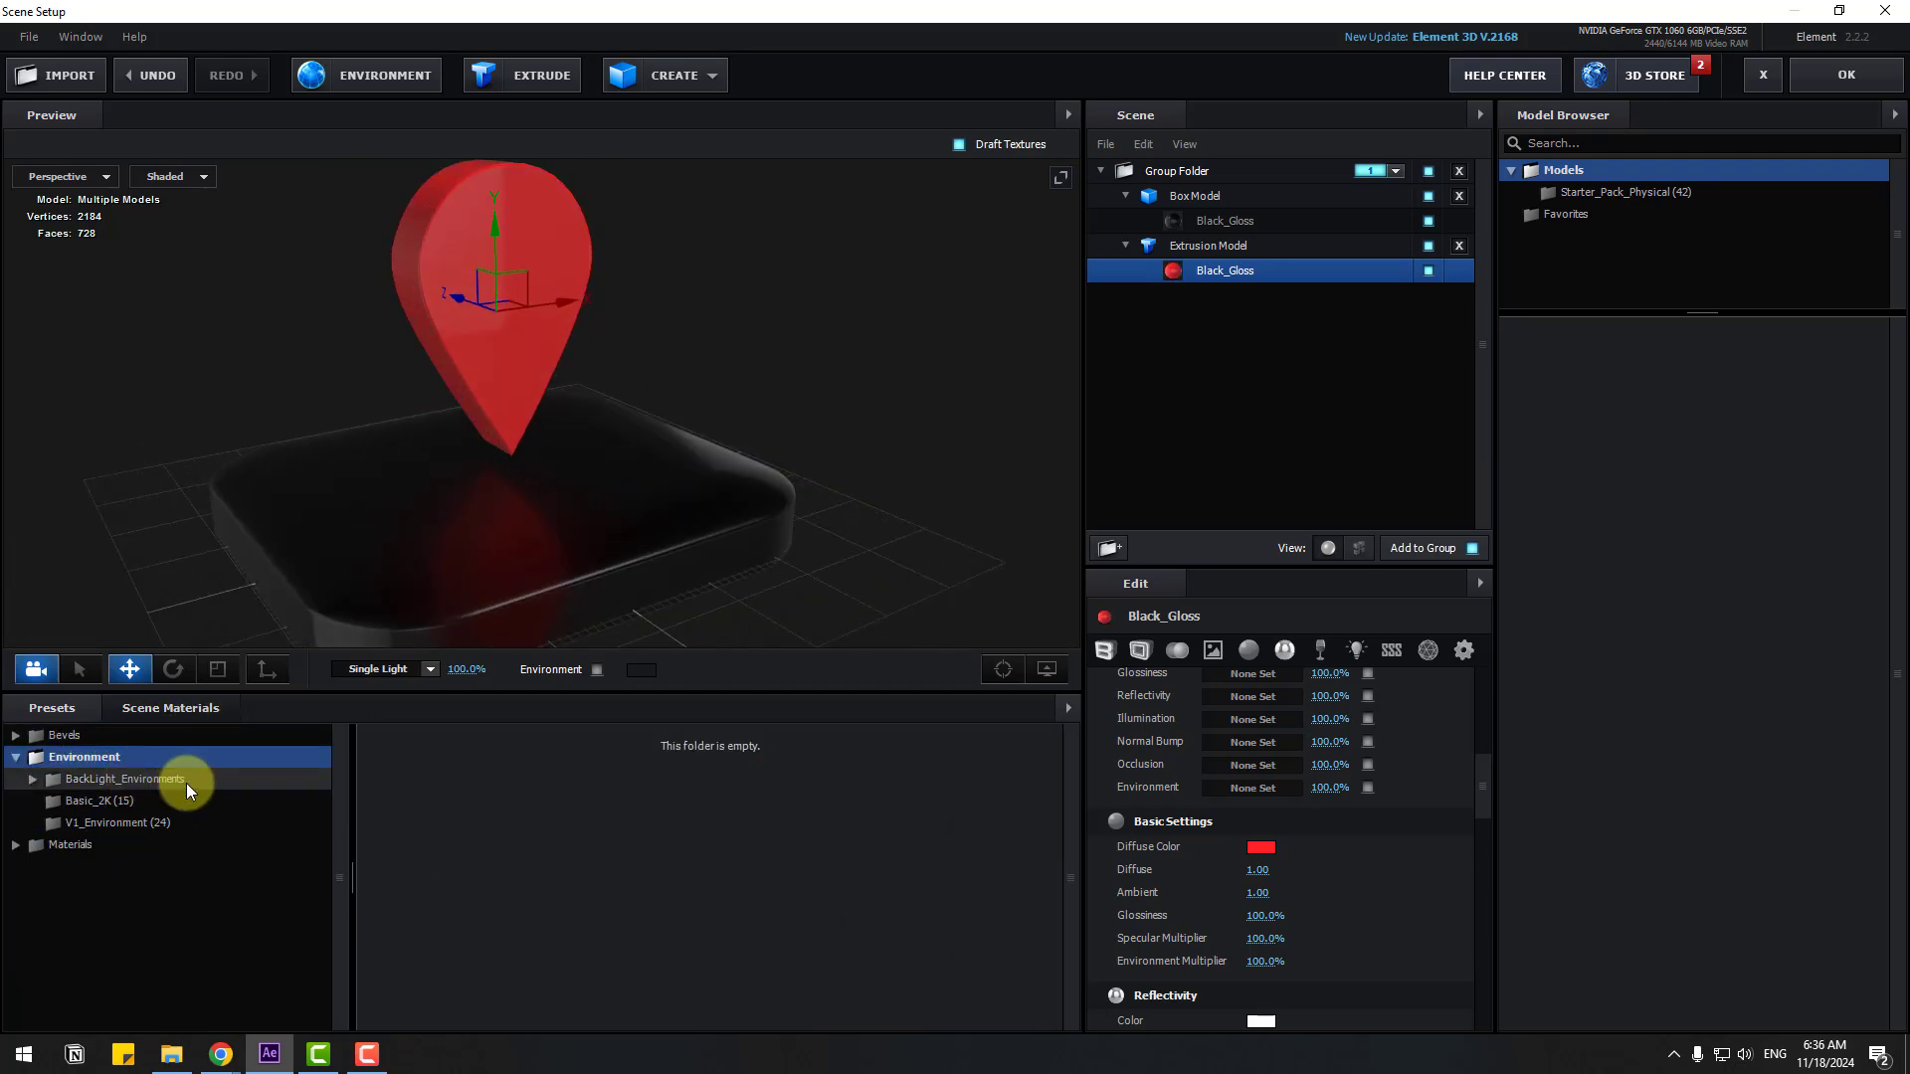
left_click(111, 782)
left_click(132, 803)
scroll(577, 853, "down", 1)
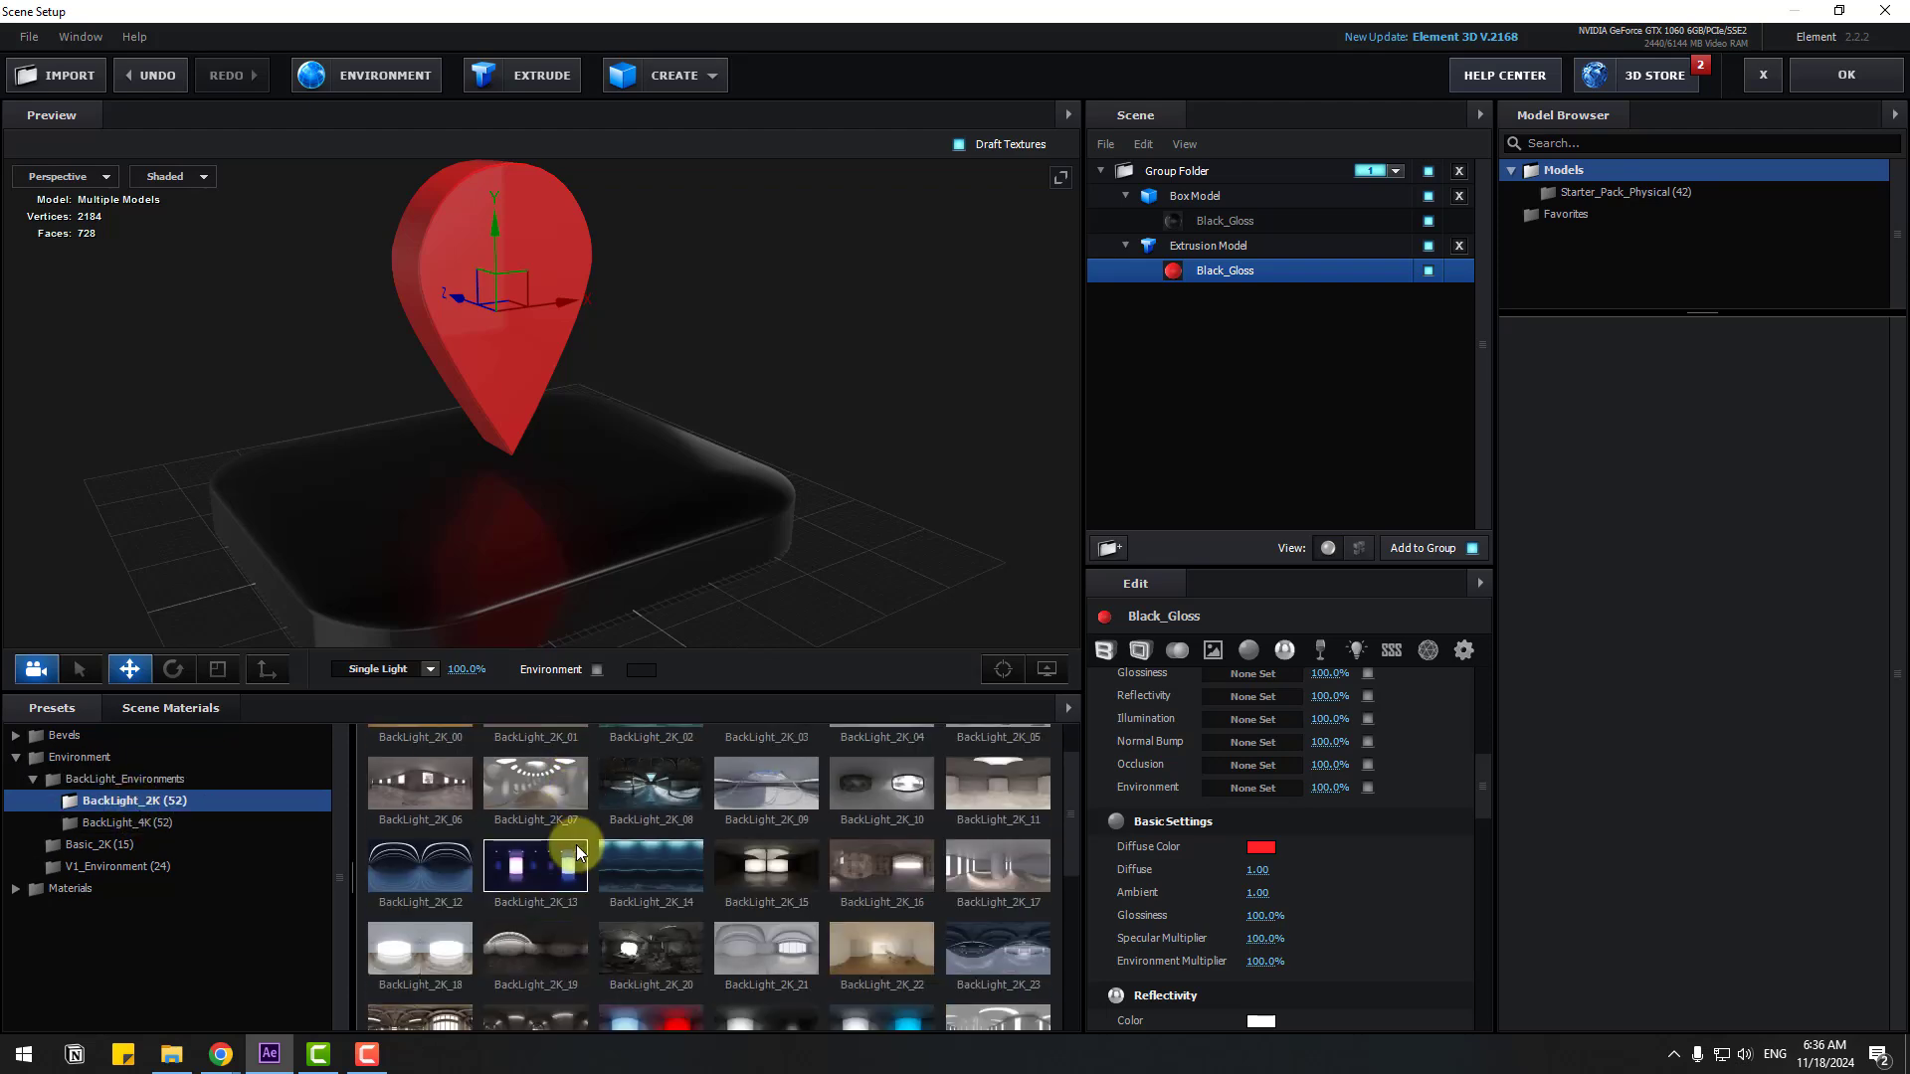
left_click(410, 923)
left_click_drag(526, 534, 849, 421)
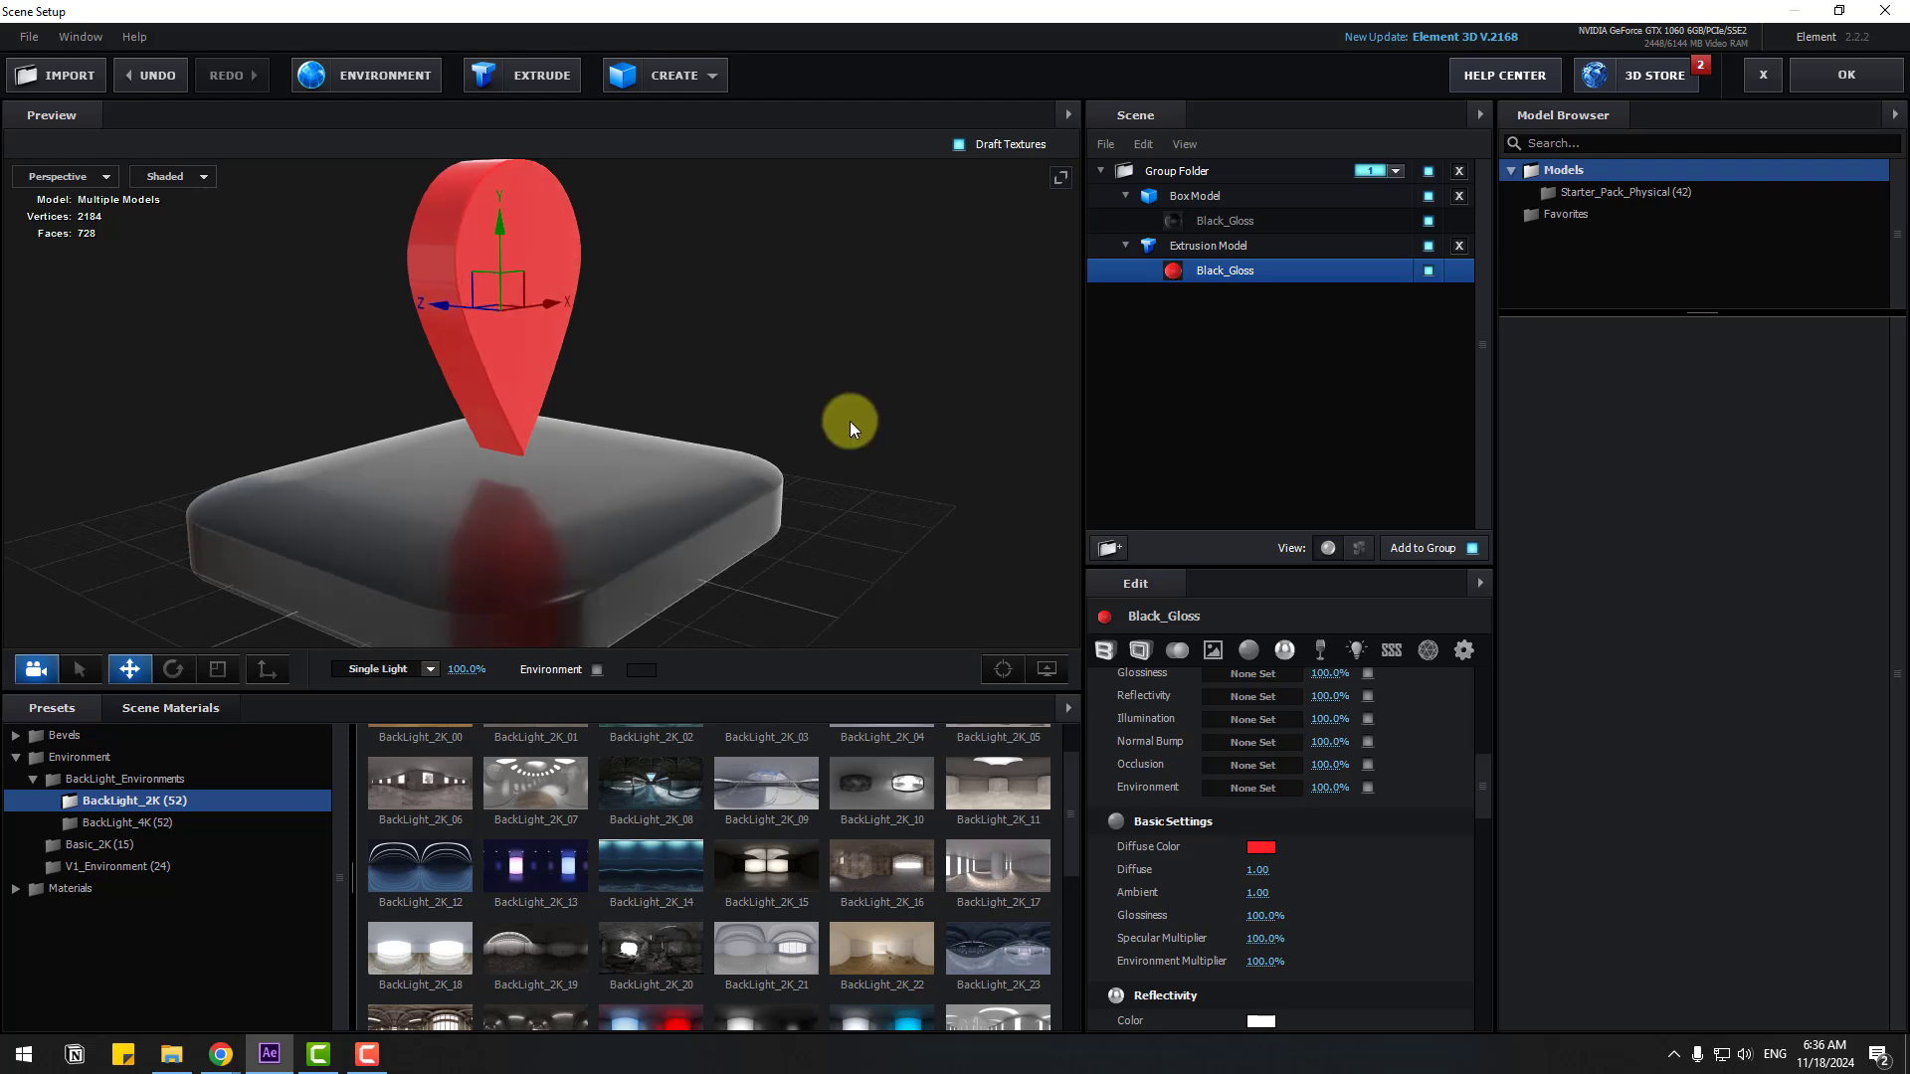
Set the Extrusion Model's Aux Channel to Channel 2 and confirm the scene with OK
left_click(1125, 247)
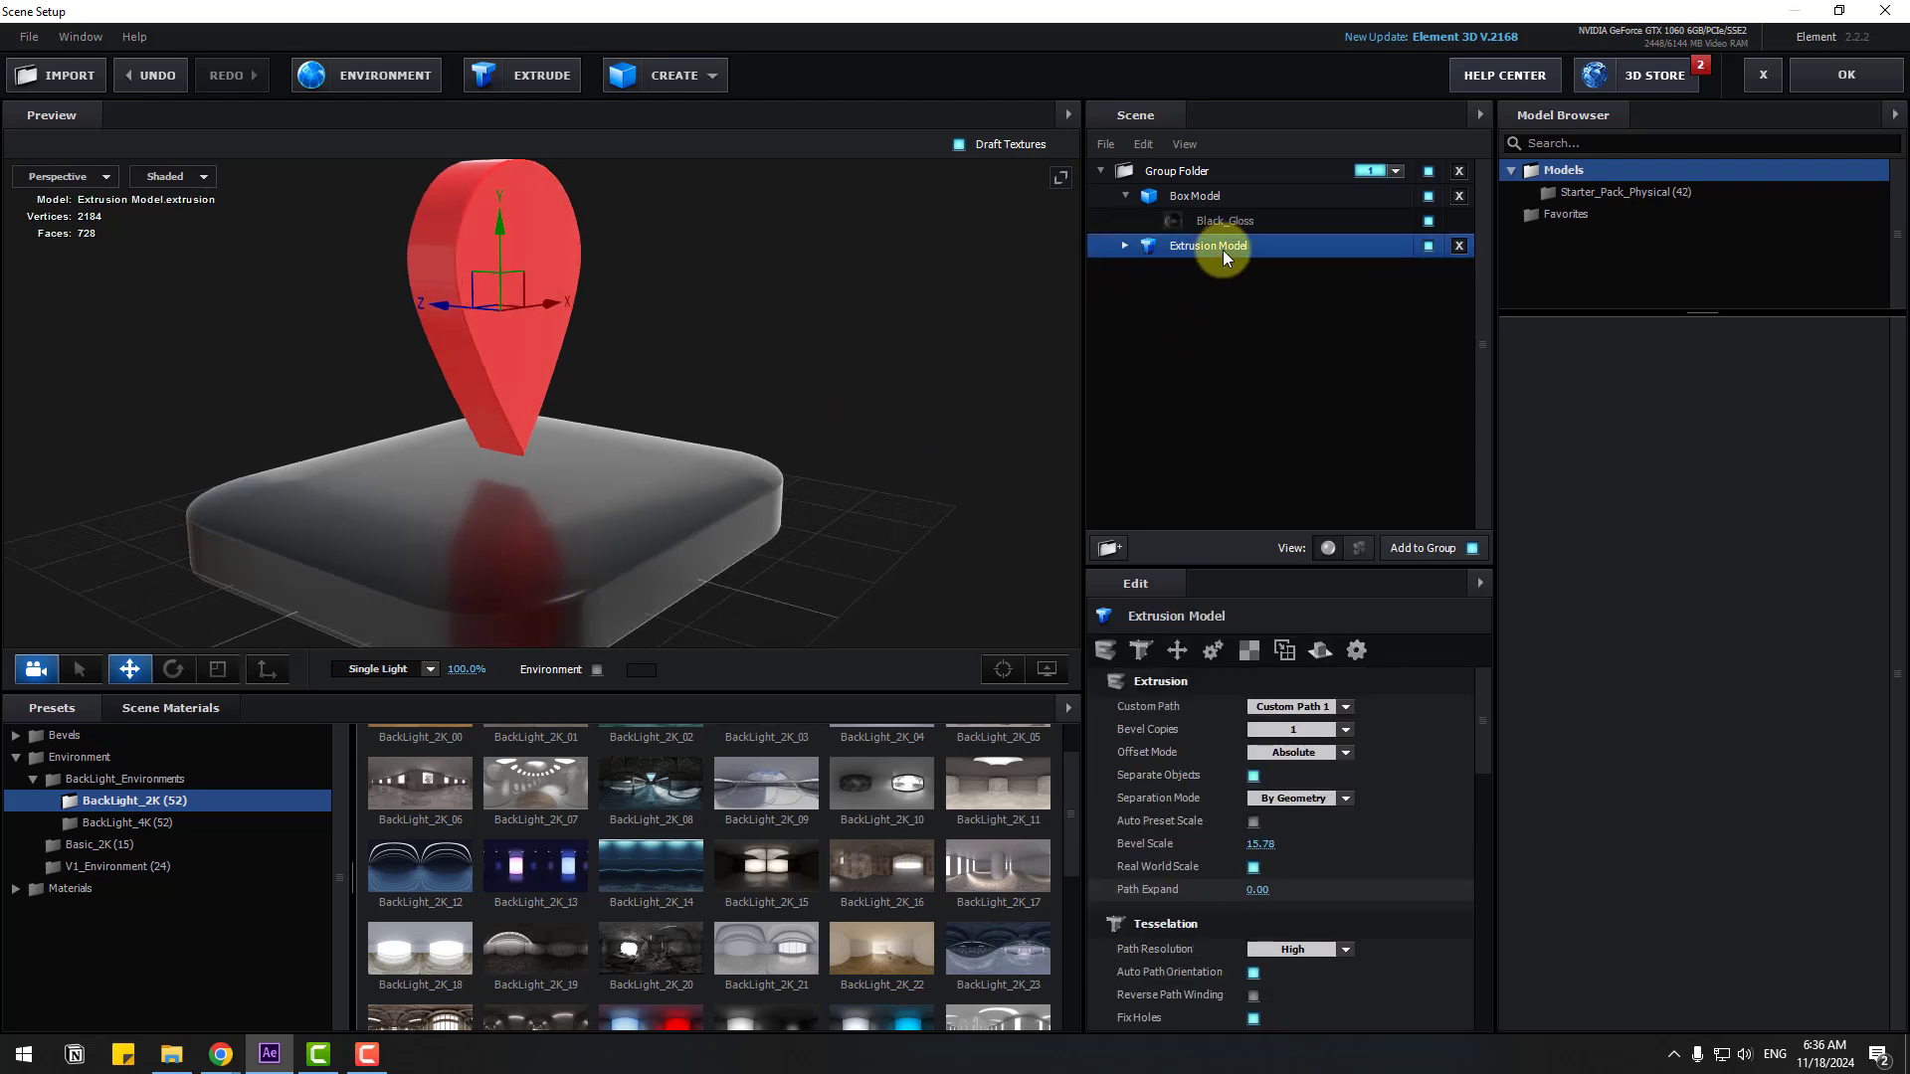
scroll(1163, 716, "down", 10)
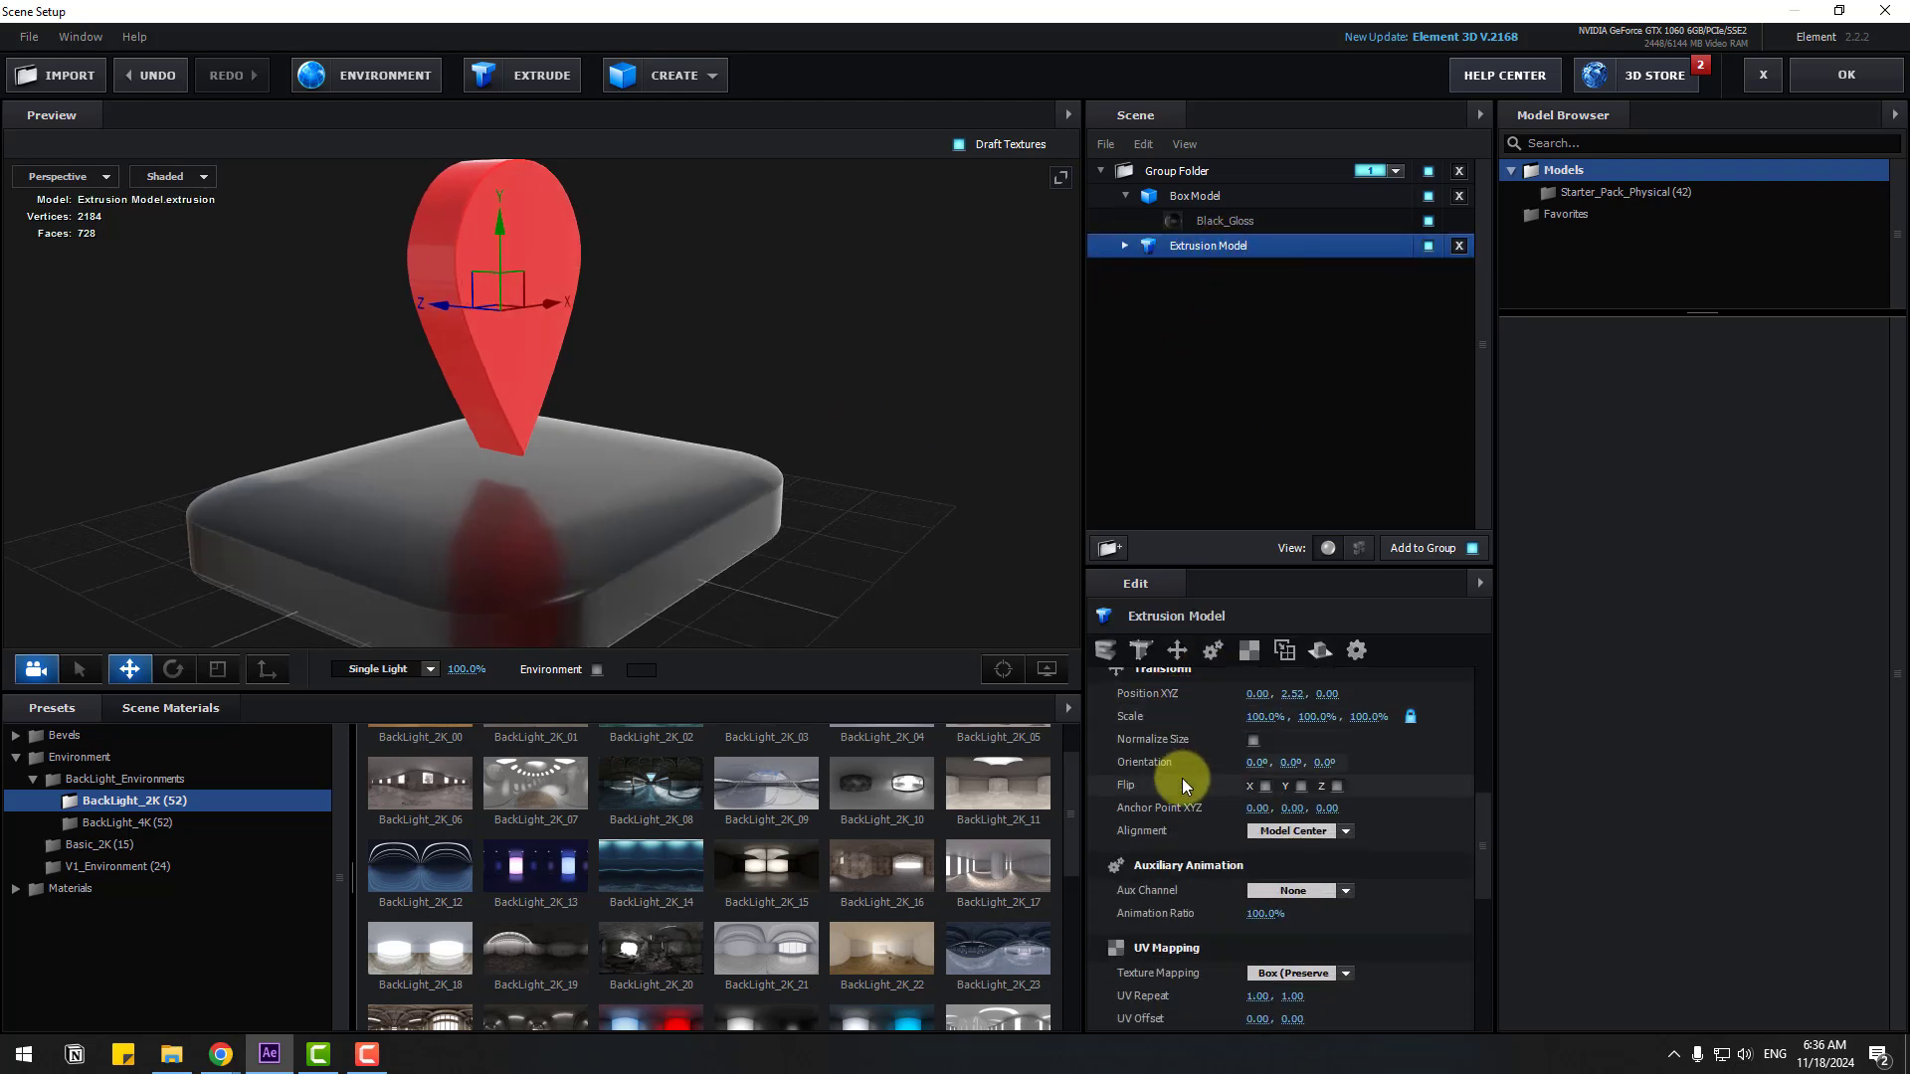
left_click(1296, 832)
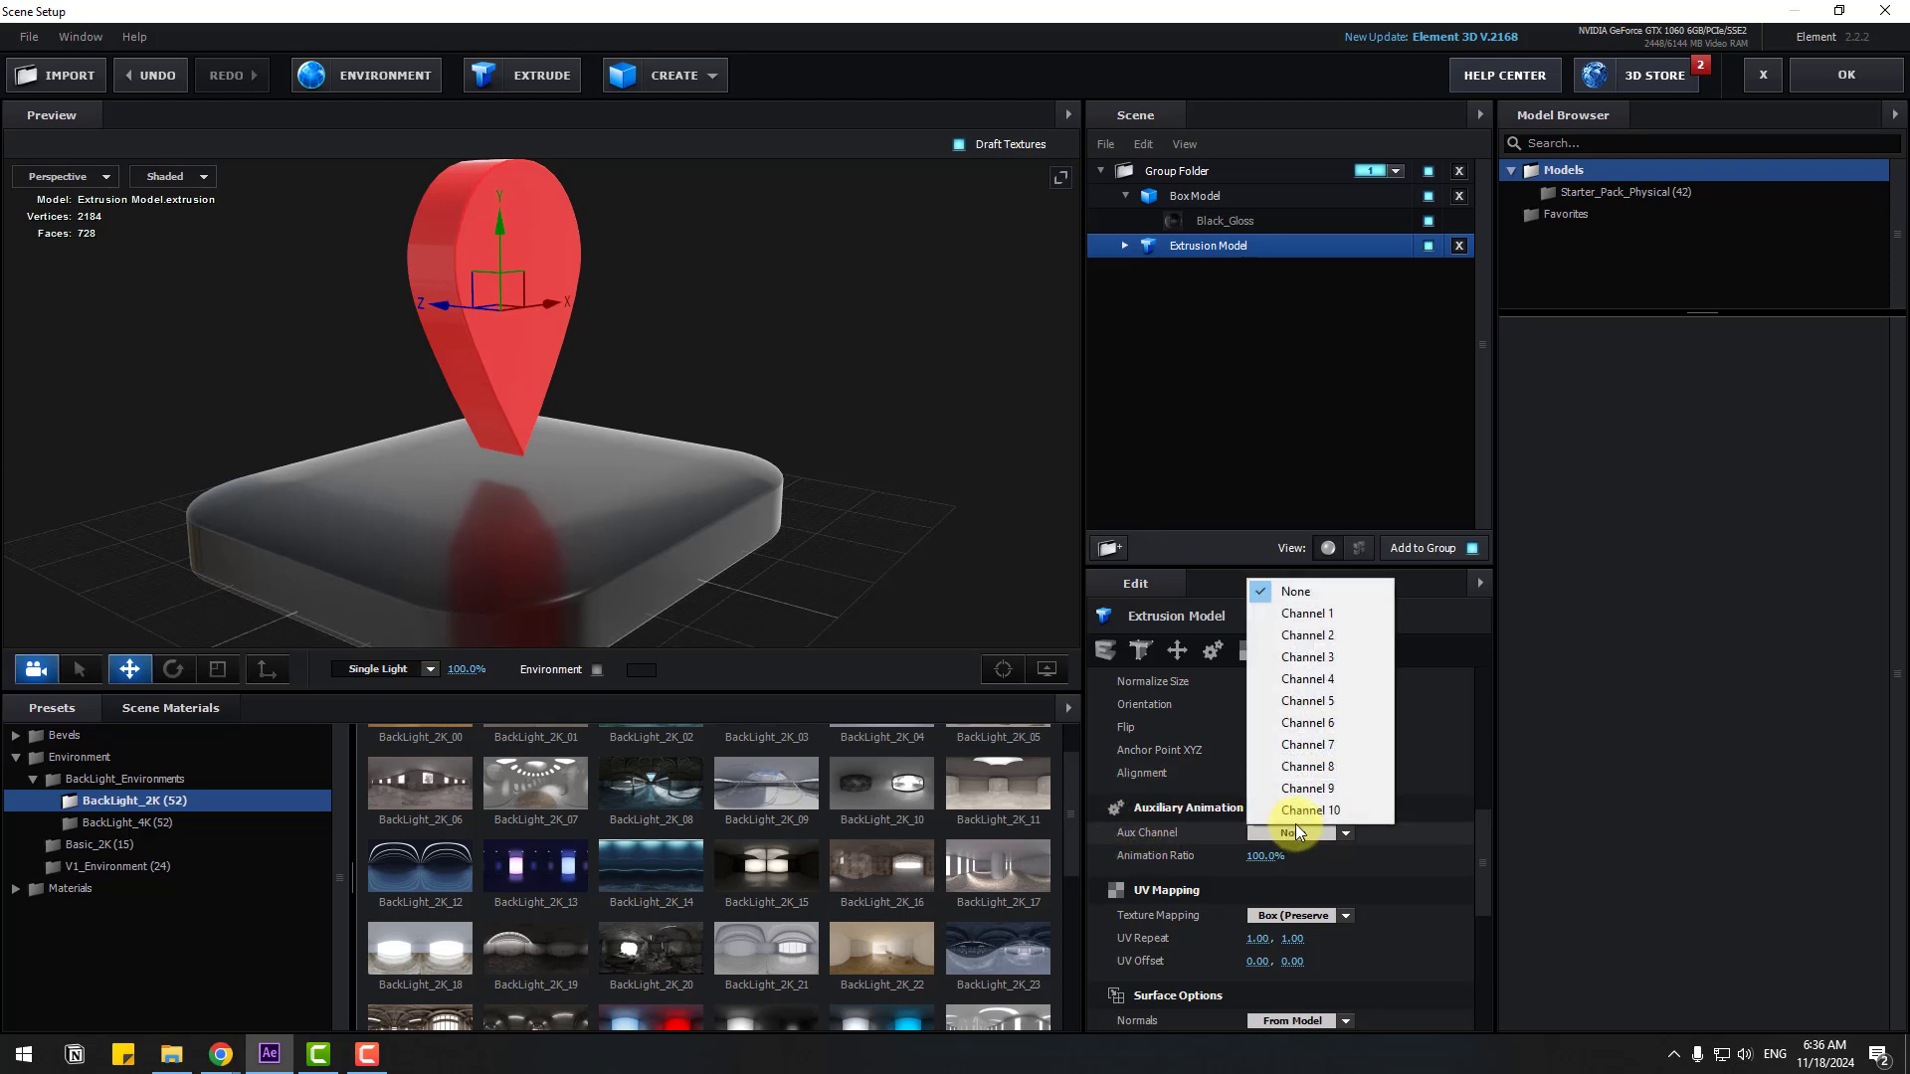
left_click(1313, 636)
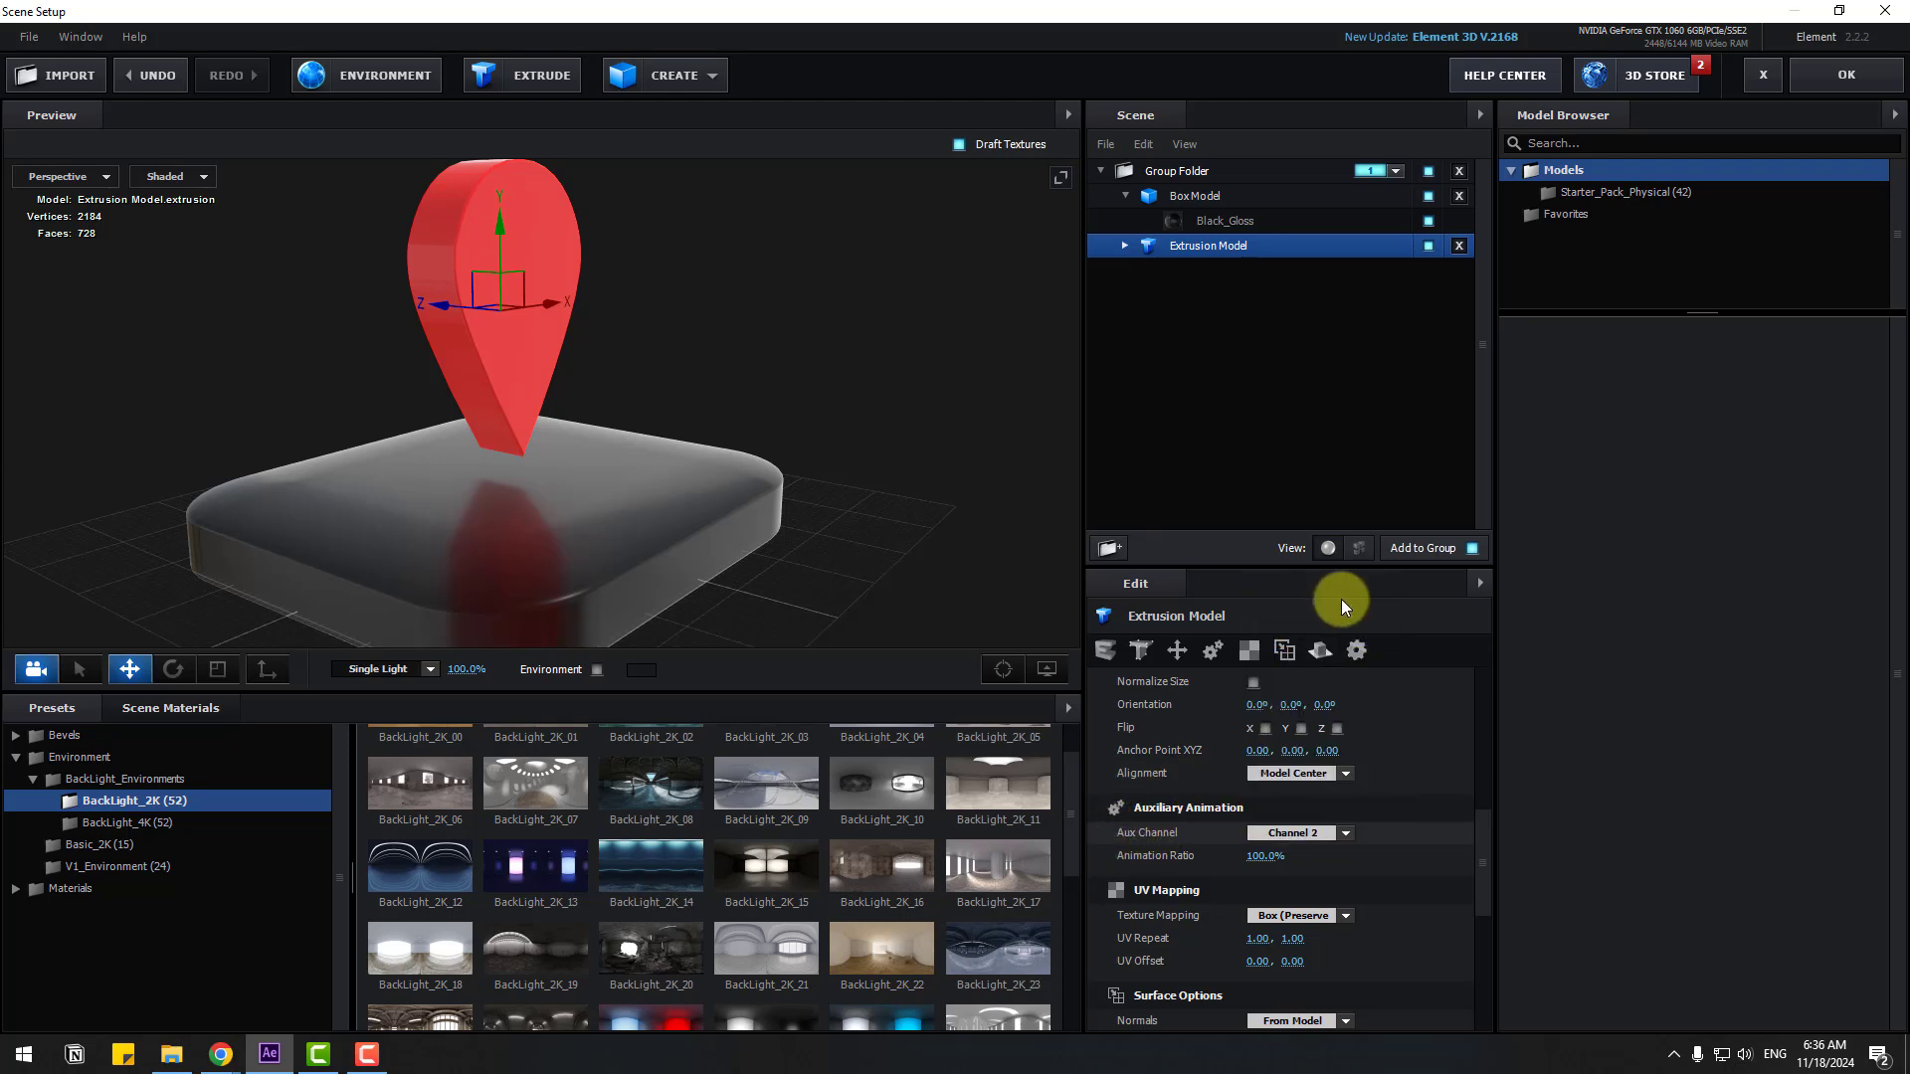
left_click(1820, 88)
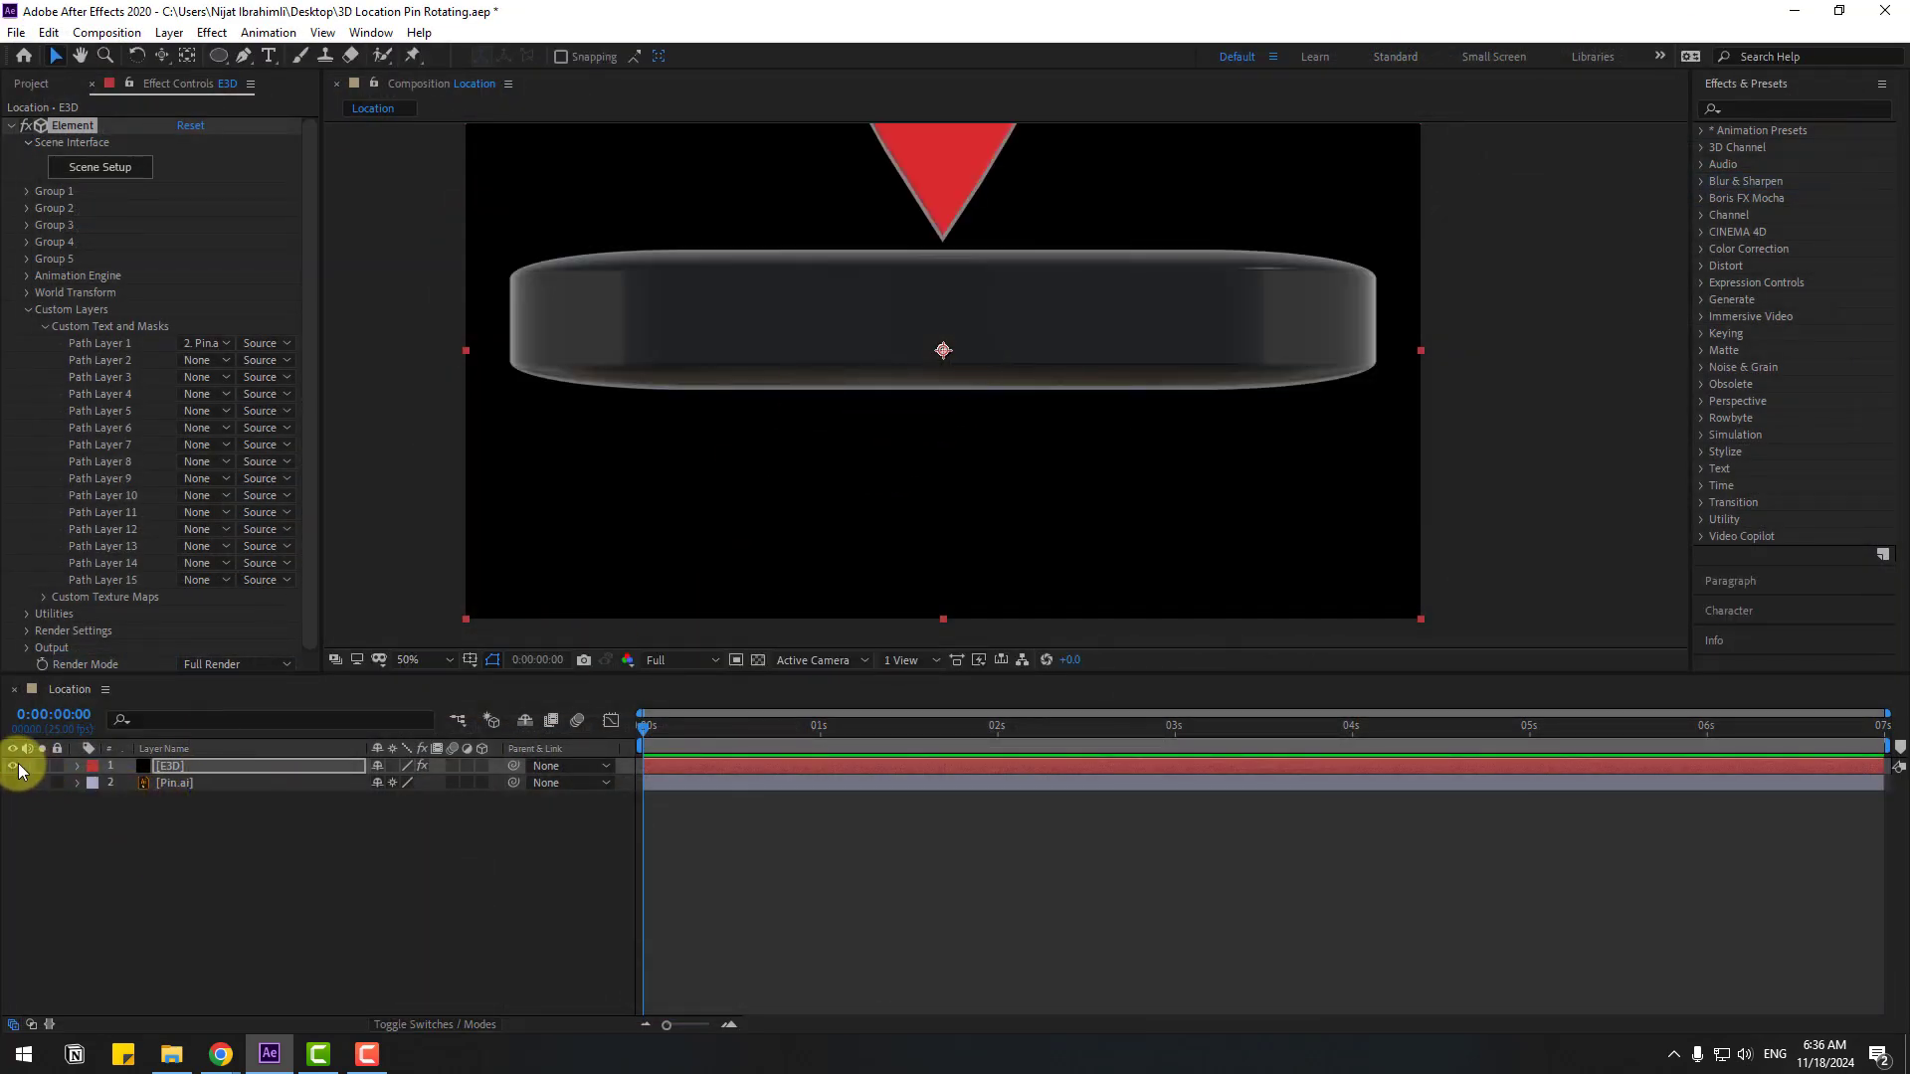
Show the Pin.ai layer, hide the E3D render, and reselect Pin.ai
left_click(174, 784)
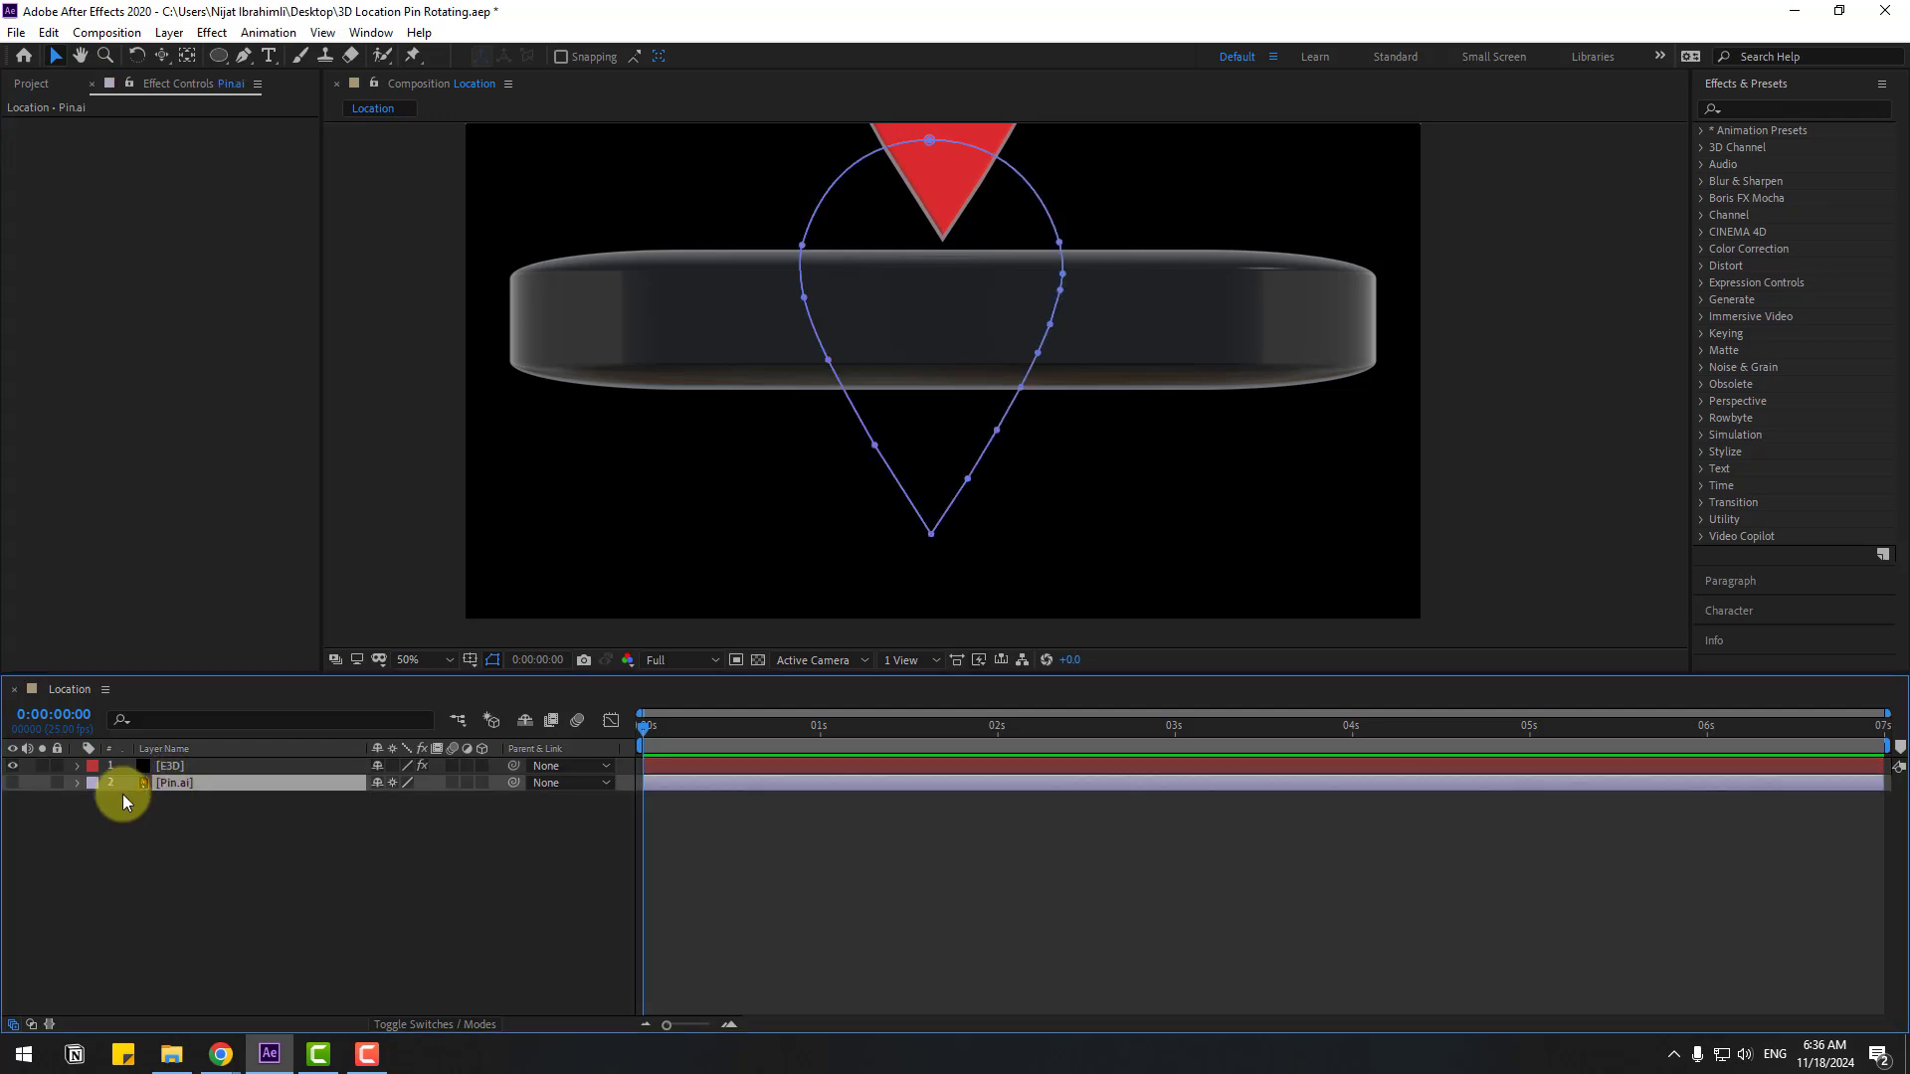
left_click(18, 782)
left_click(15, 767)
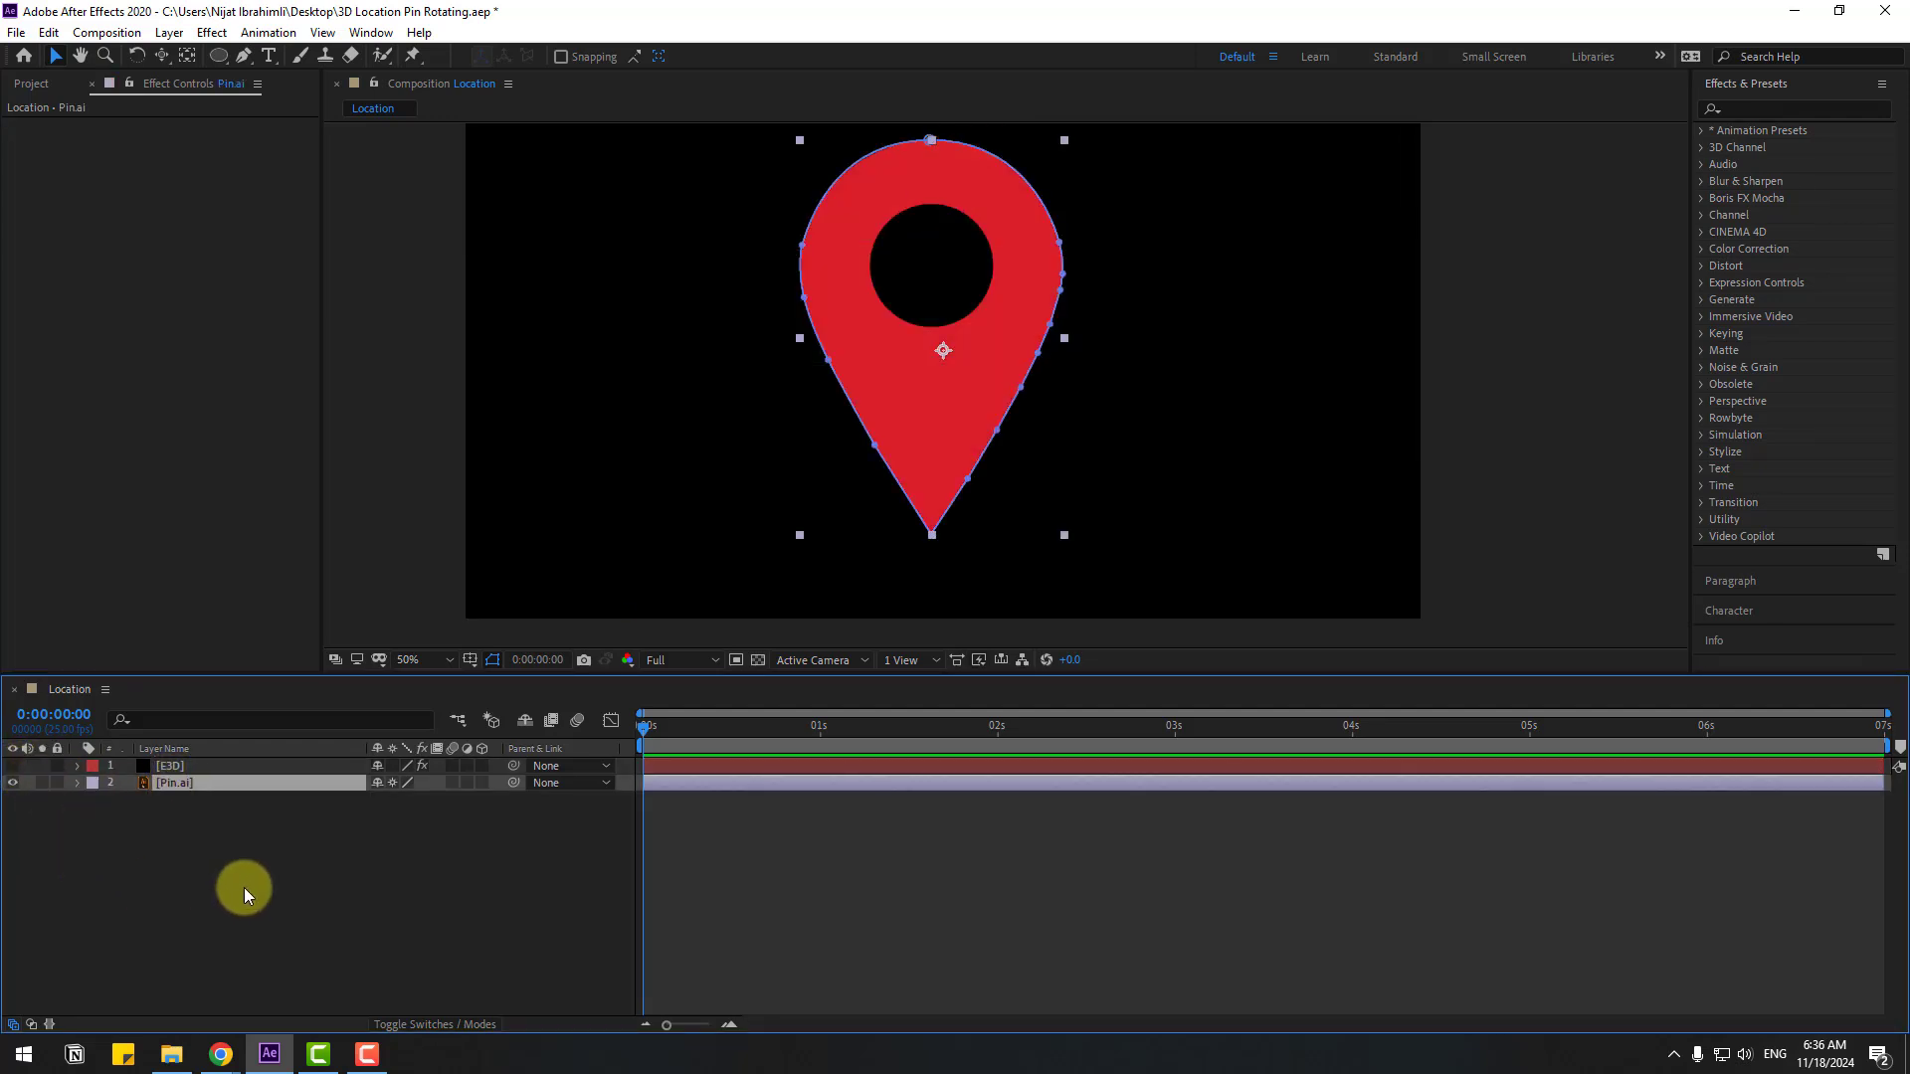
left_click(206, 843)
left_click(176, 788)
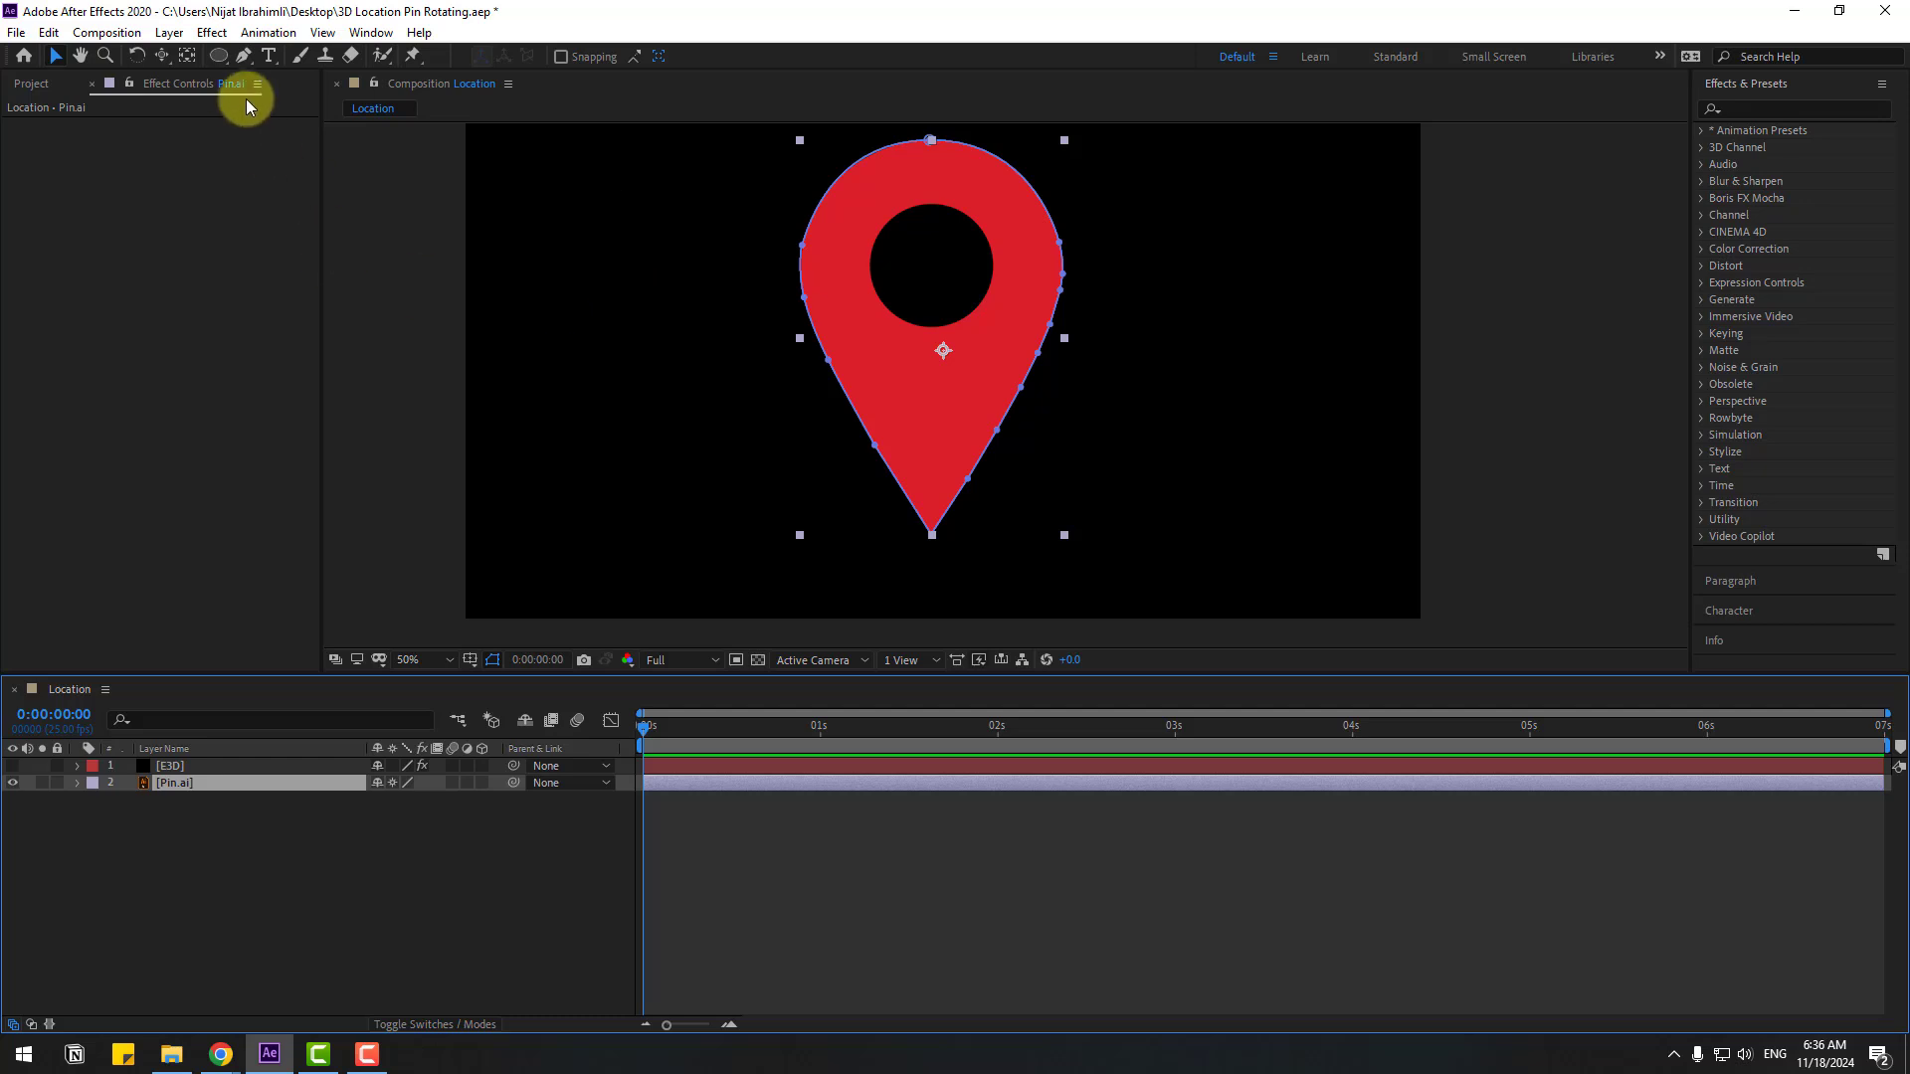
Draw a circular ellipse mask over the pin's hole and align it with the hole
left_click_drag(221, 64, 307, 116)
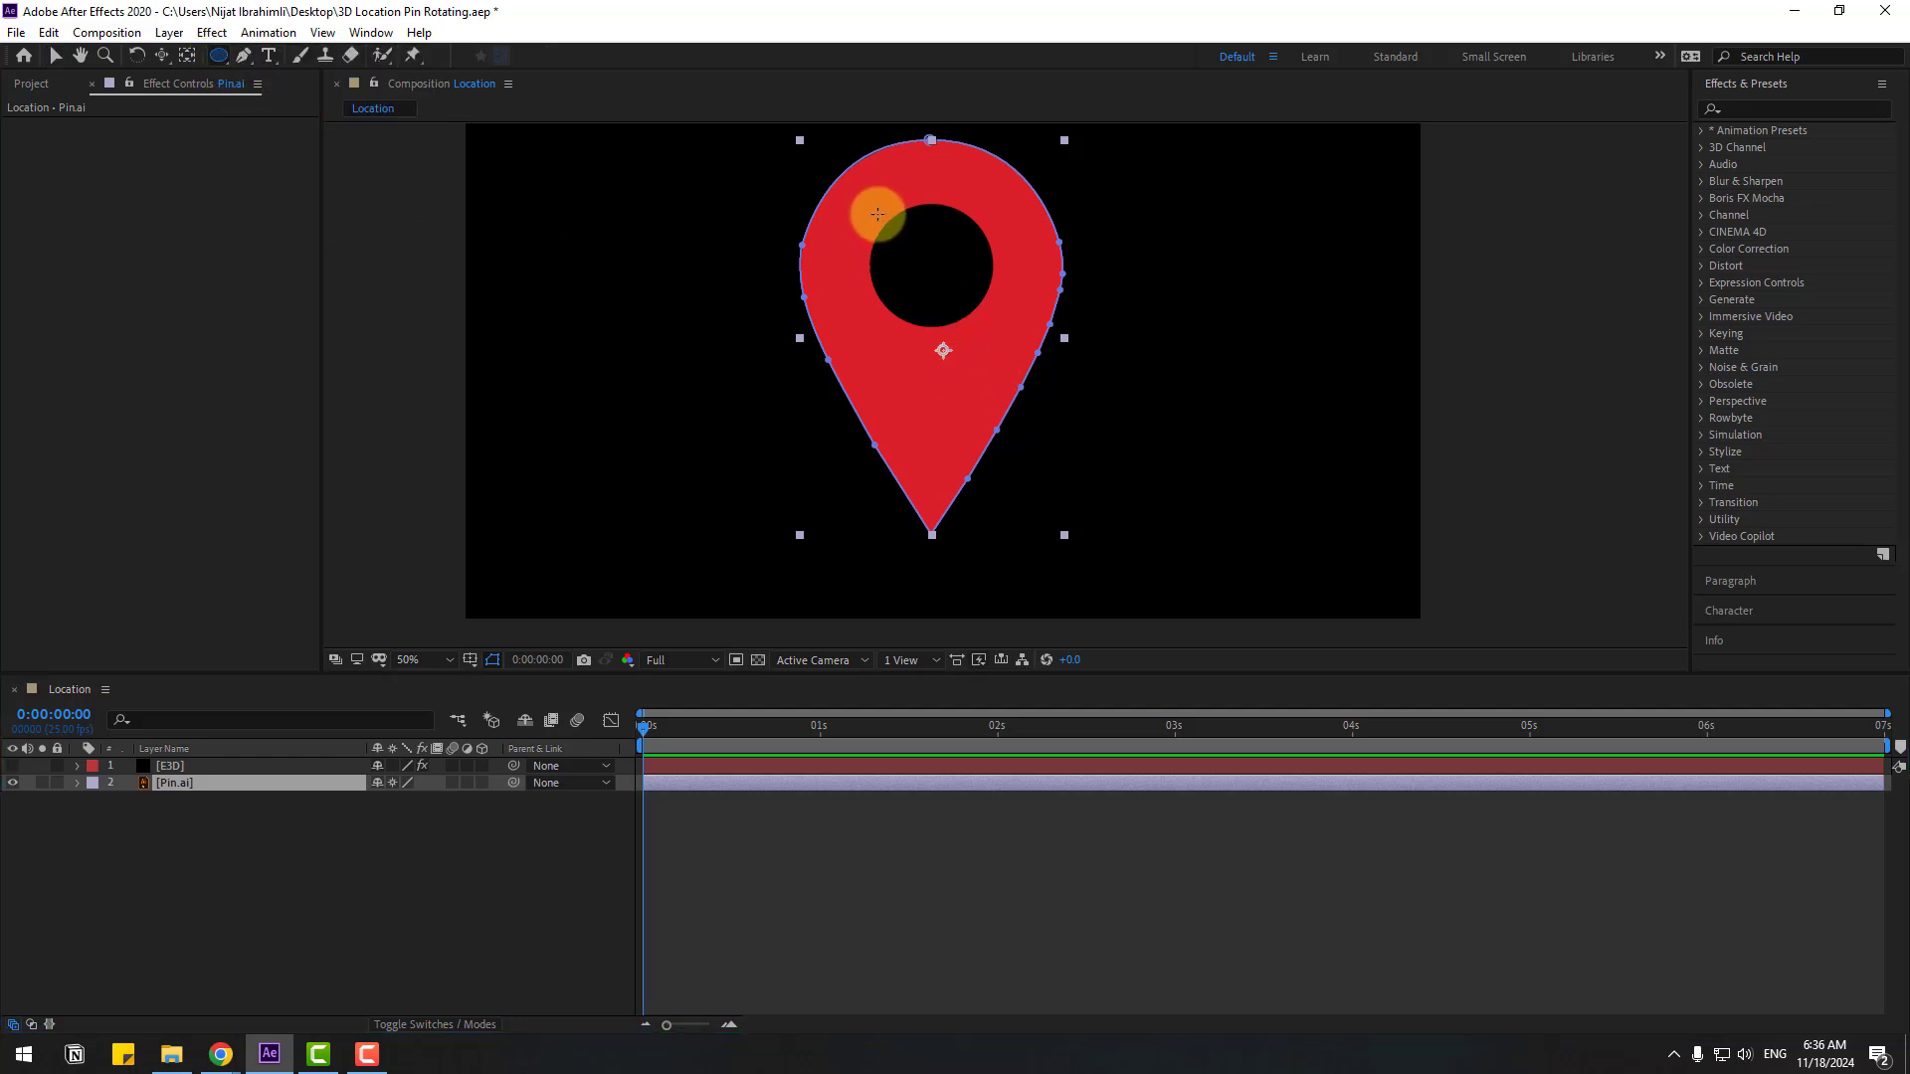
left_click_drag(870, 212, 990, 299)
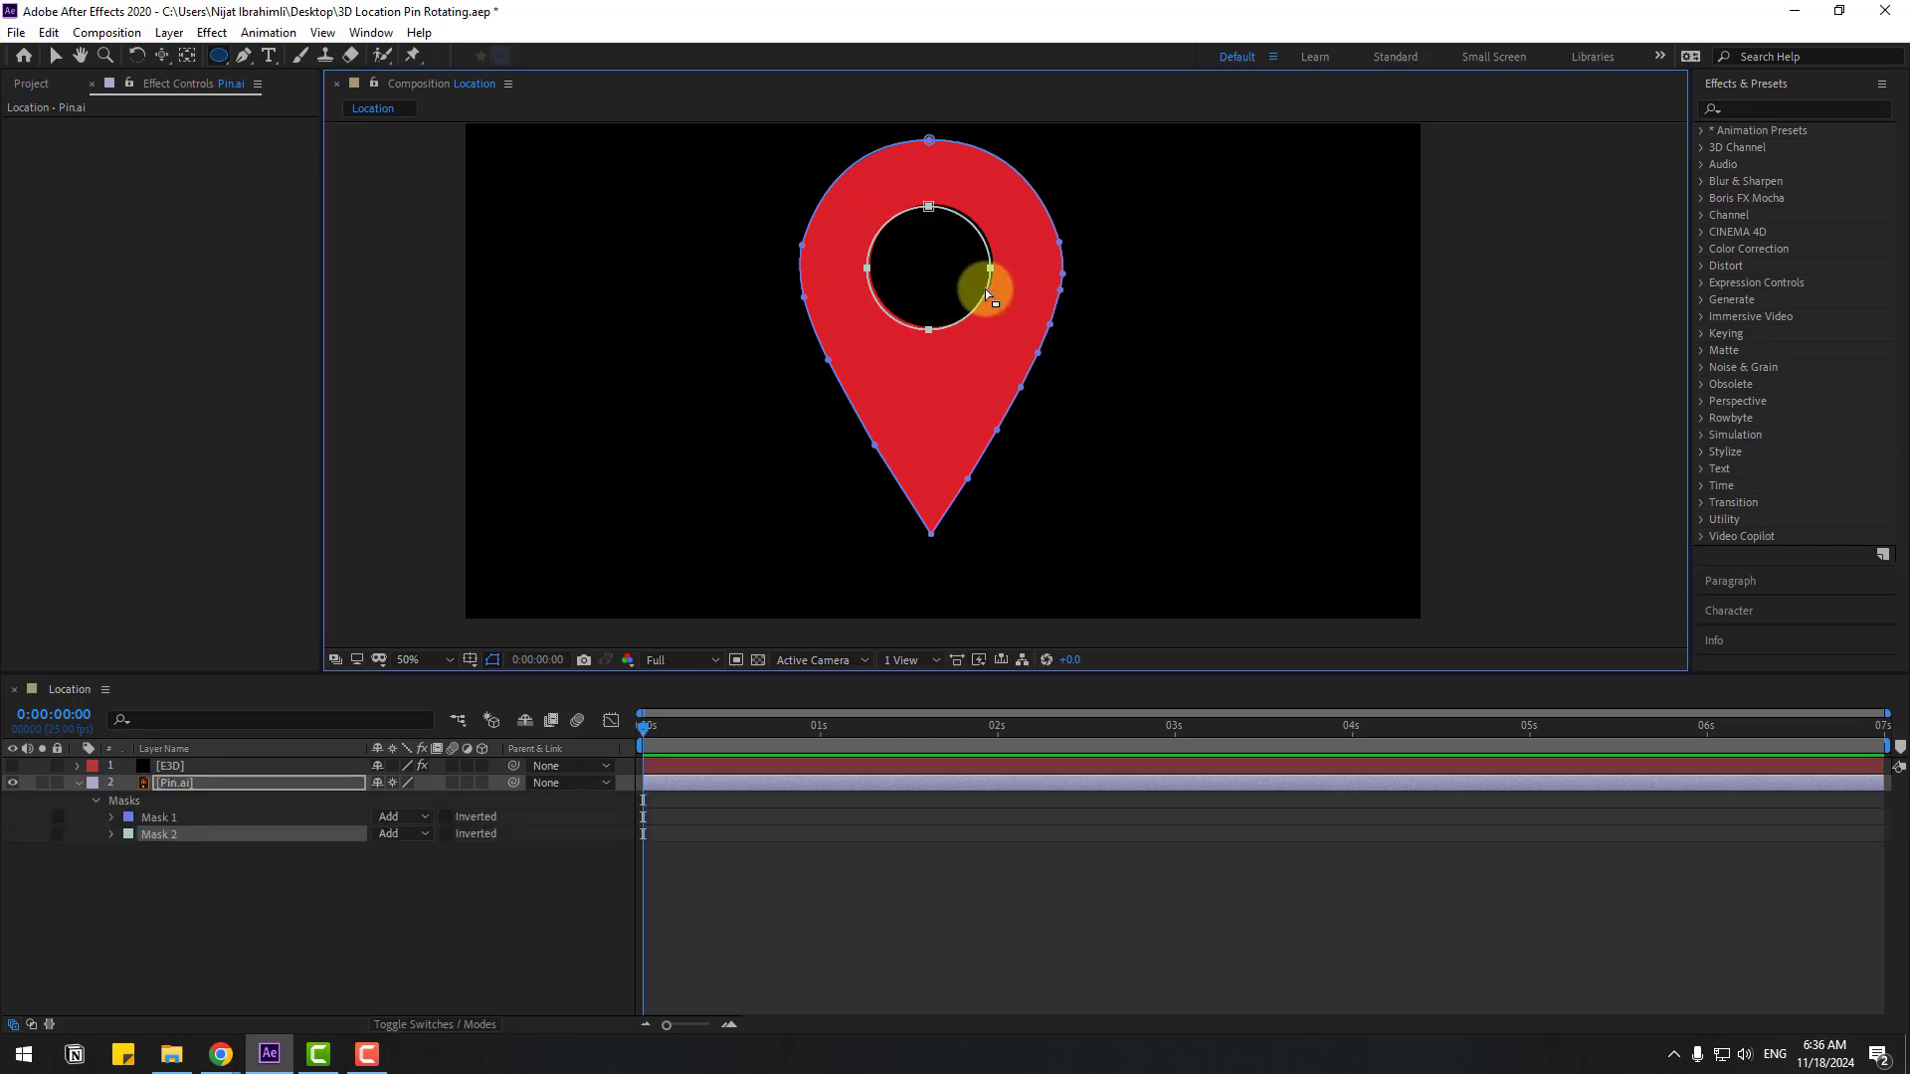
key("v")
scroll(984, 296, "up", 2)
left_click_drag(966, 369, 971, 370)
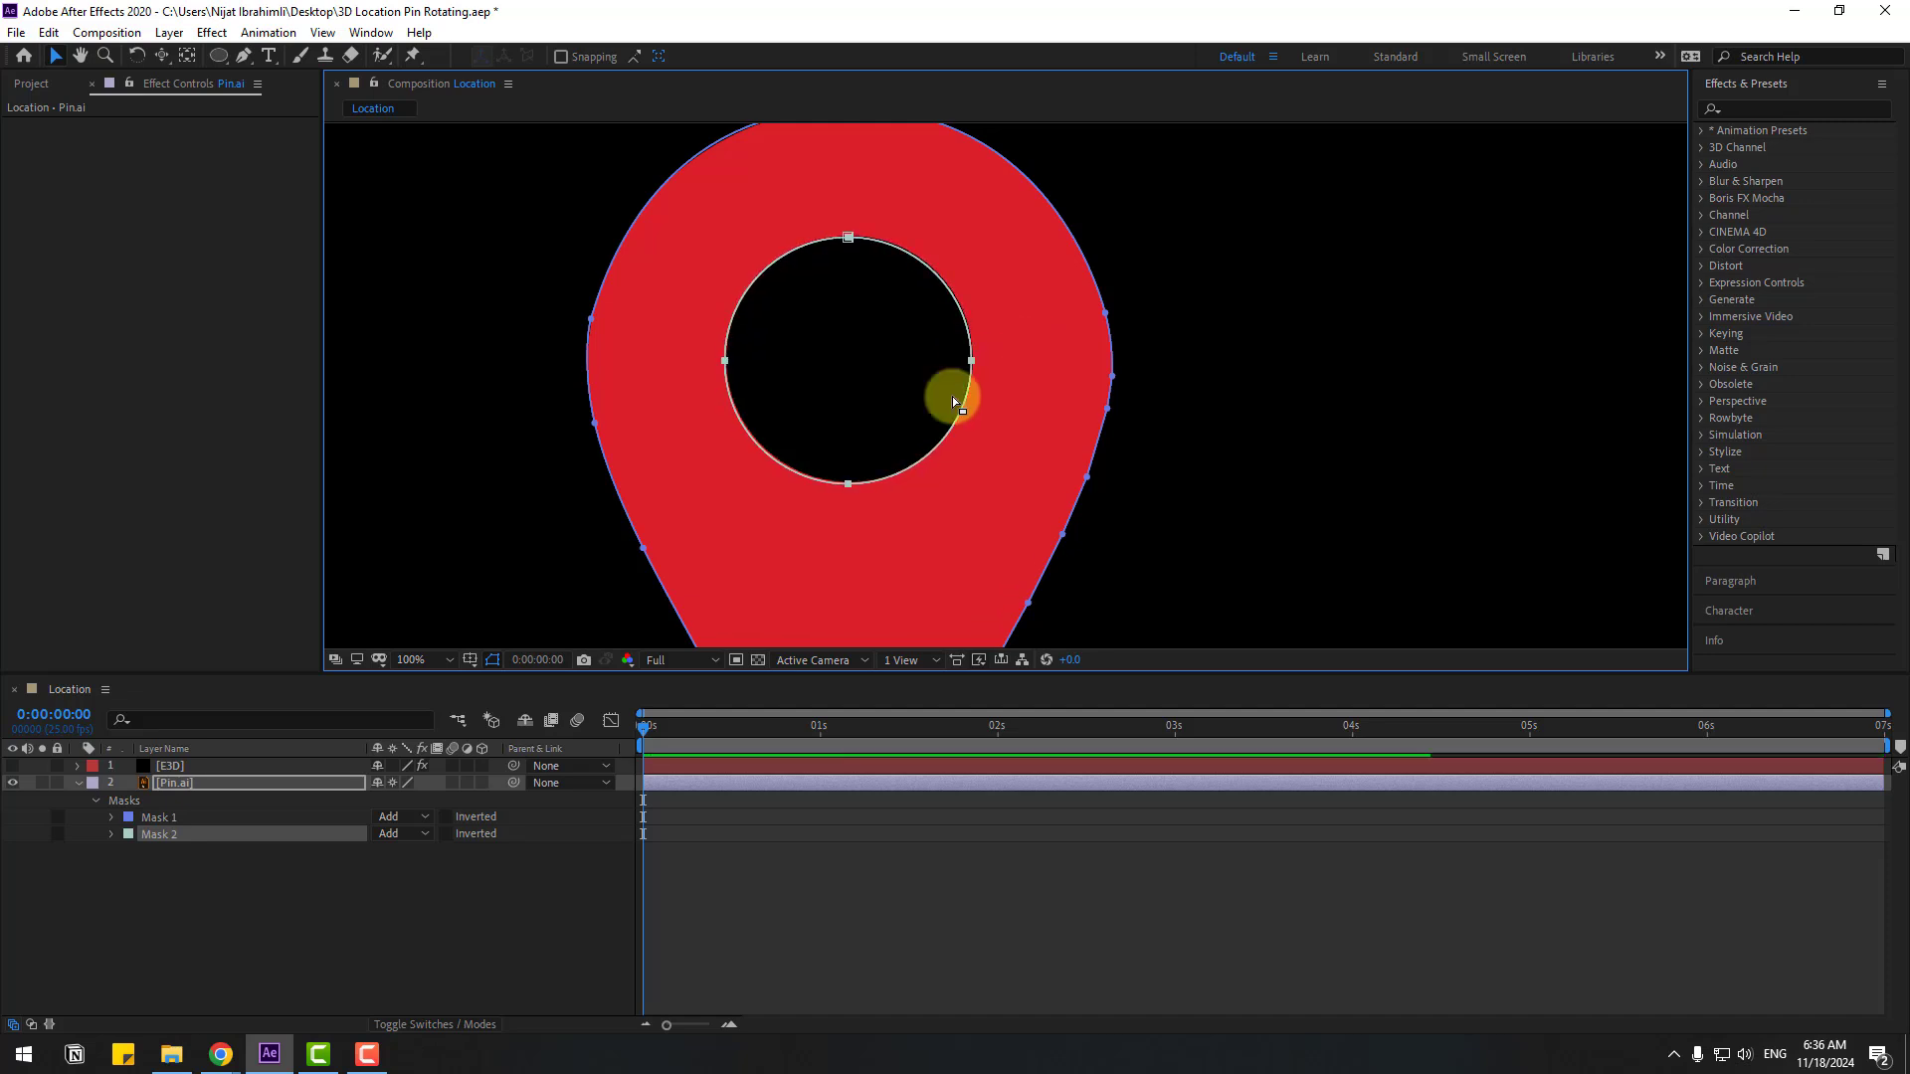
Set Mask 2's blending mode to Subtract
left_click(260, 784)
left_click(147, 838)
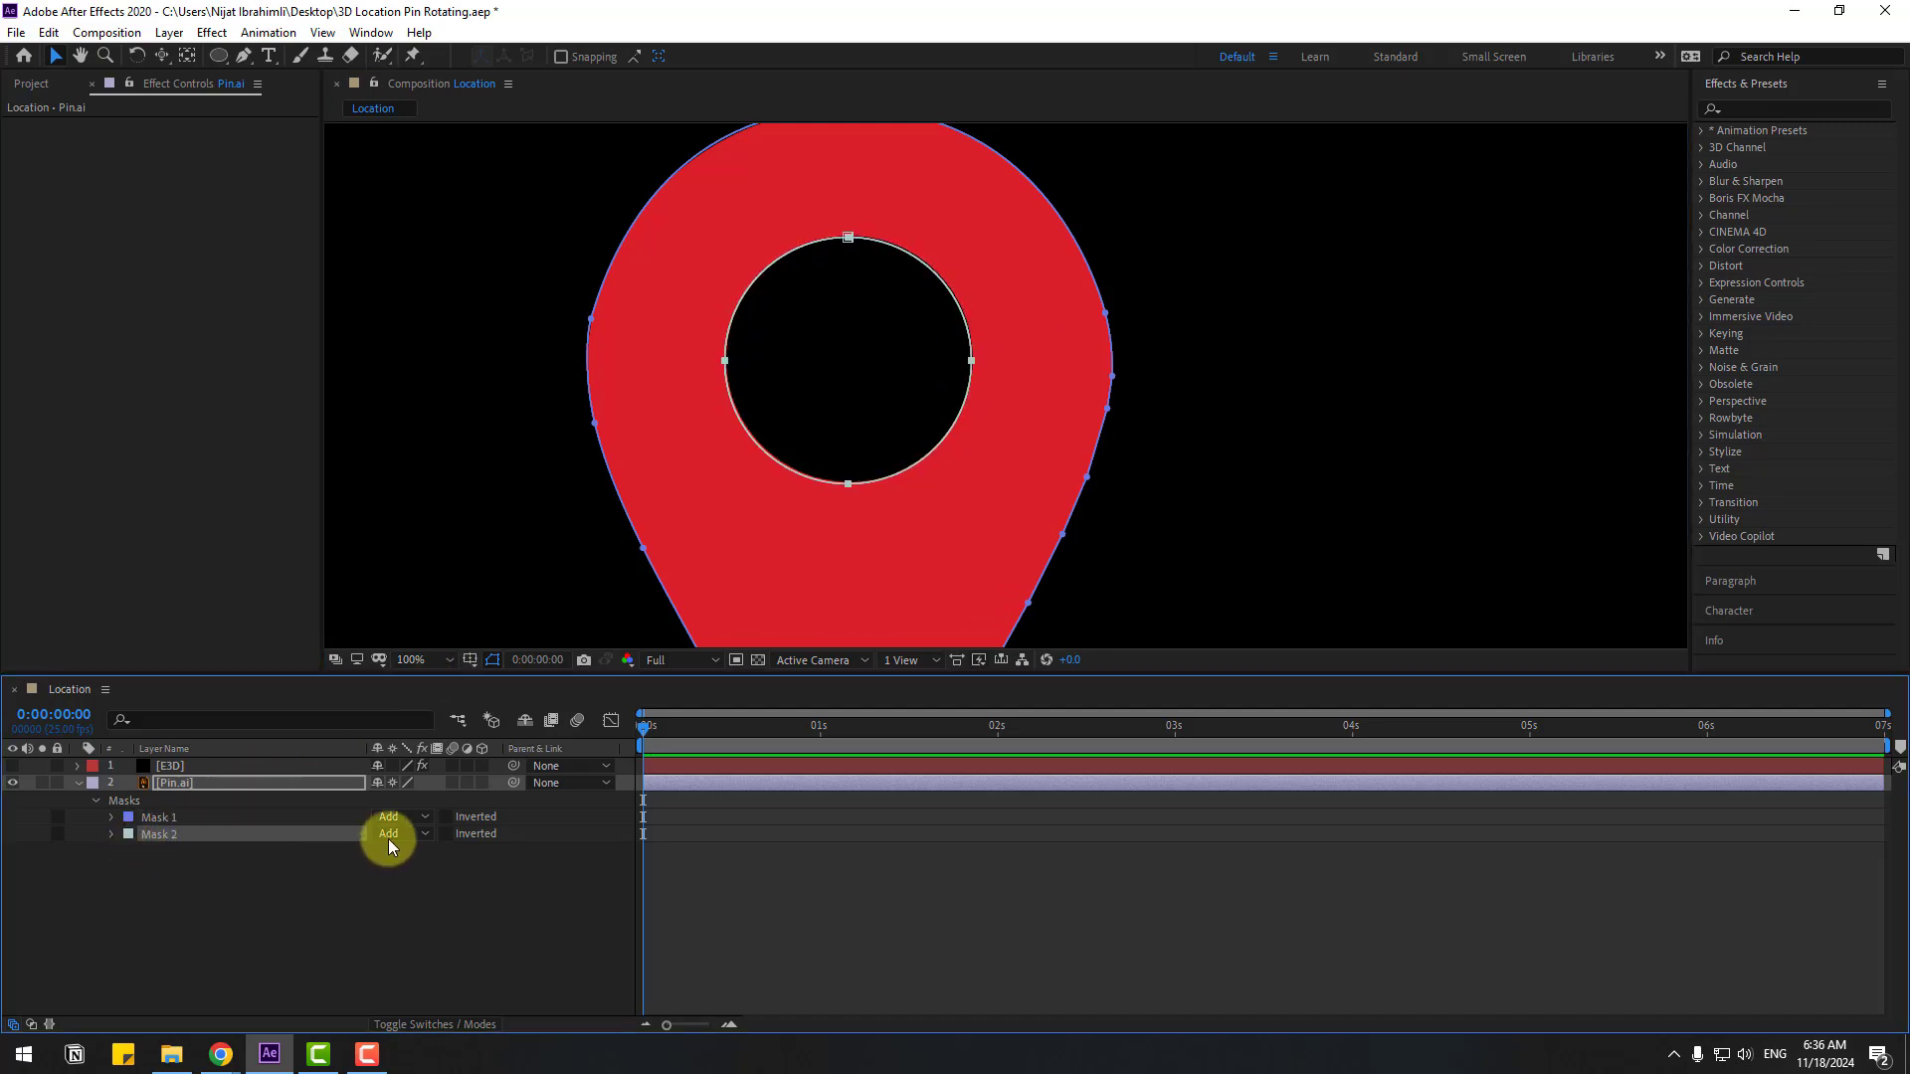
left_click(392, 835)
left_click(427, 899)
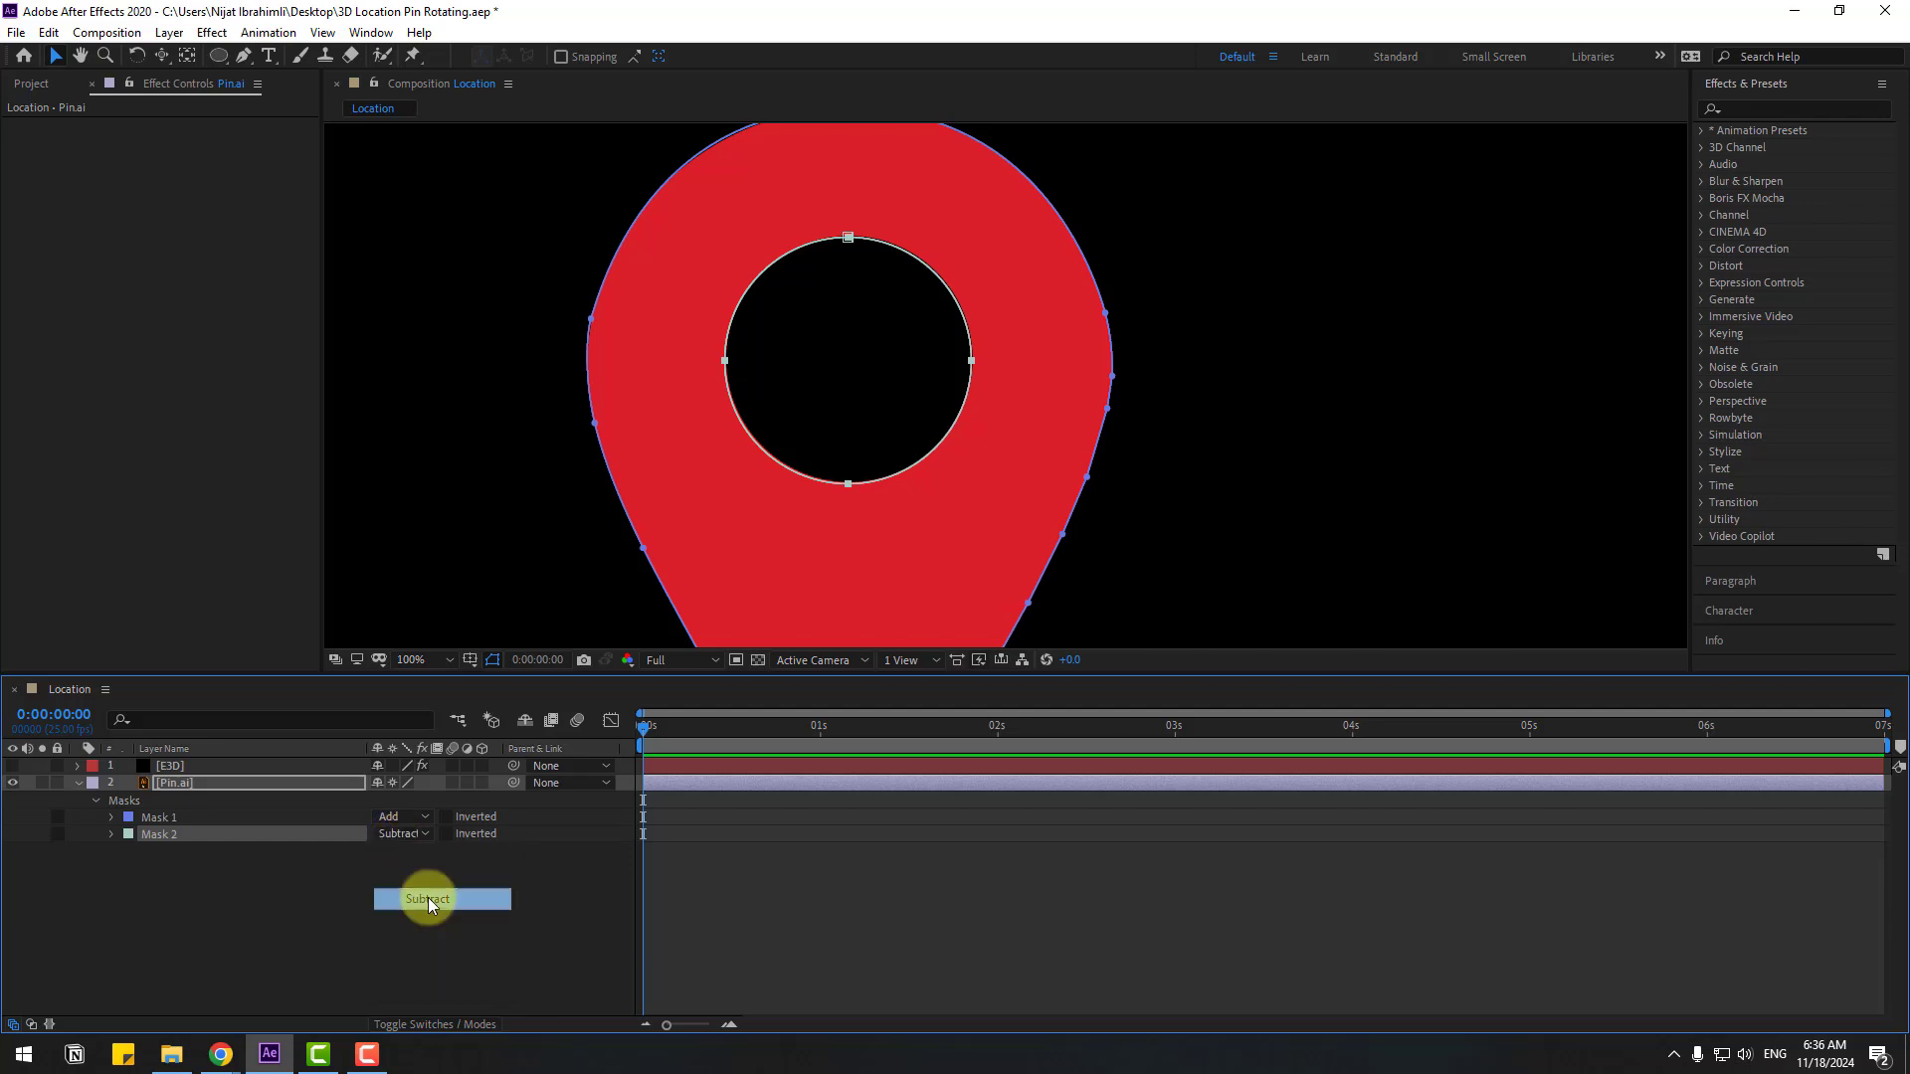
Hide the Pin.ai layer again and make the E3D render visible
left_click(79, 784)
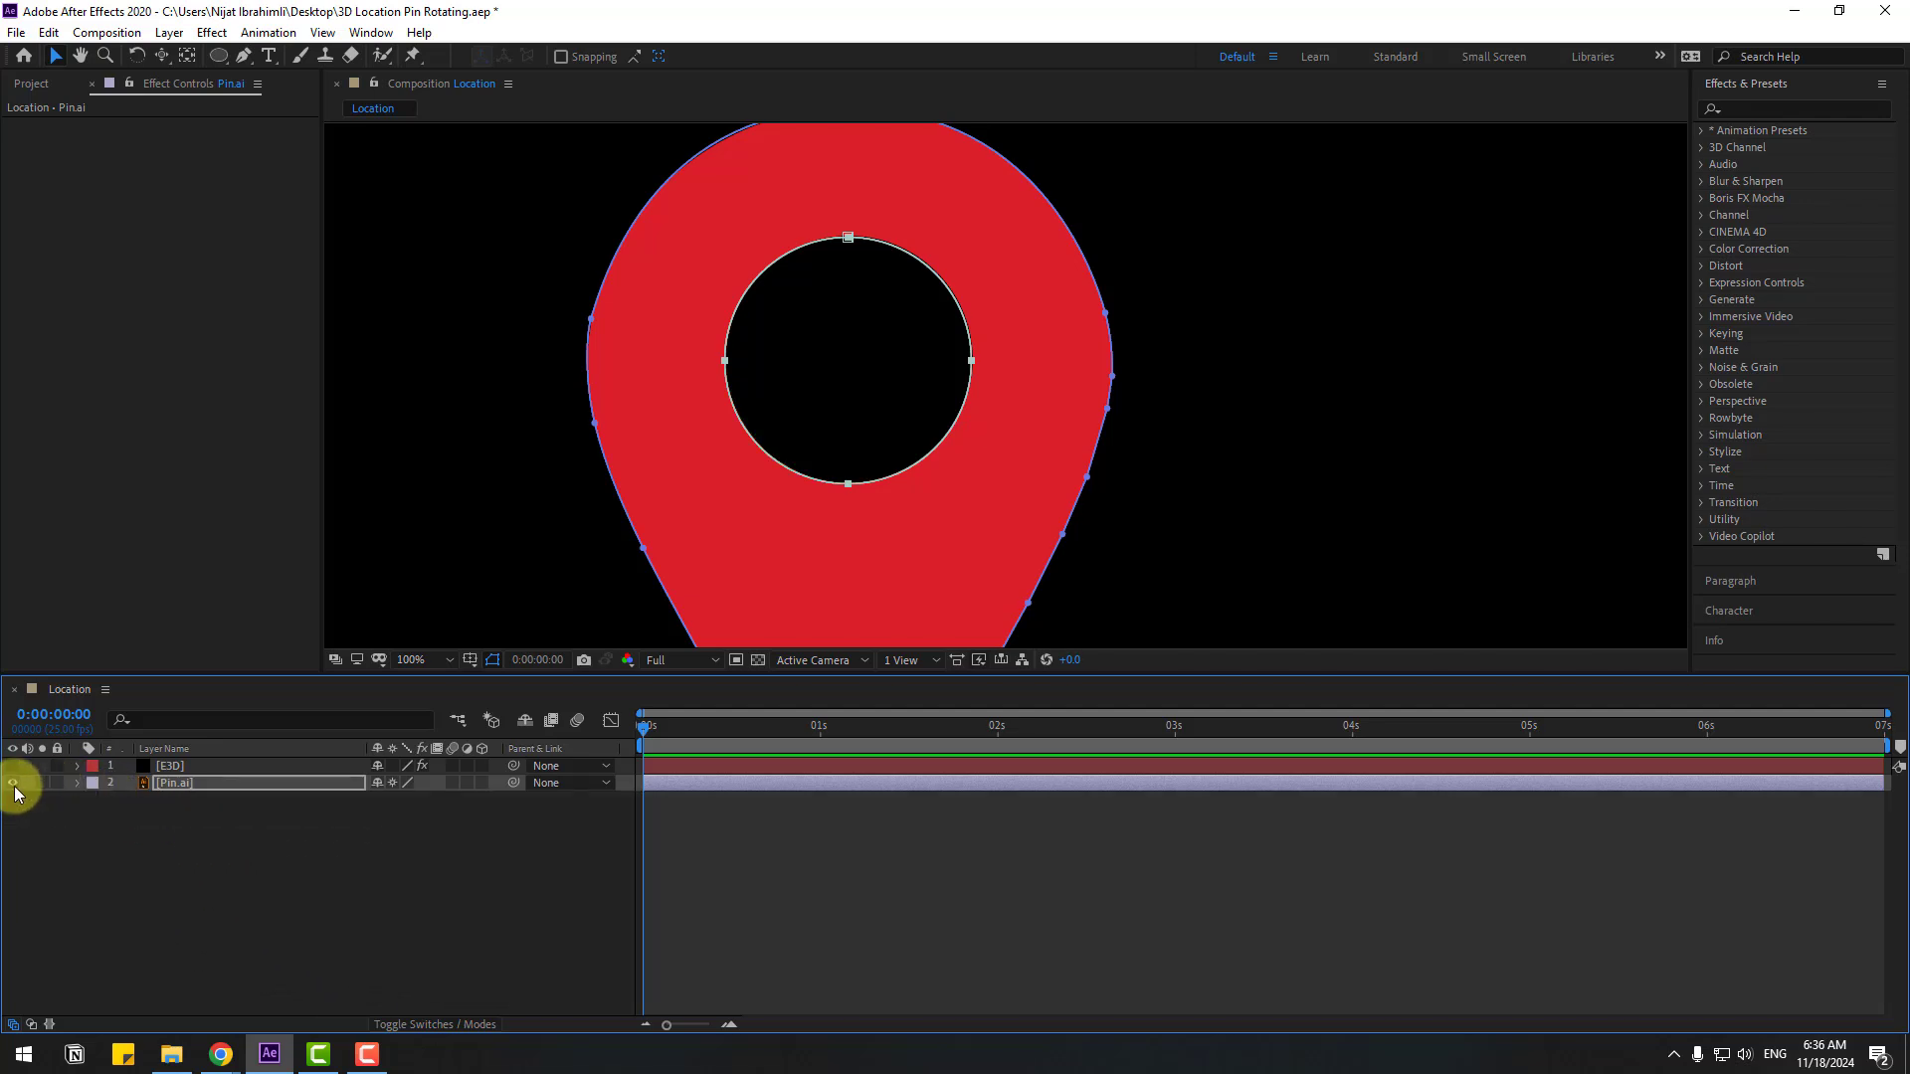
left_click(13, 784)
left_click(12, 765)
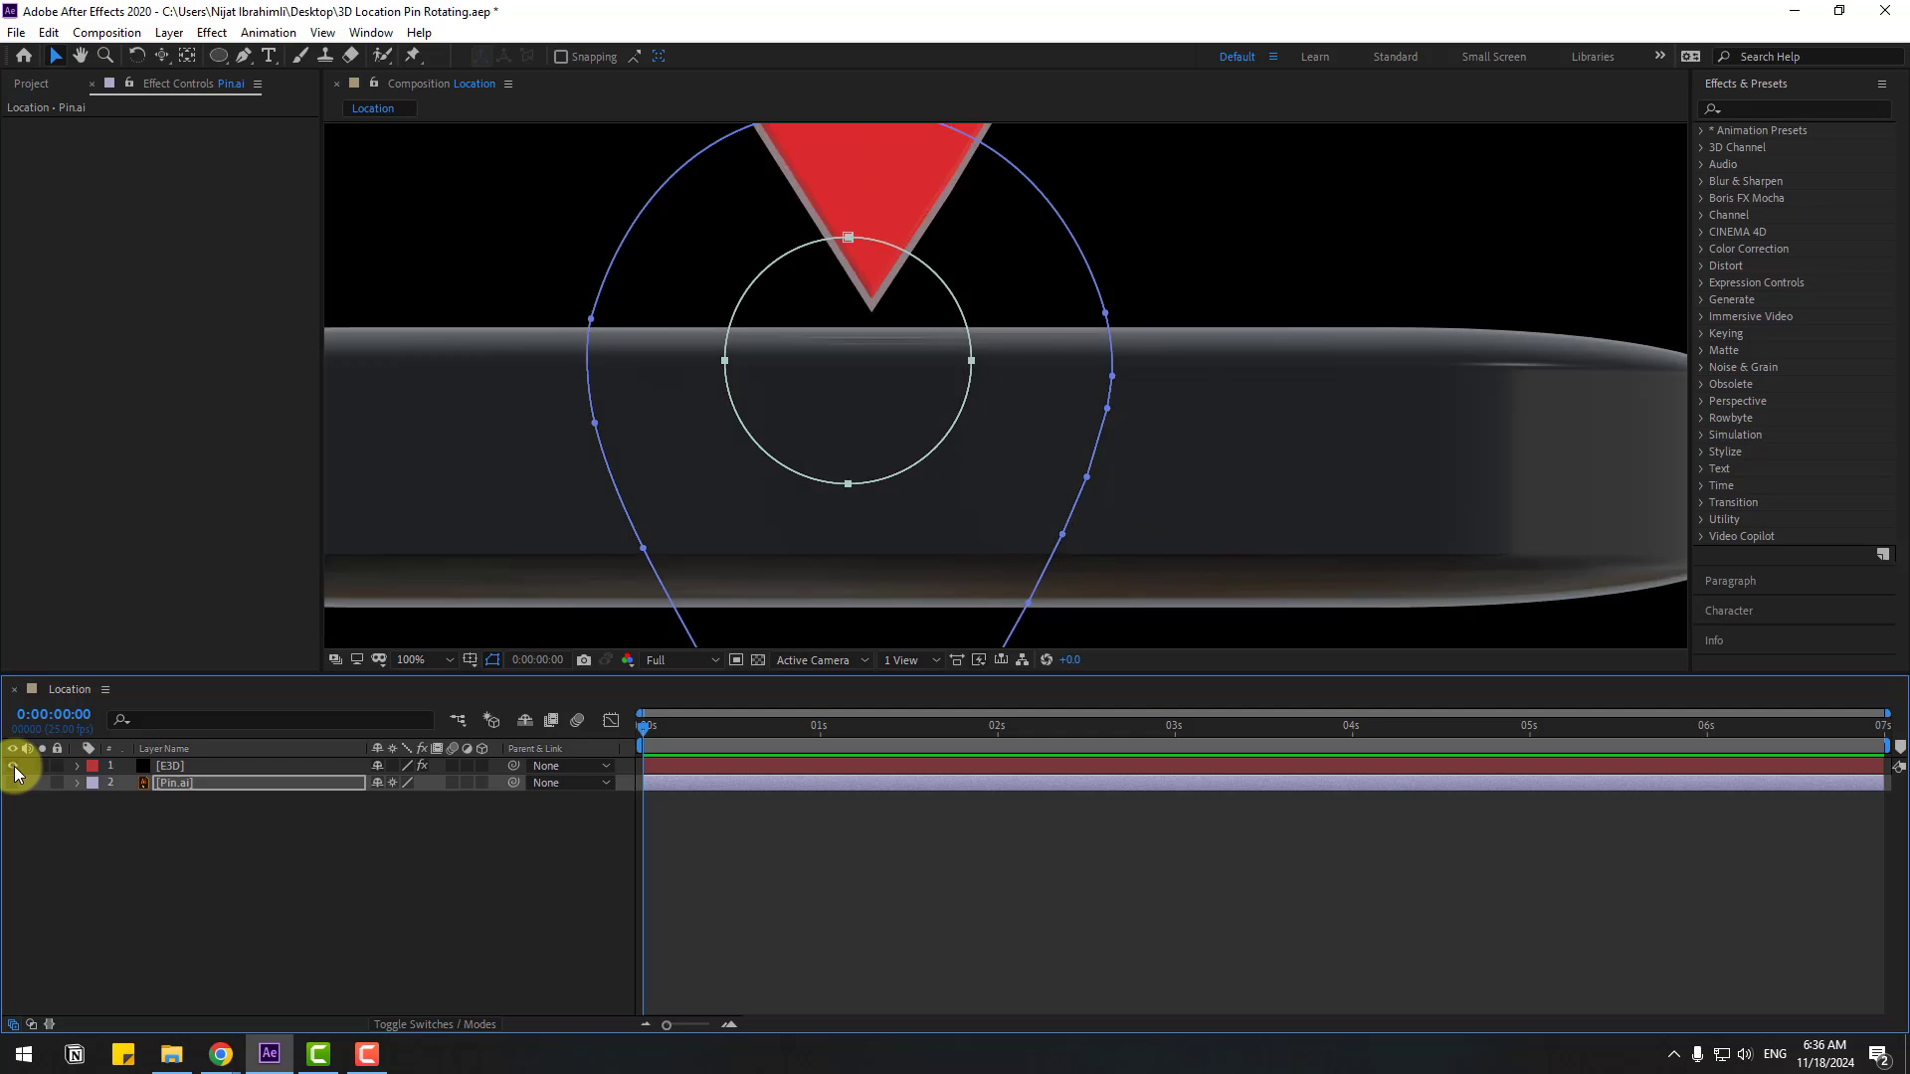
left_click(315, 897)
scroll(849, 342, "down", 2)
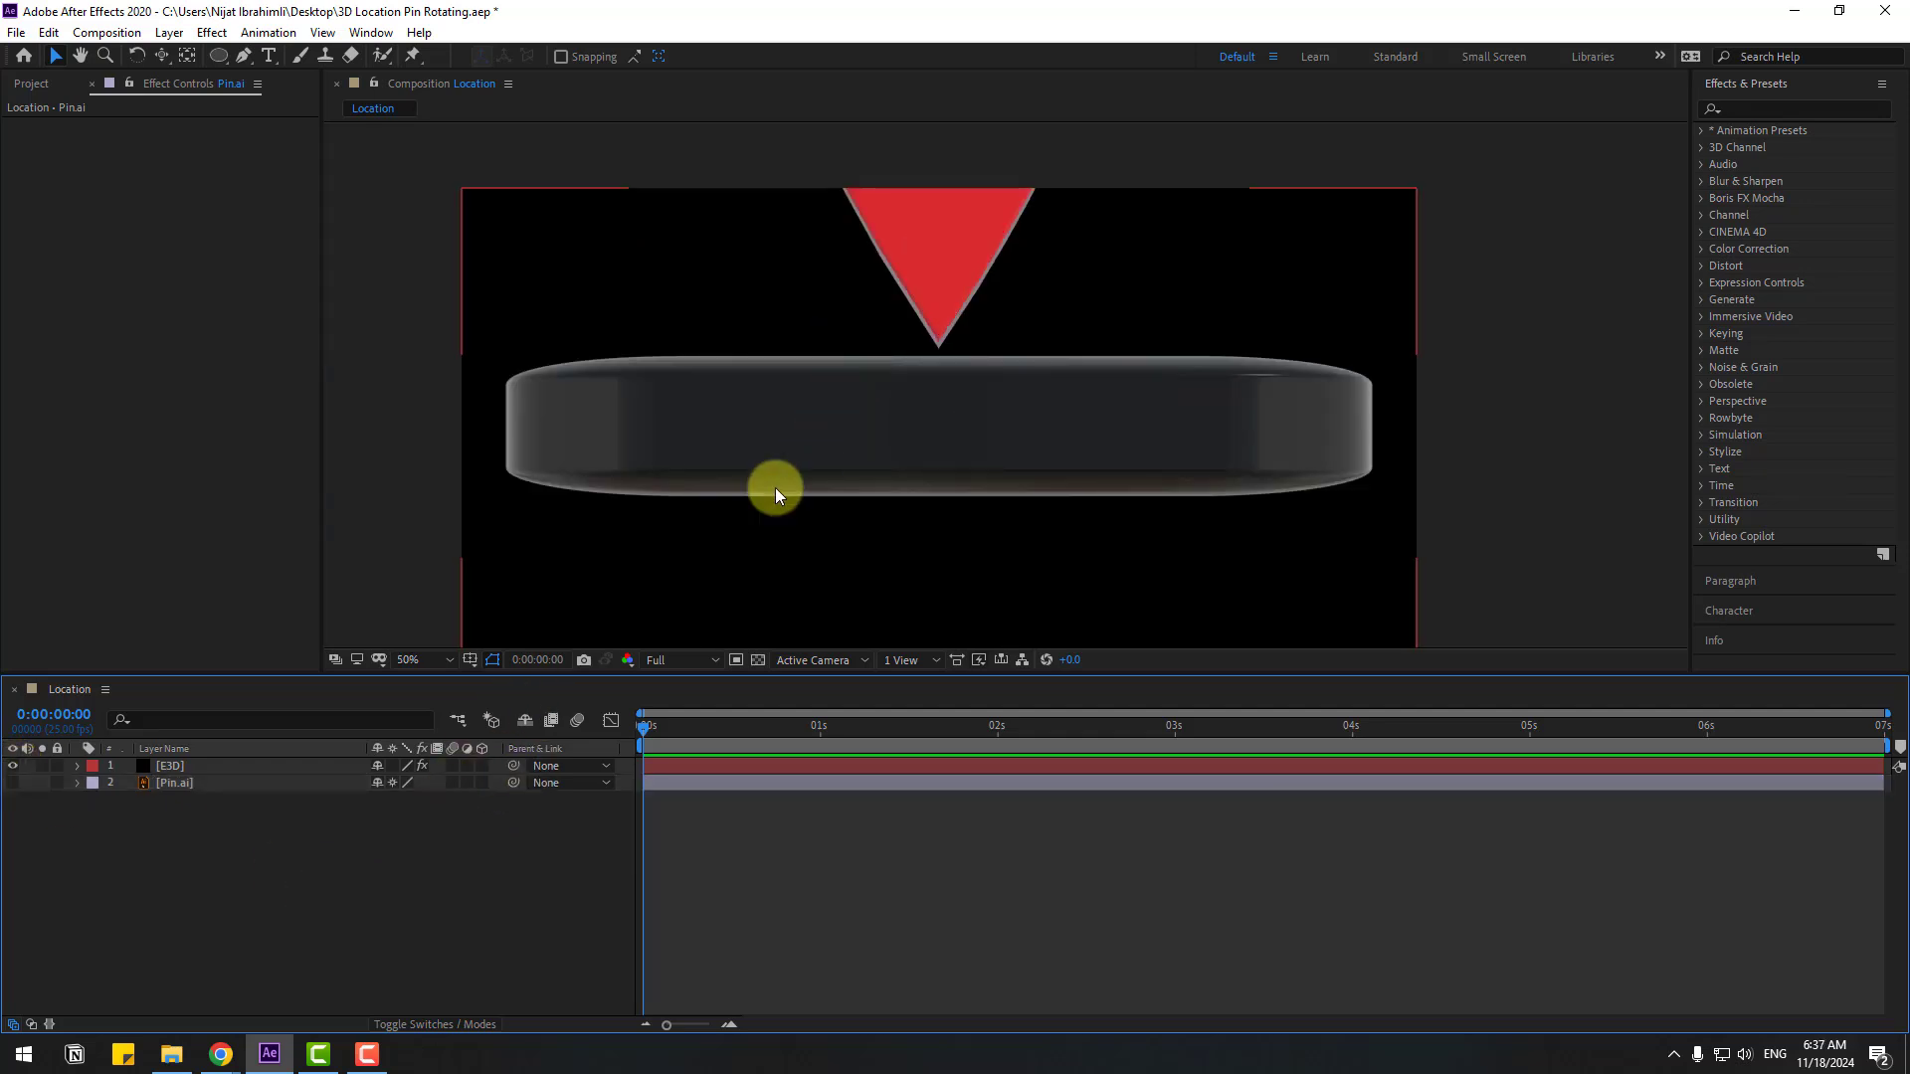
Fit the comp to the viewer and add a new 50mm camera layer, Camera 1
left_click(398, 660)
left_click(410, 690)
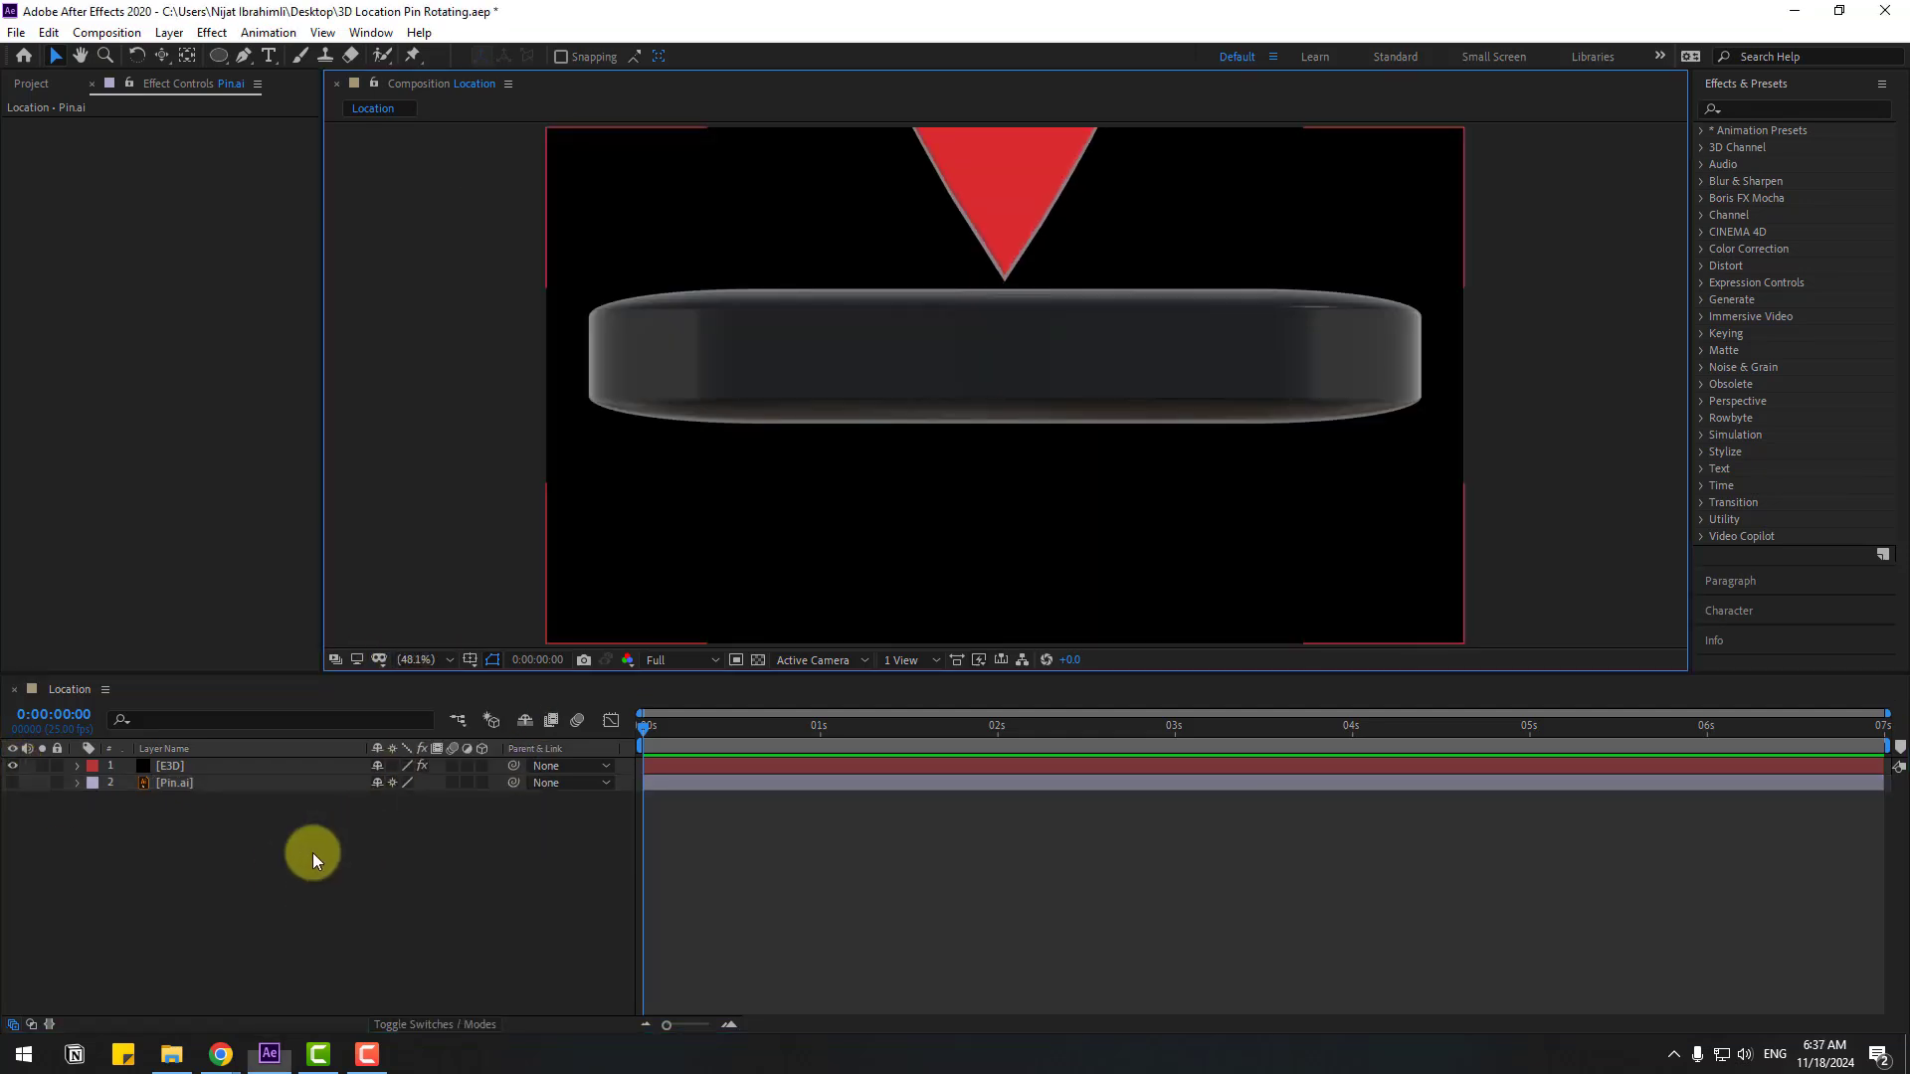
right_click(256, 863)
mouse_move(447, 651)
left_click(541, 744)
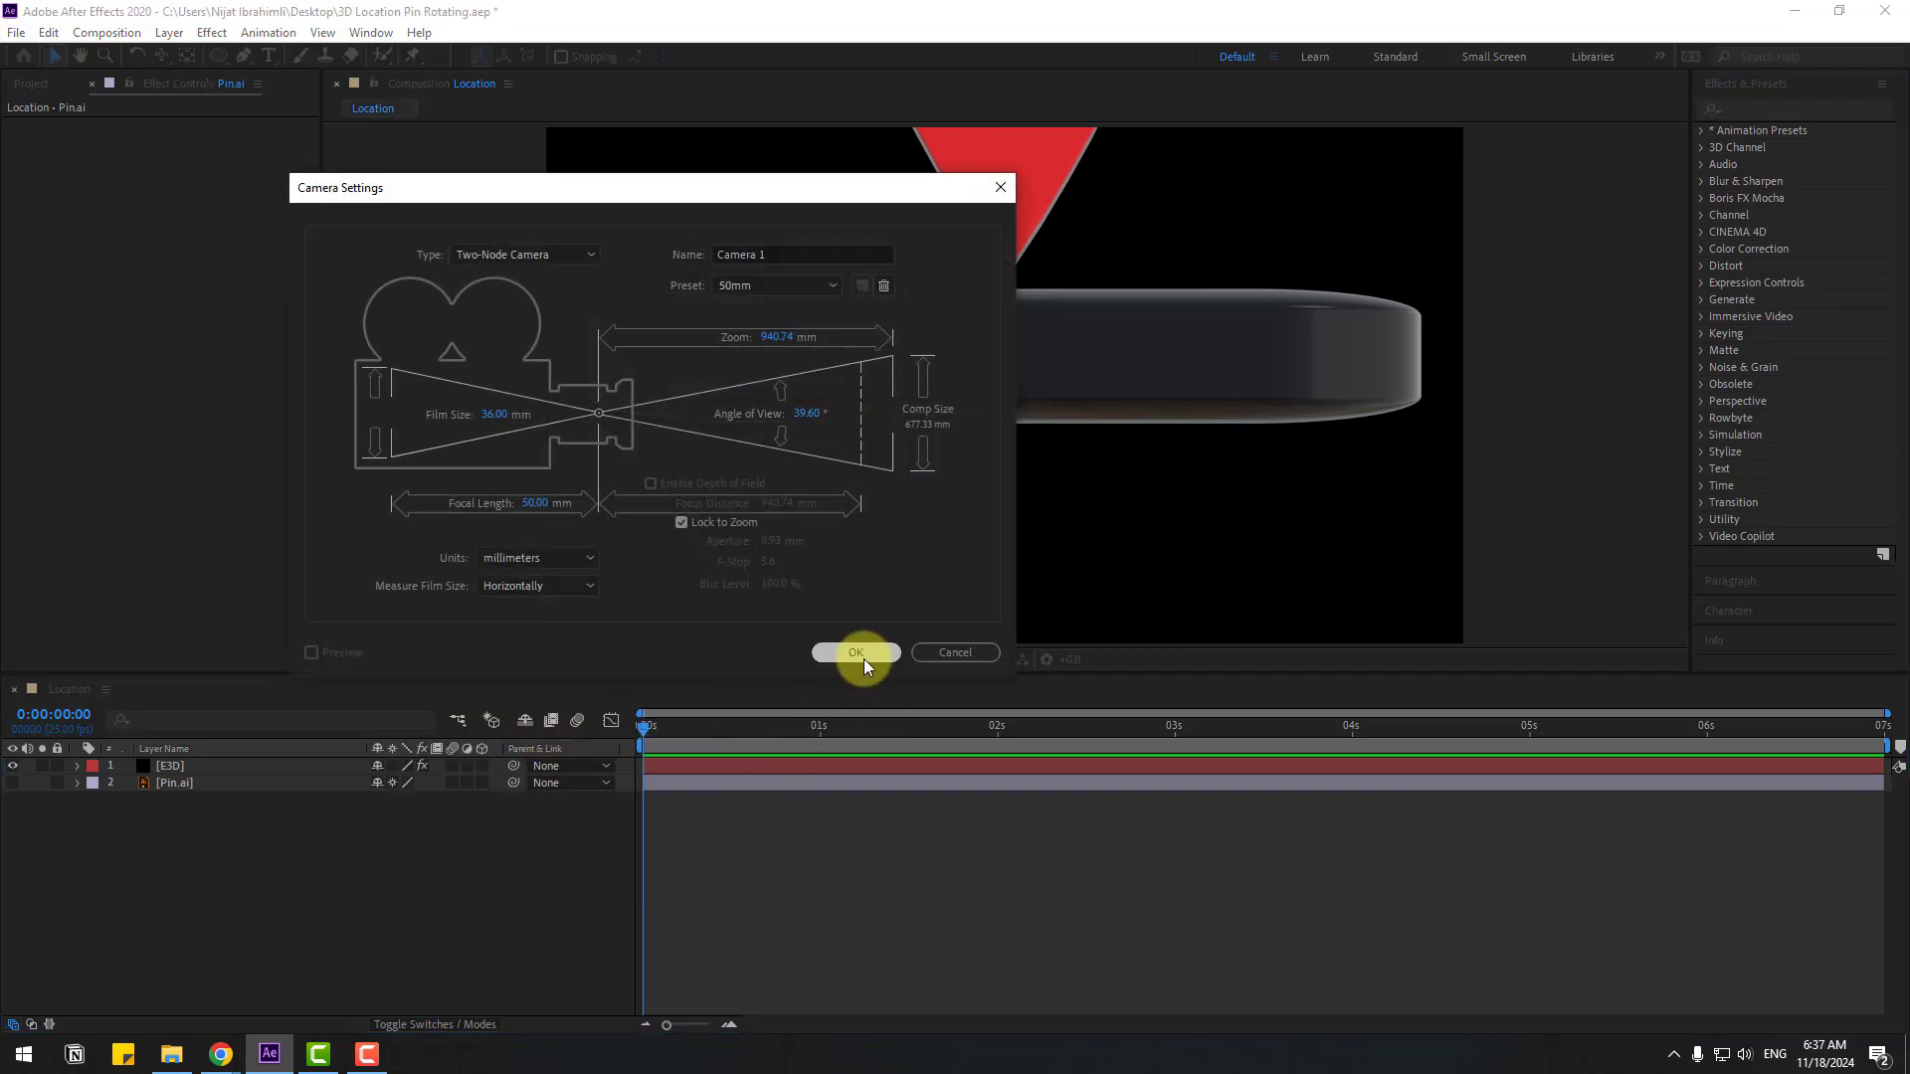
left_click(861, 656)
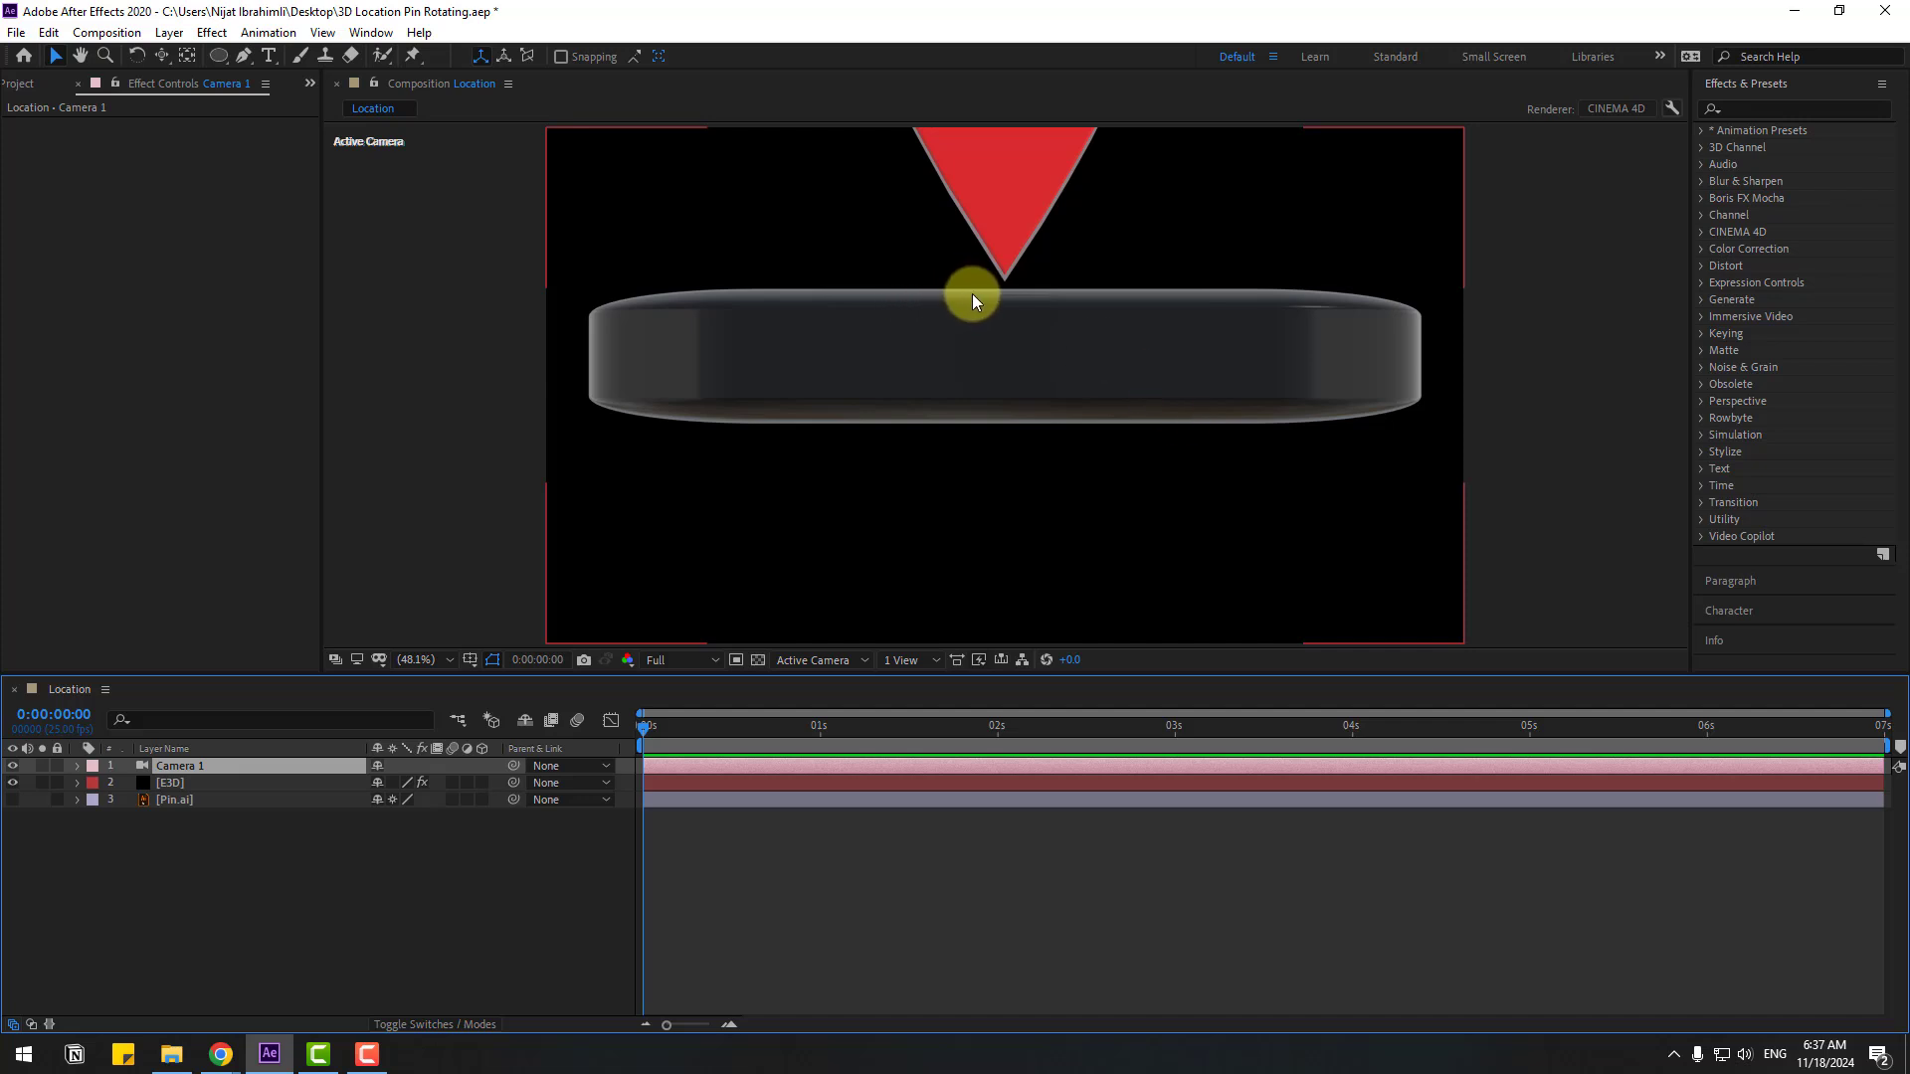
Dolly the camera back with the Track Z Camera Tool so the whole pin fits
left_click(160, 60)
left_click_drag(159, 58, 270, 120)
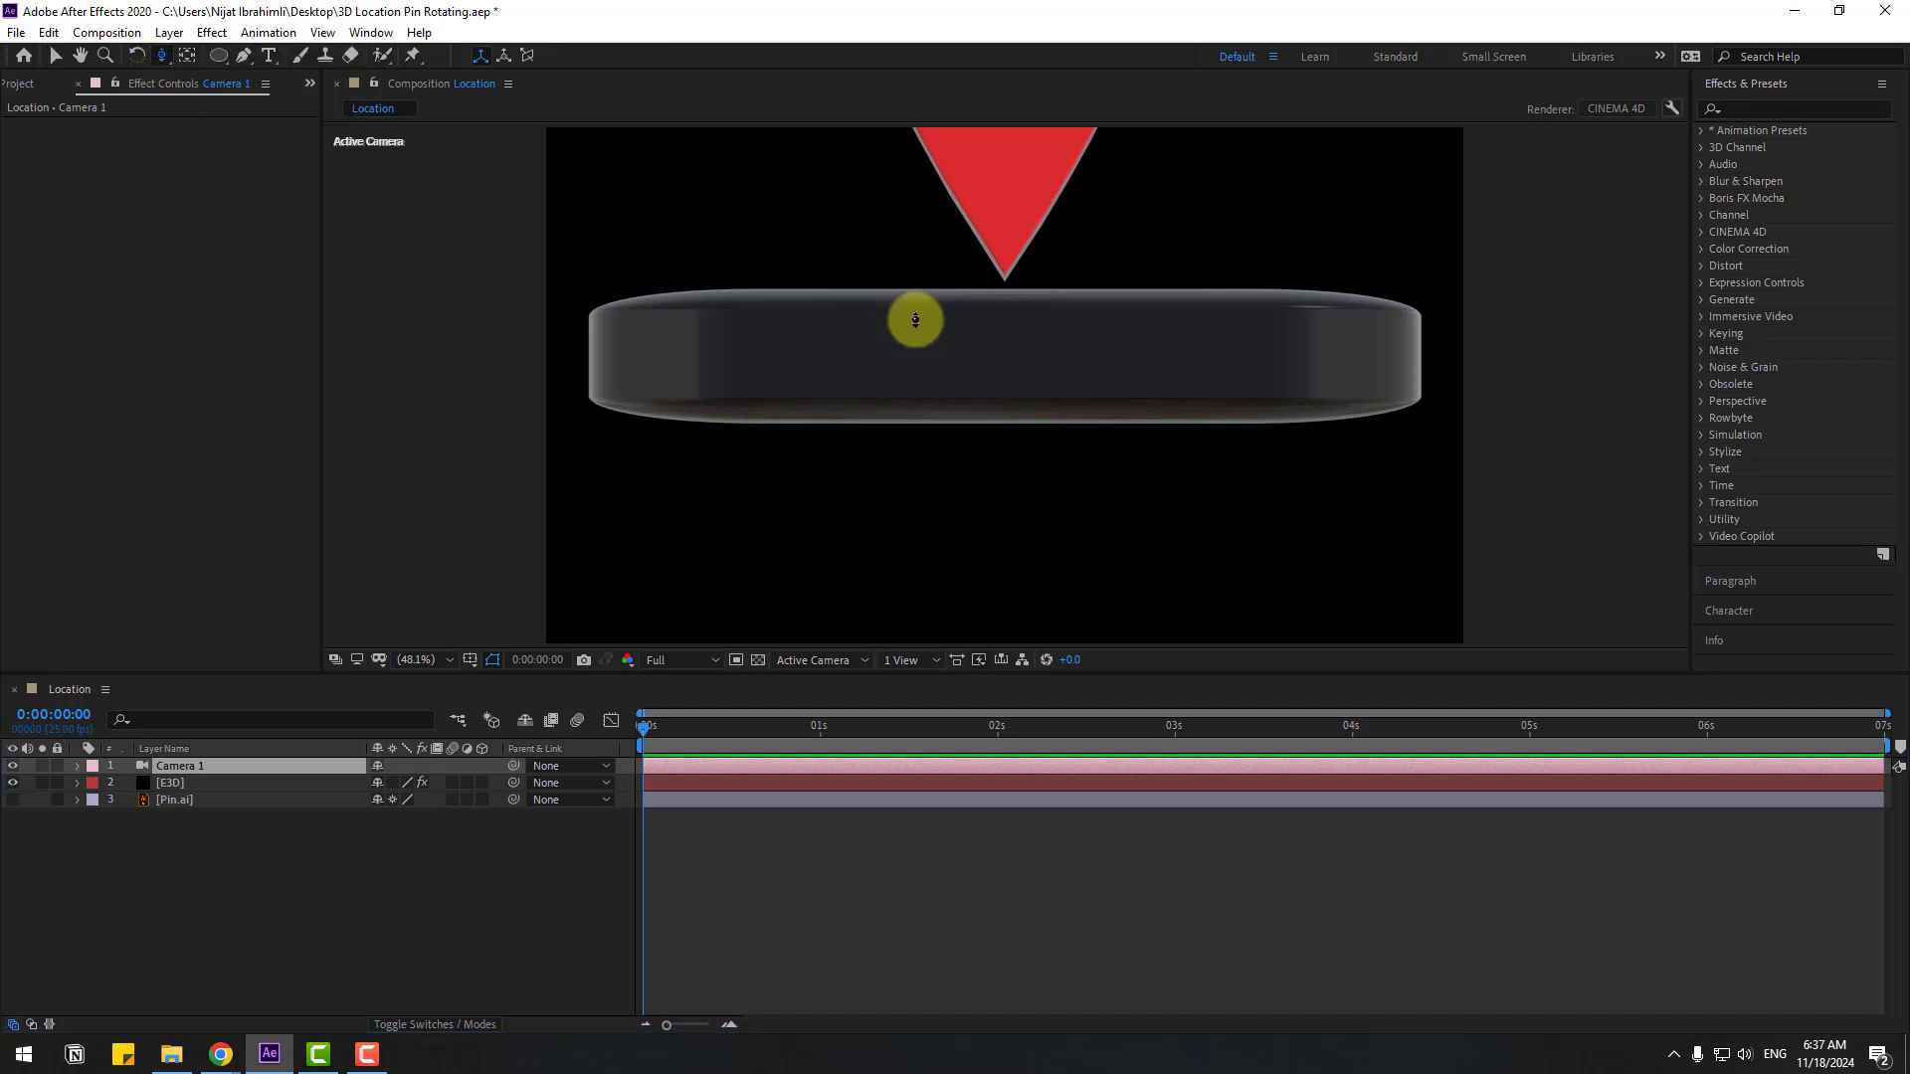
left_click_drag(1049, 273, 908, 567)
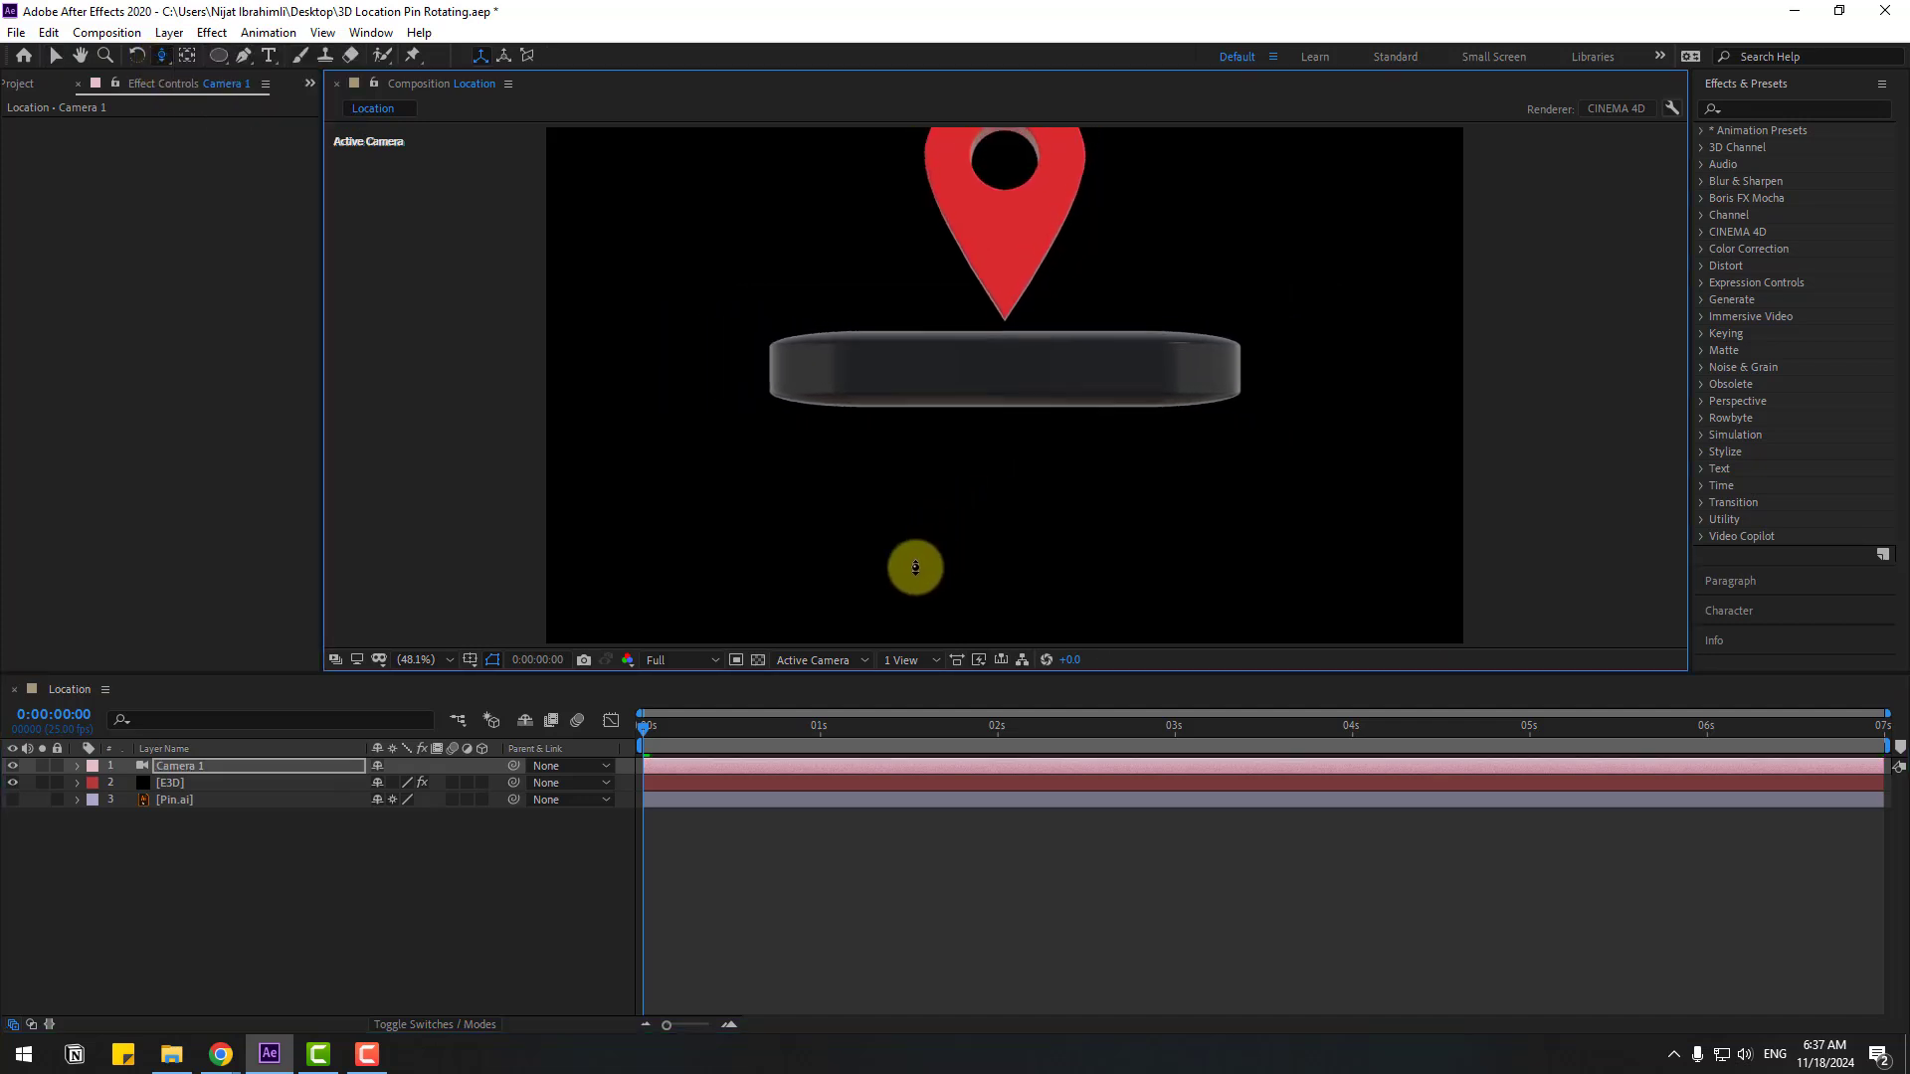
Orbit the camera to see the pin and base in perspective
key("c")
left_click_drag(925, 235, 994, 384)
key("v")
In E3D's Element Render Settings, set Add Lighting to Natural after trying Cinema and Basic
left_click(176, 782)
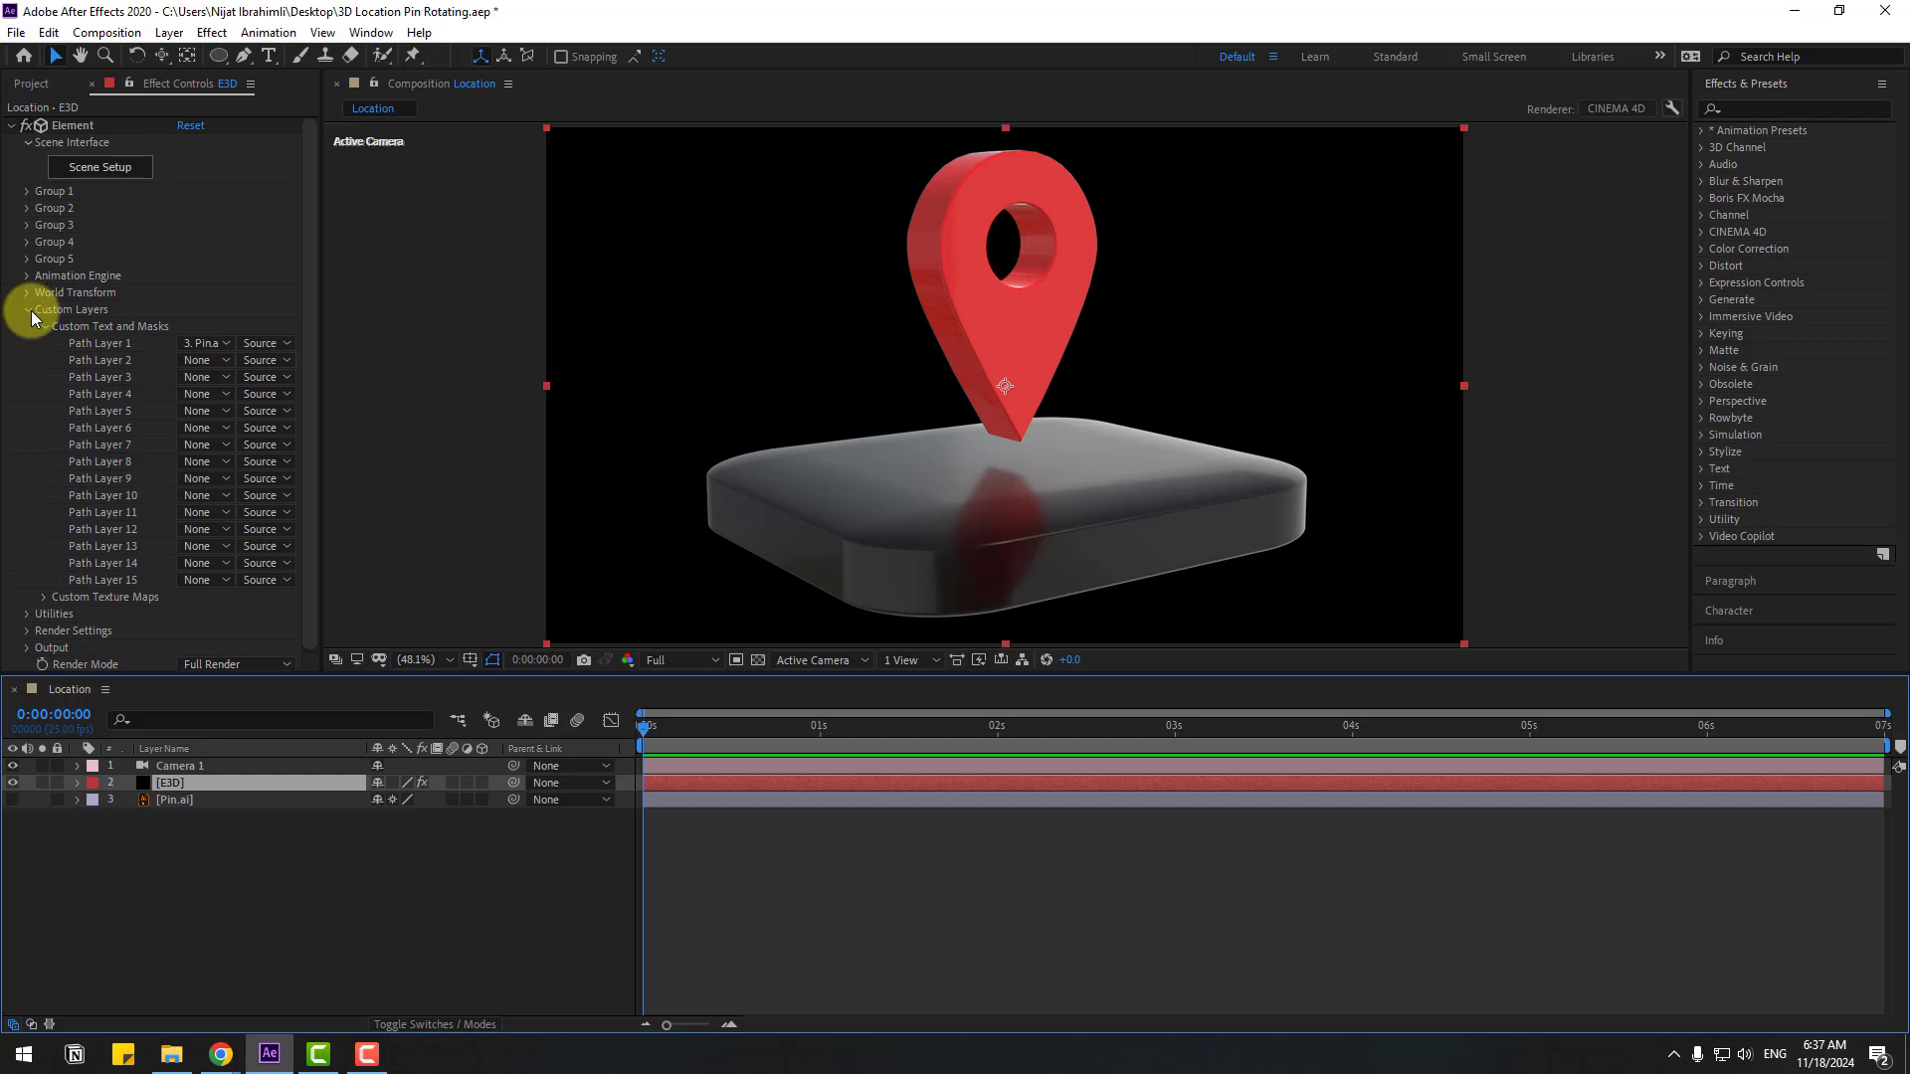
left_click(28, 310)
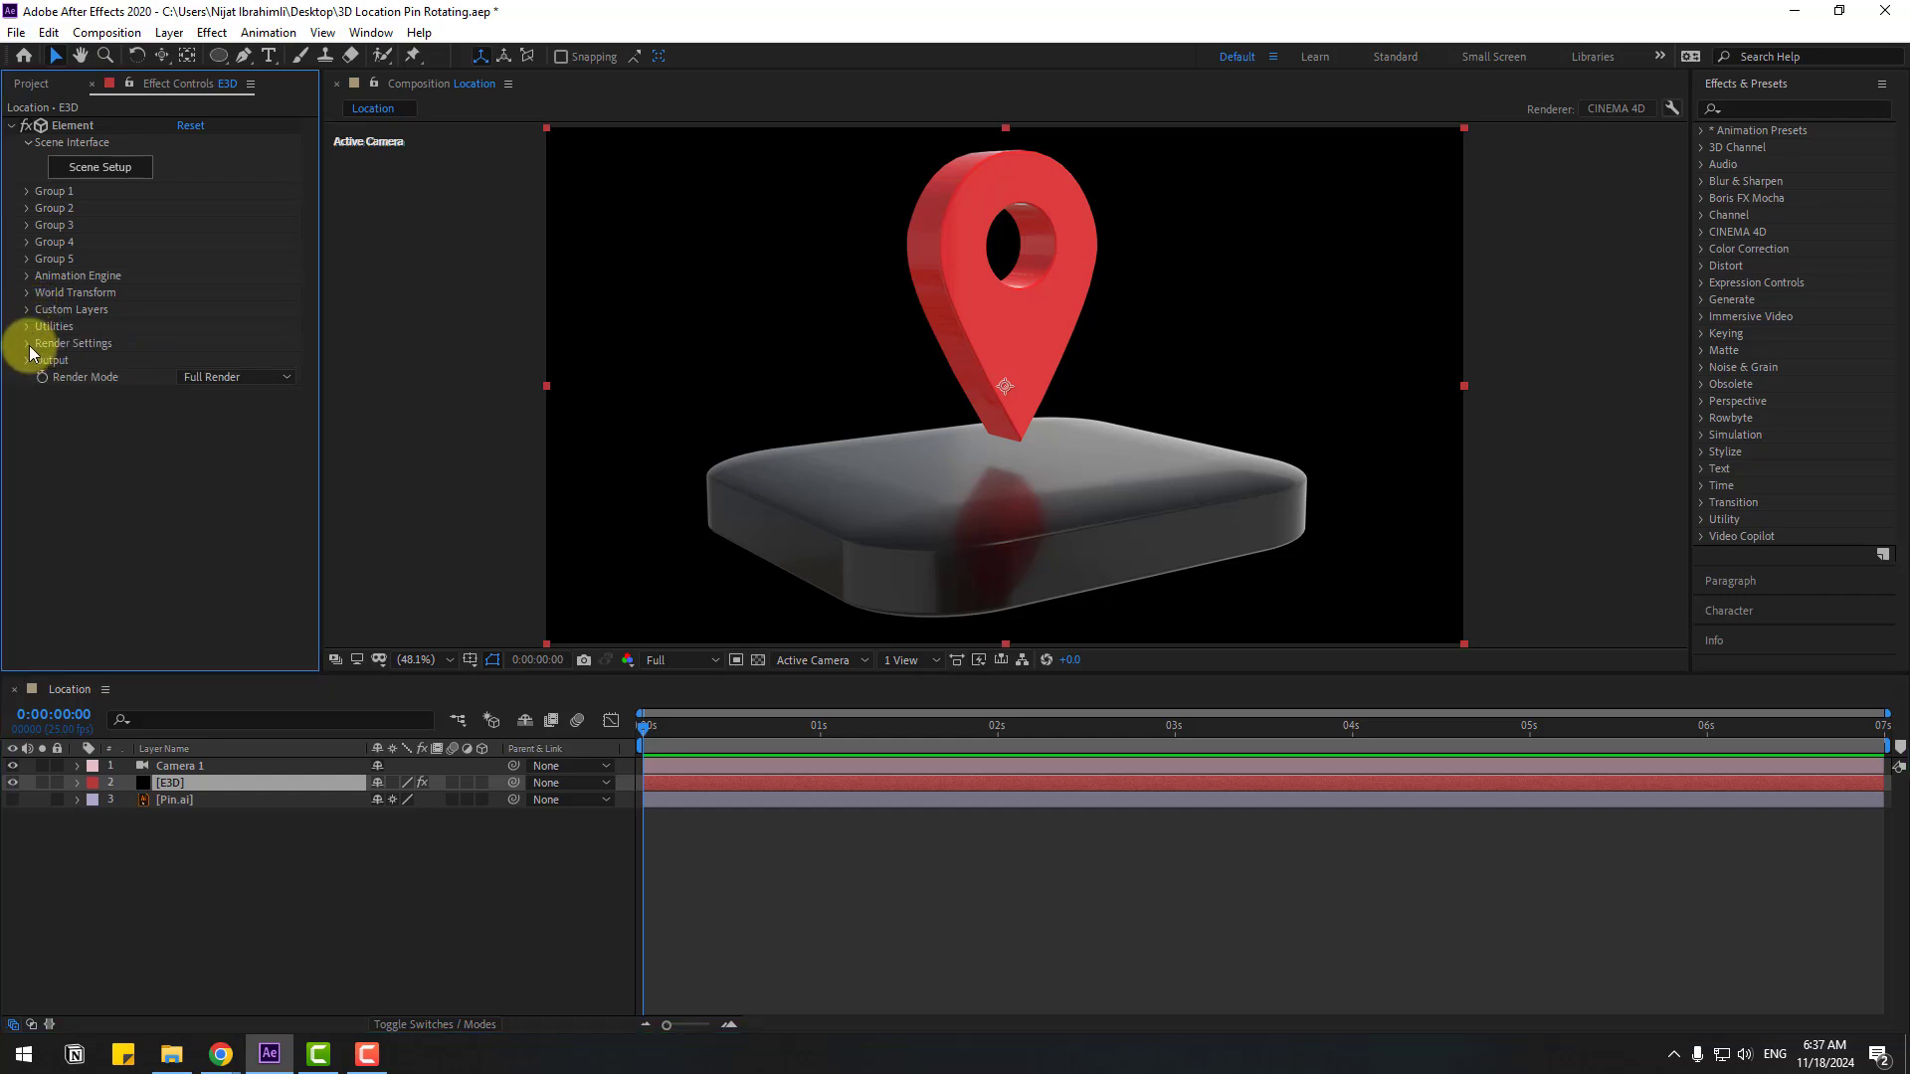
left_click(28, 343)
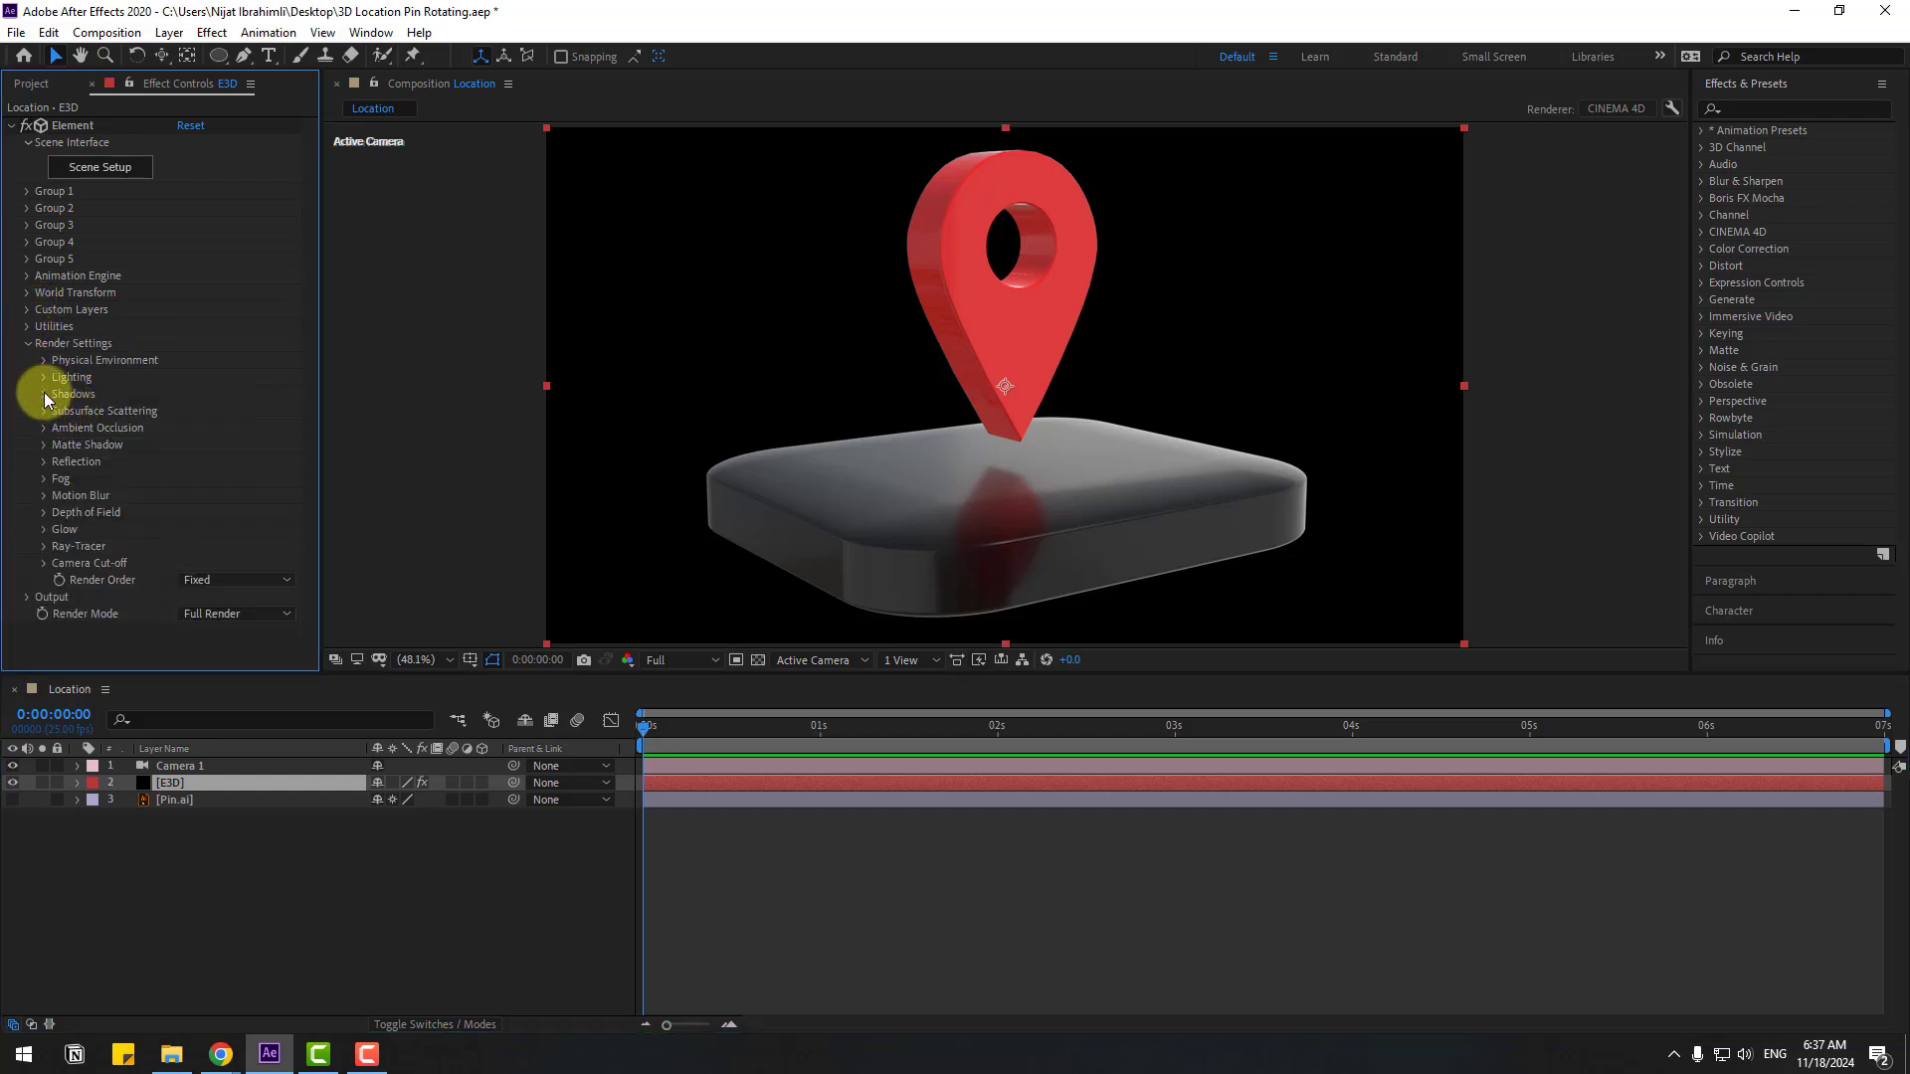
left_click(43, 382)
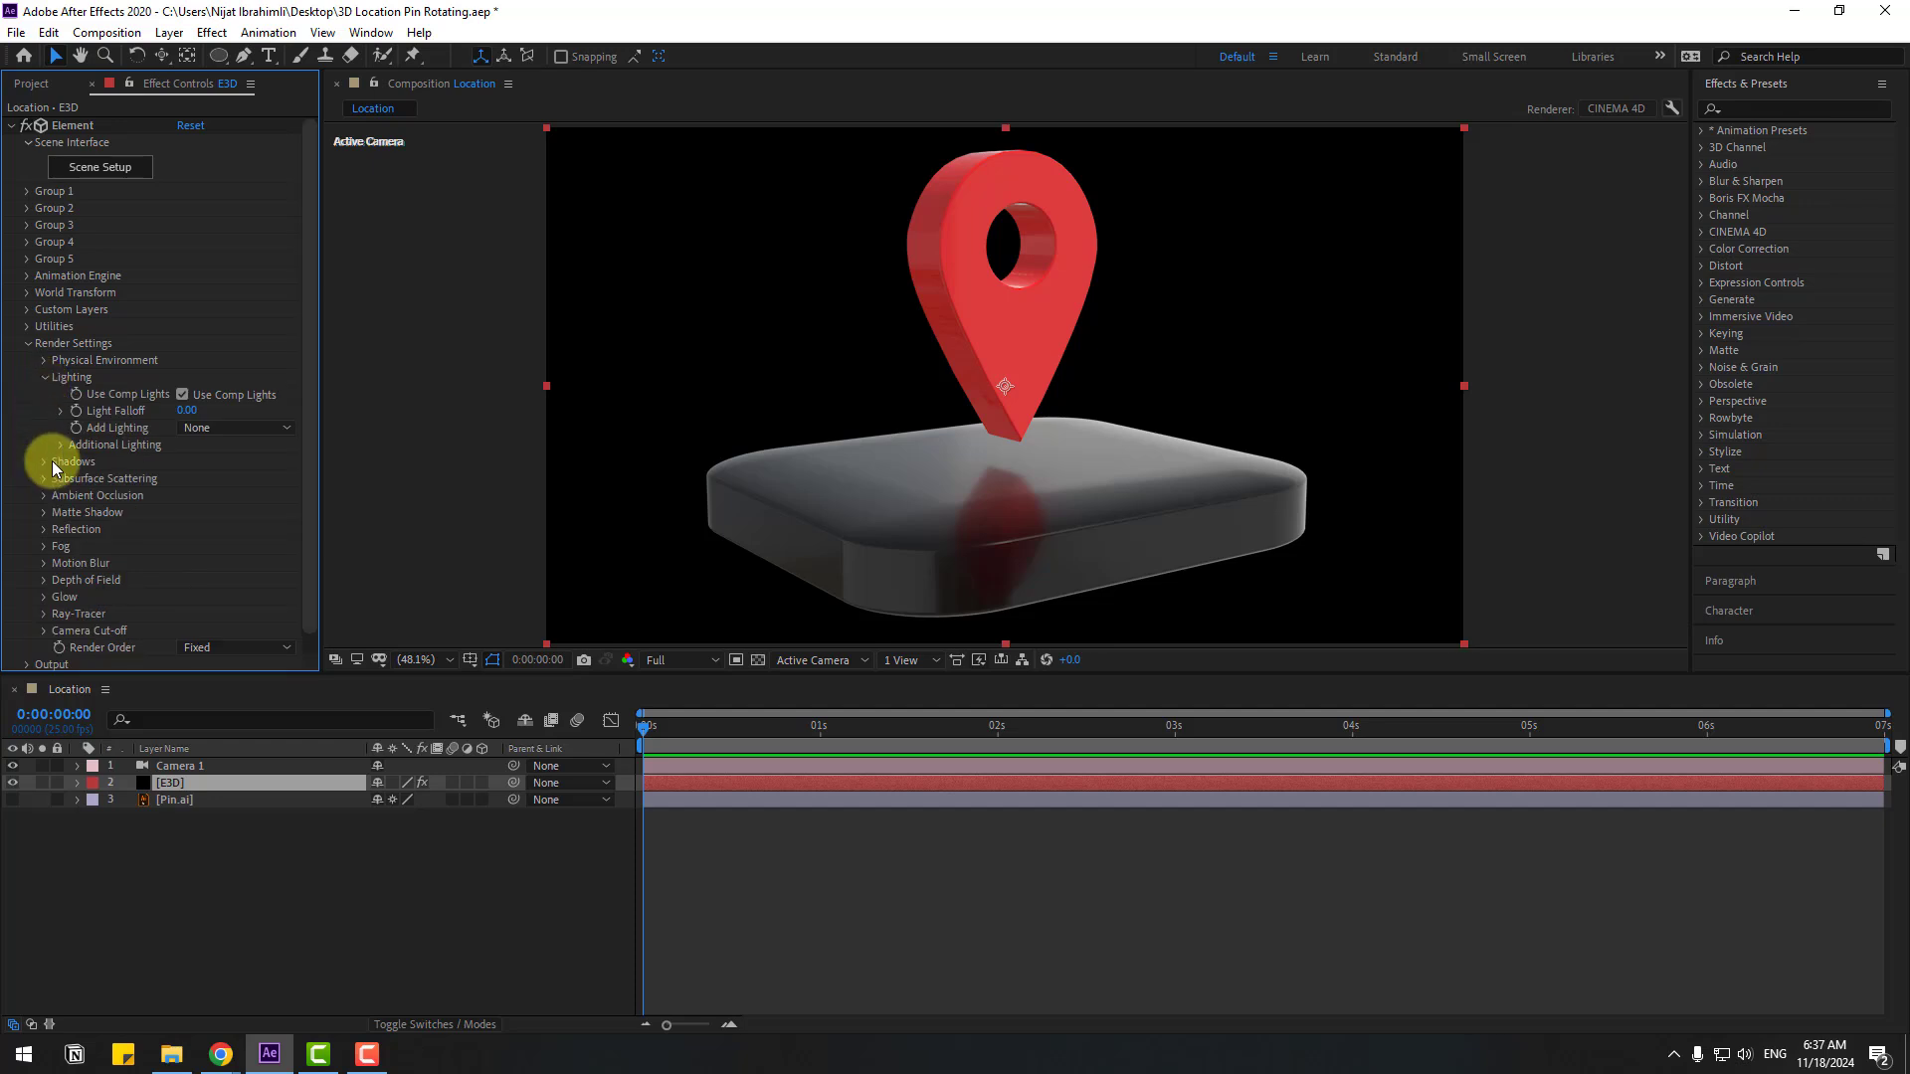
left_click(201, 428)
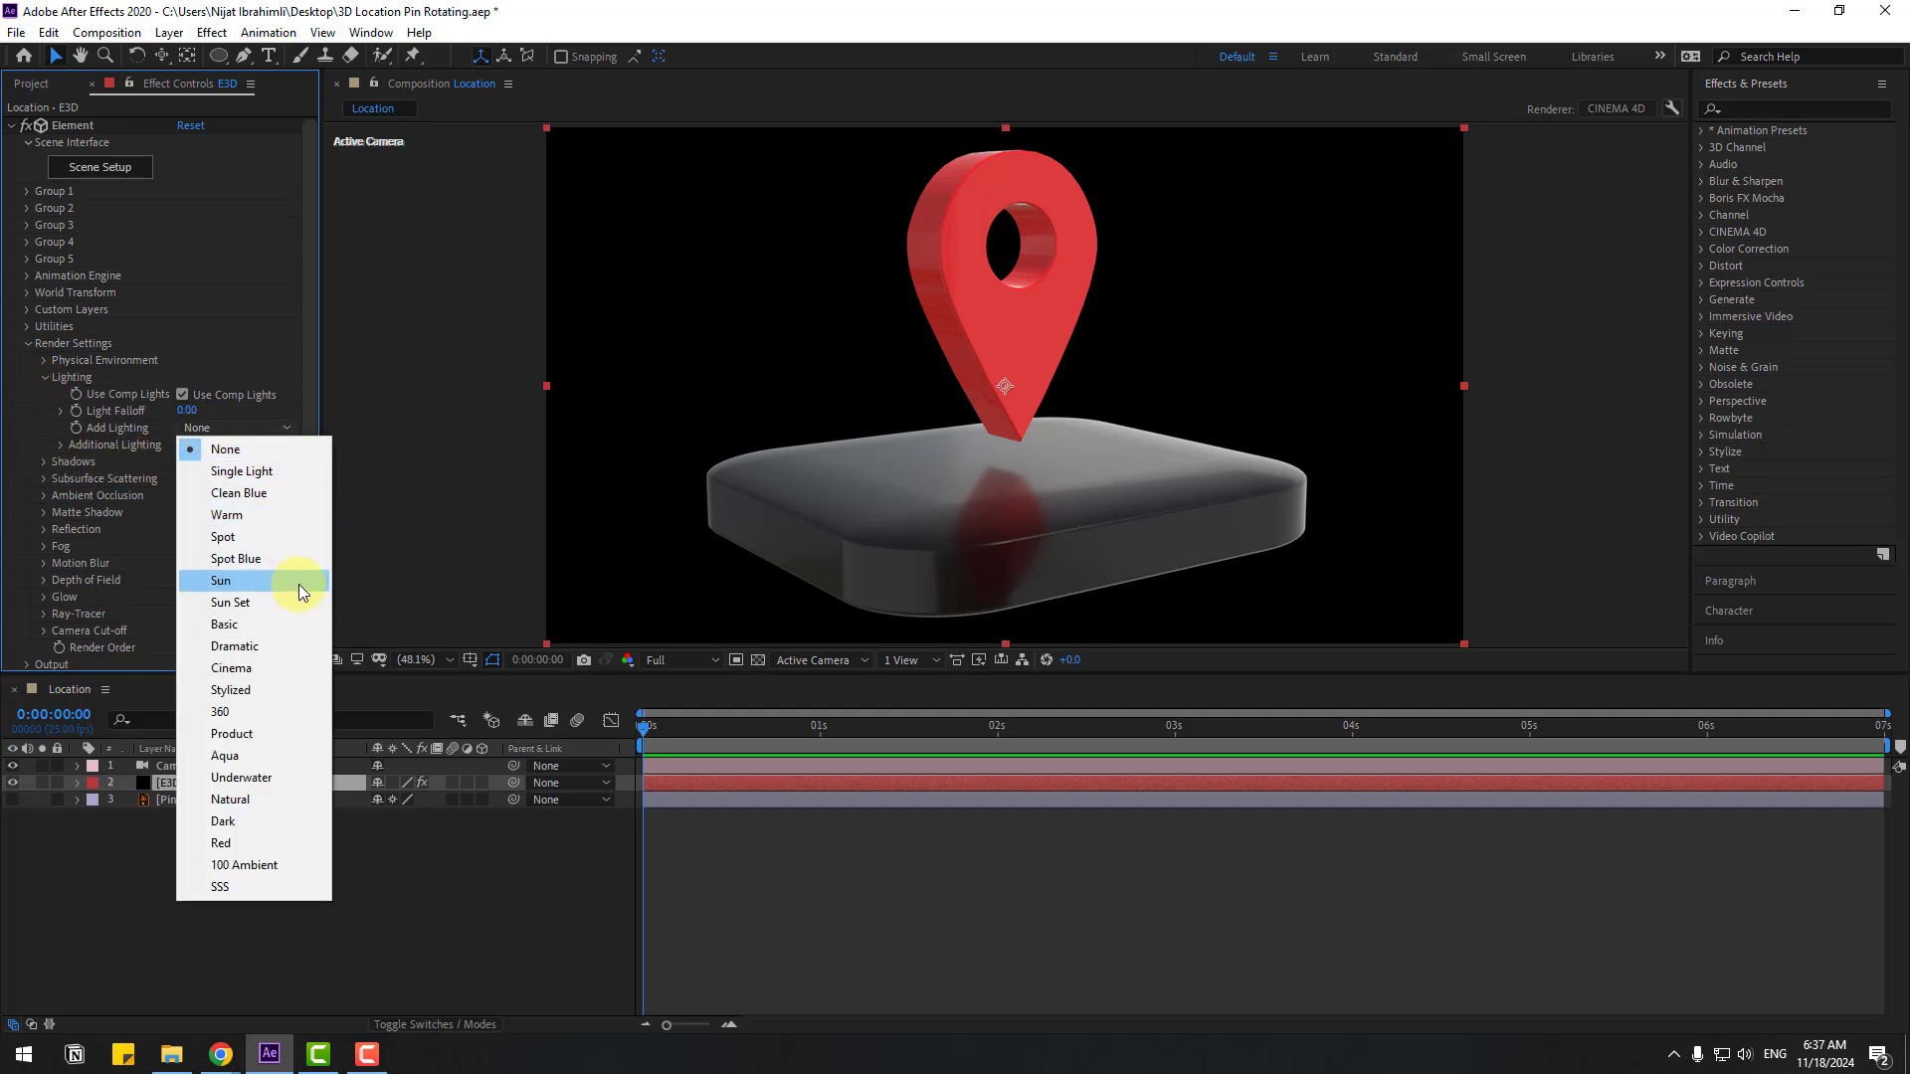
left_click(233, 670)
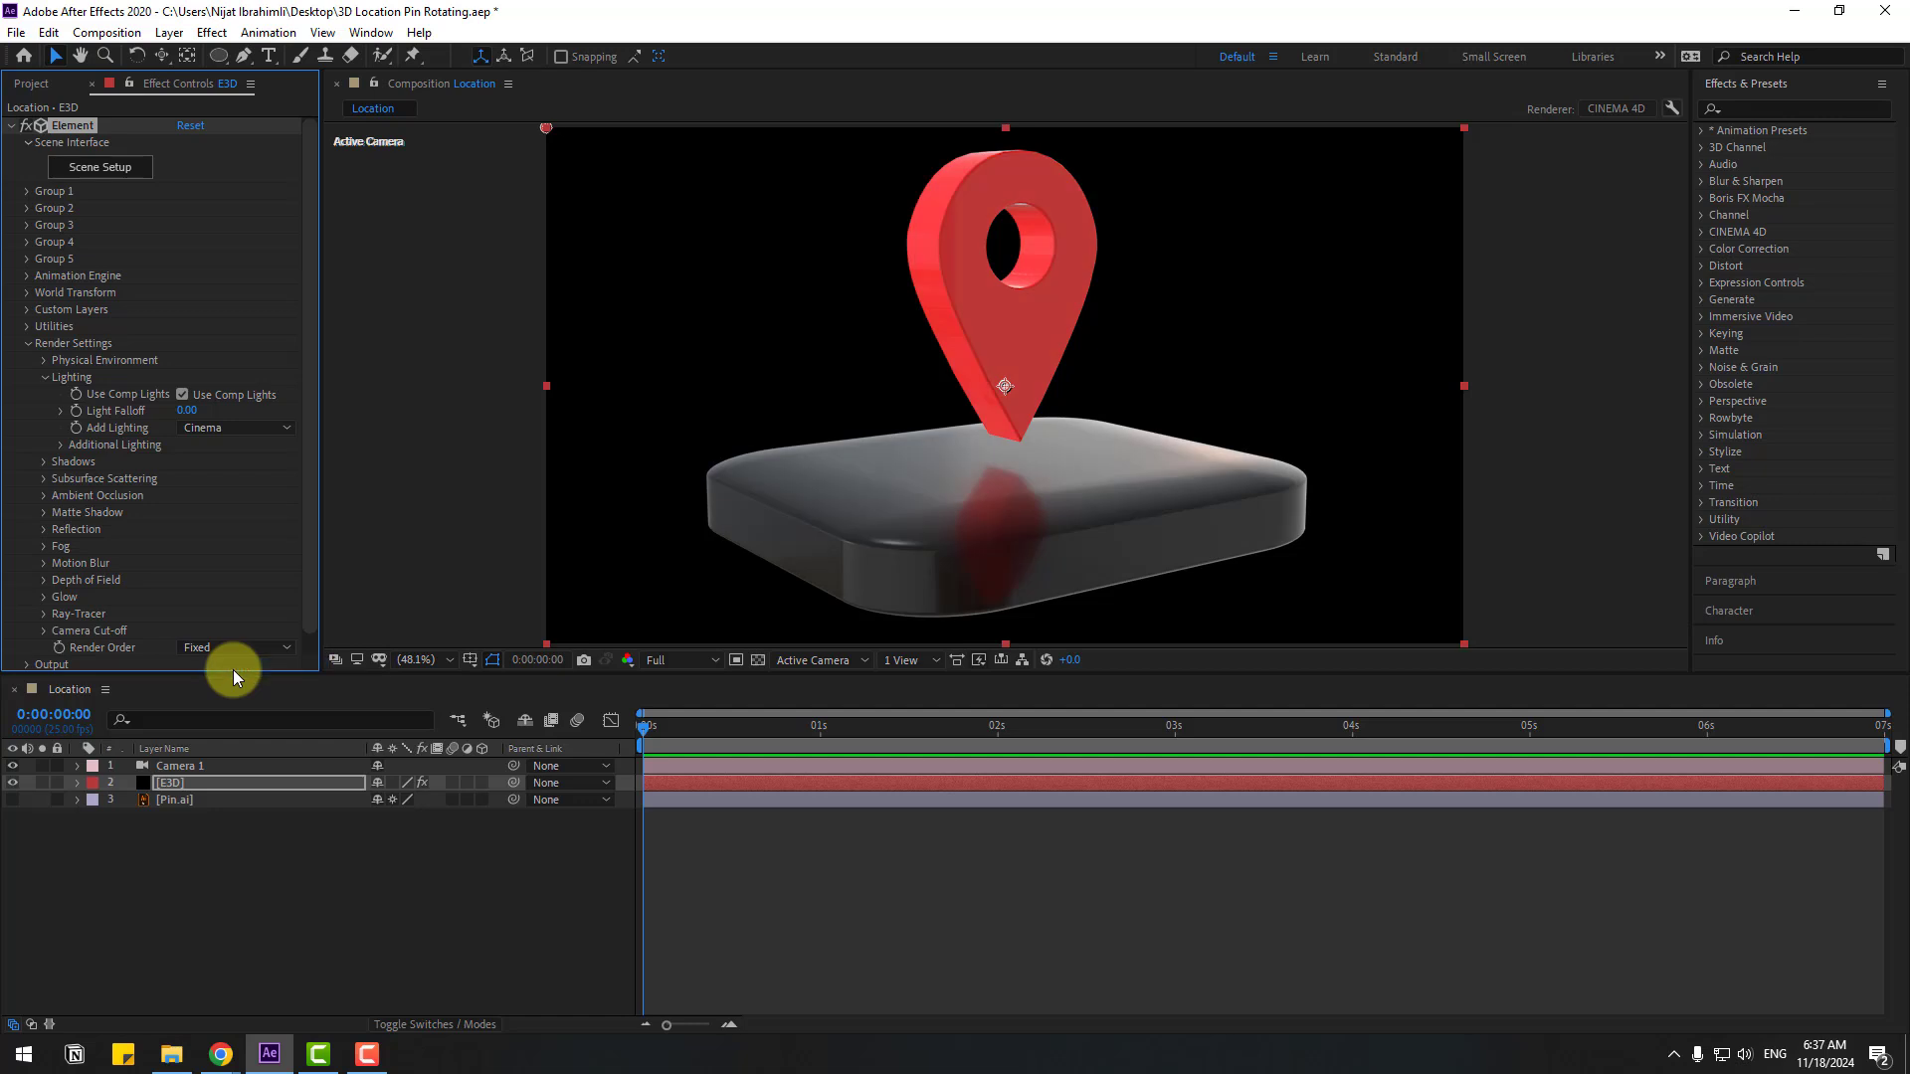
left_click(229, 428)
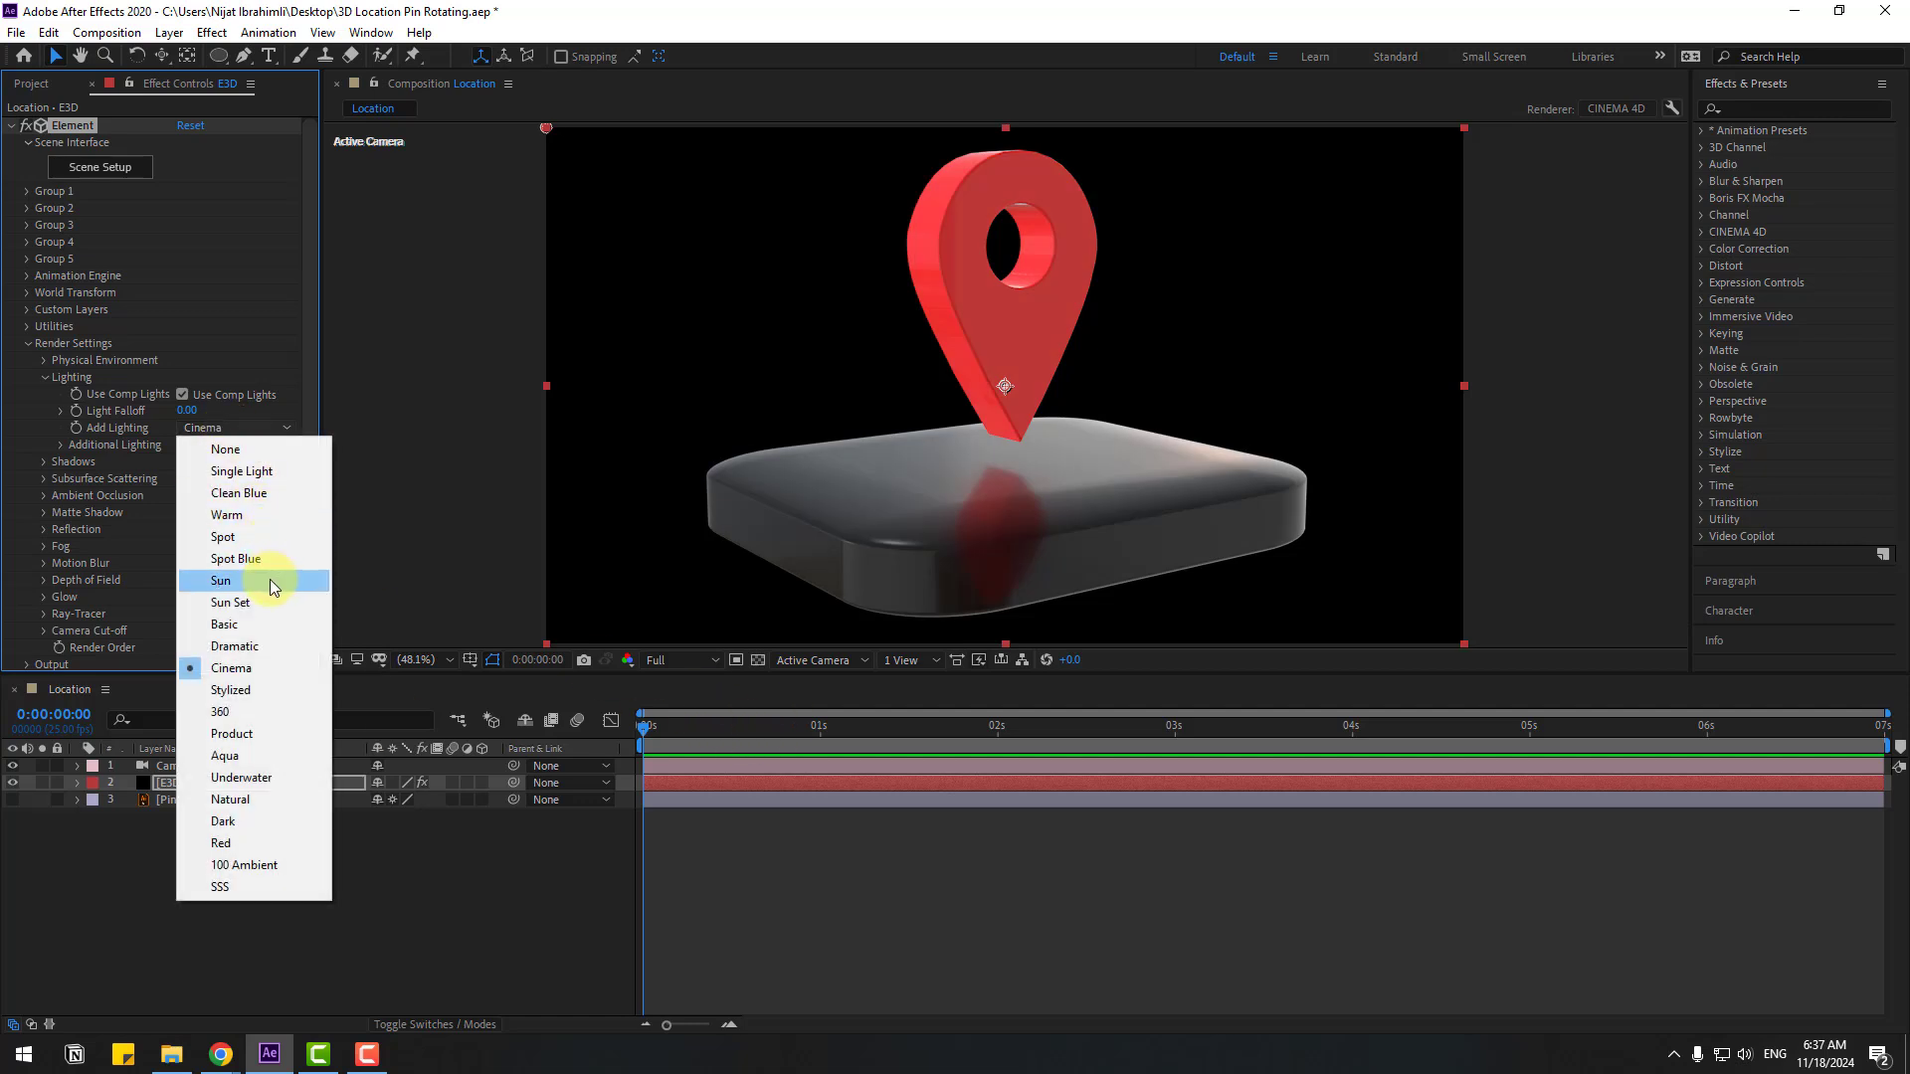
left_click(231, 625)
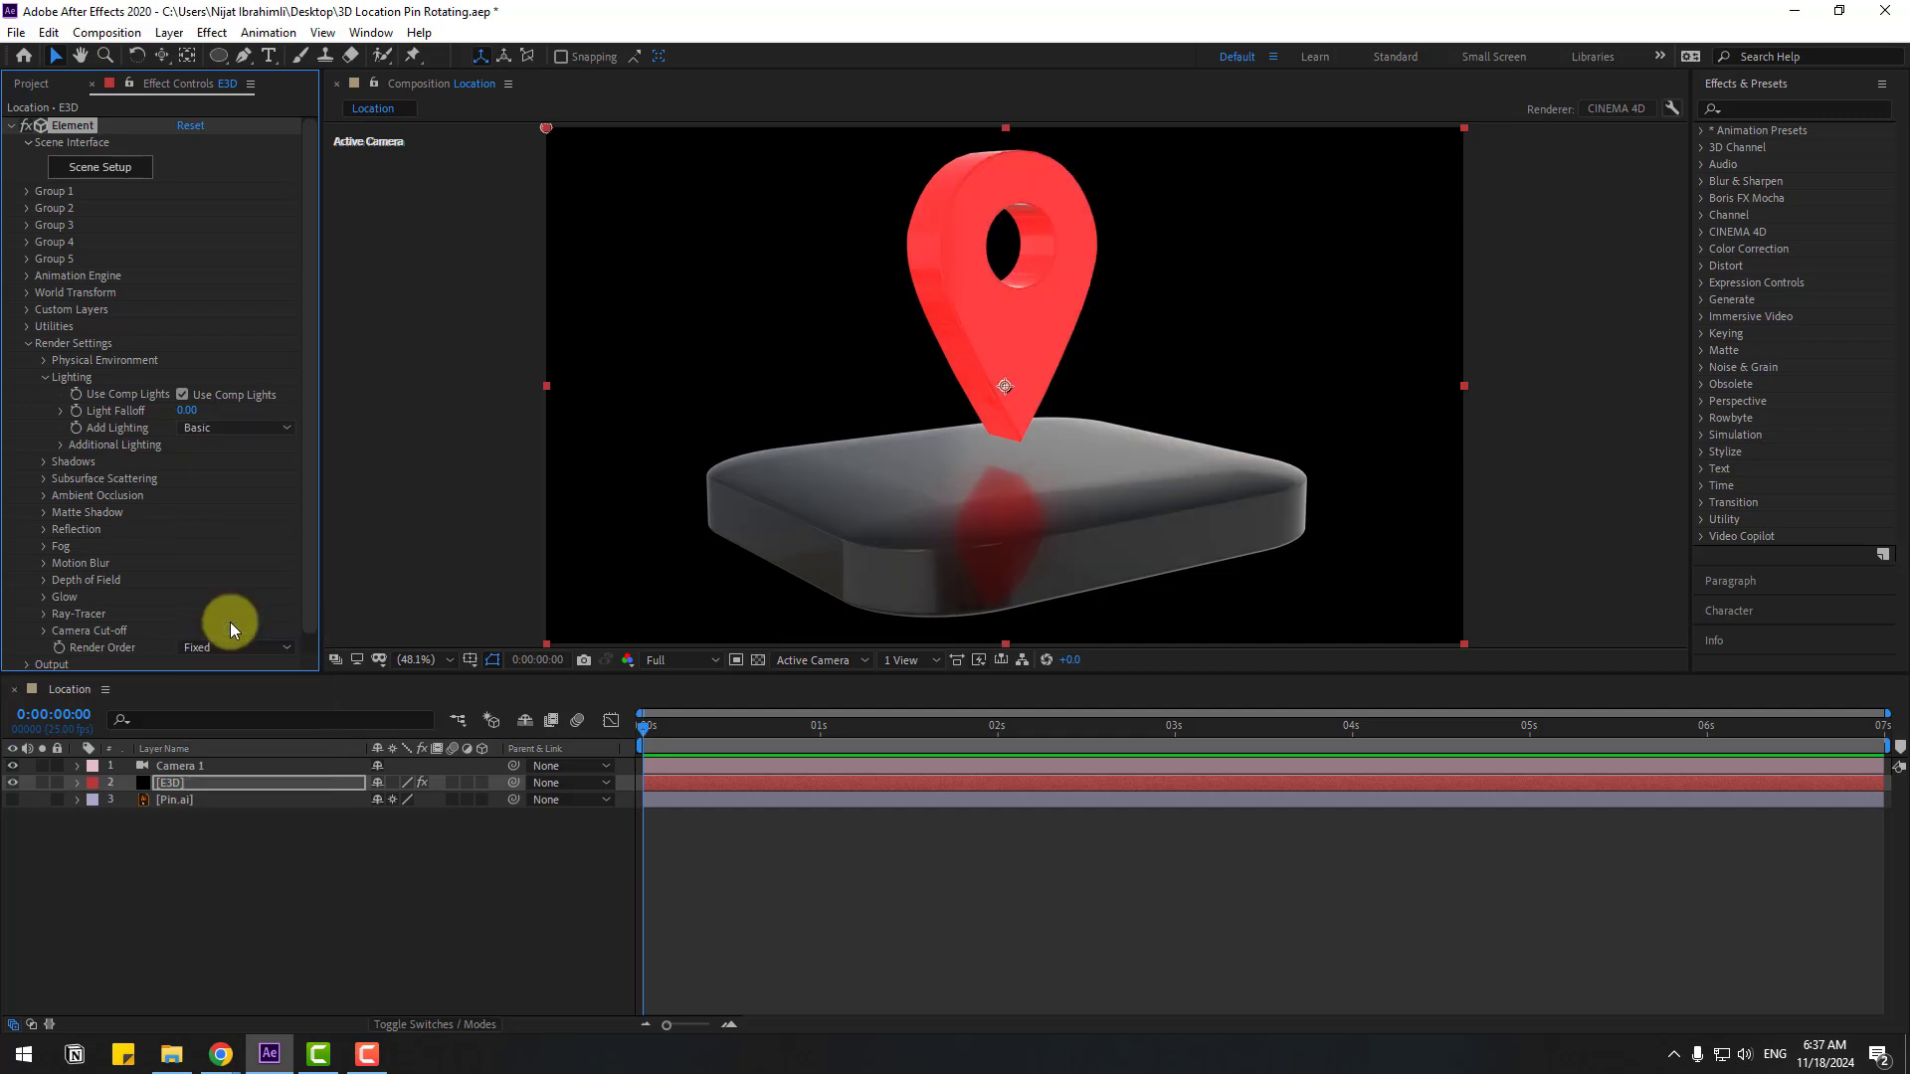
left_click(215, 433)
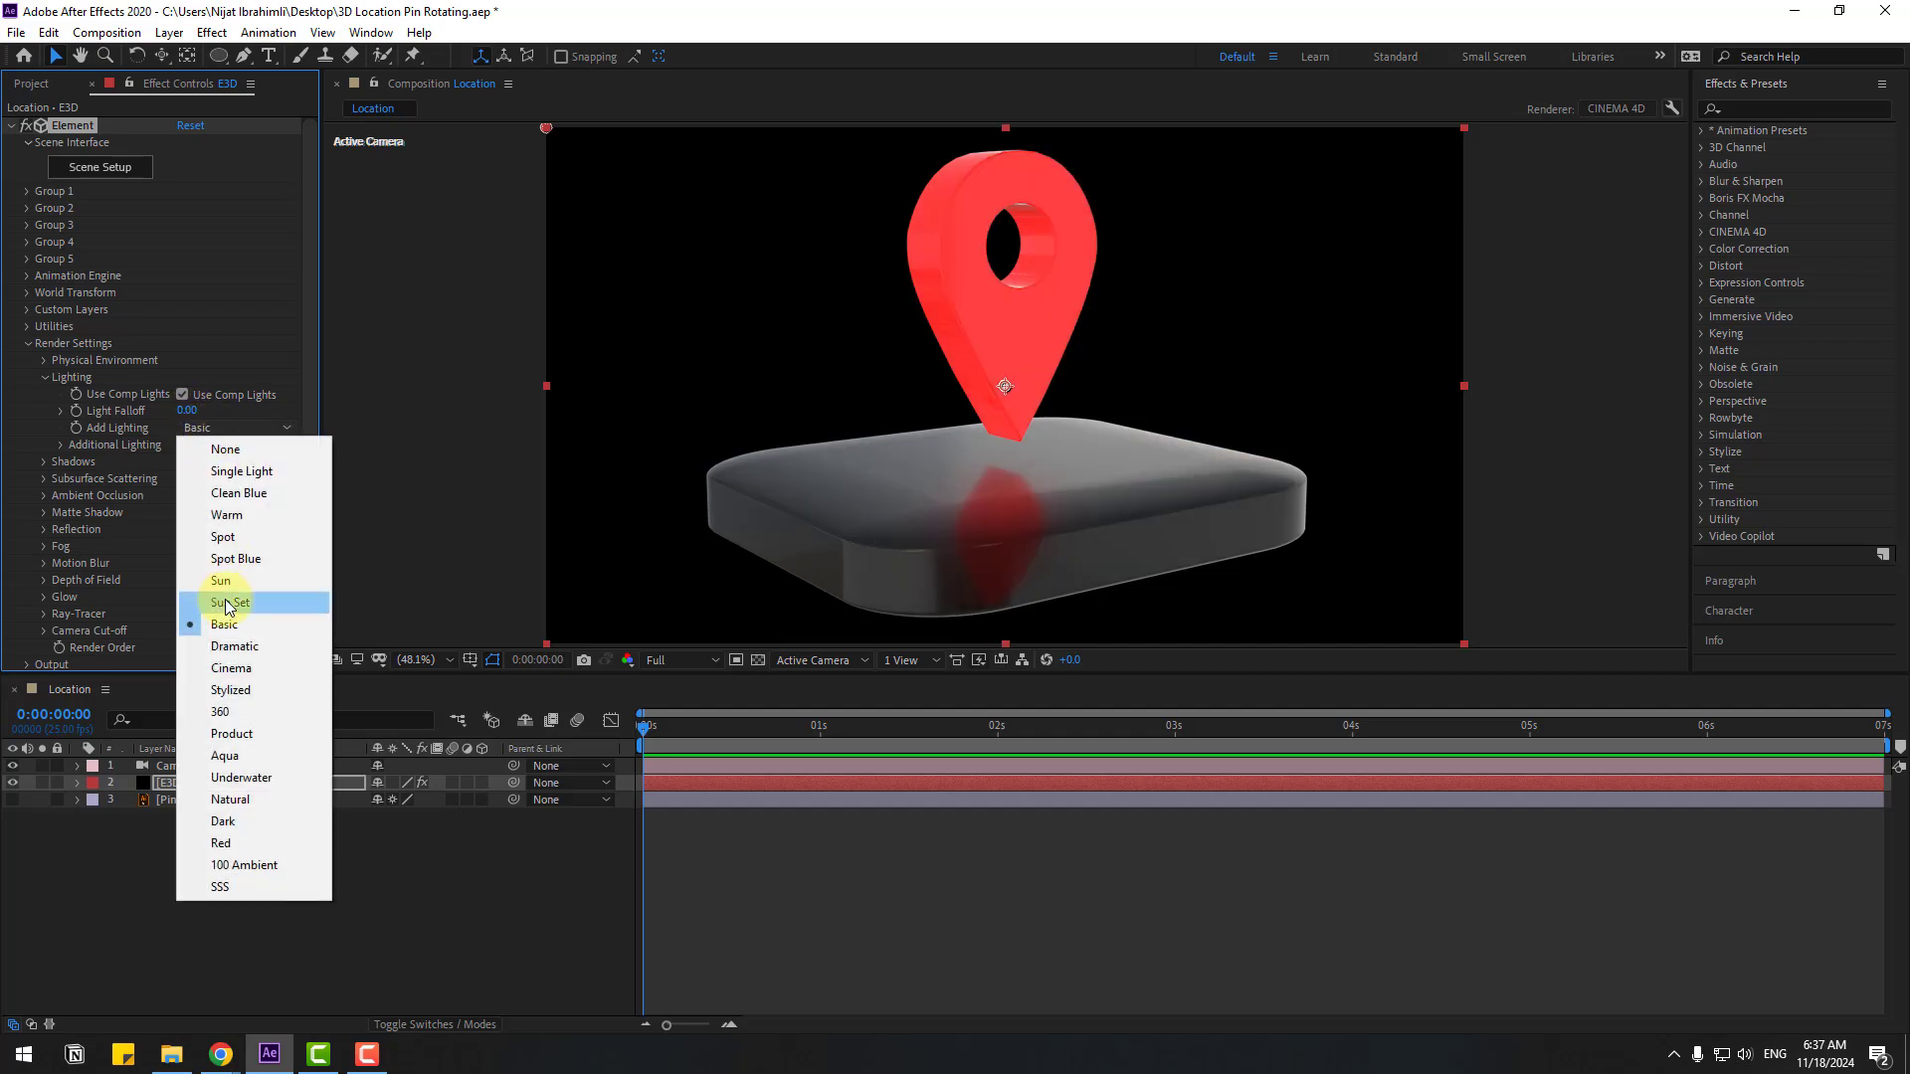
left_click(248, 806)
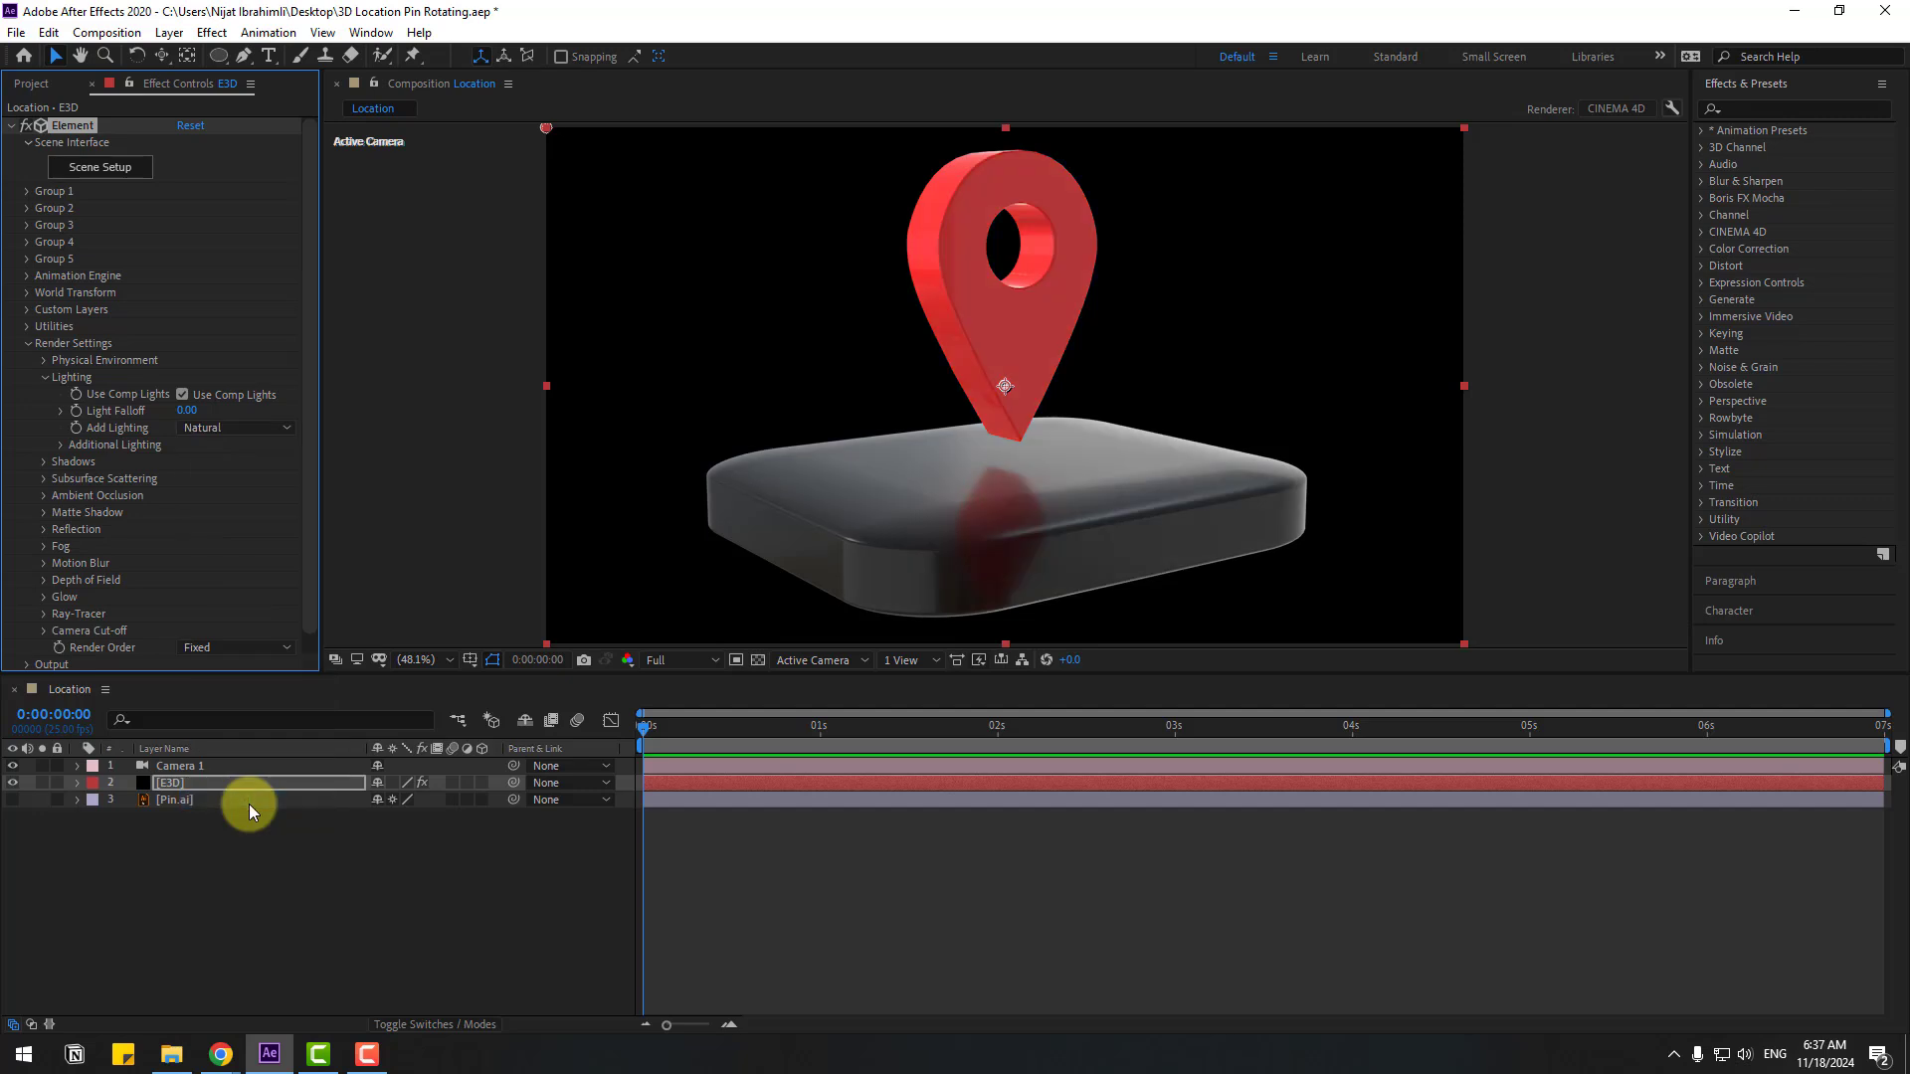
Enable ambient occlusion and set SSAO Intensity to 10
left_click(45, 377)
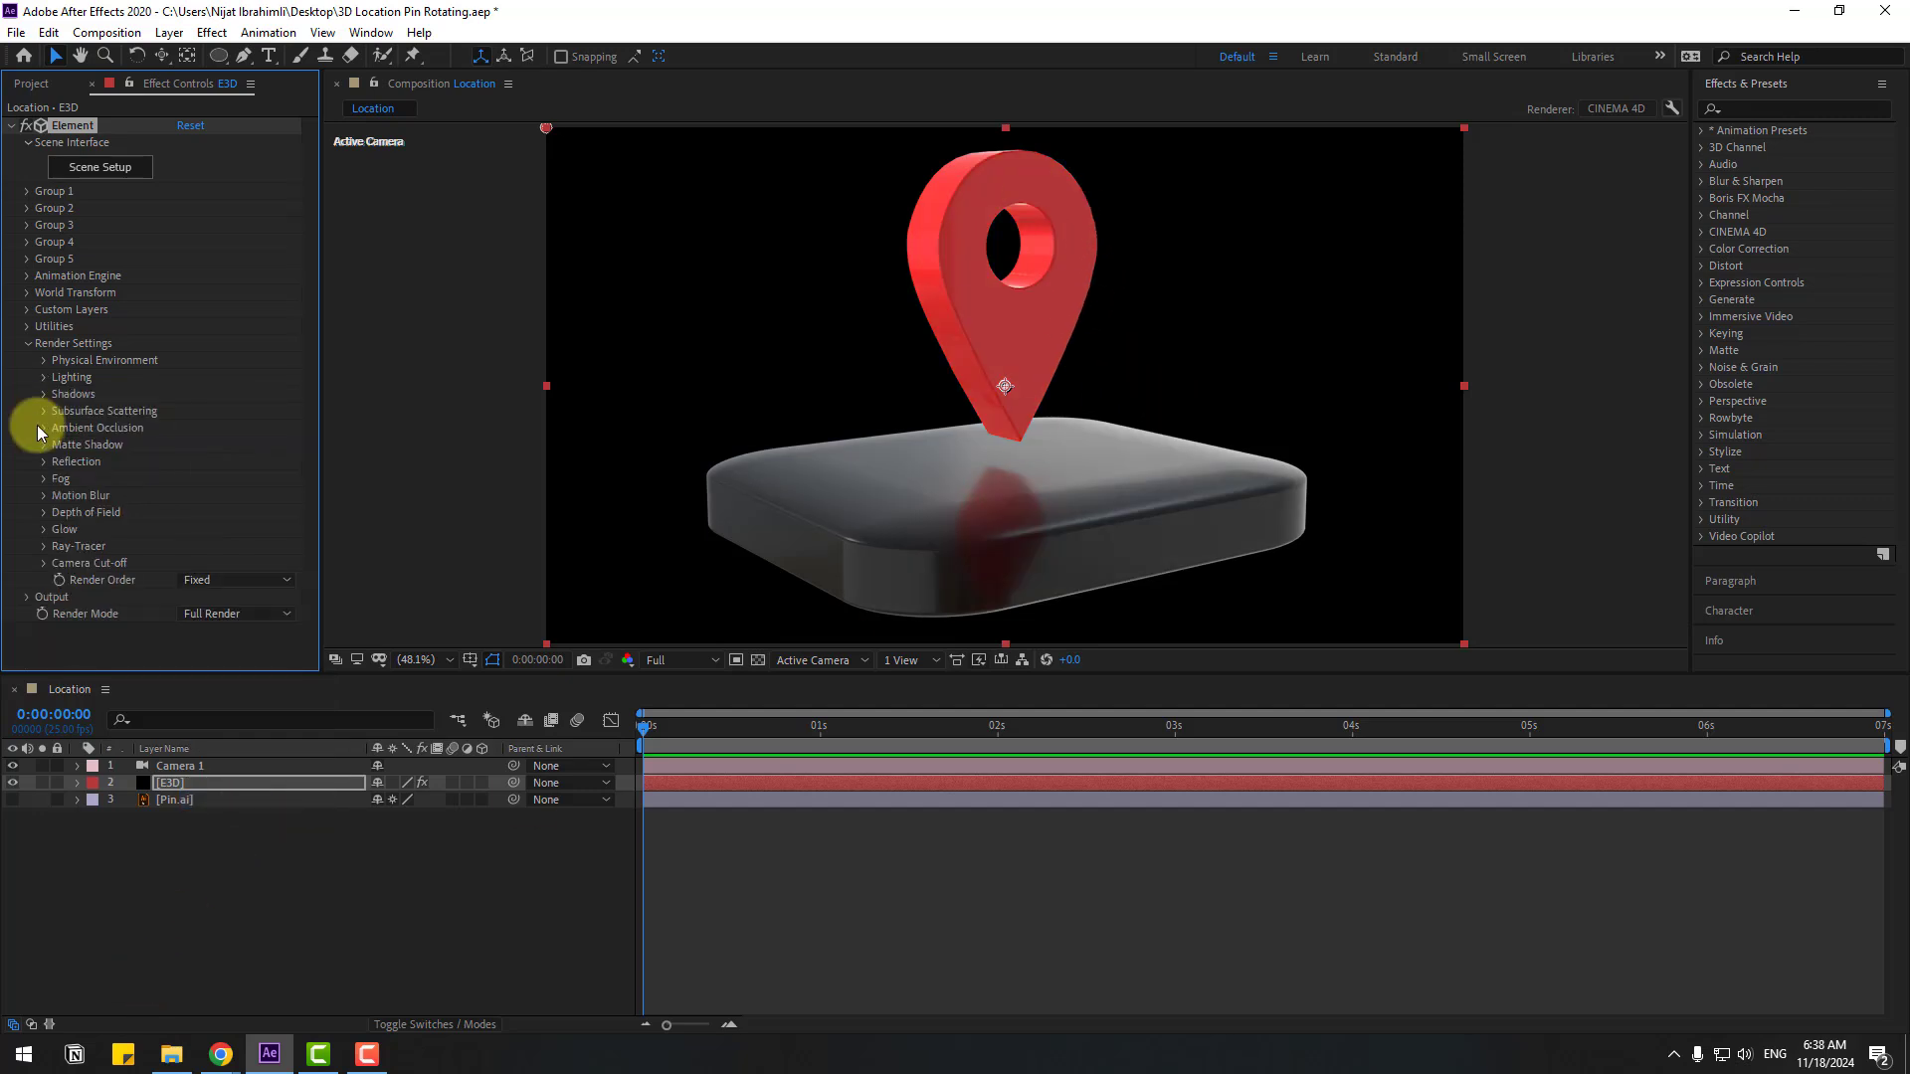
left_click(44, 428)
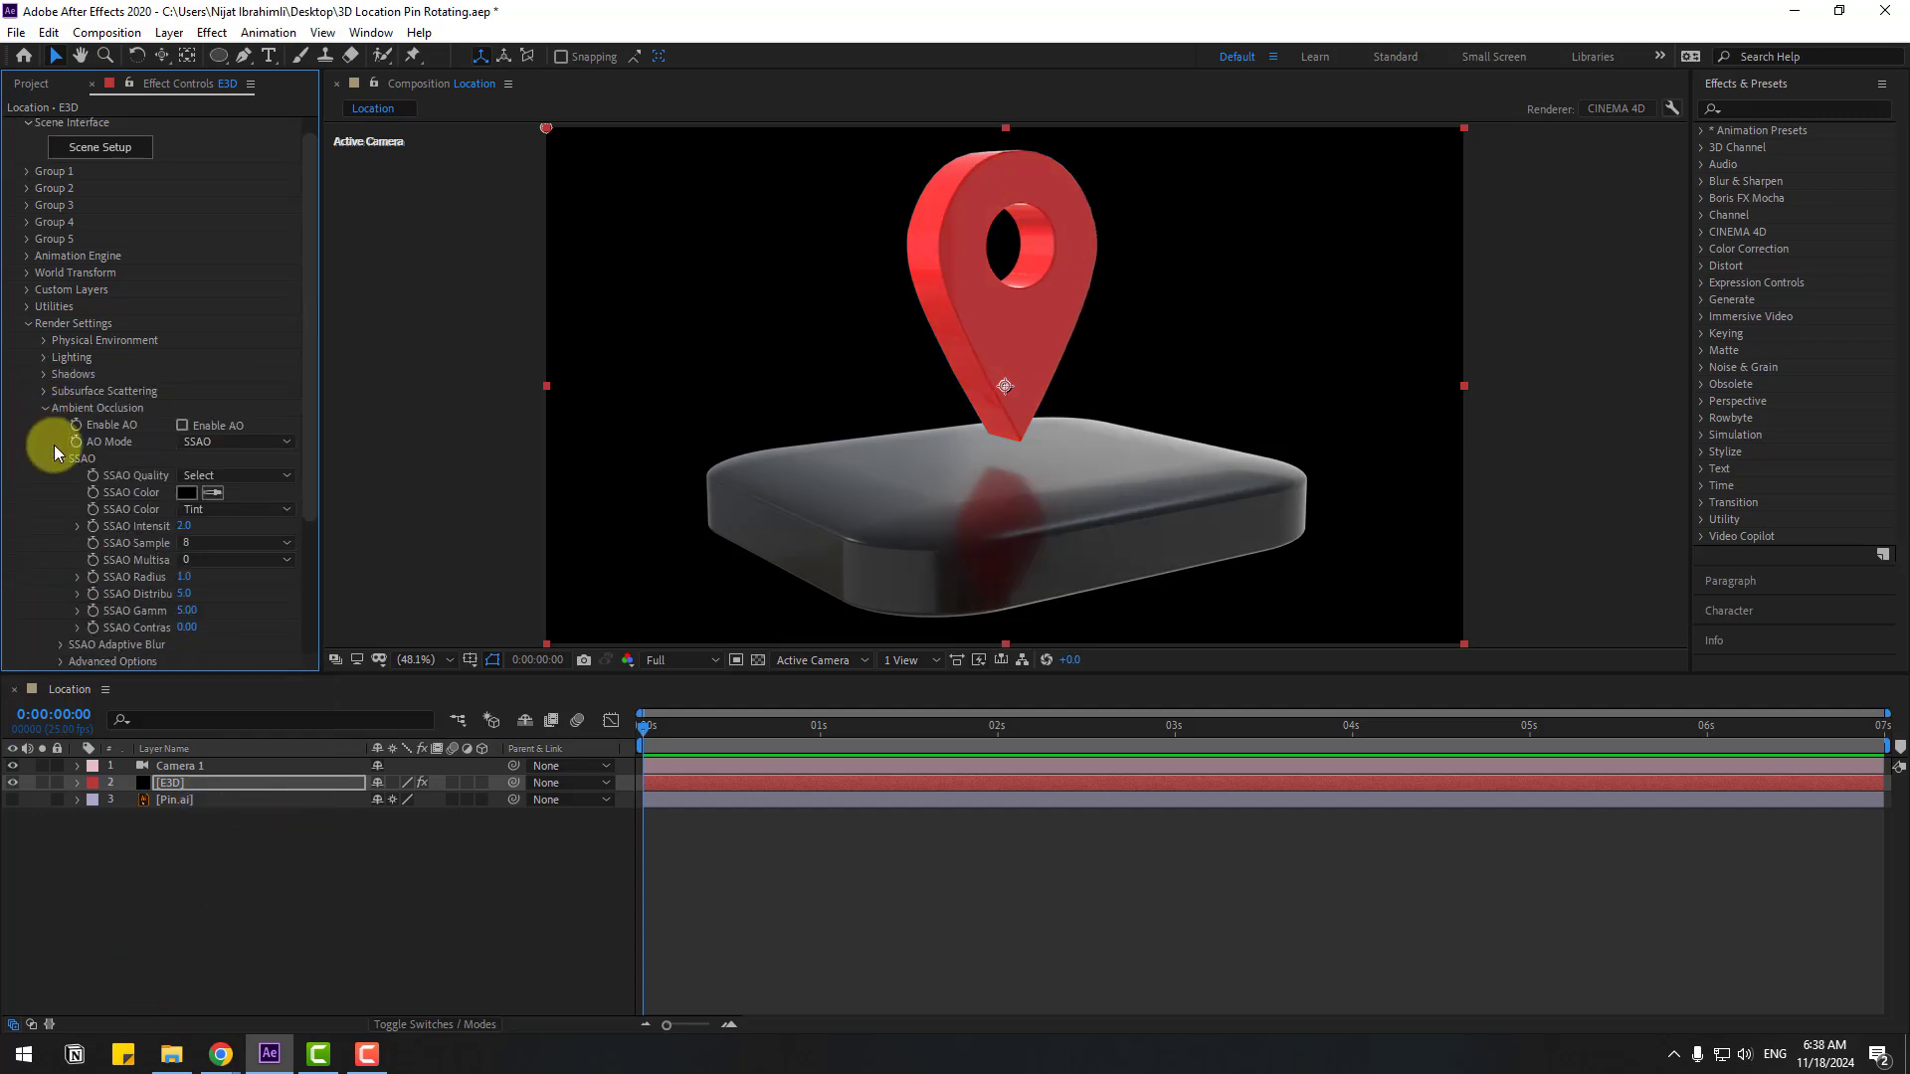
left_click(189, 526)
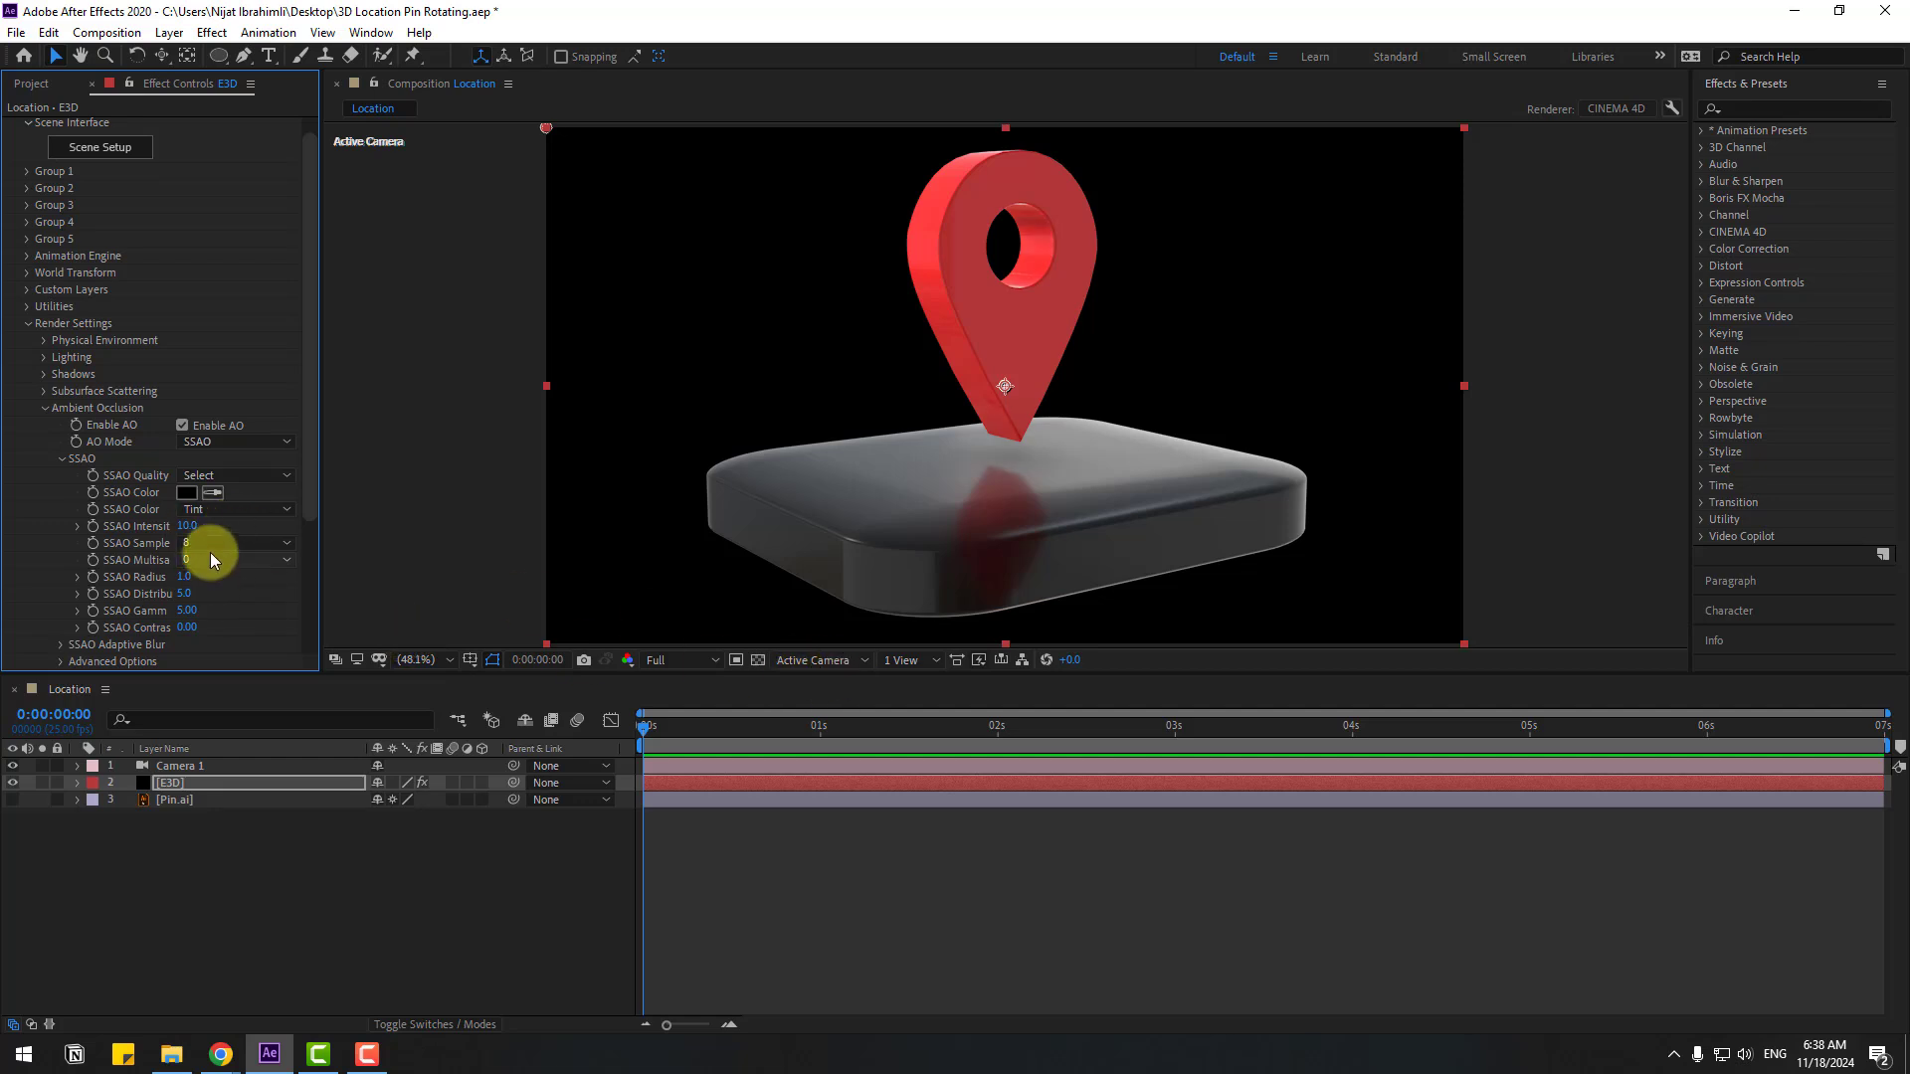
left_click(45, 407)
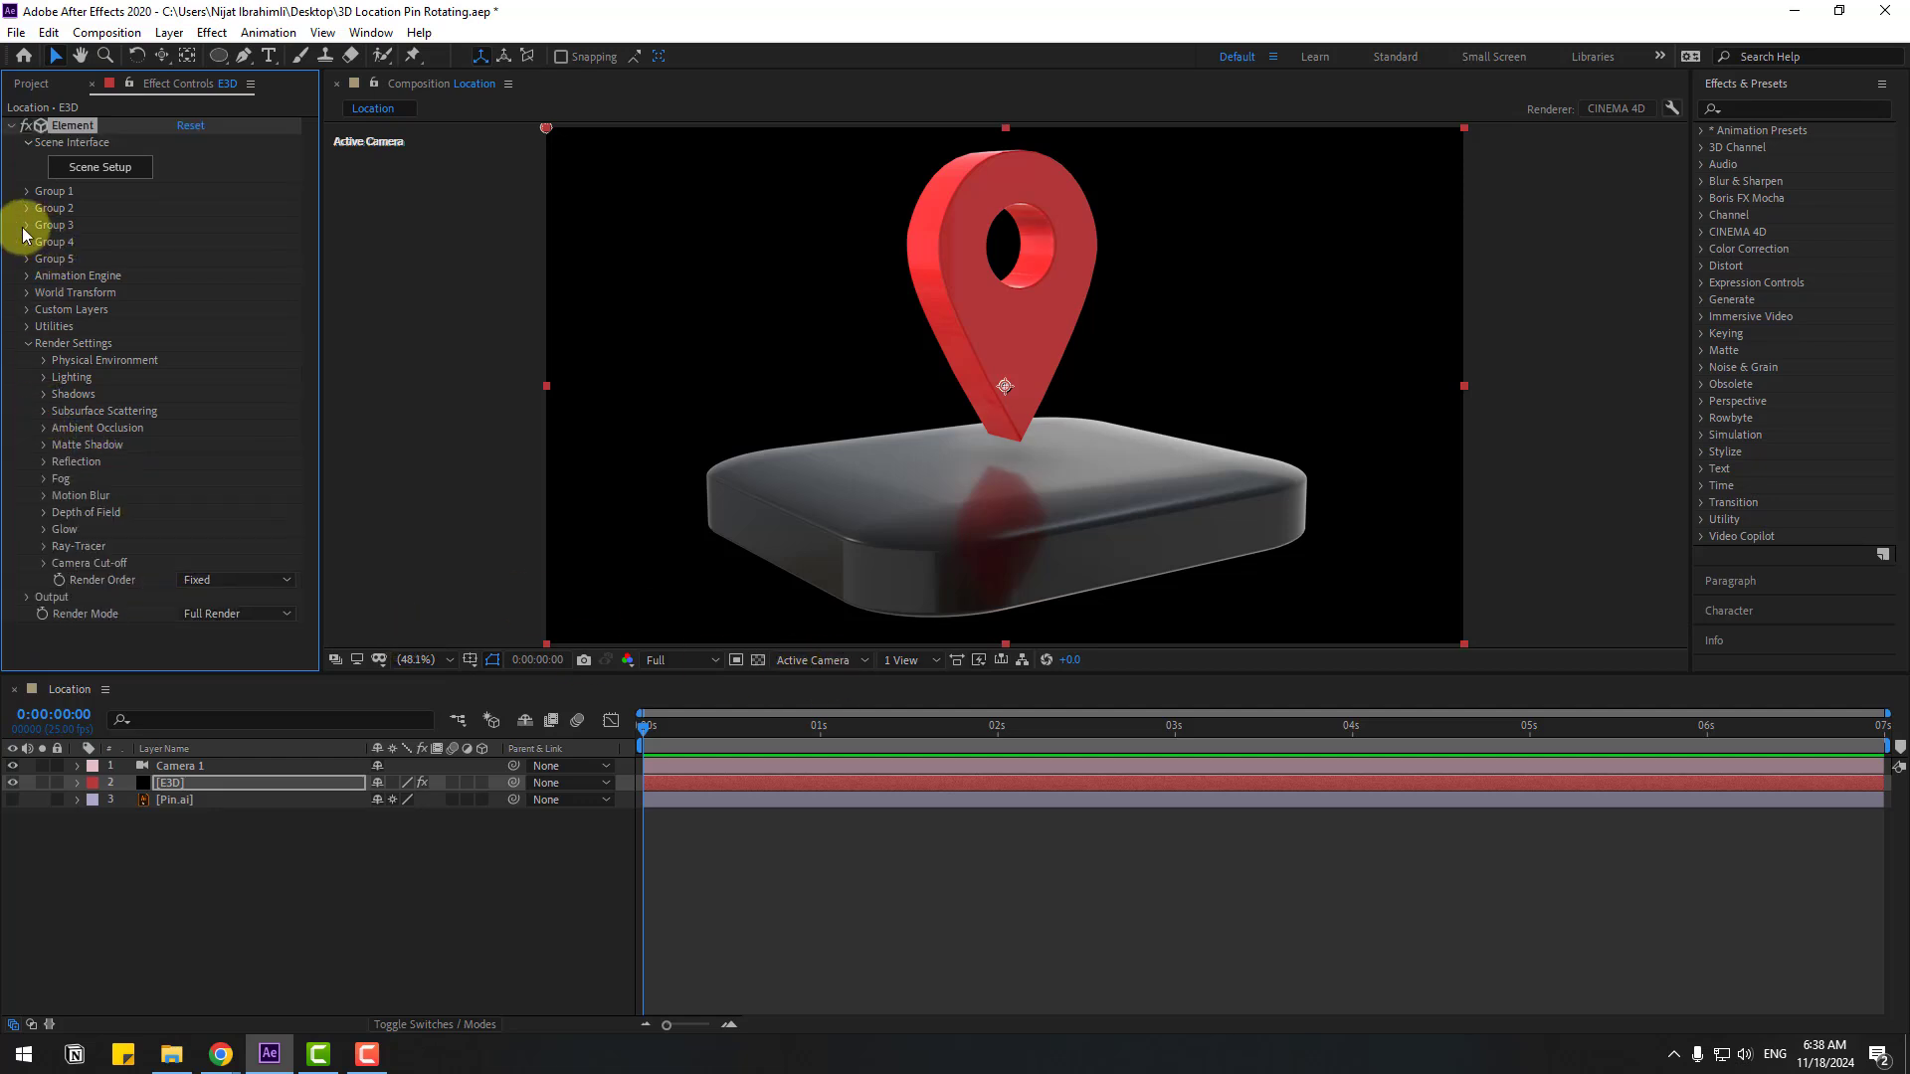
Expand Group 1 > Aux Channels > Channel 2 to reveal its position and rotation controls
left_click(27, 191)
left_click(44, 258)
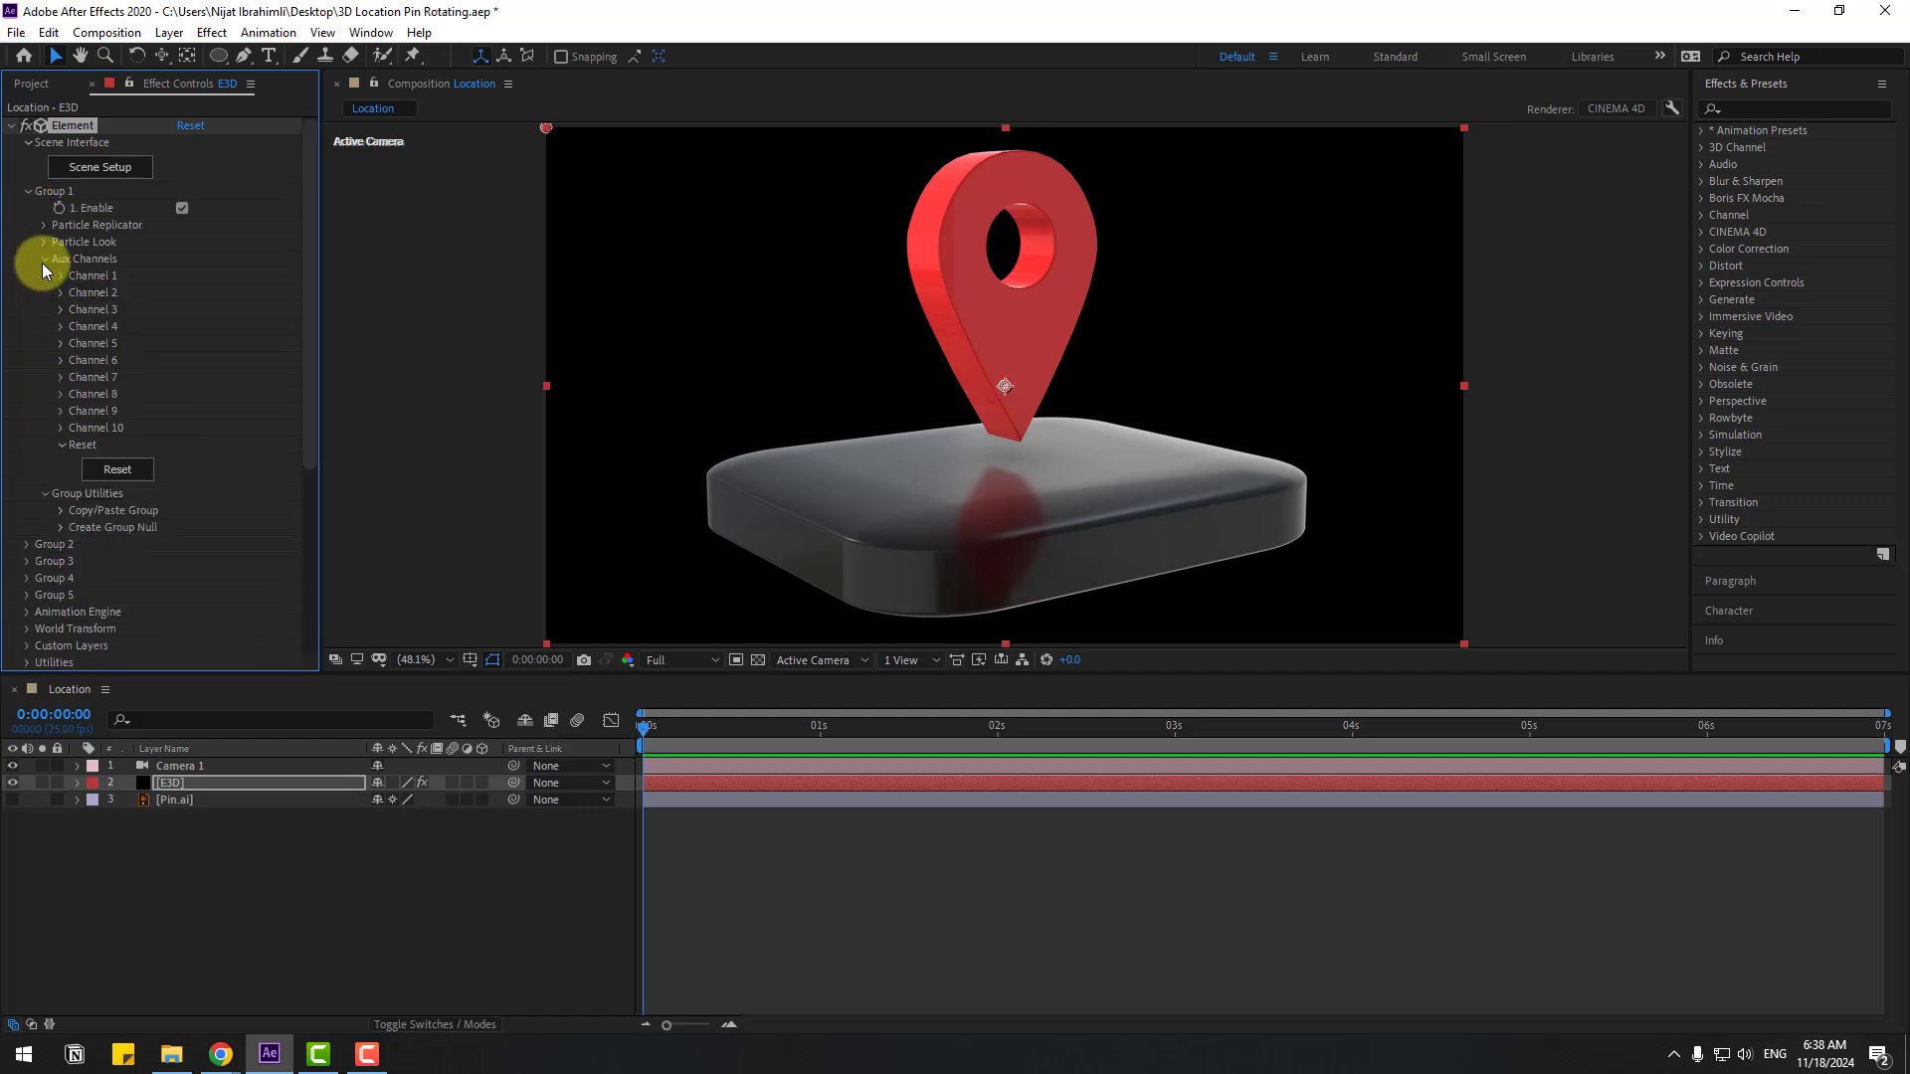
left_click(62, 292)
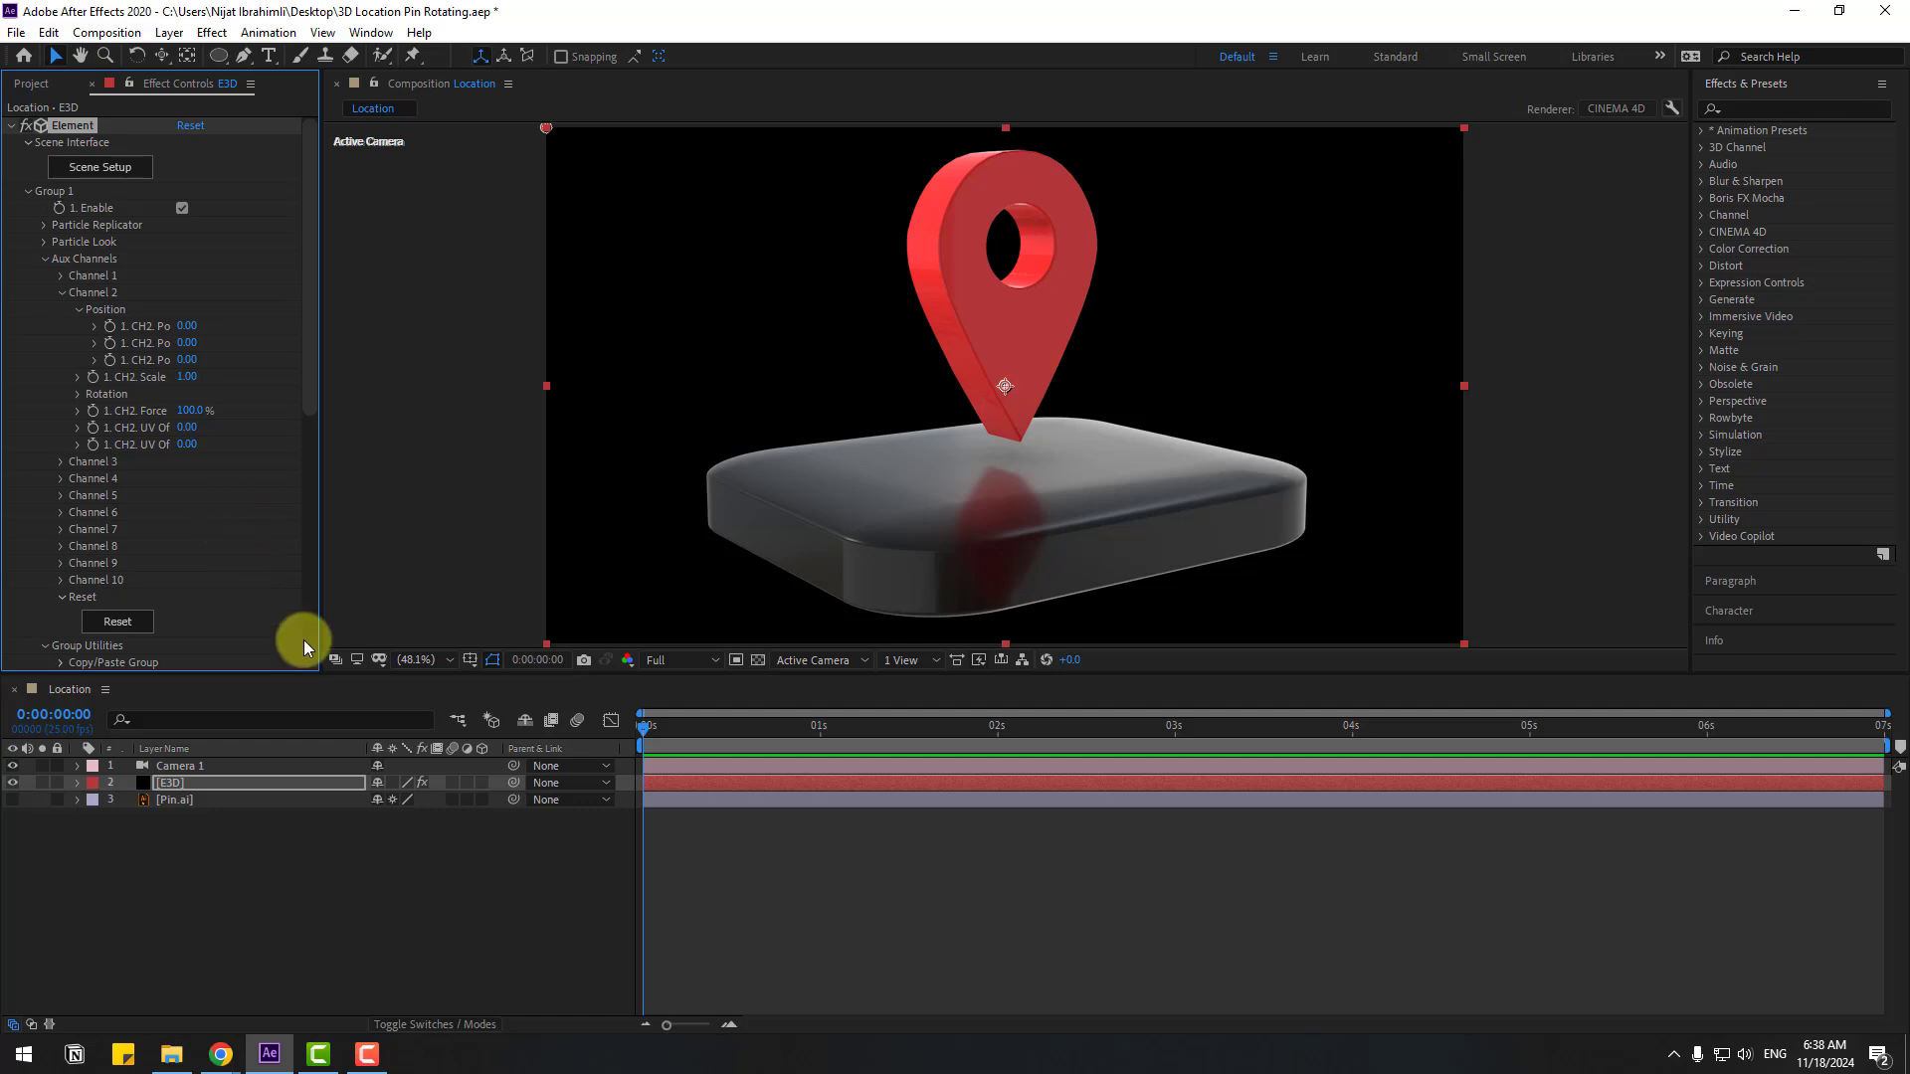
Orbit the camera to reframe the pin and base
key("c")
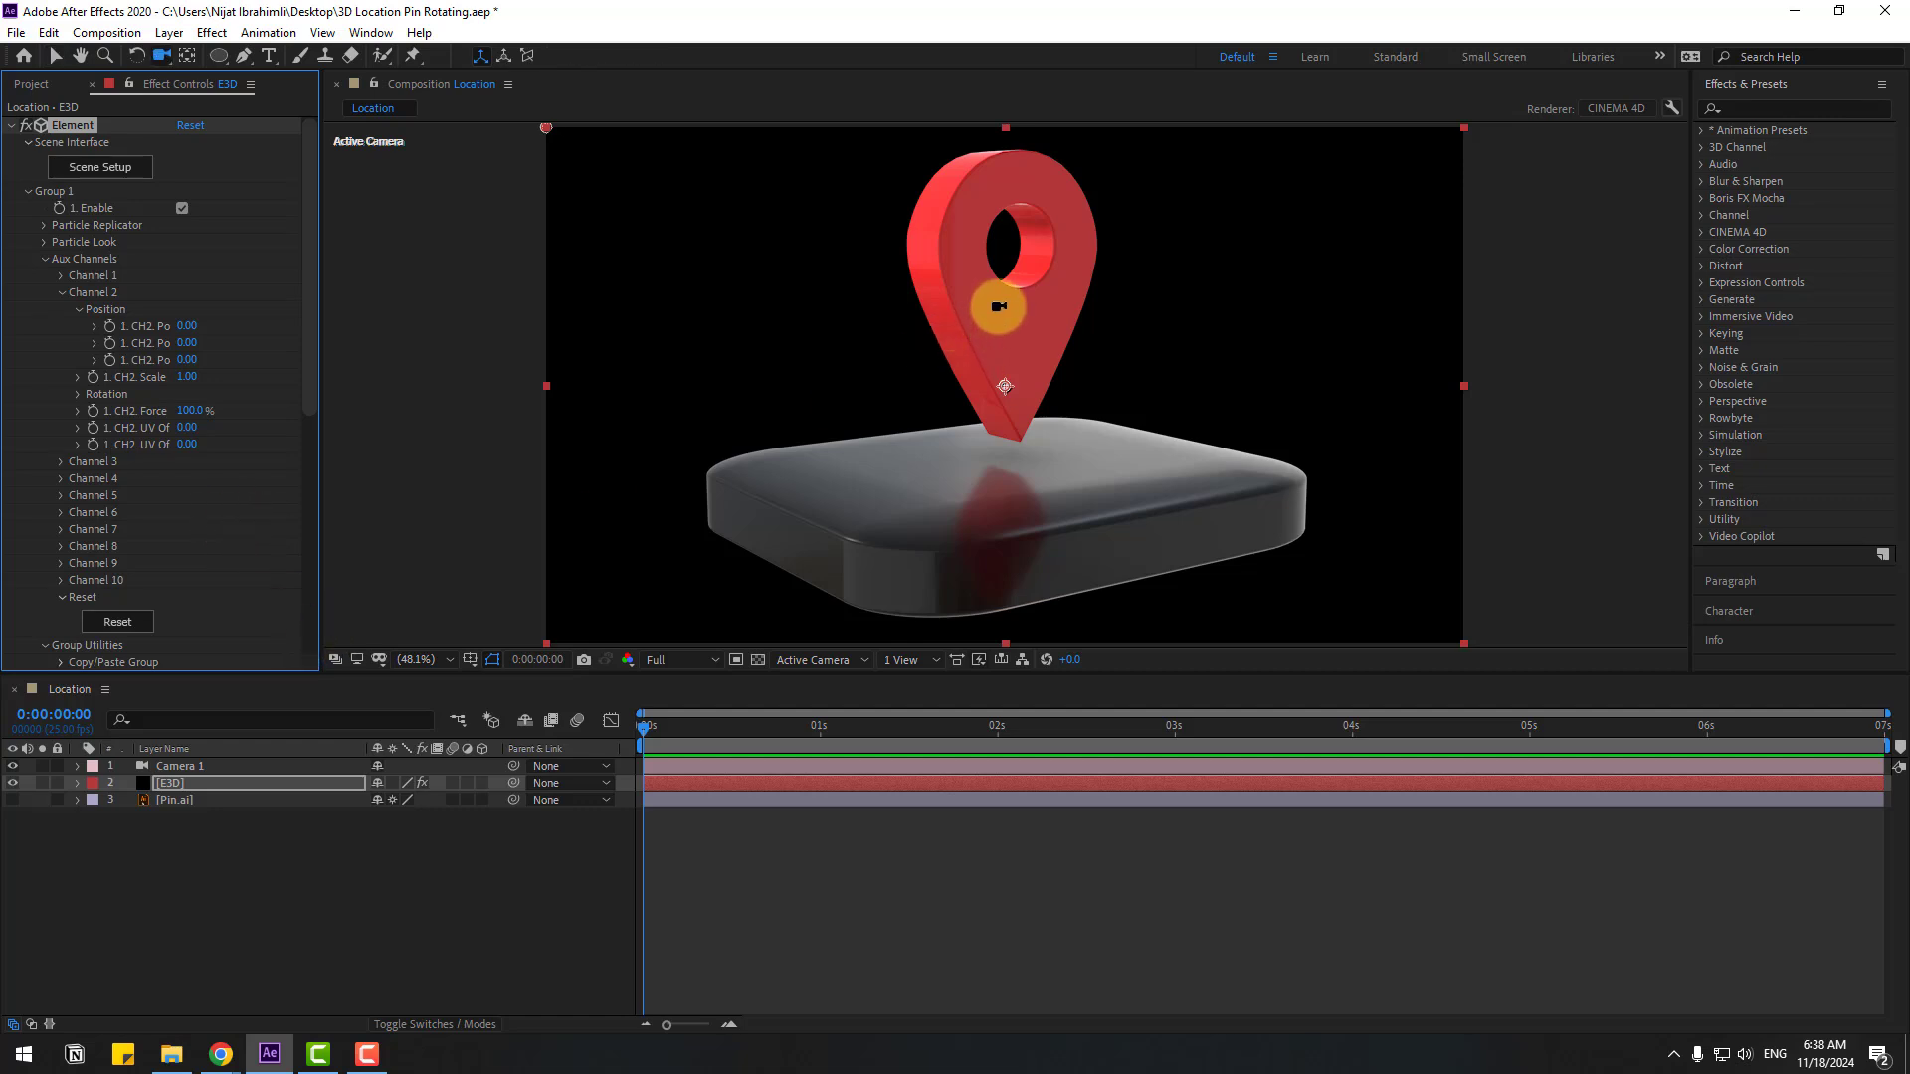
left_click_drag(996, 316, 995, 348)
left_click(249, 857)
key("v")
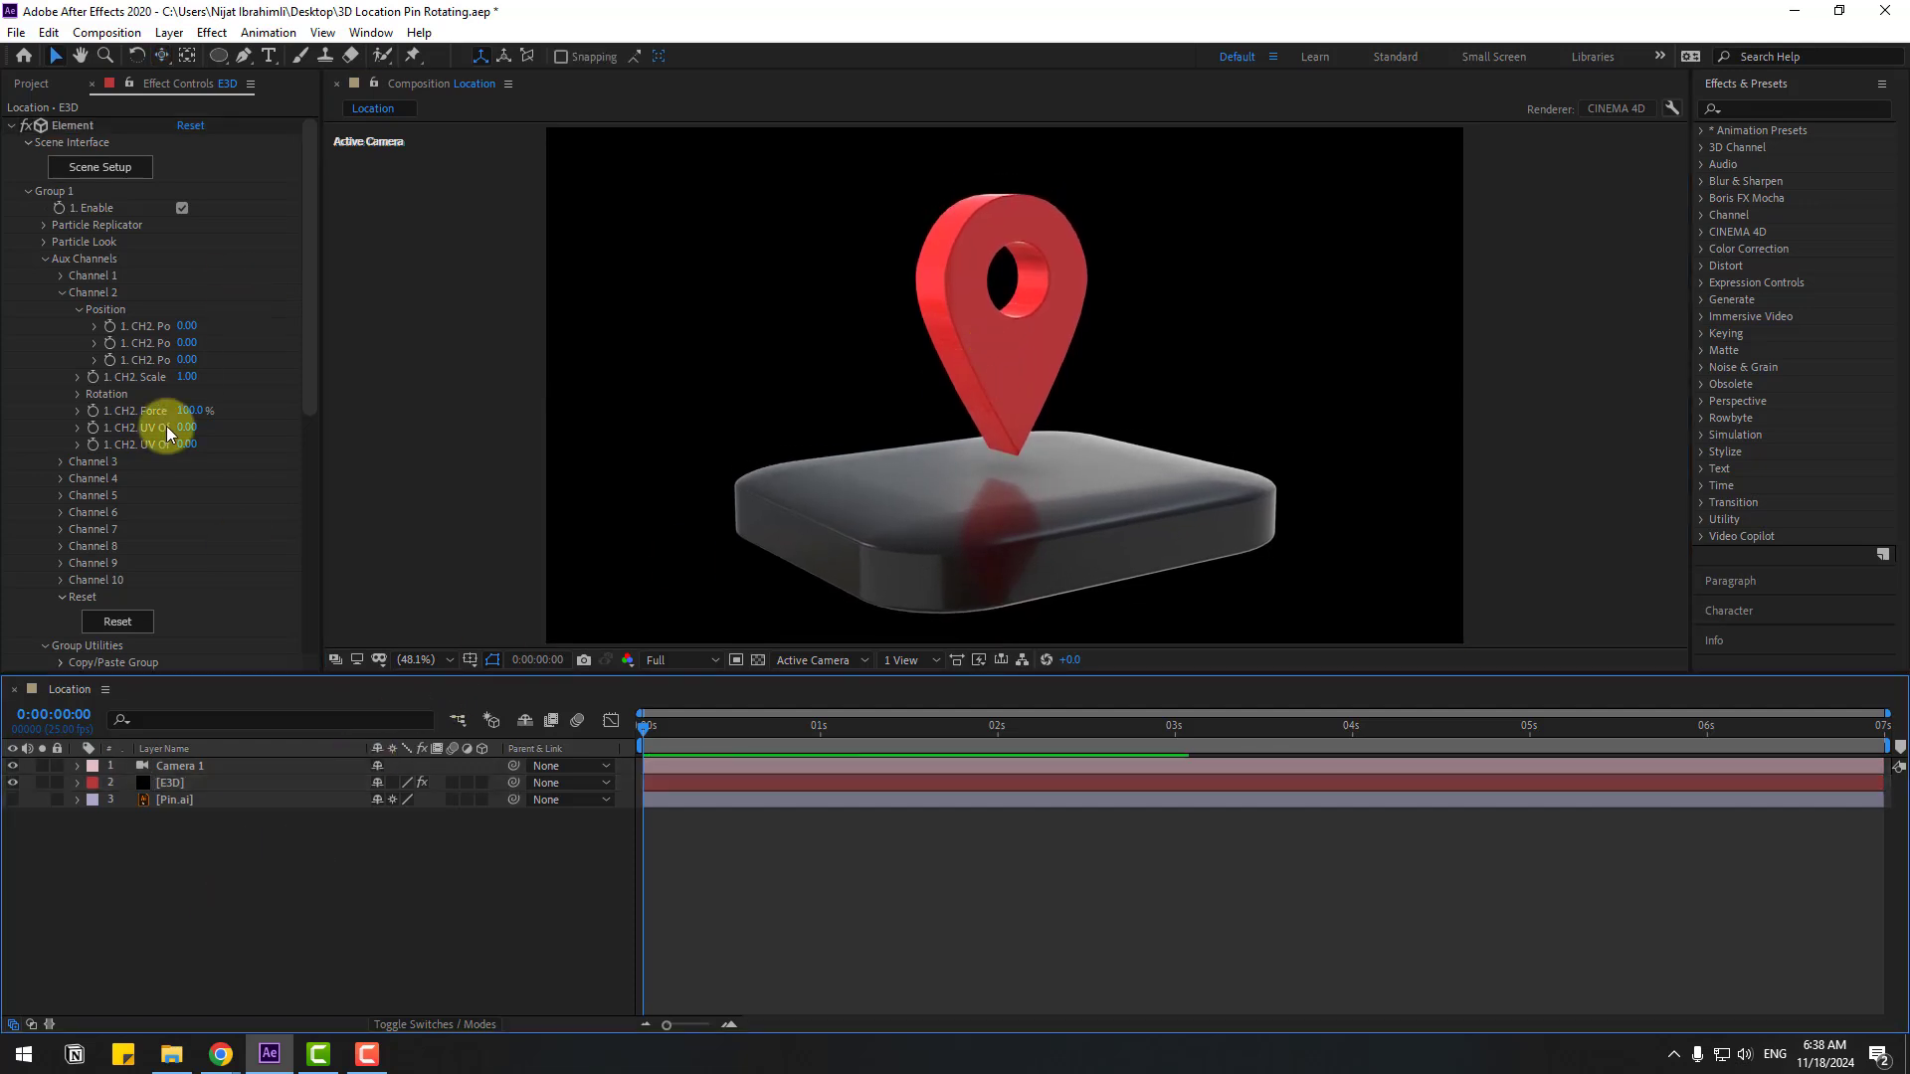
Set Channel 2 Position Y to 0.14, lifting the pin slightly
mouse_move(187, 342)
left_mouse_down()
mouse_move(149, 346)
mouse_move(176, 345)
left_mouse_up()
key("ctrl+z")
left_click(660, 746)
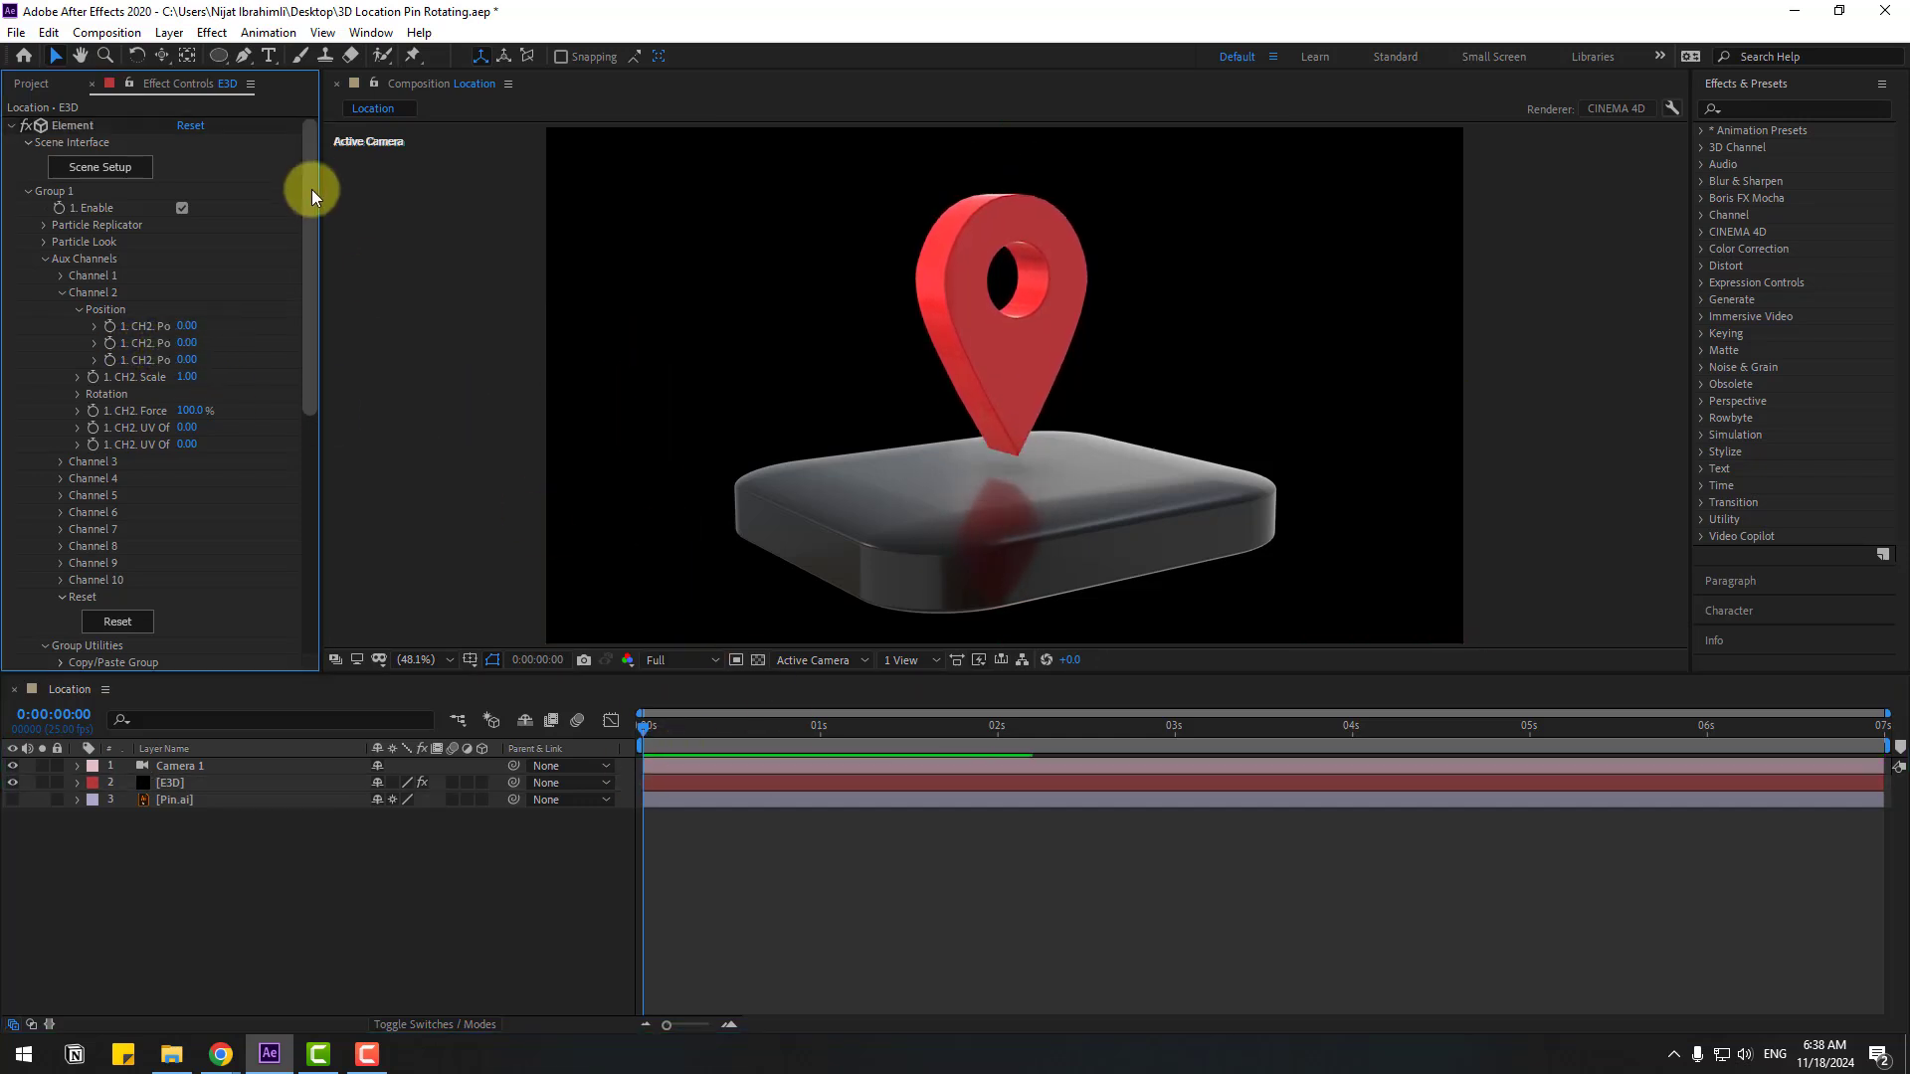
left_click_drag(187, 342, 200, 346)
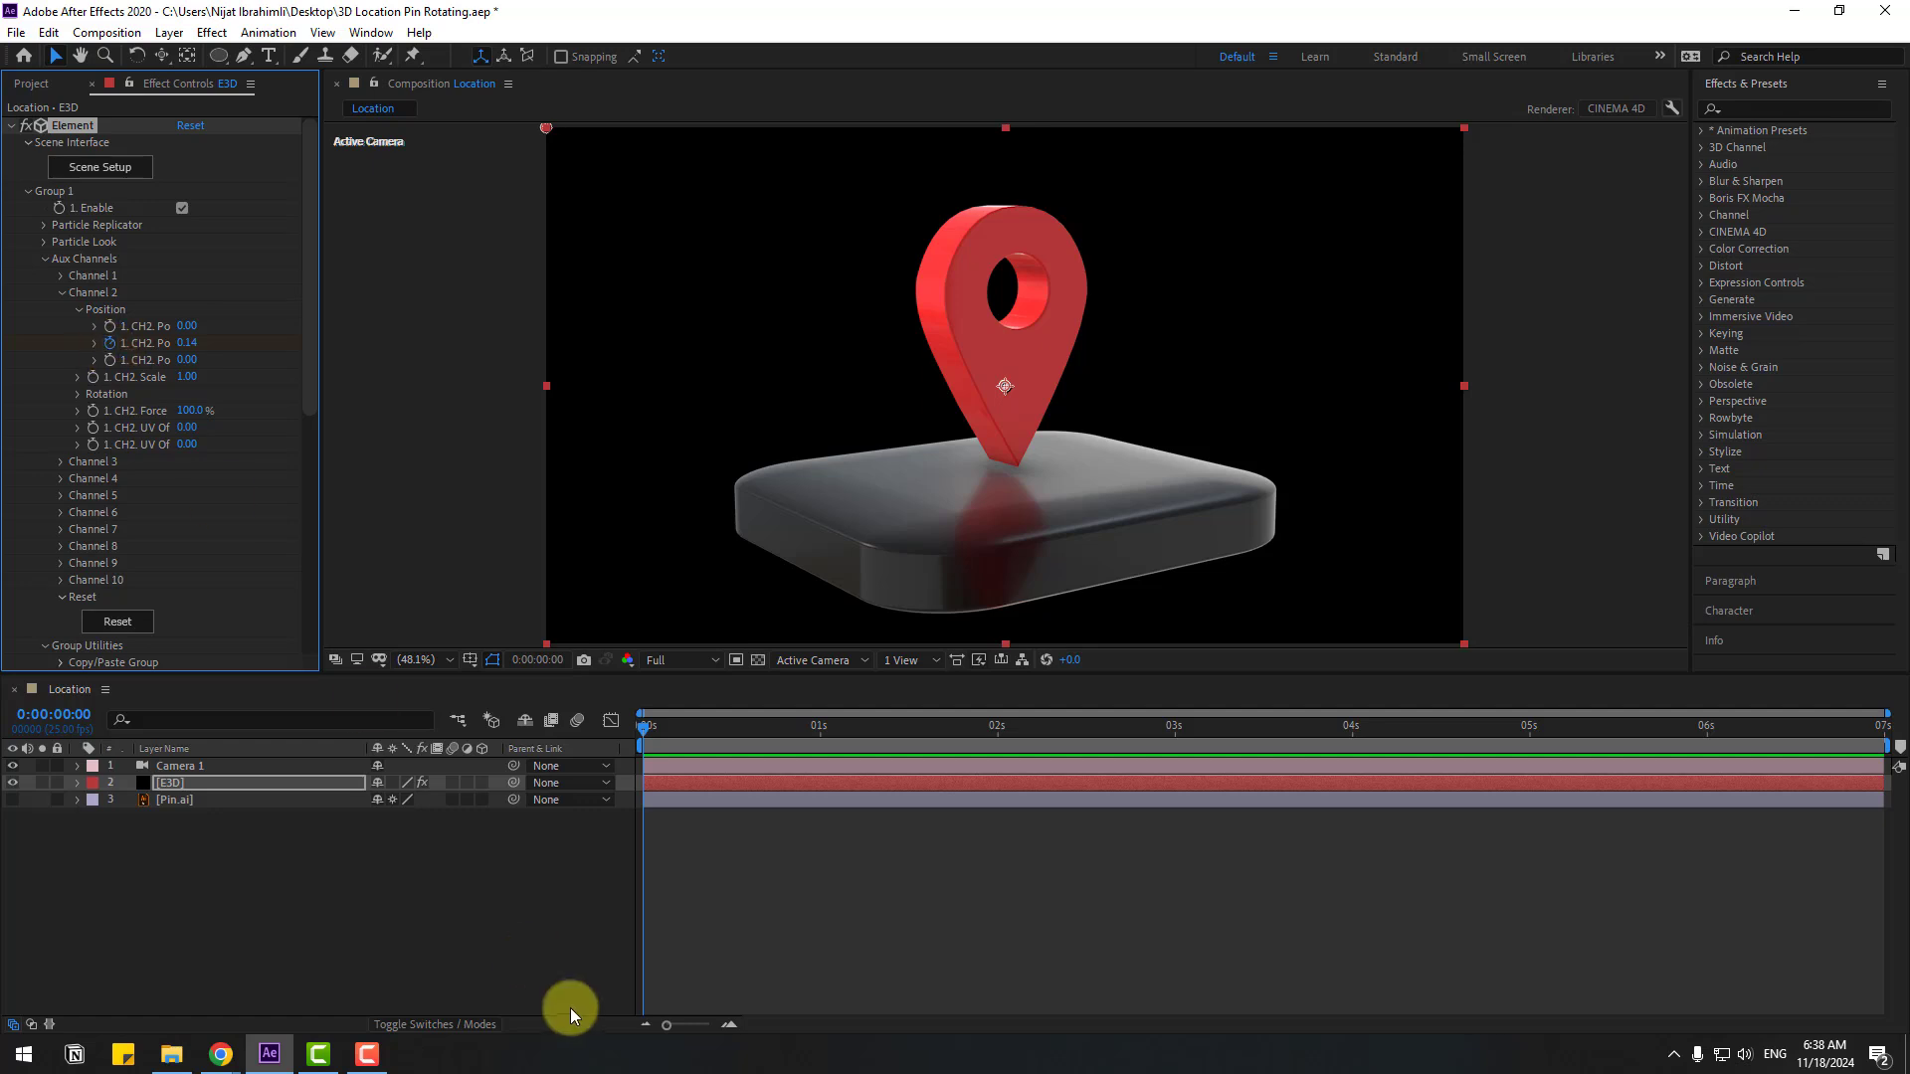
Keyframe CH2 Position Y at frames 0, 10 and 20 with values 0.14, -0.67, 0.14
left_click(170, 783)
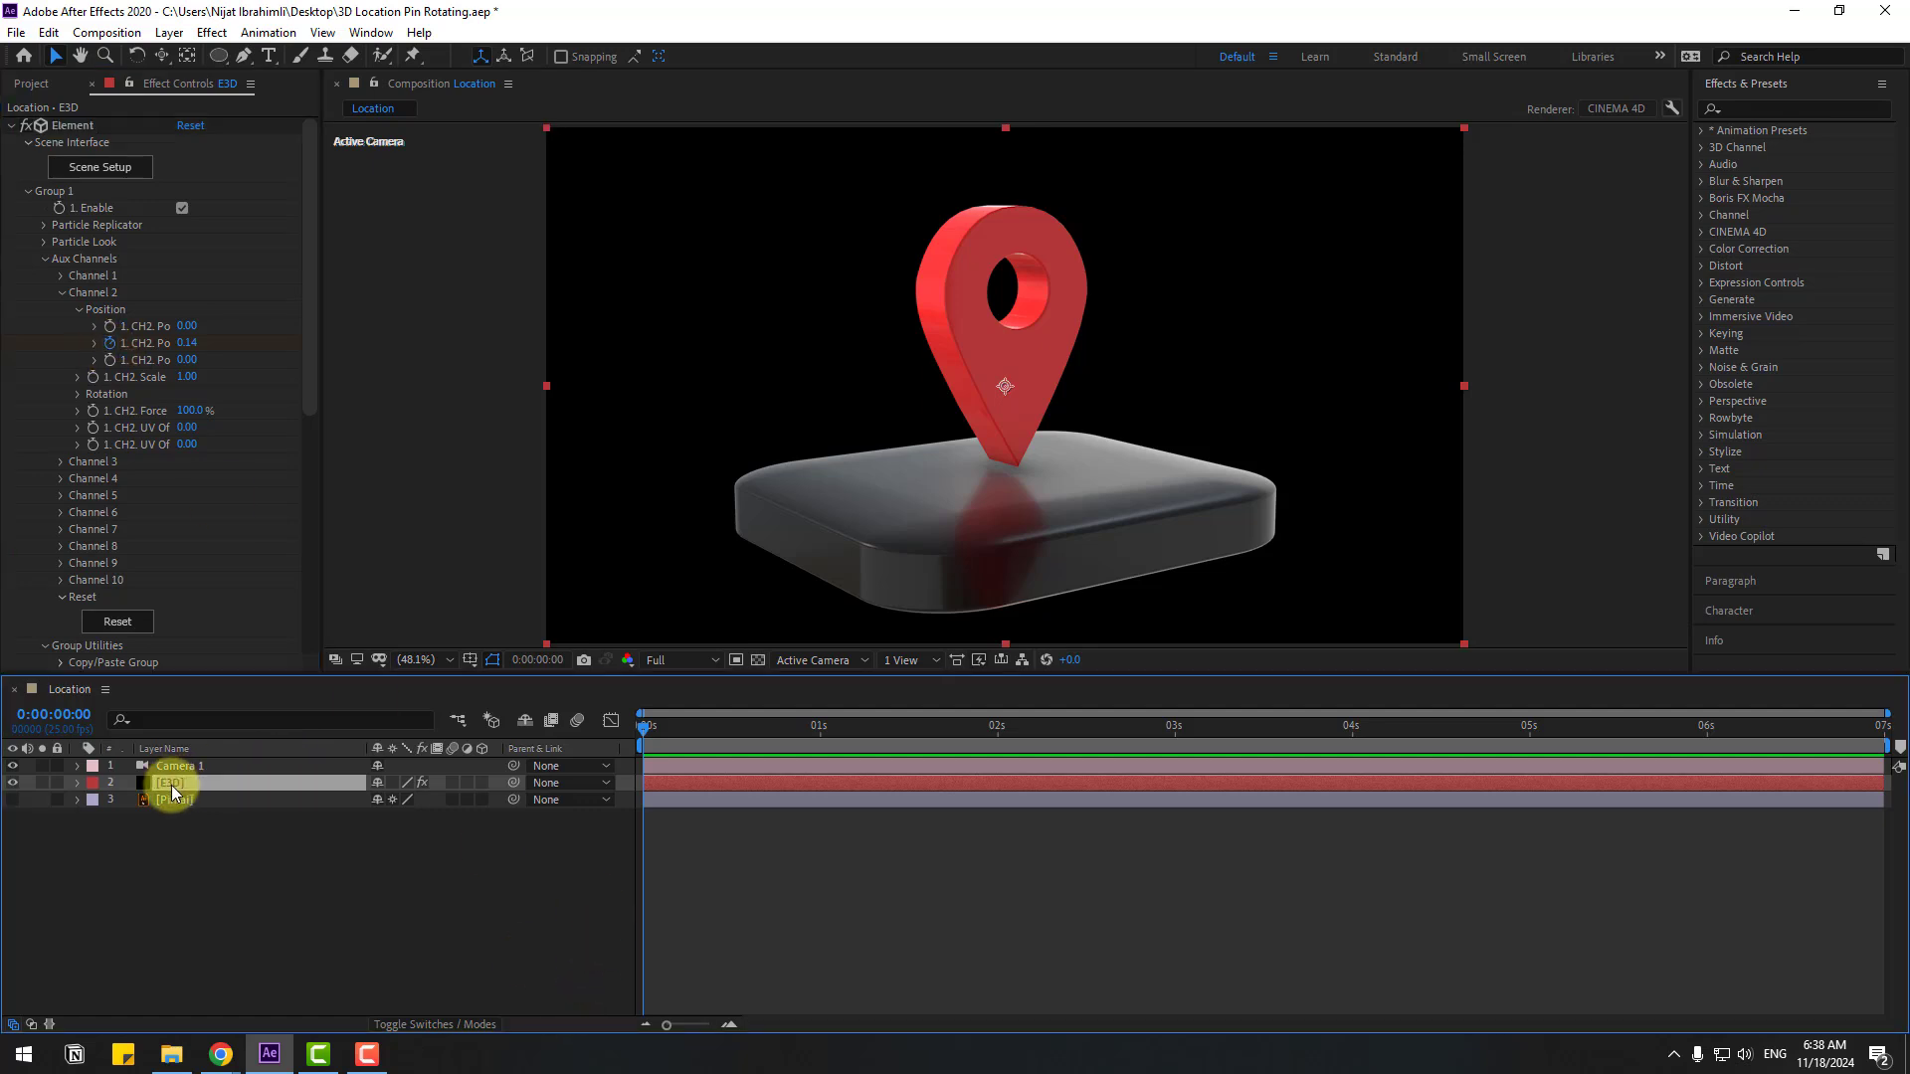
key("u")
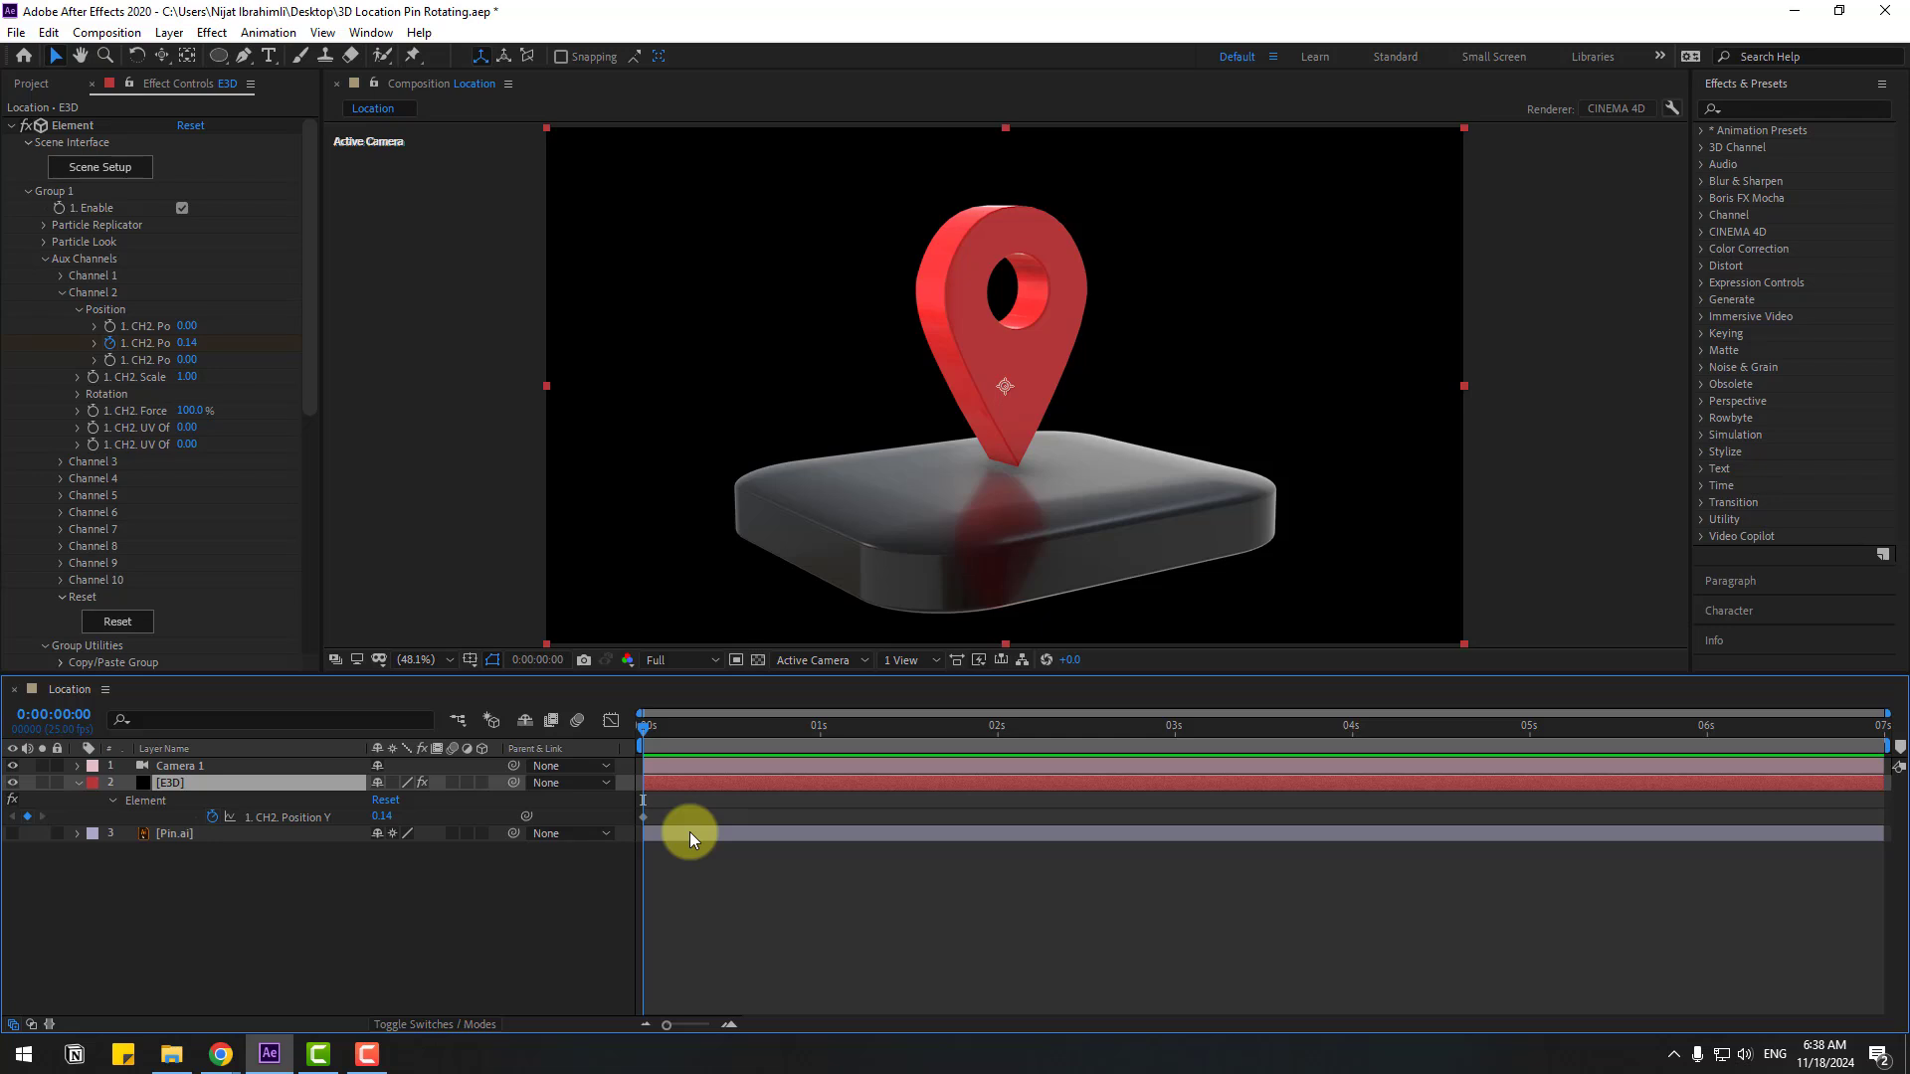
key("shift+Page_Down")
left_click_drag(187, 342, 105, 344)
key("shift+Page_Down")
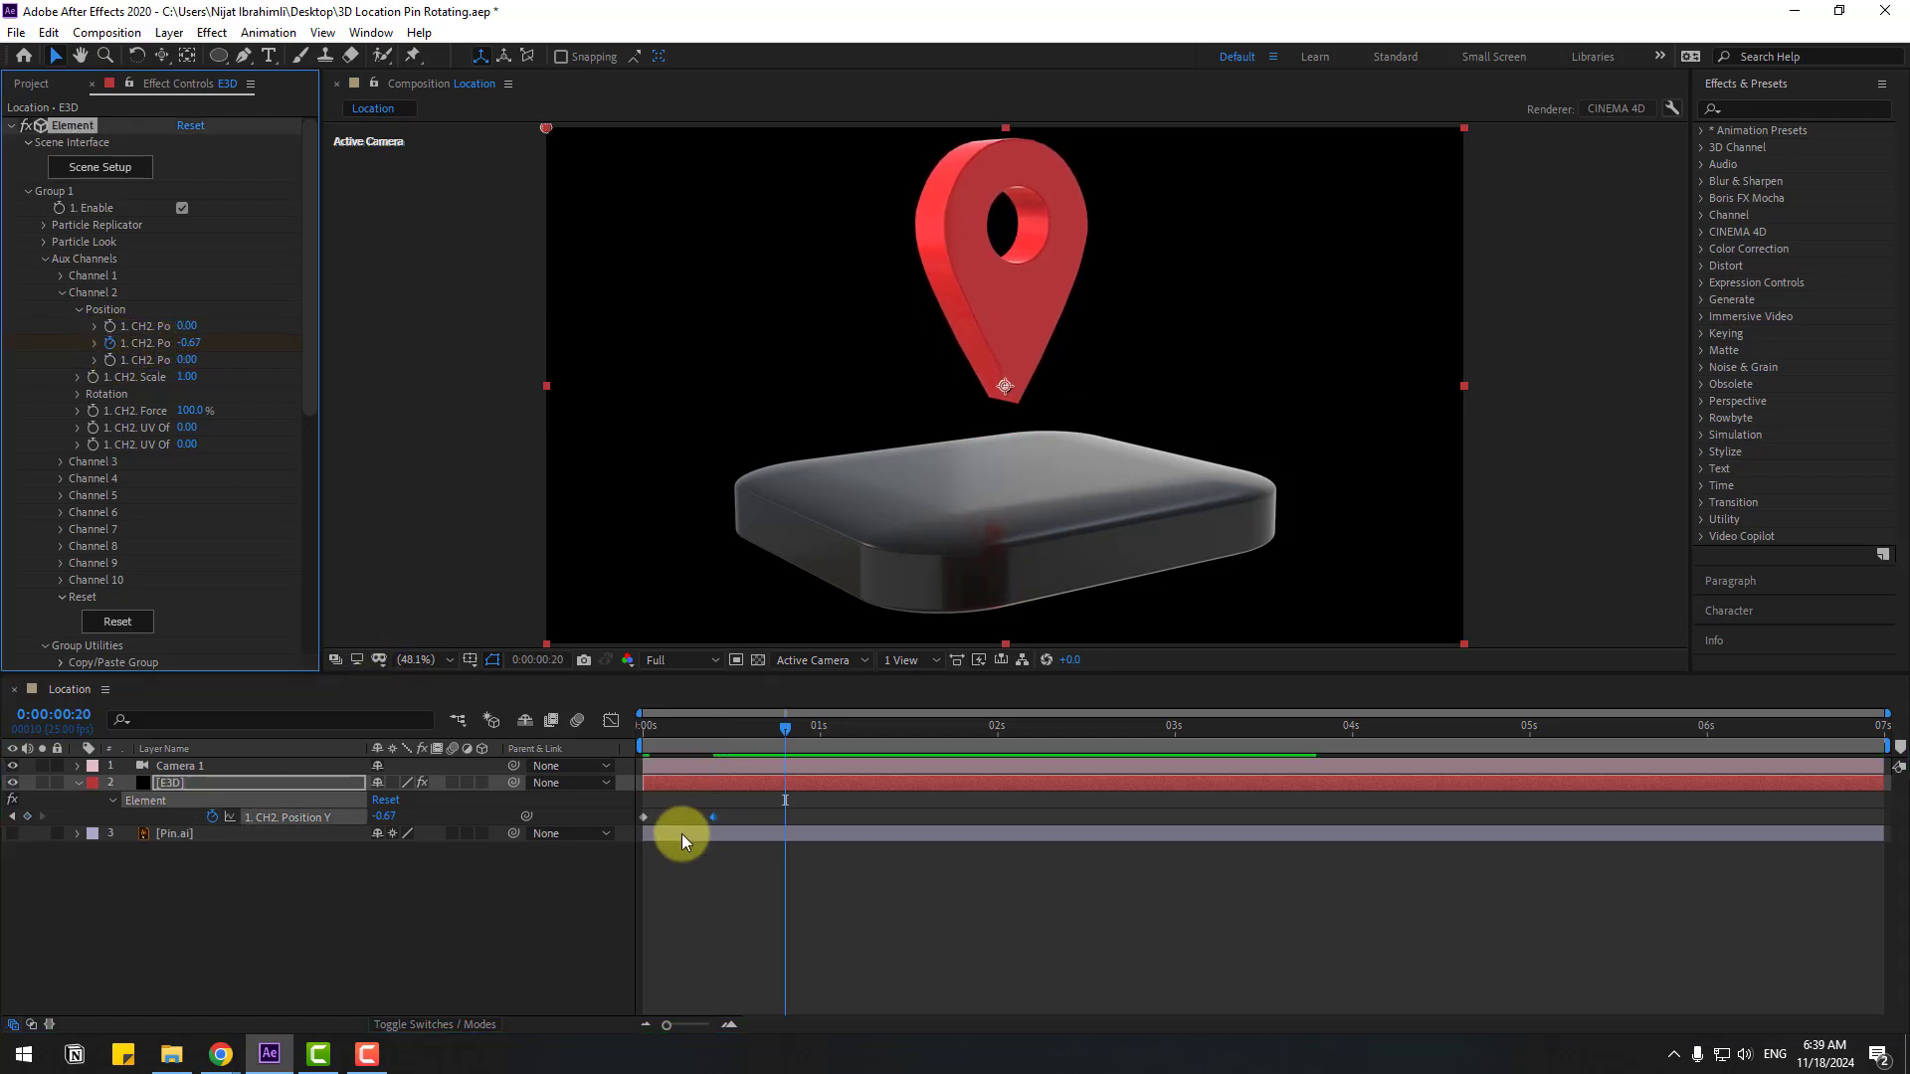
left_click(644, 817)
key("ctrl+v")
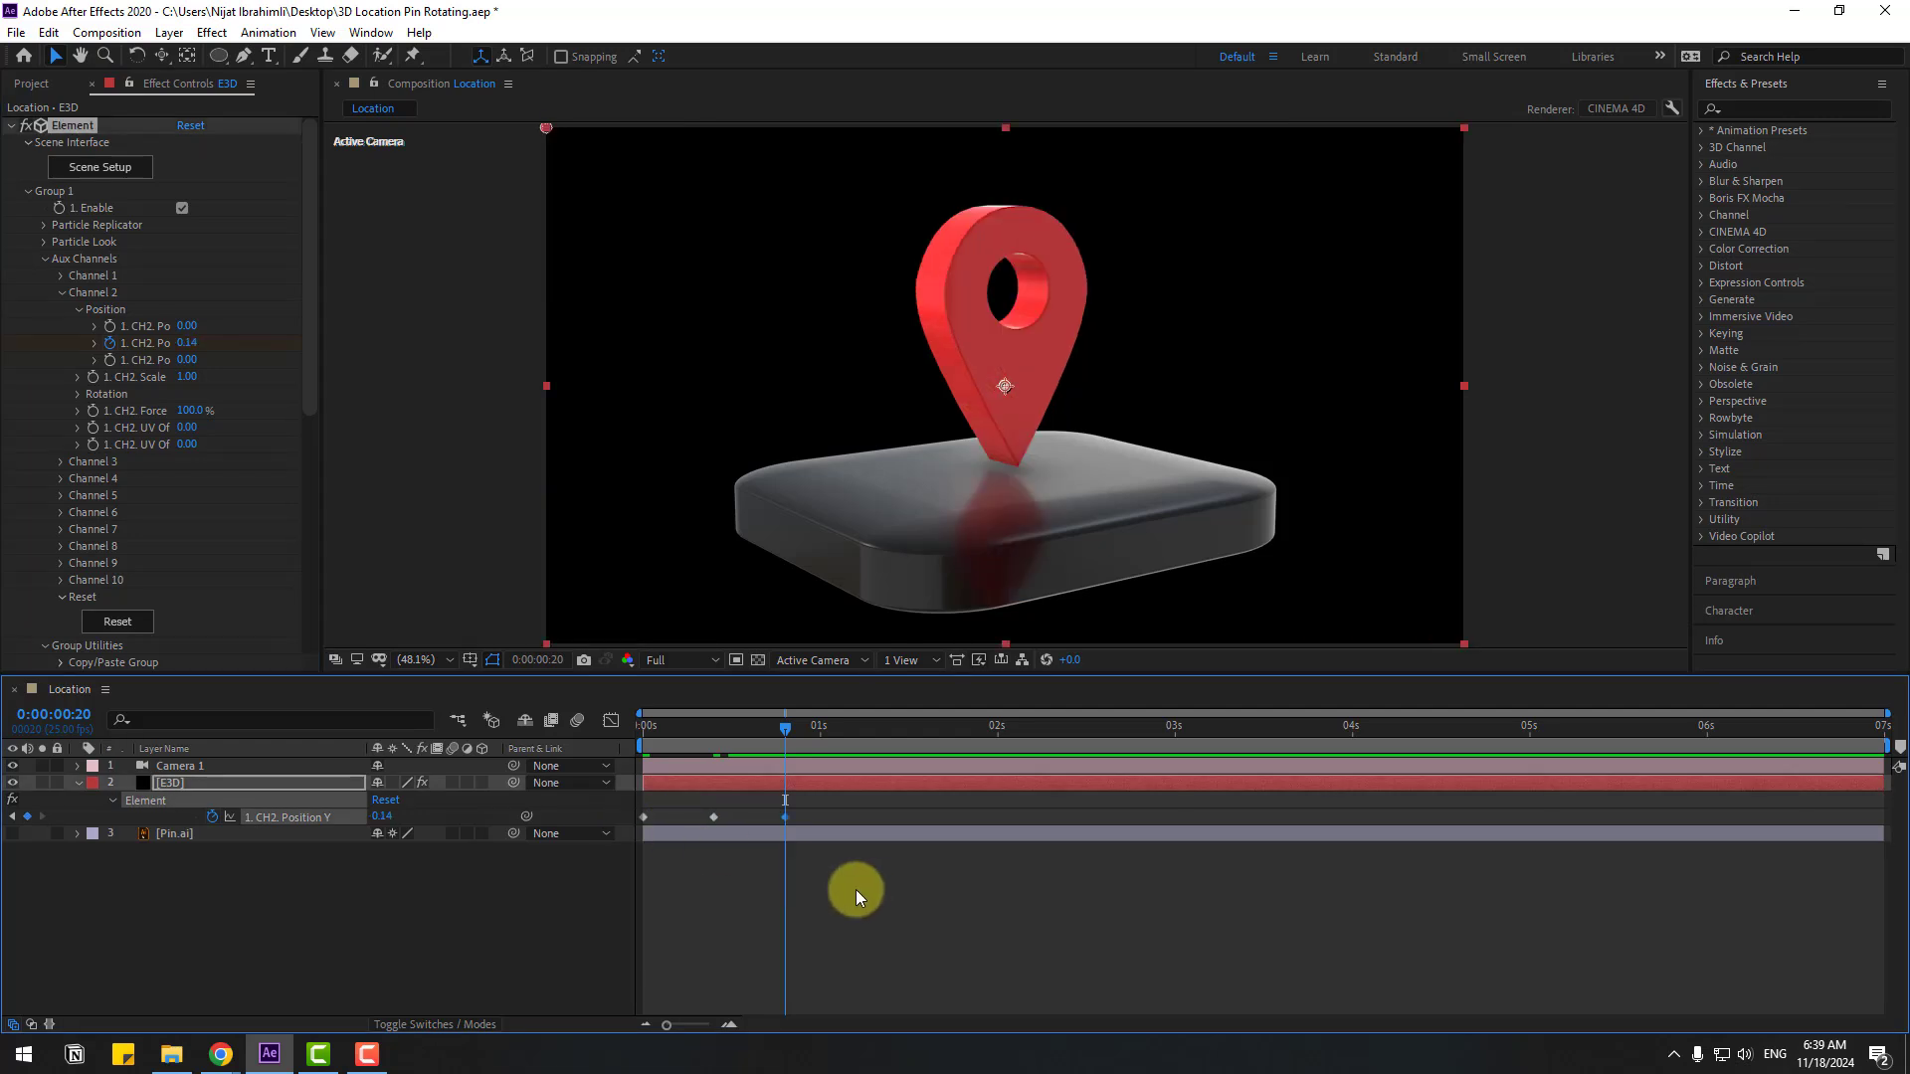
Apply Easy Ease to the keyframes and preview the bounce at Quarter resolution
right_click(643, 817)
mouse_move(748, 806)
left_click(929, 868)
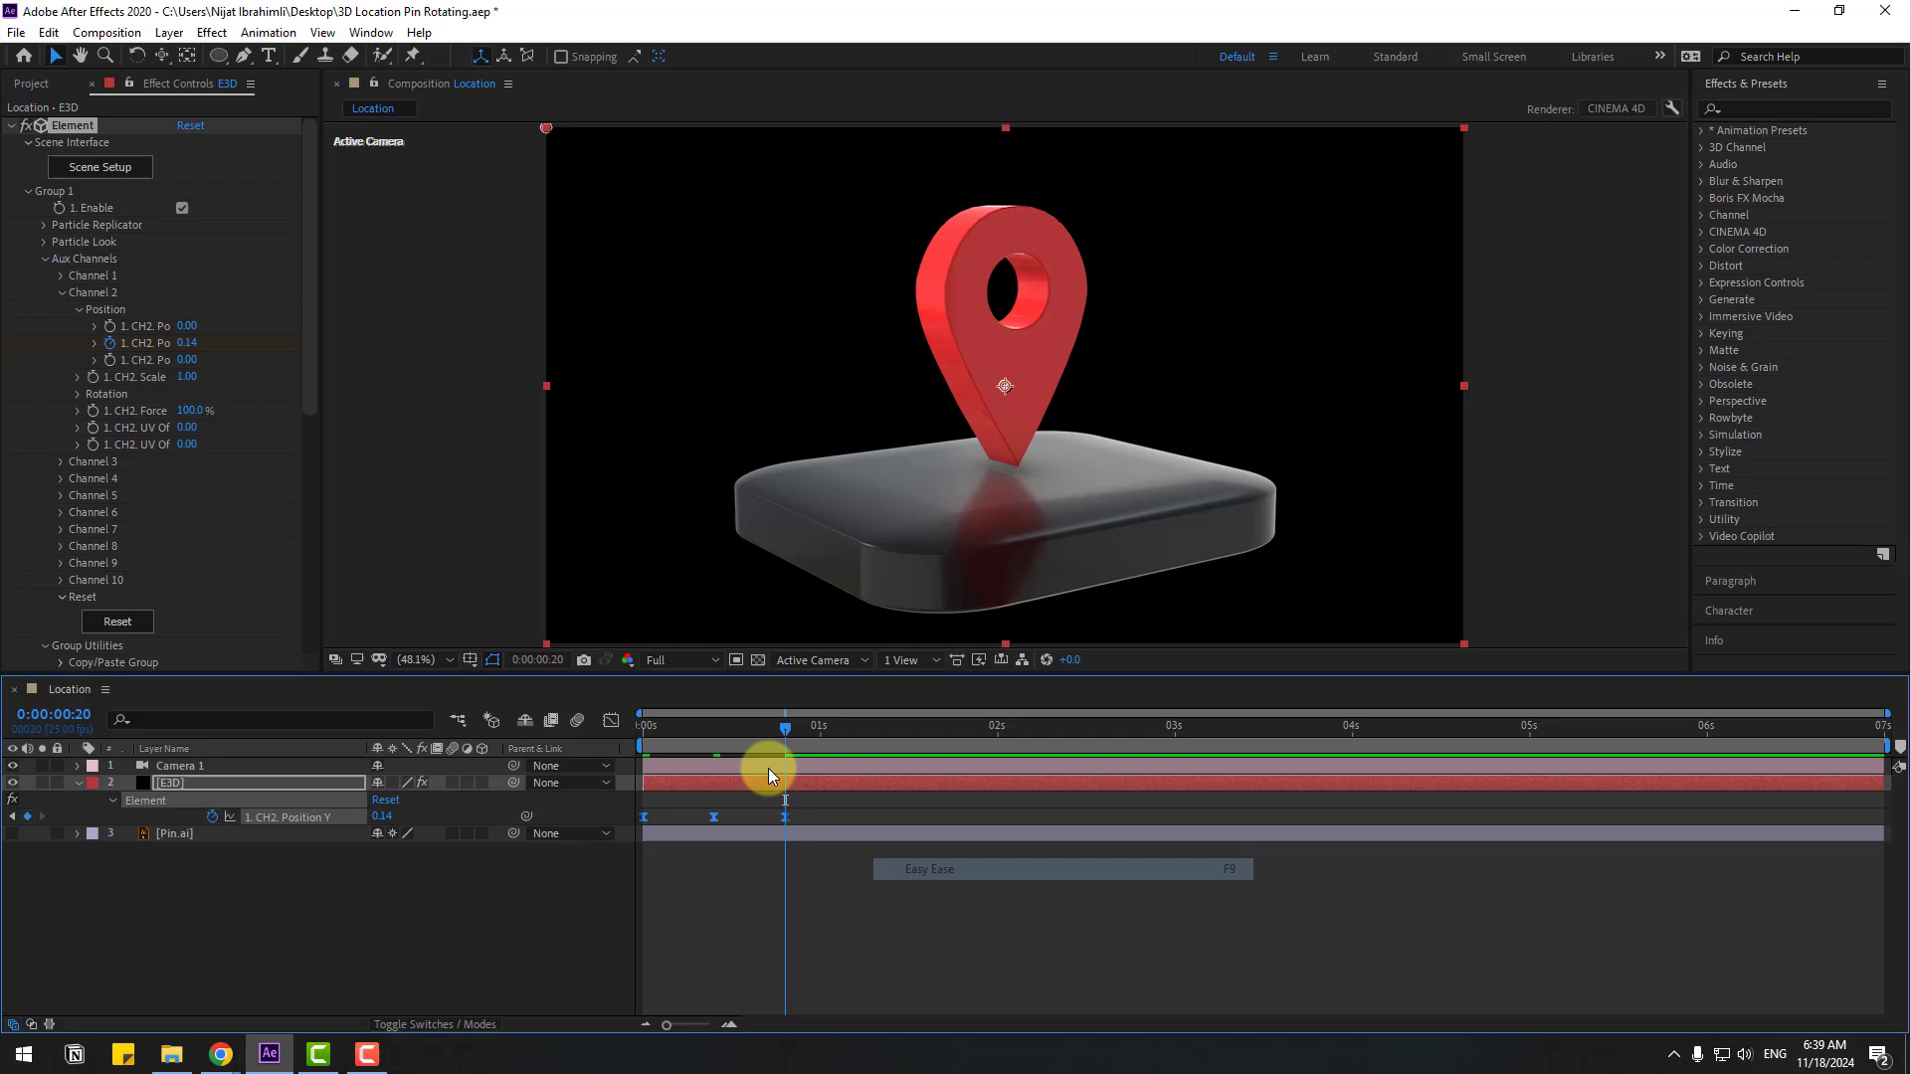
left_click(682, 662)
left_click(676, 773)
key("space")
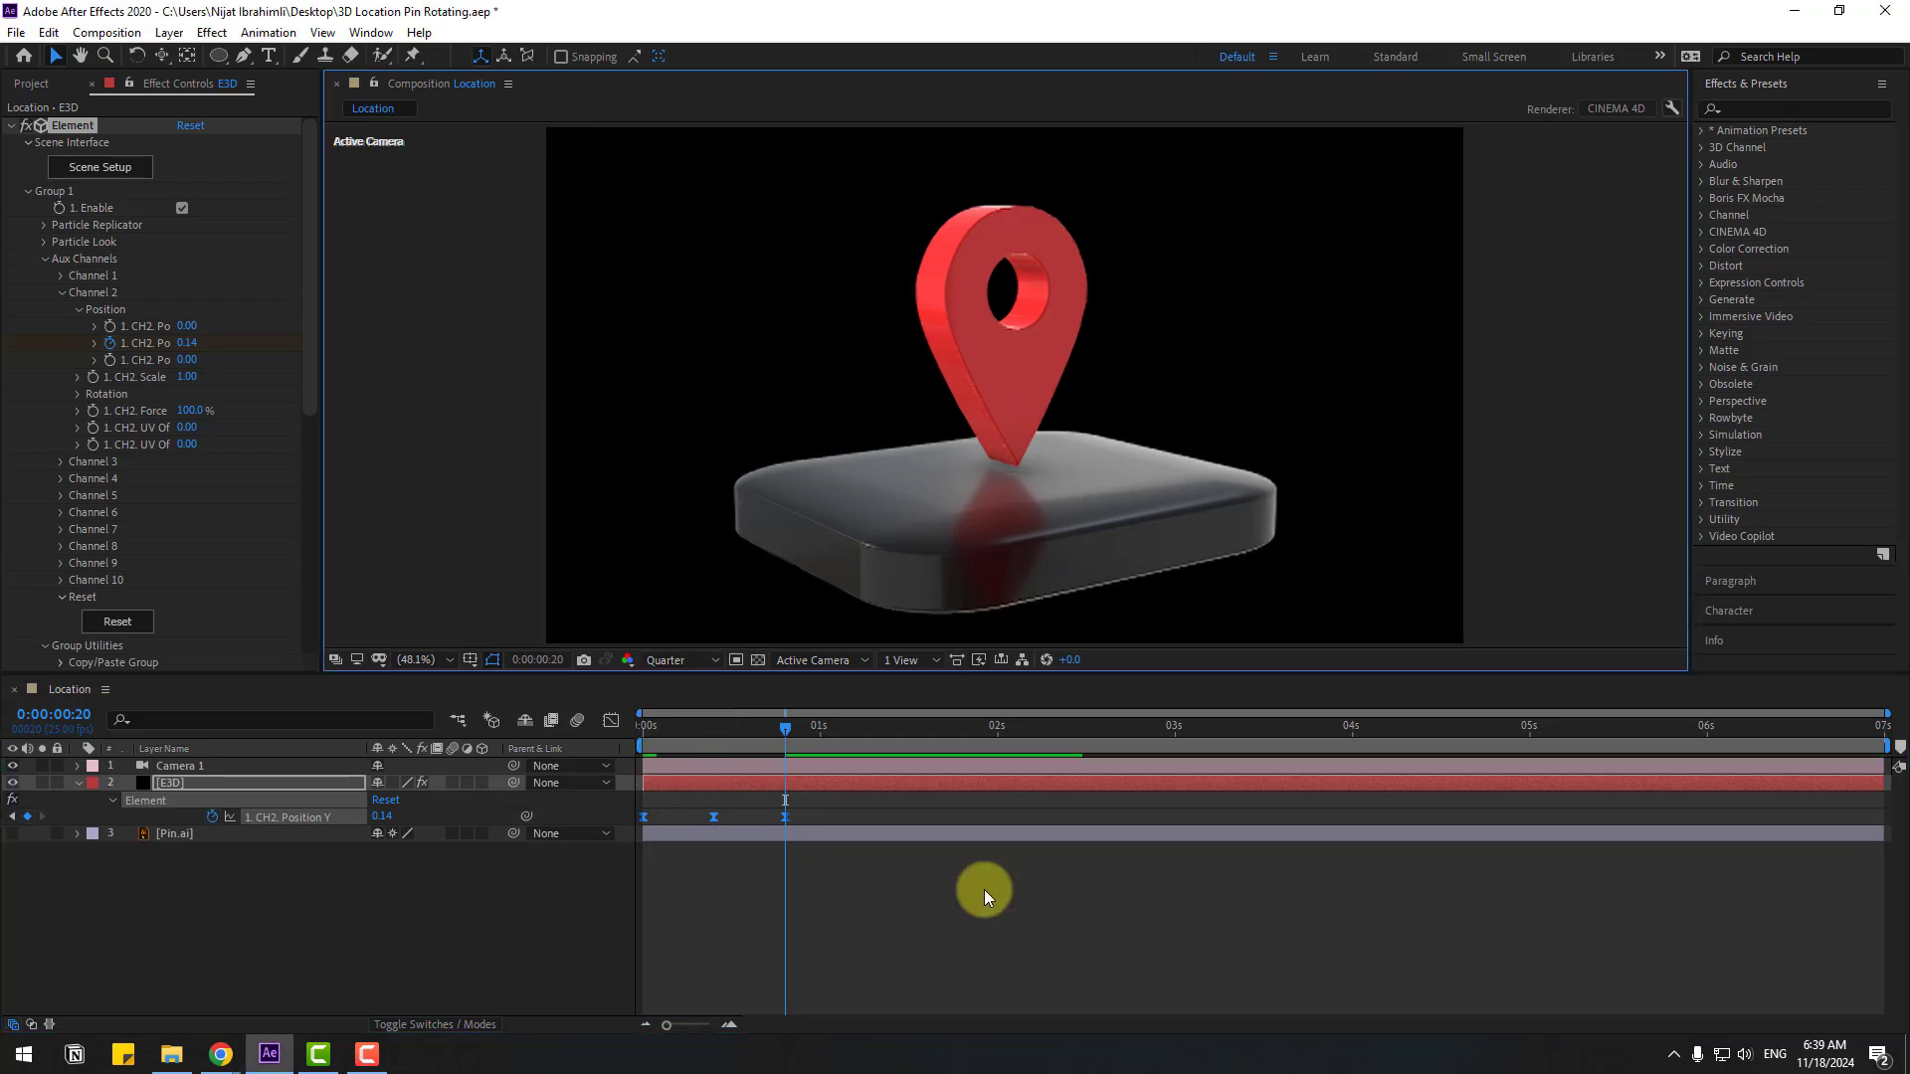
left_click(713, 729)
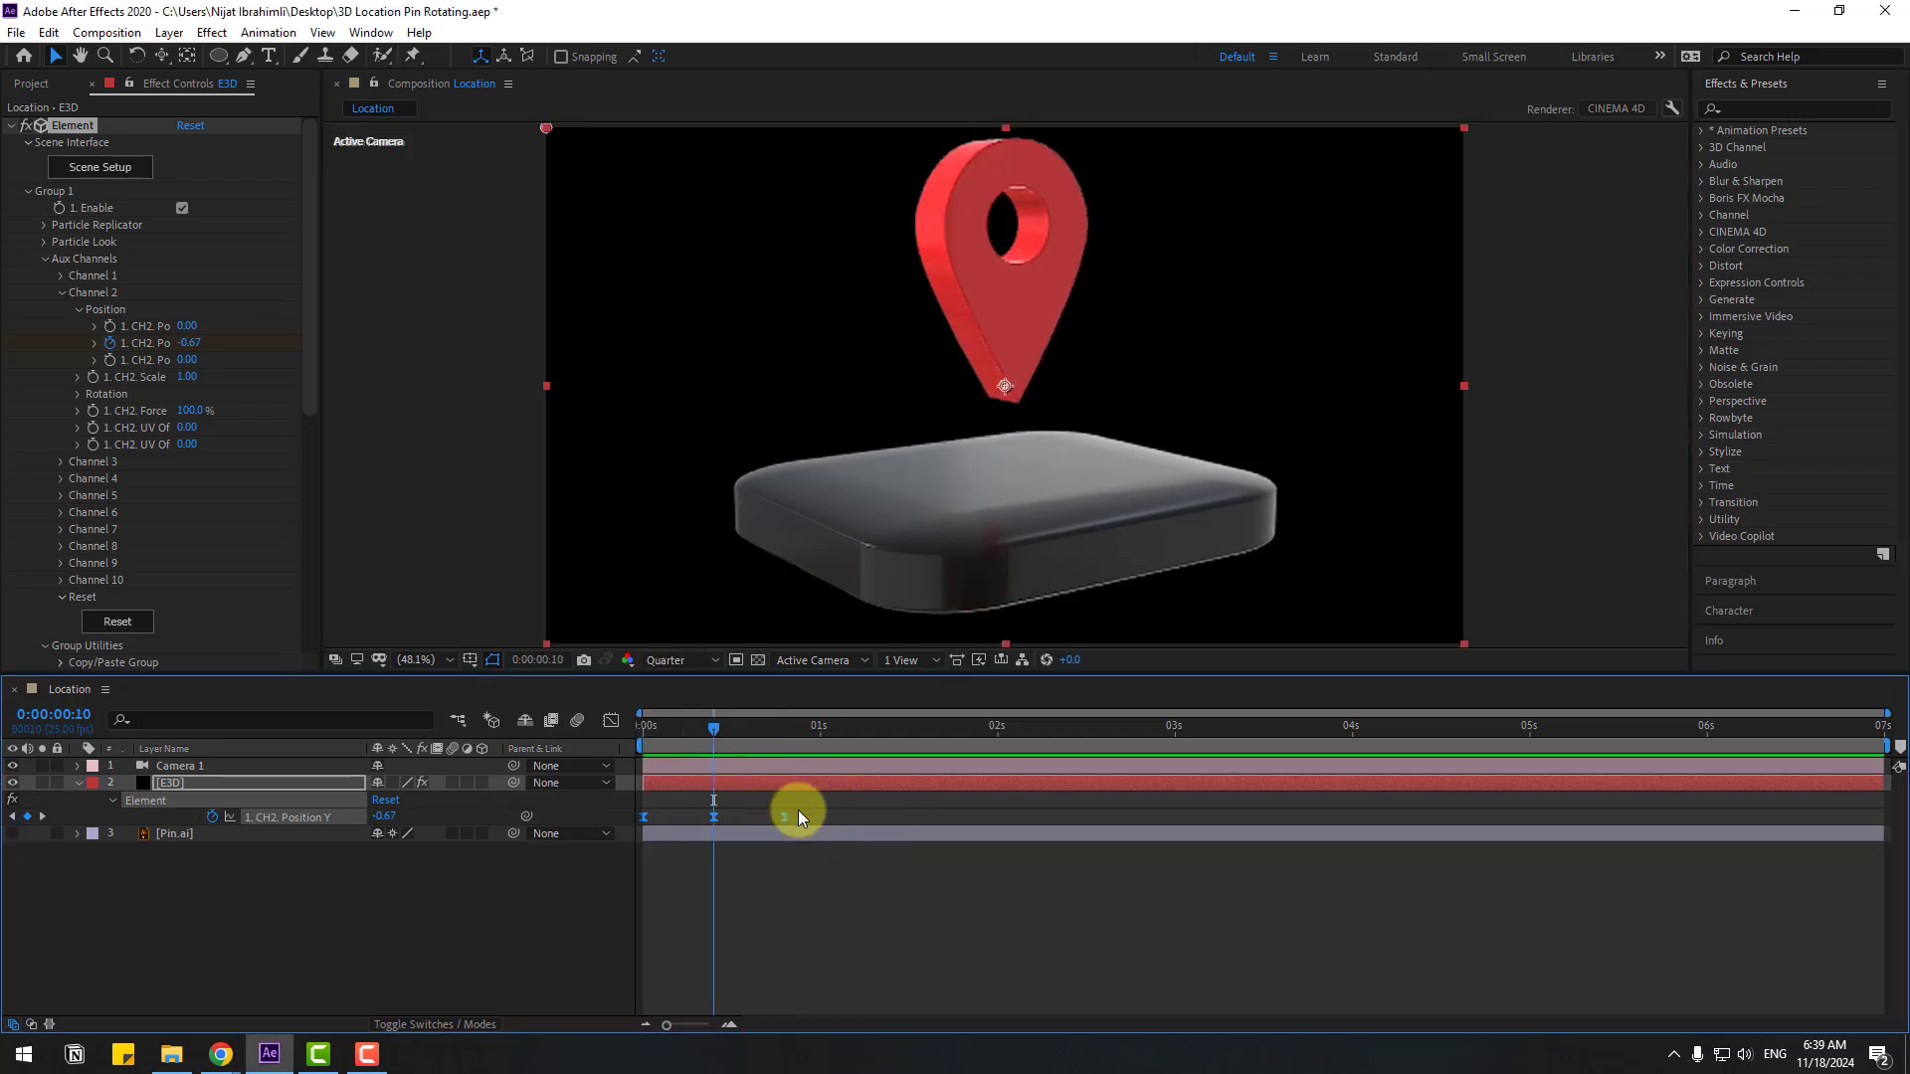
Stretch the three Y keyframes over about the first second and open the Graph Editor
left_click(664, 817)
left_click_drag(665, 818, 635, 845)
left_click_drag(784, 826, 874, 820)
left_click(611, 720)
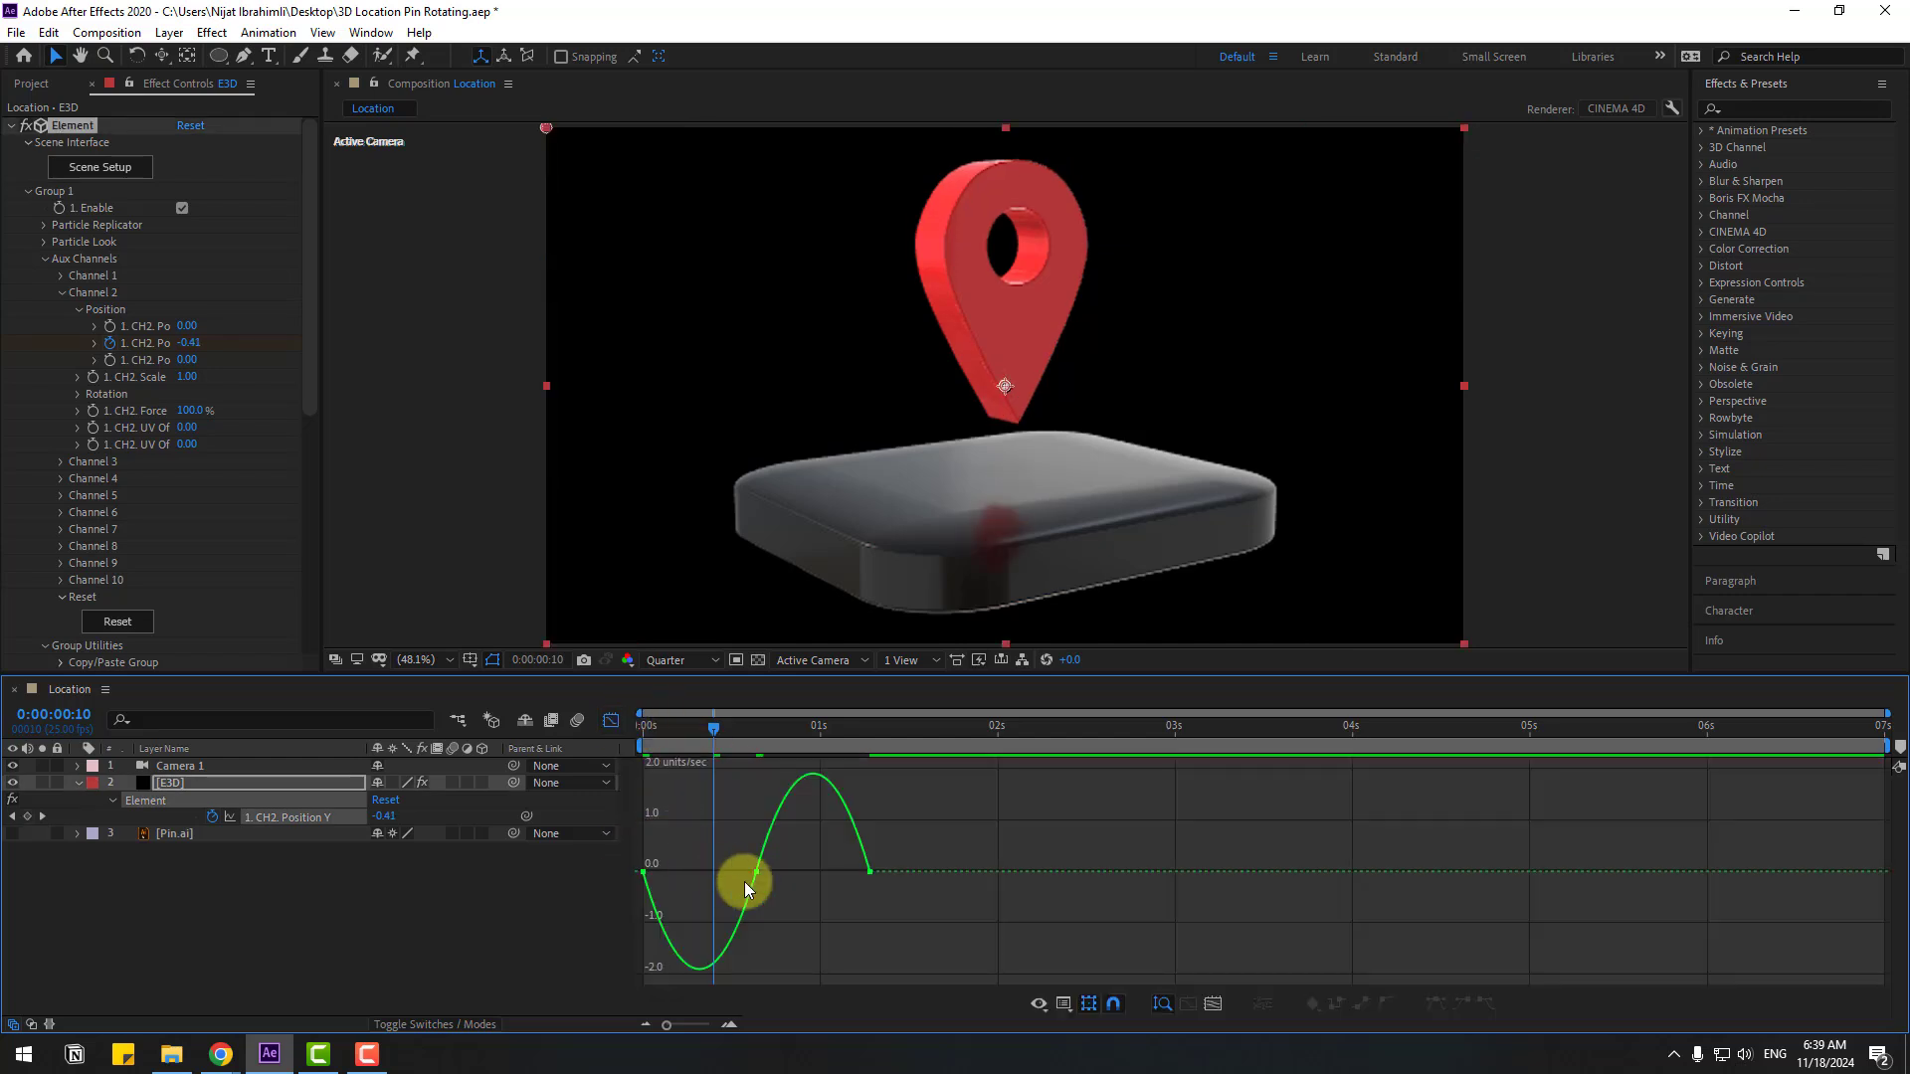
Steepen the middle keyframe's Bezier handles in the speed graph and preview the bounce
left_click_drag(774, 872, 713, 900)
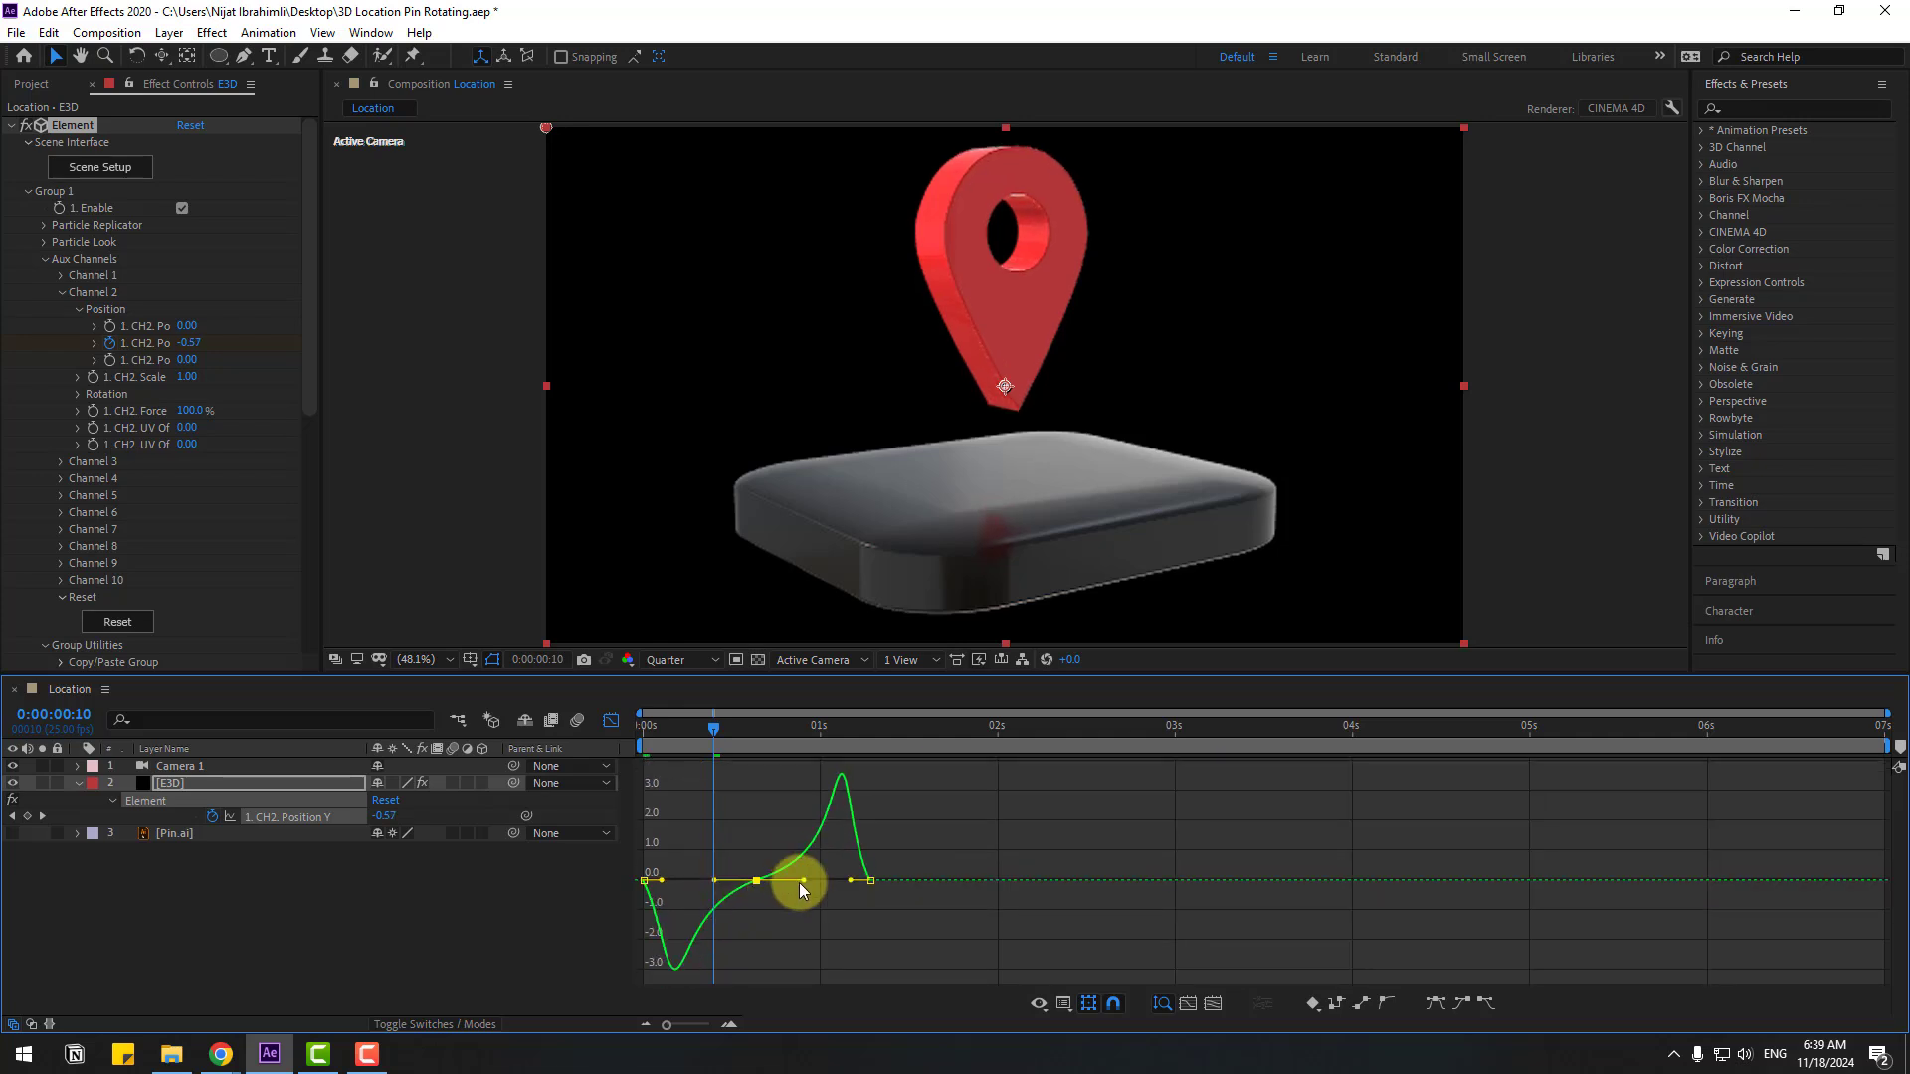
key("space")
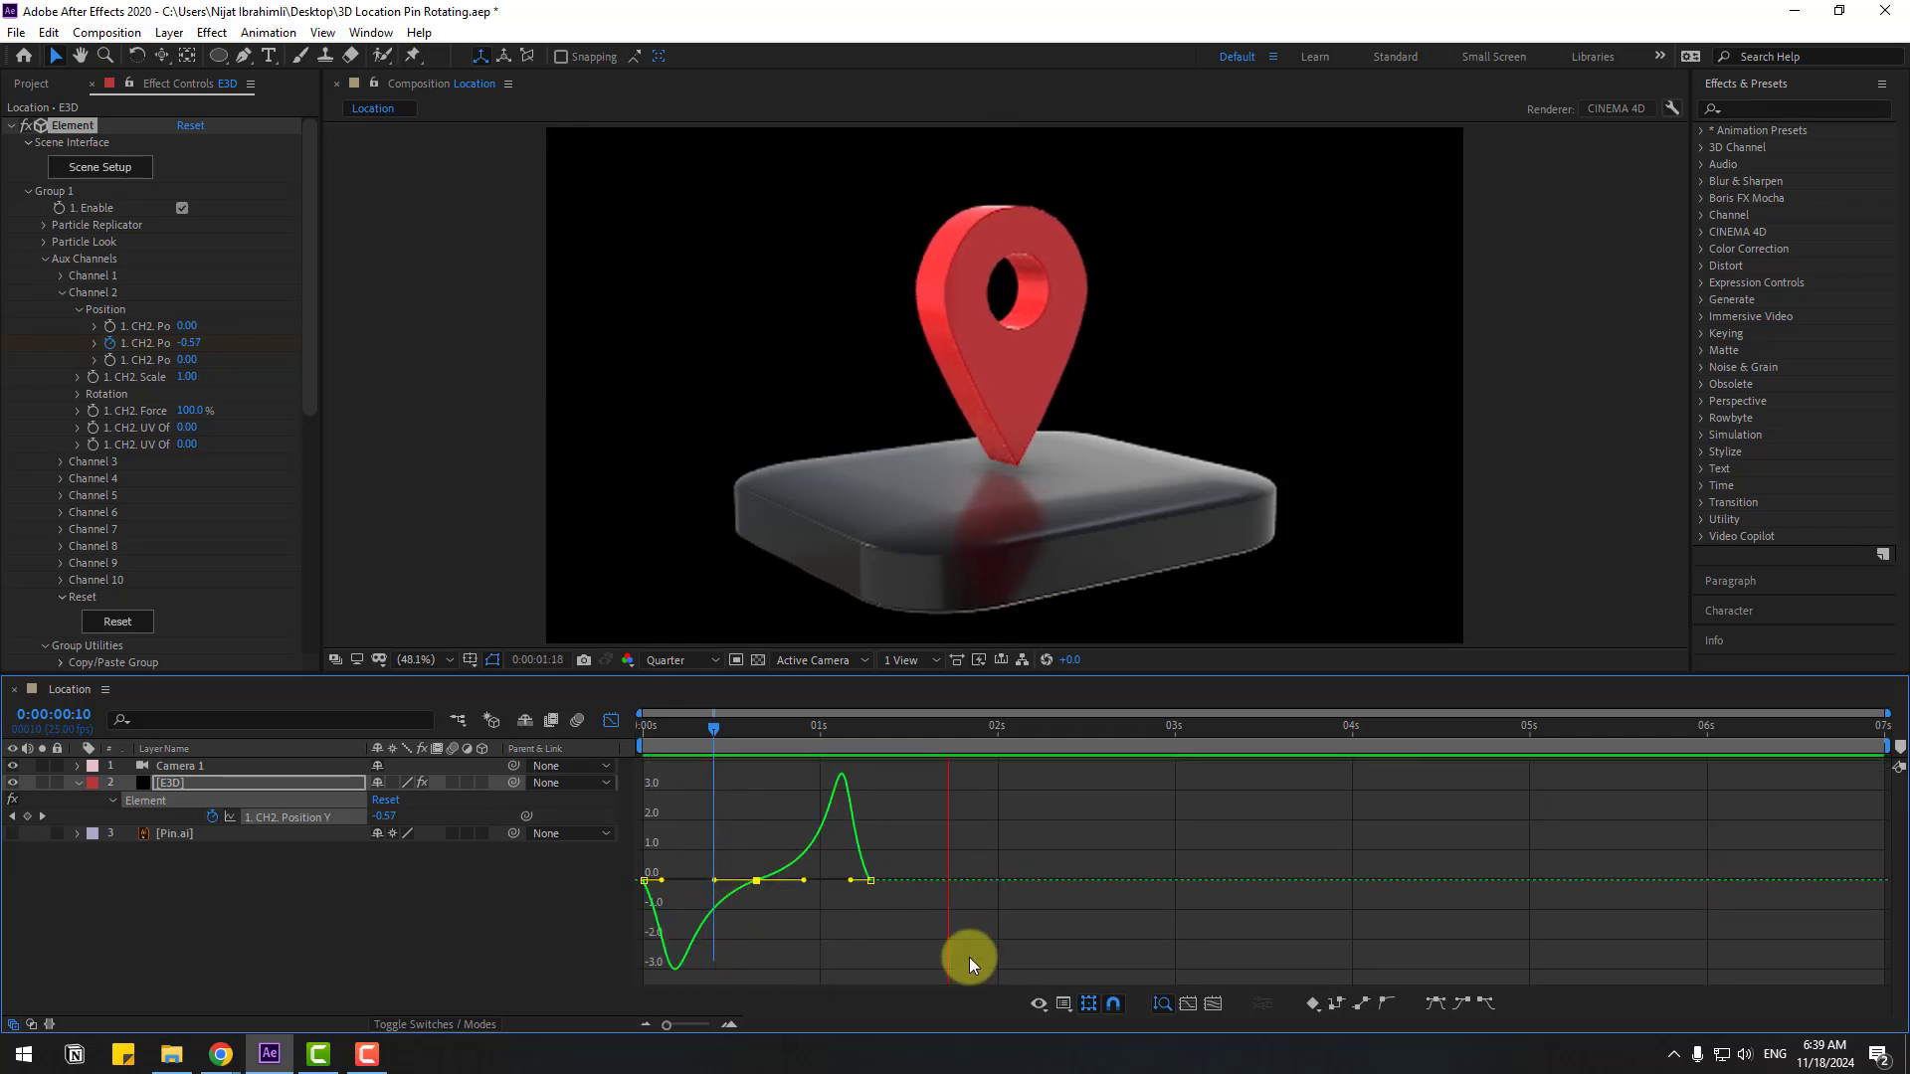
key("space")
Close the Graph Editor and add an expression to CH2 Position Y
left_click(610, 720)
left_click(785, 897)
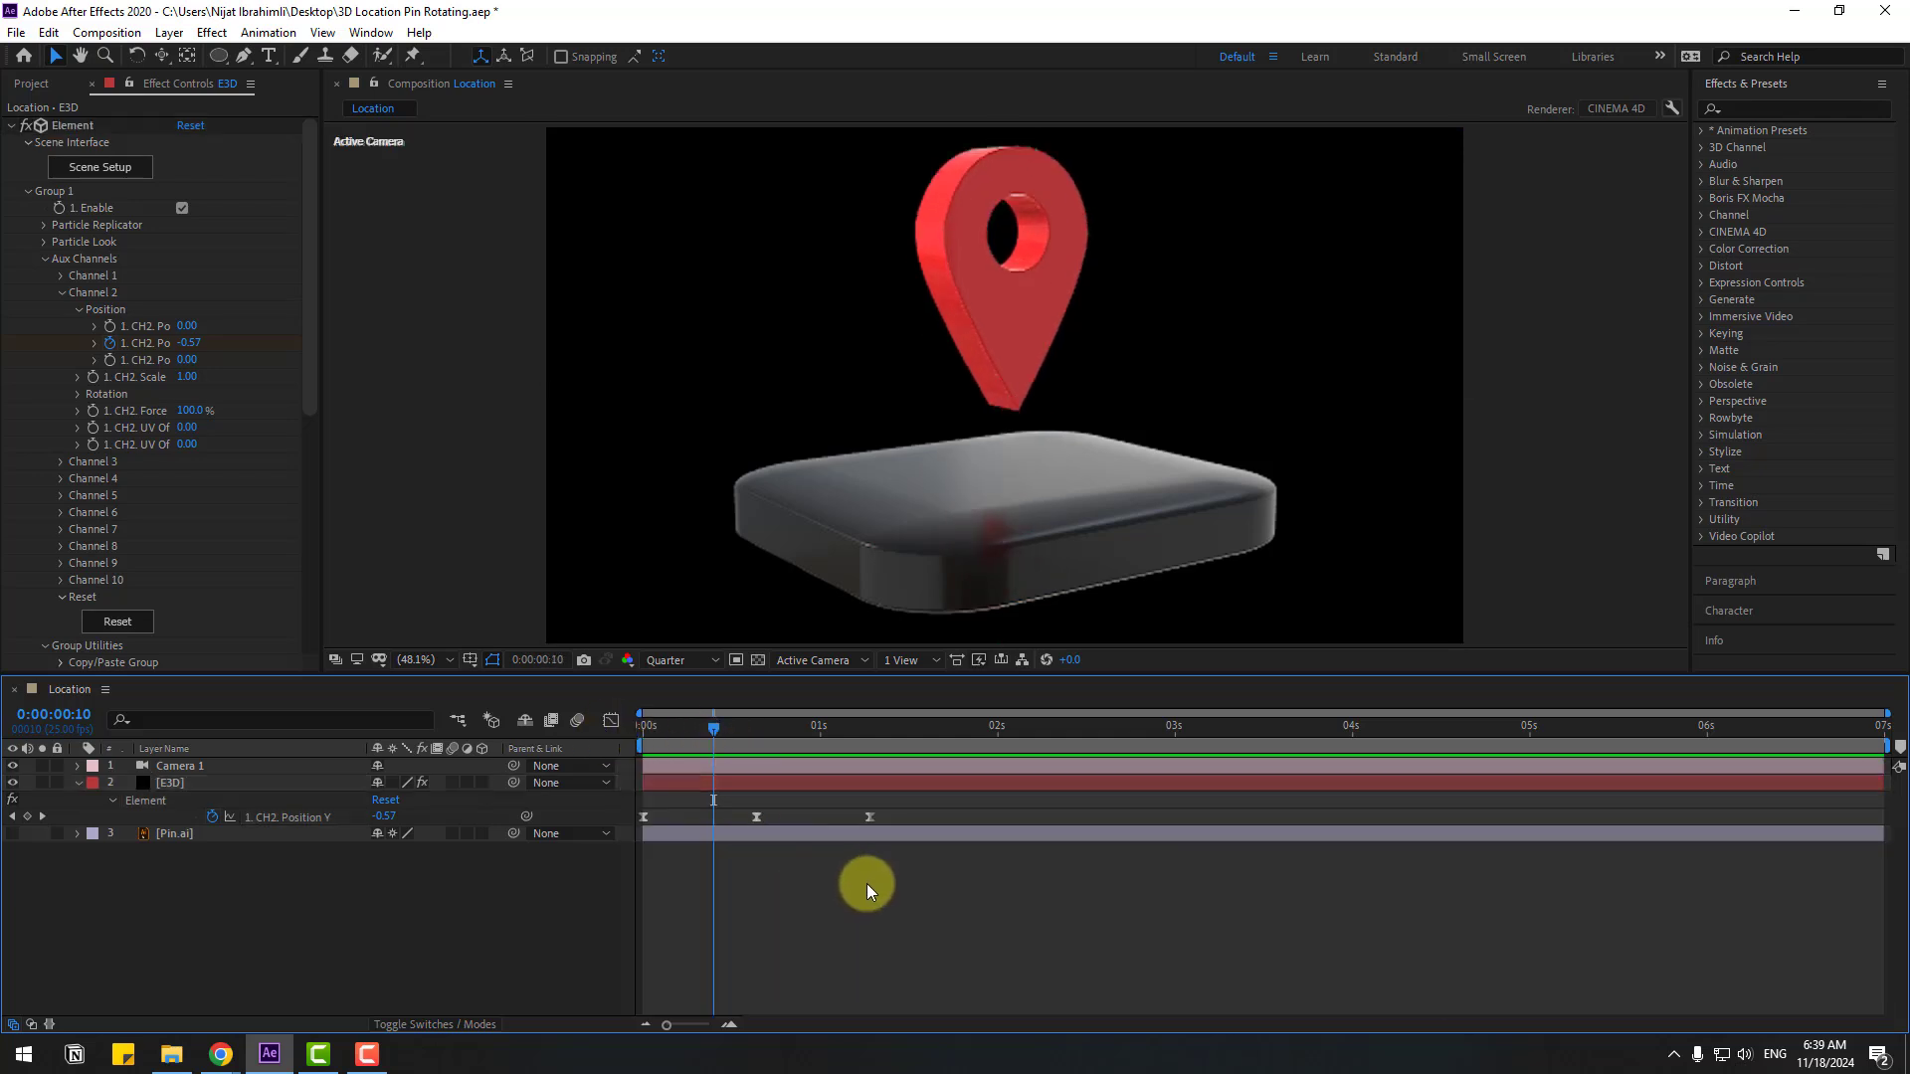
left_click(221, 822)
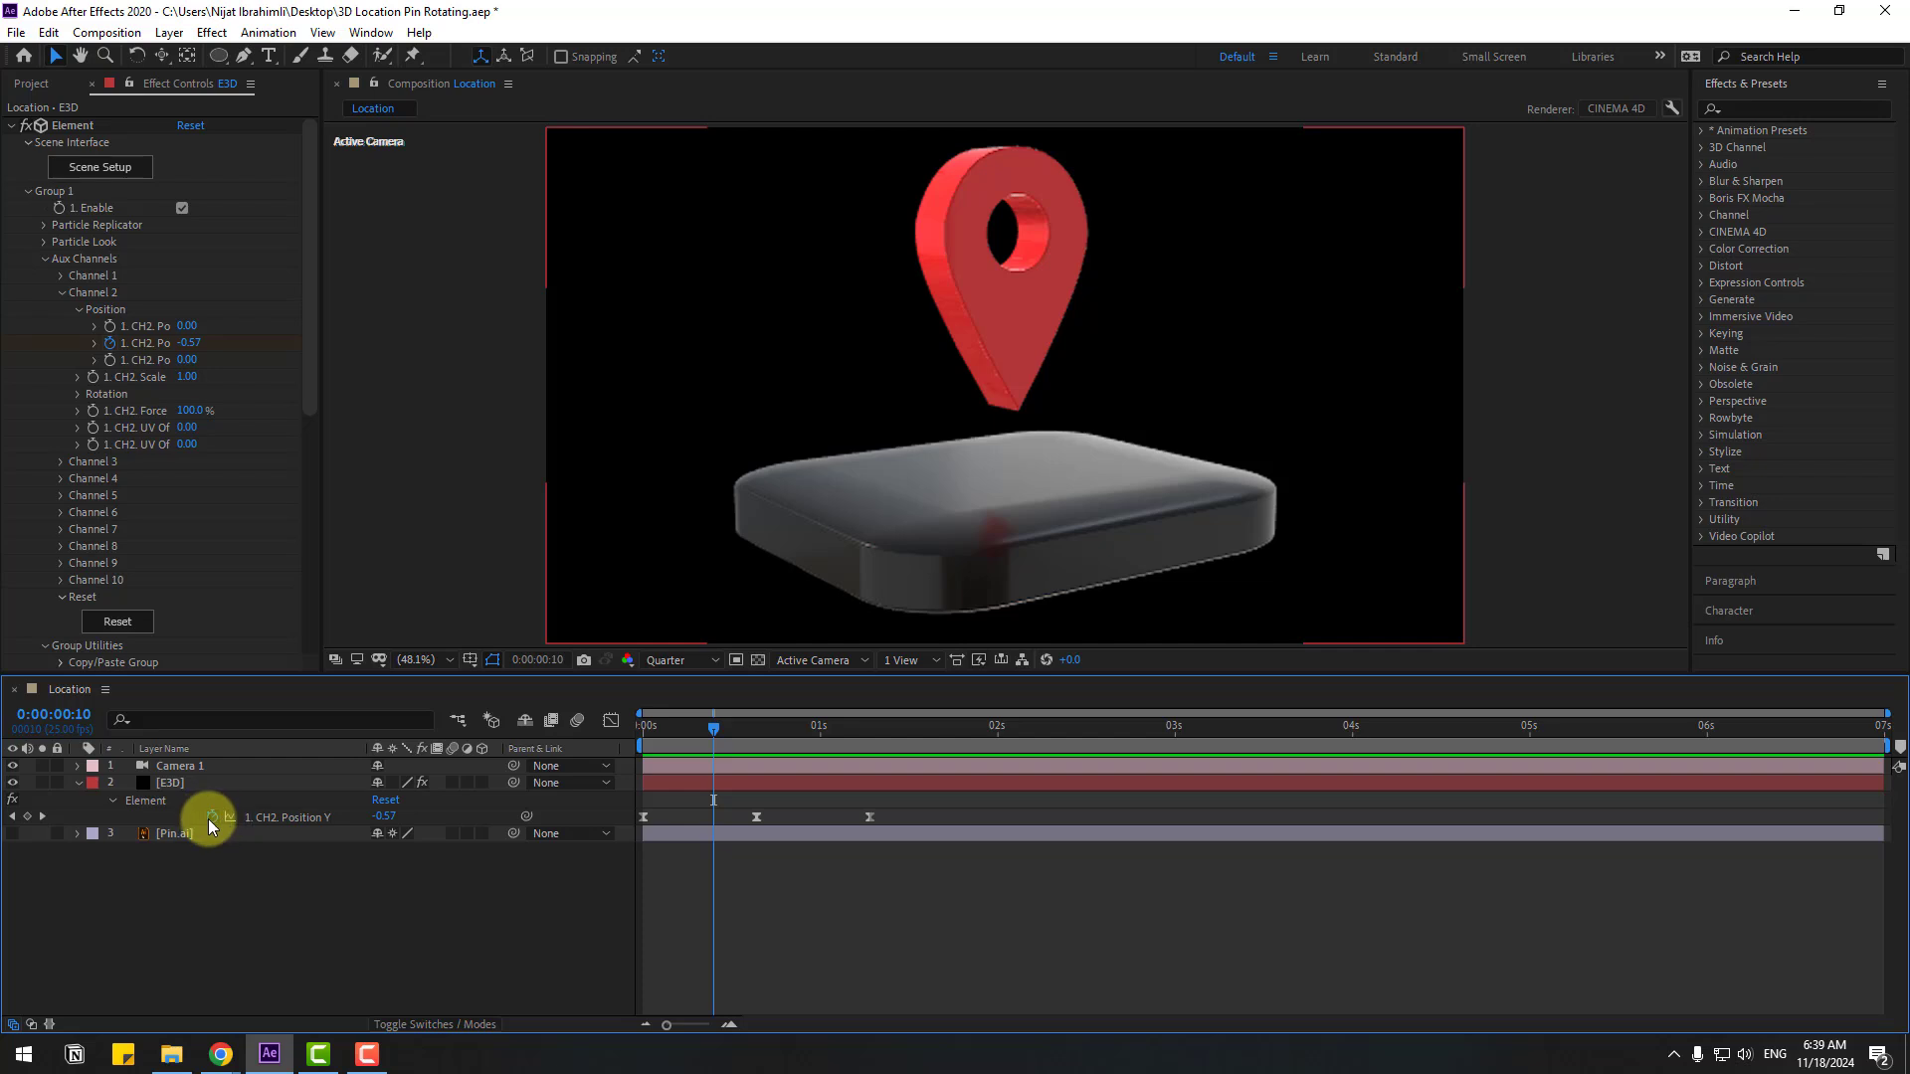
left_click(211, 817, "alt")
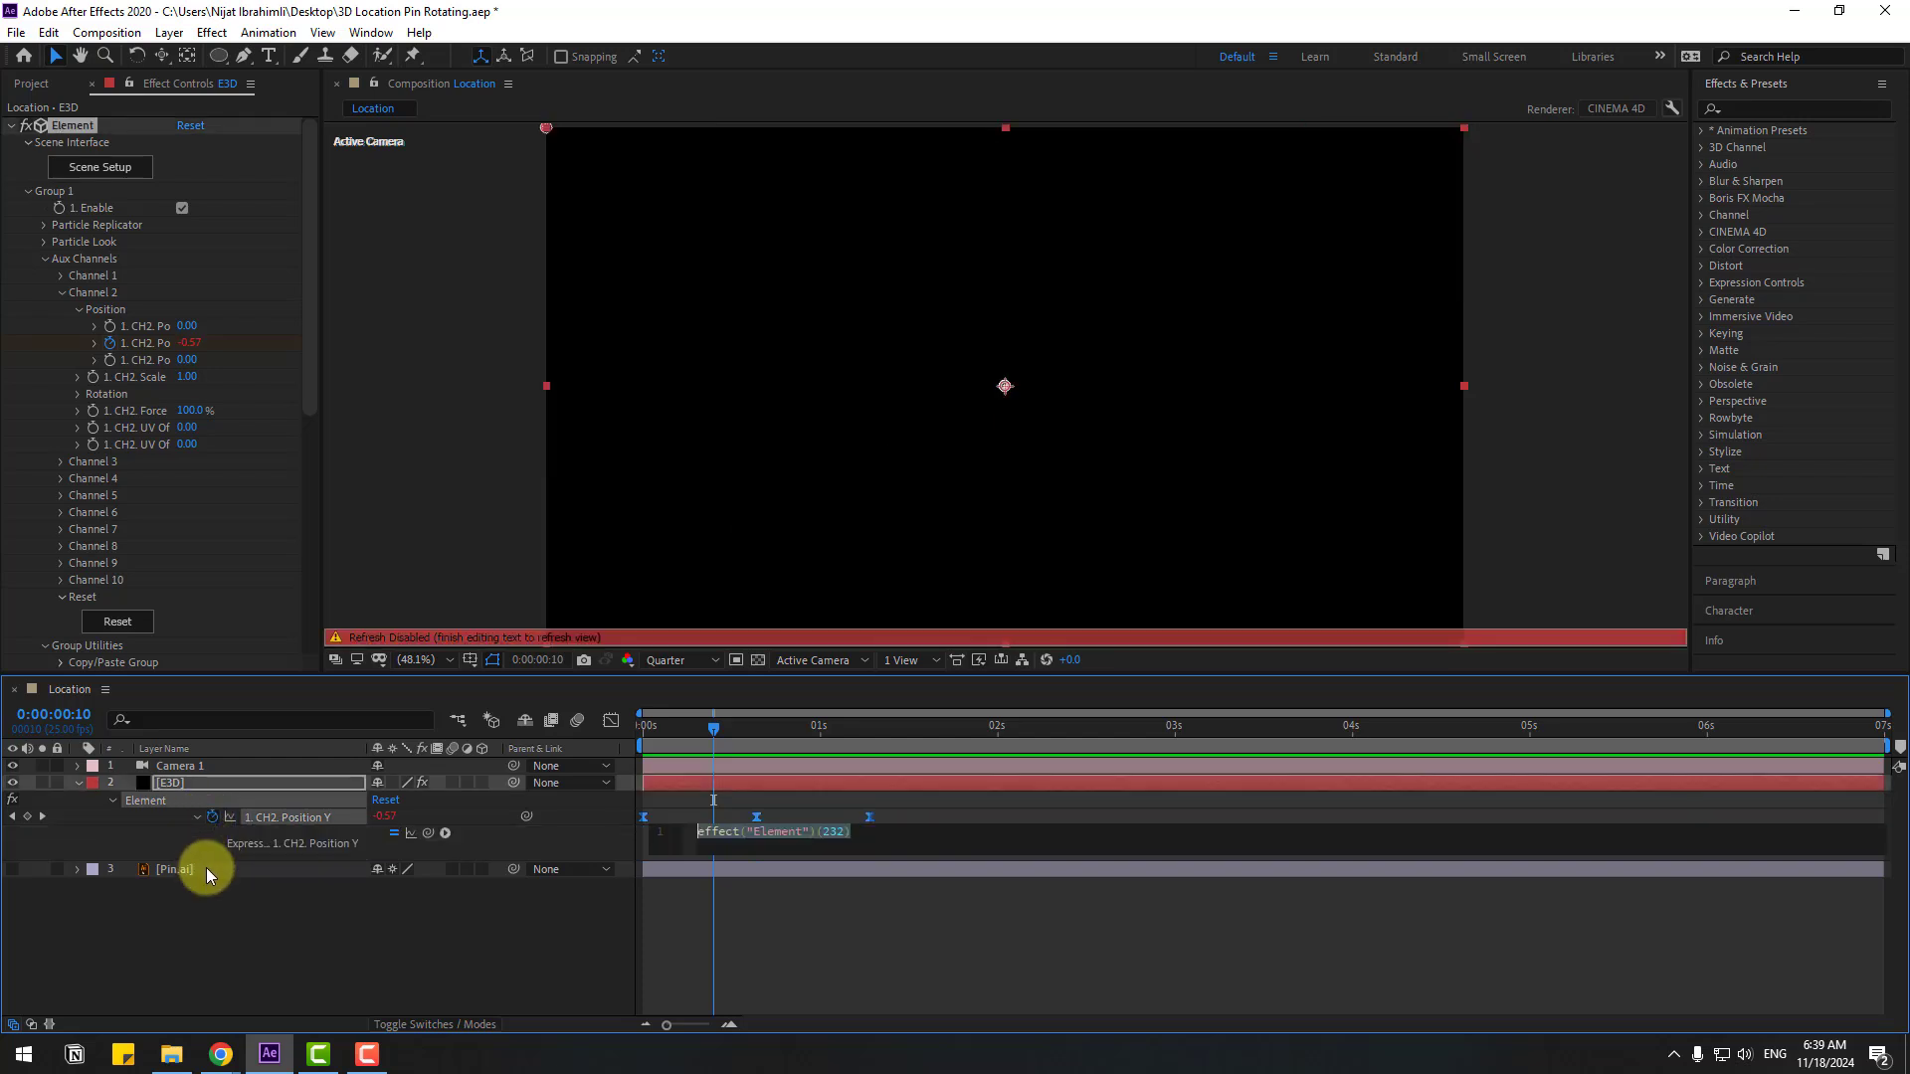
Insert loopOutDuration(type = "cycle", duration = 0) on CH2 Position Y and preview the loop
left_click(443, 833)
mouse_move(597, 709)
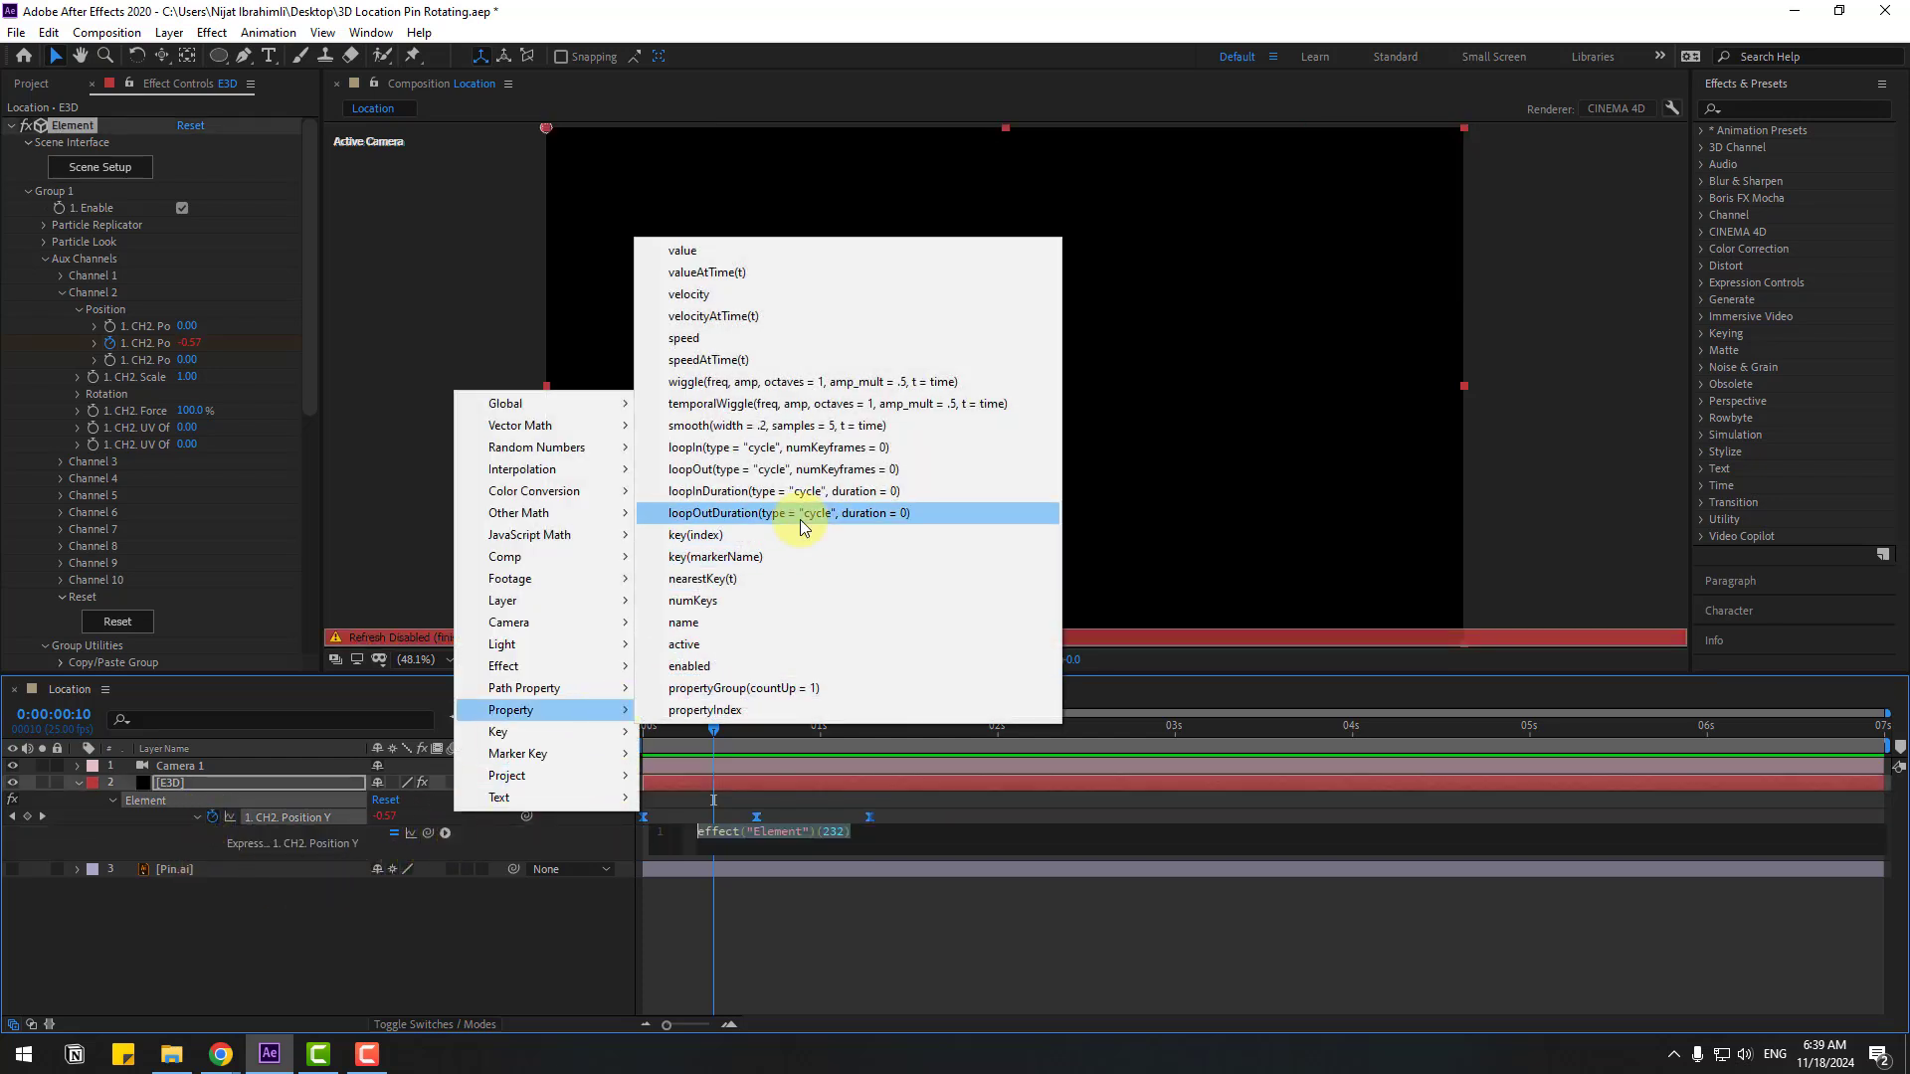
left_click(881, 512)
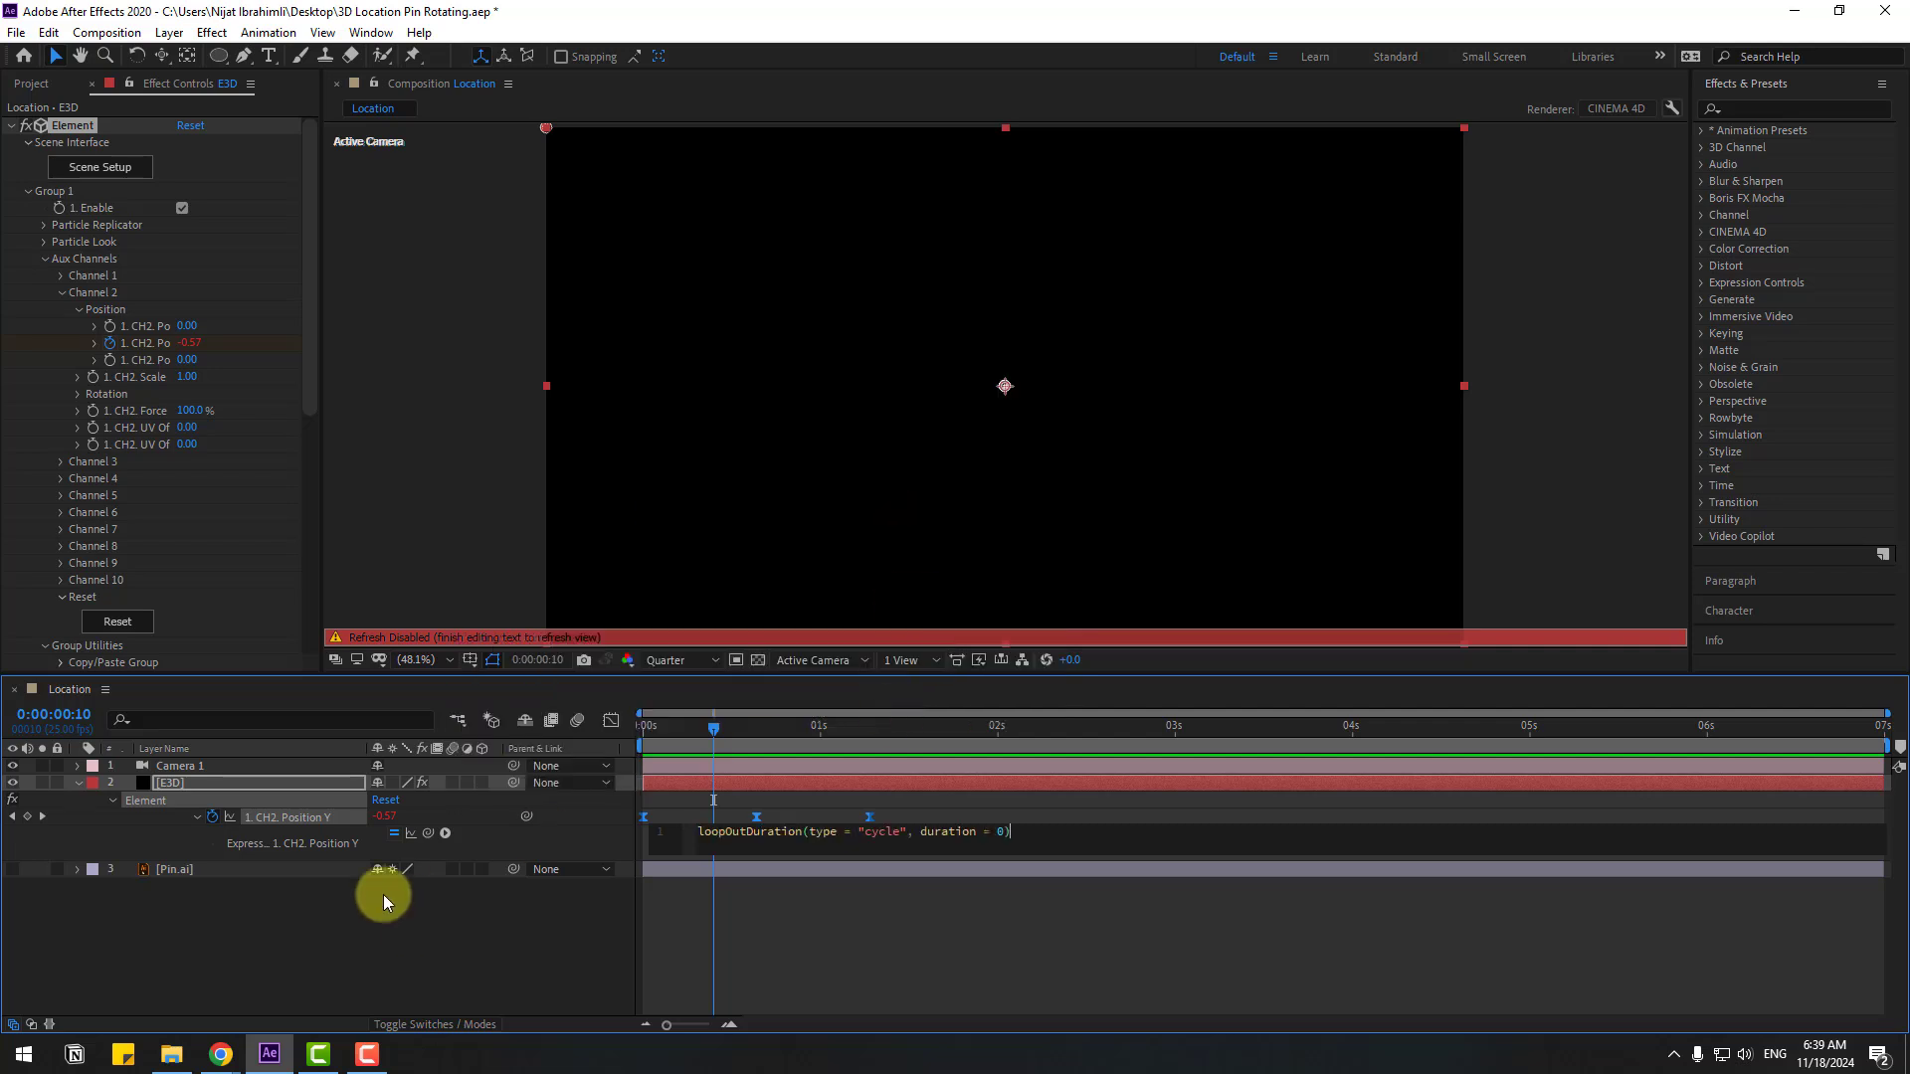
left_click(358, 929)
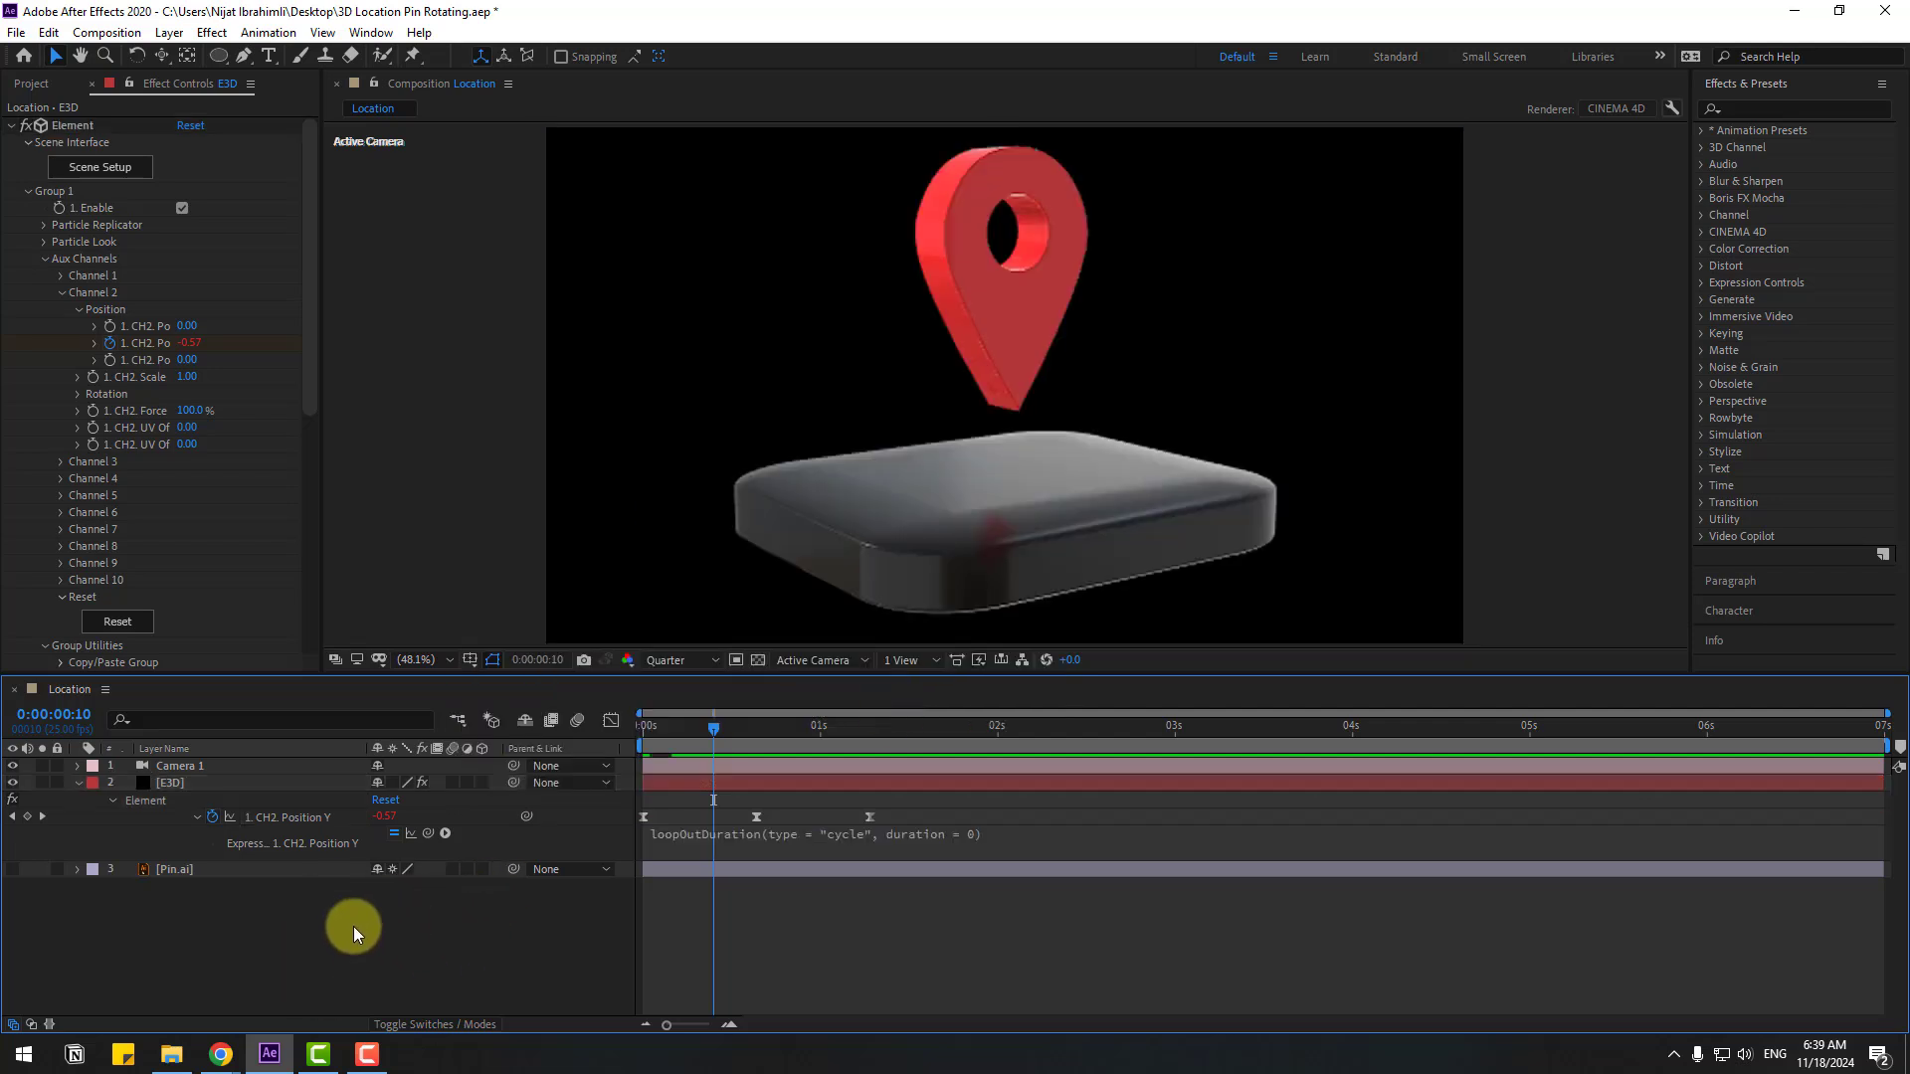
key("space")
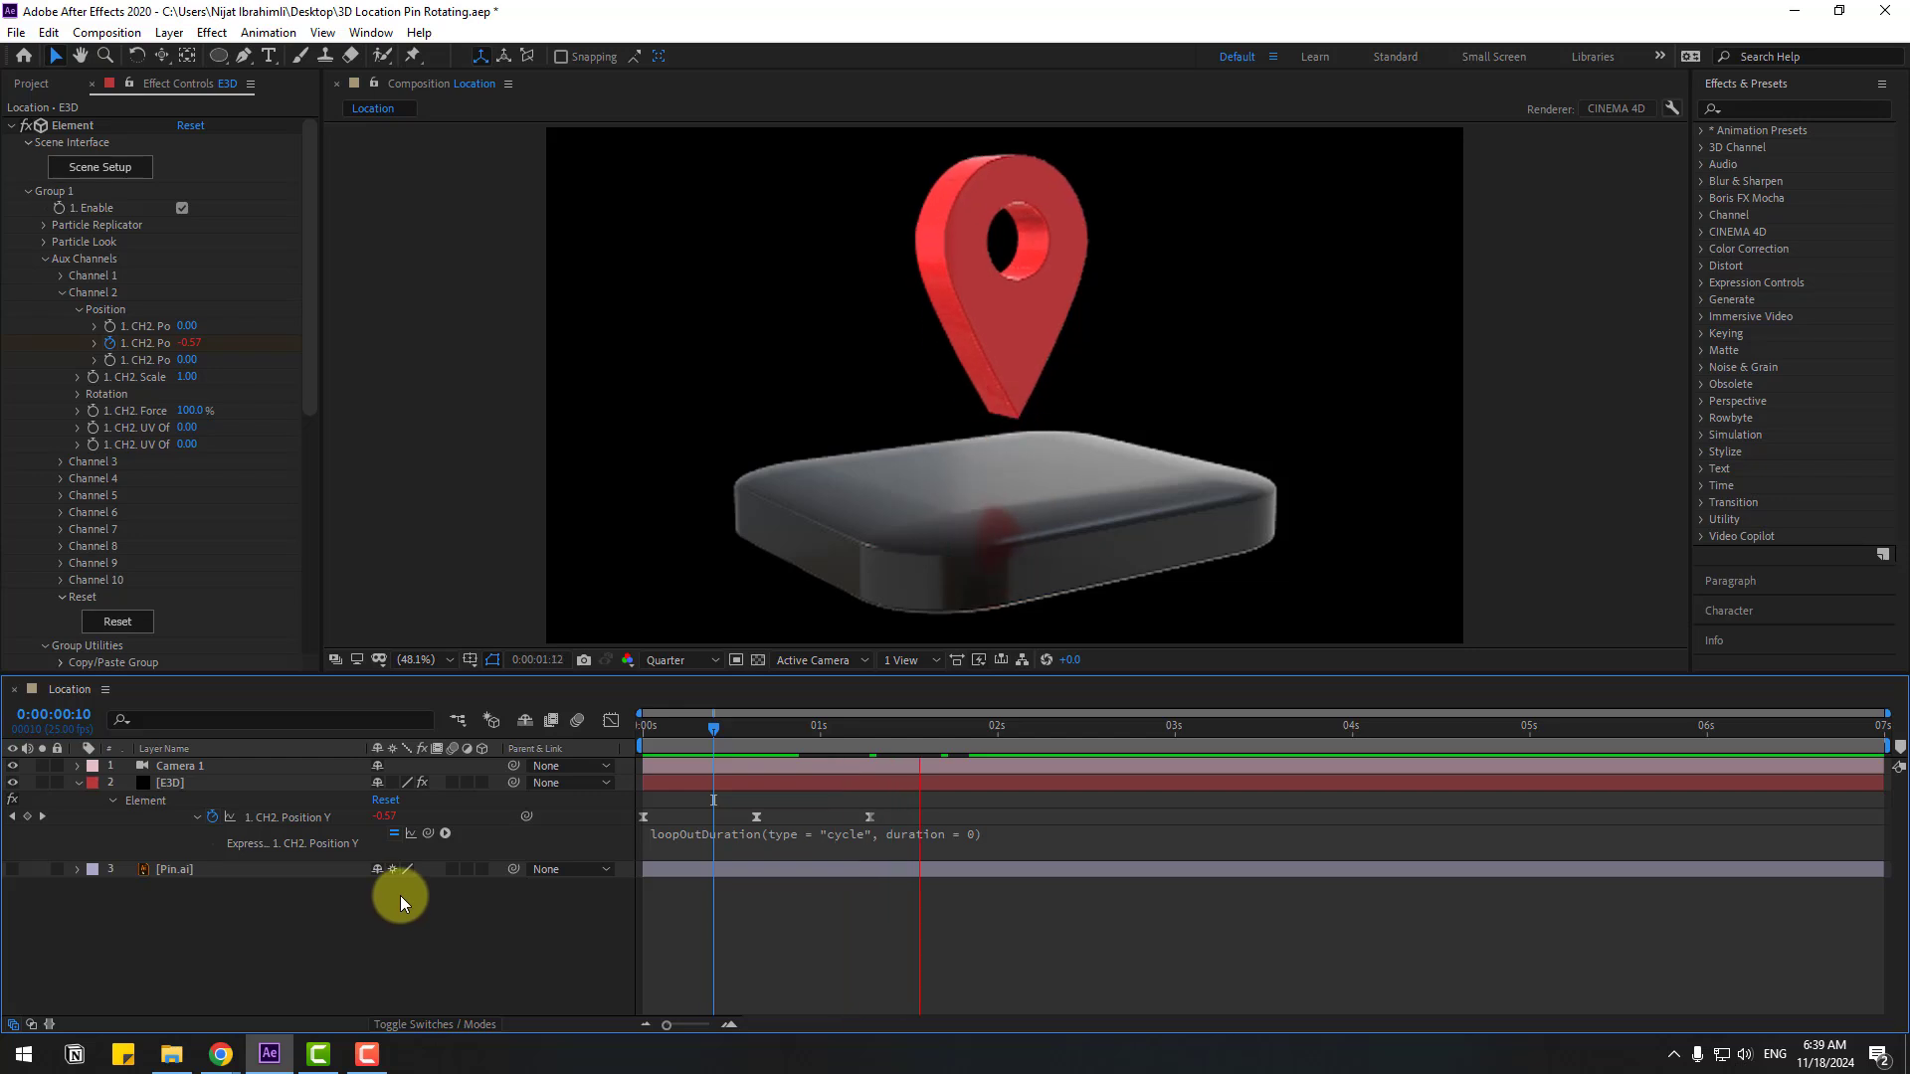
Lengthen the Bezier ease influence on the Position Y keyframes in the Graph Editor and preview
left_click(743, 731)
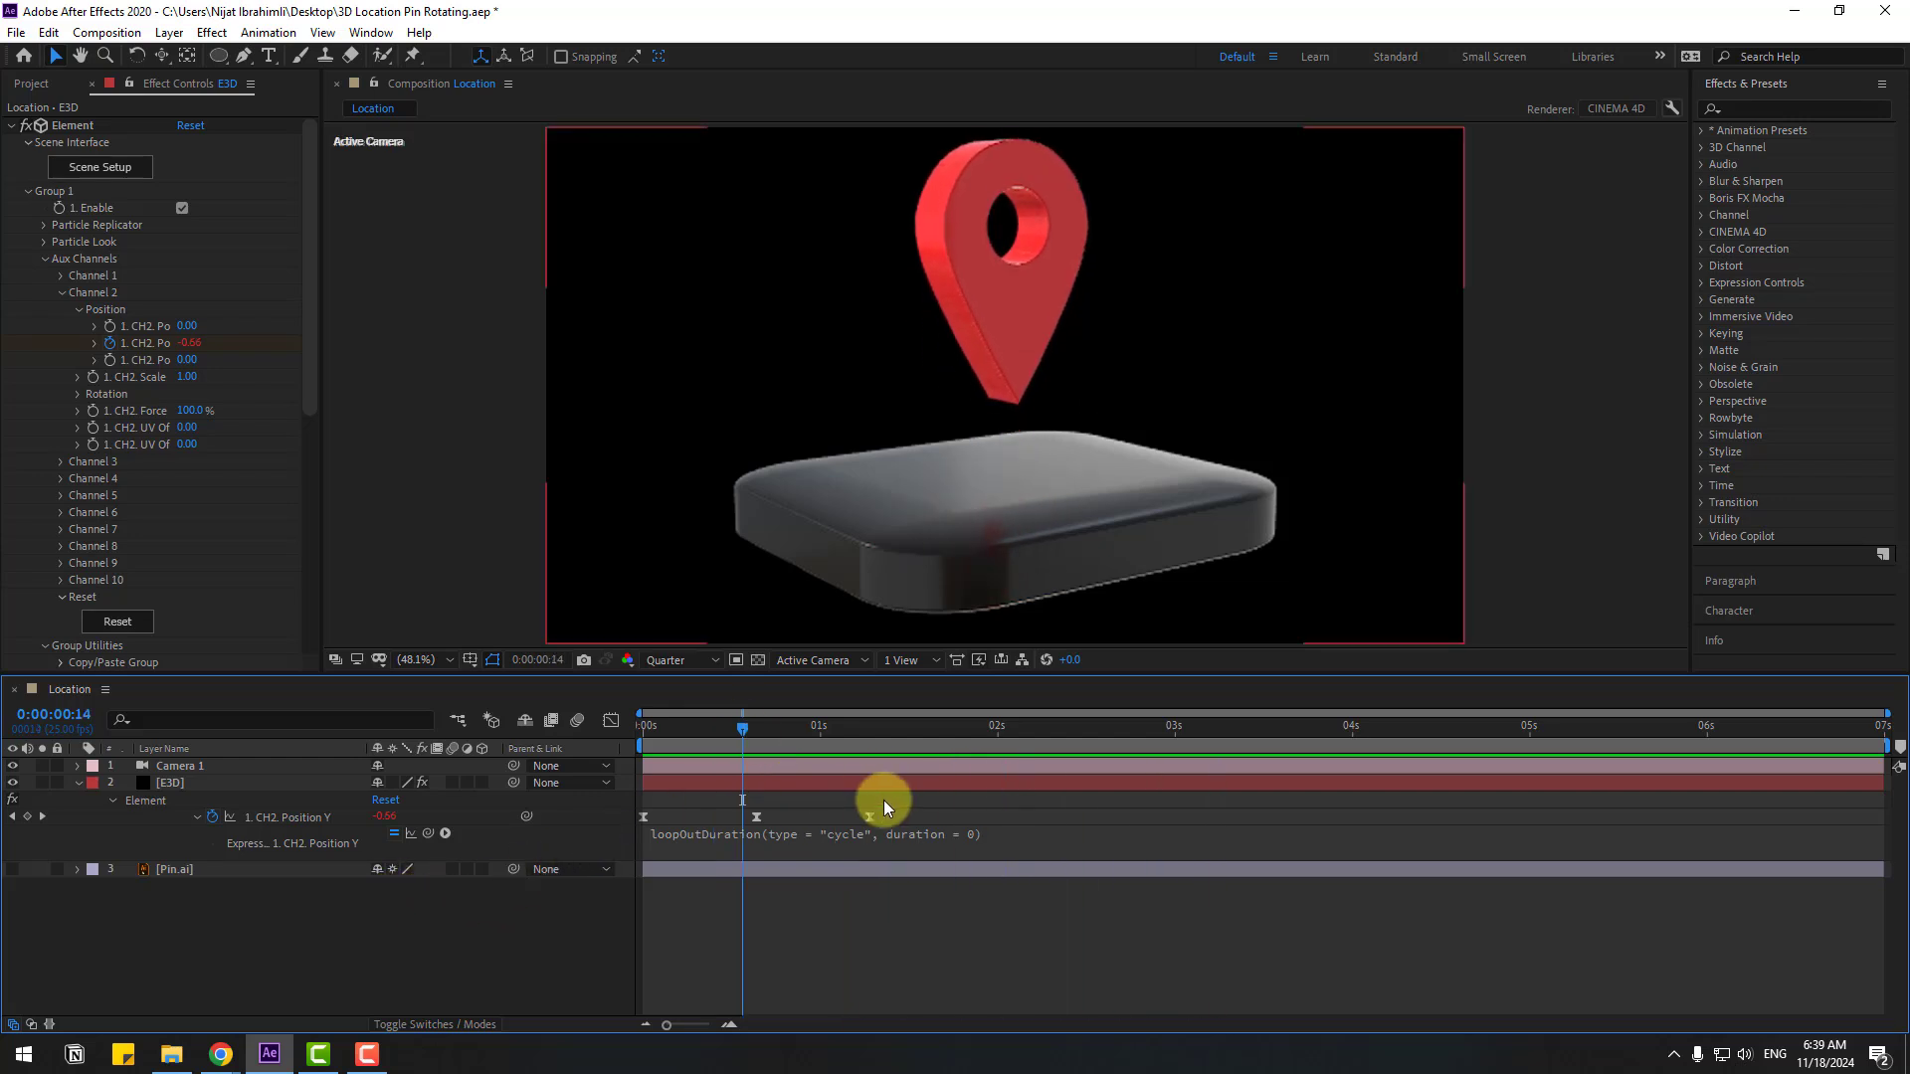
left_click(875, 799)
left_click(612, 721)
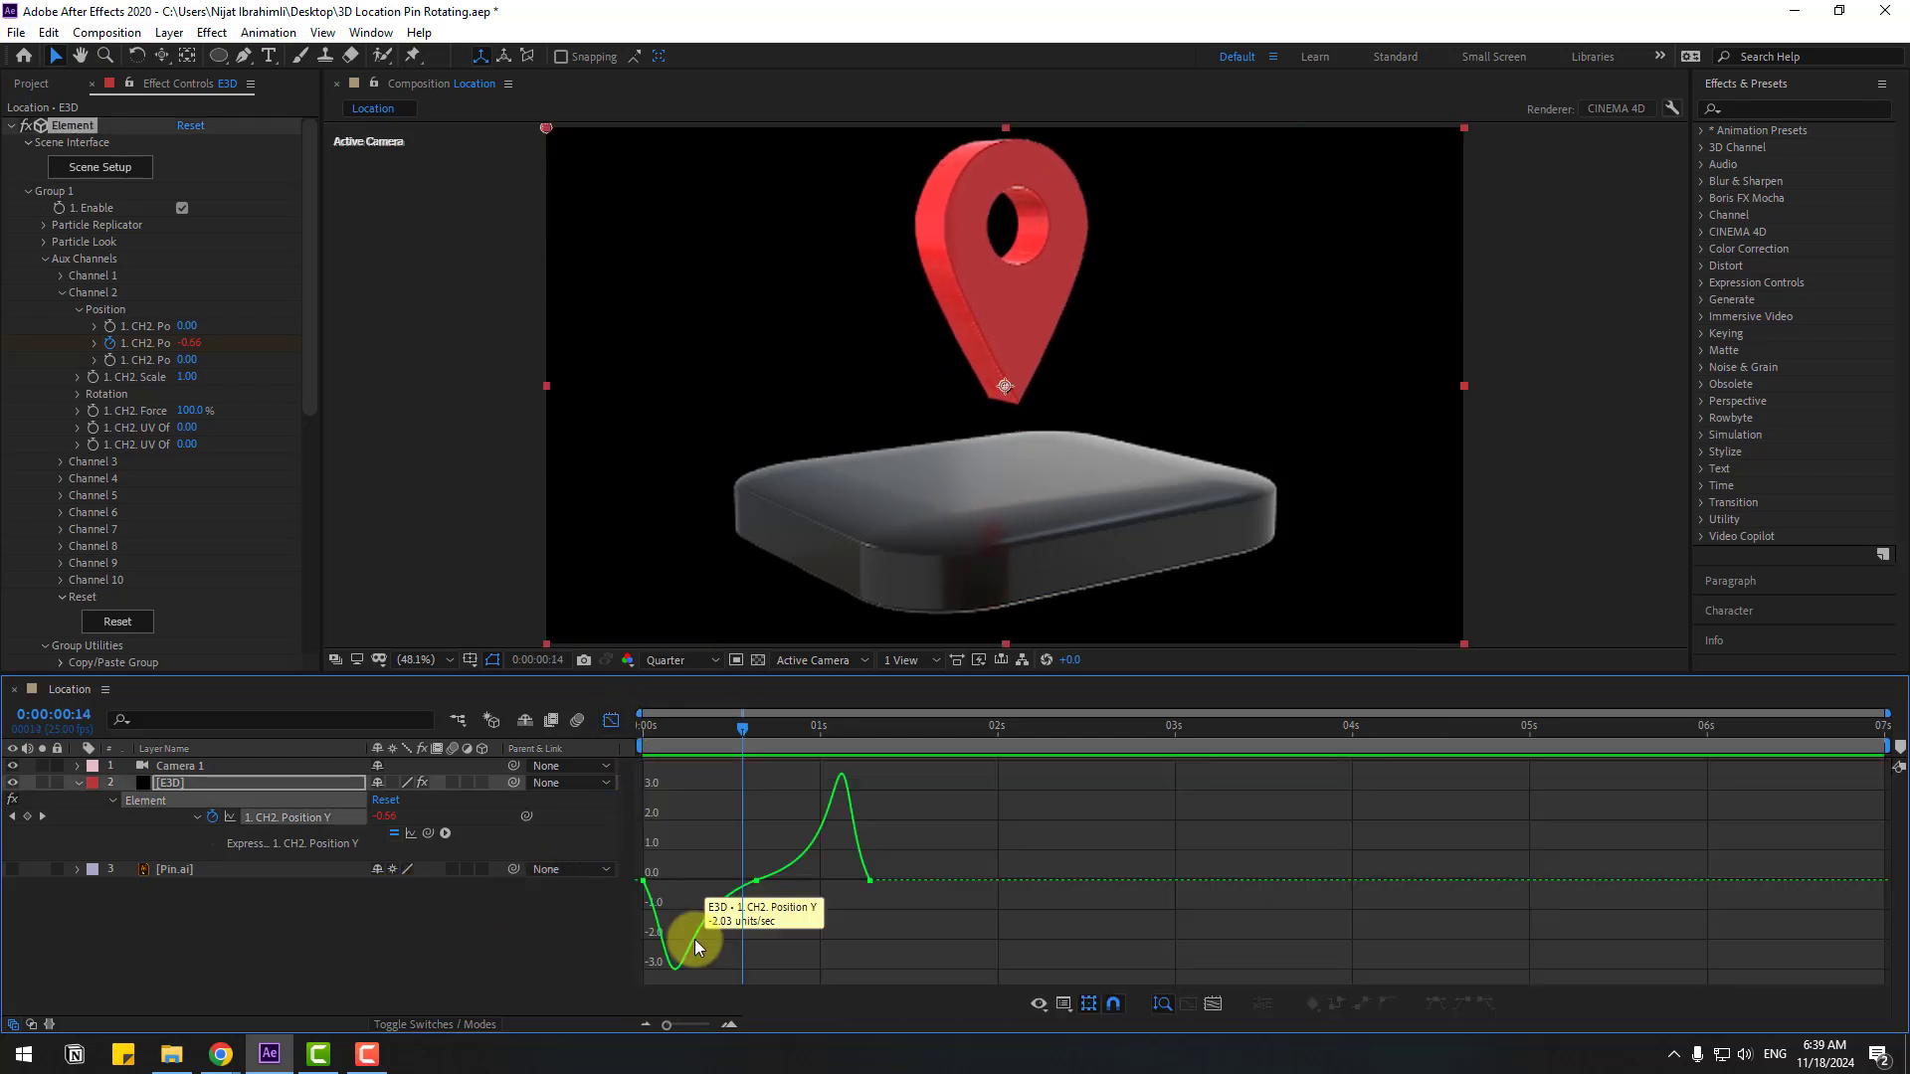
double_click(746, 885)
left_click_drag(723, 888, 661, 884)
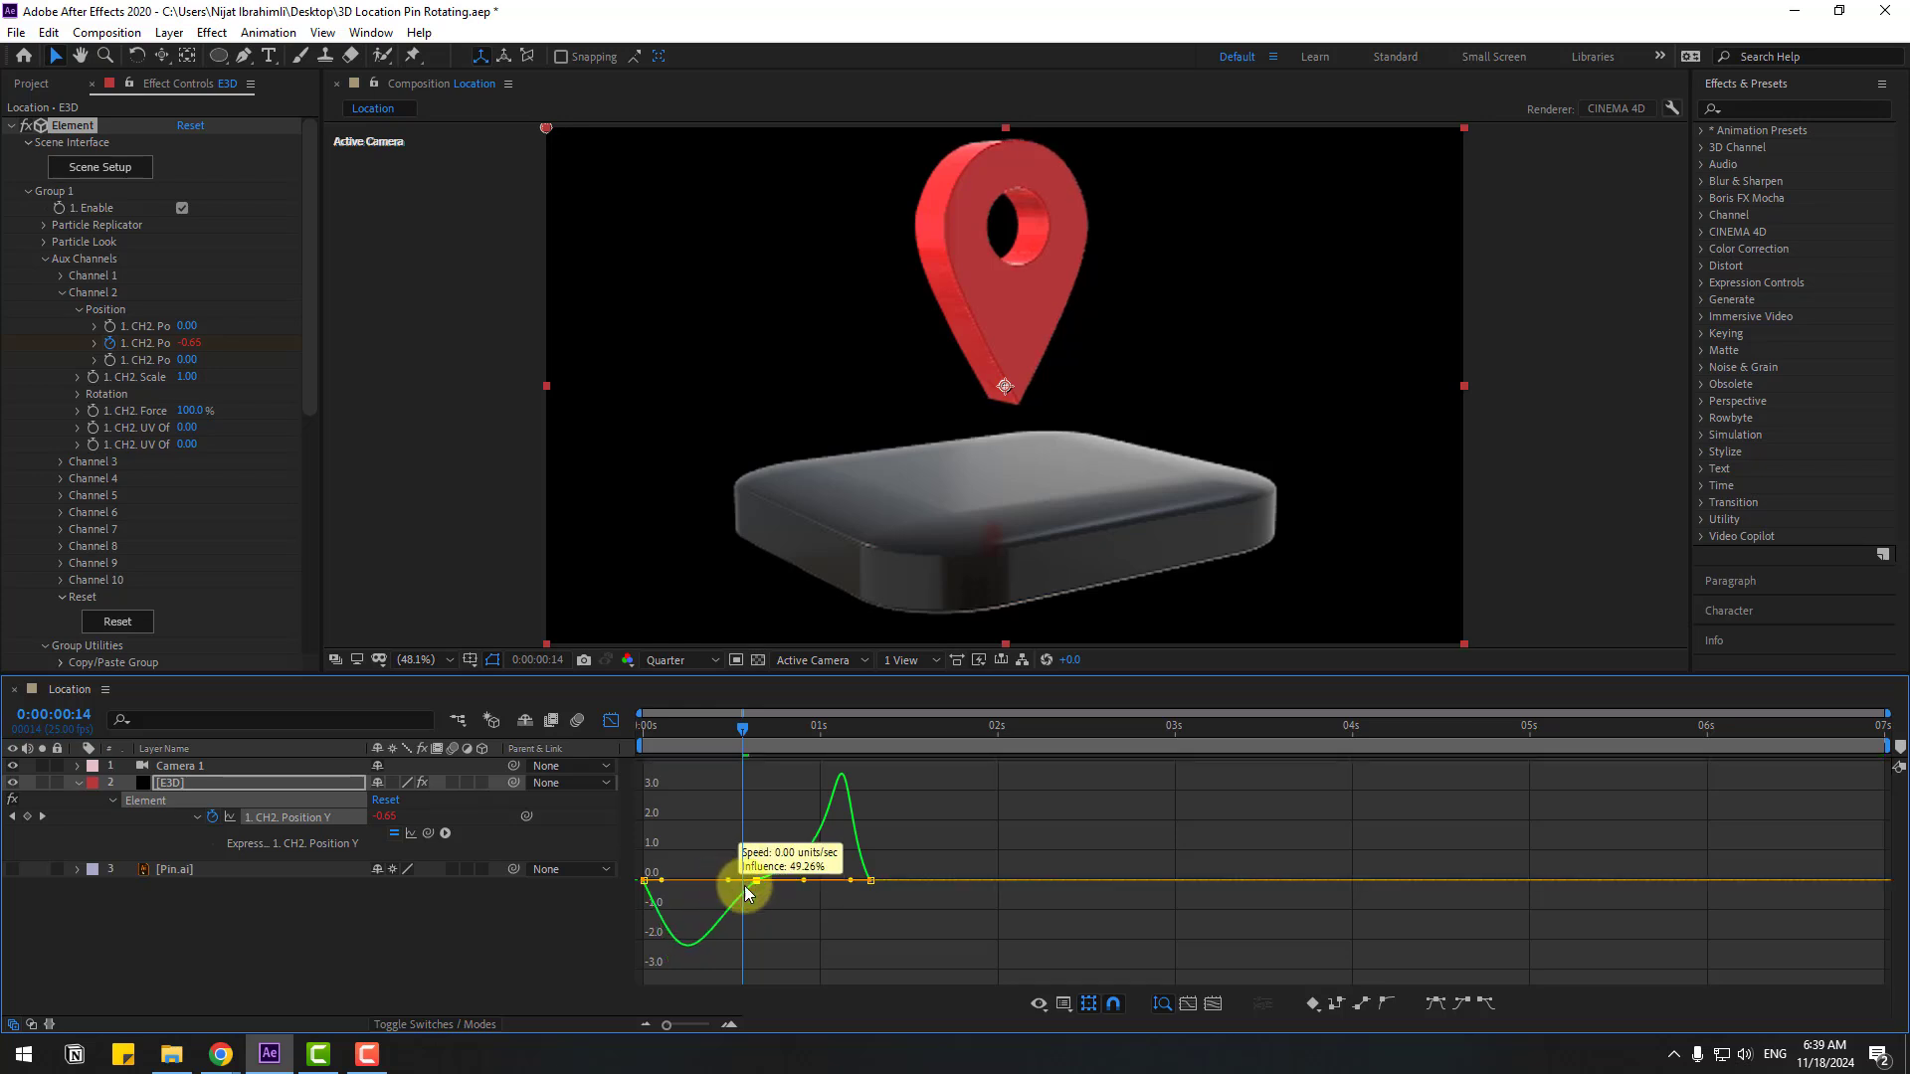
left_click_drag(805, 897, 792, 895)
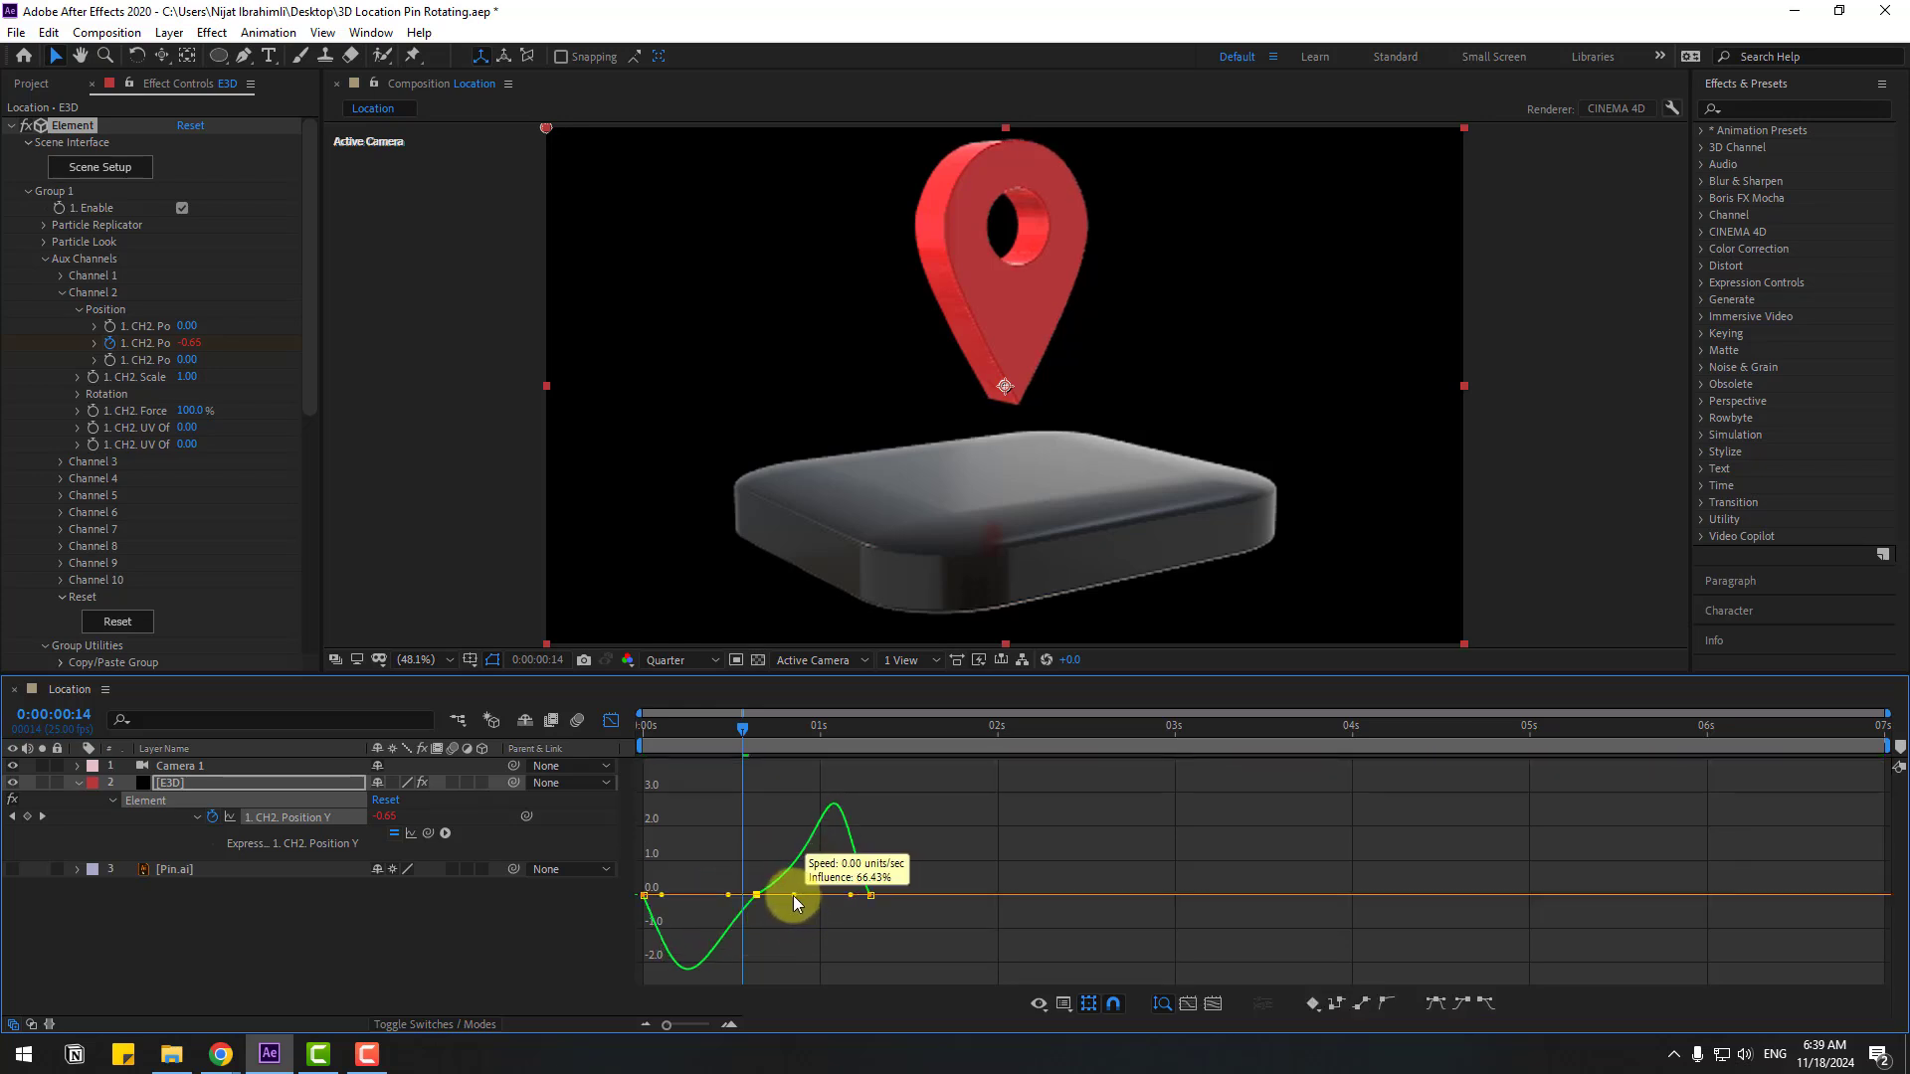
key("space")
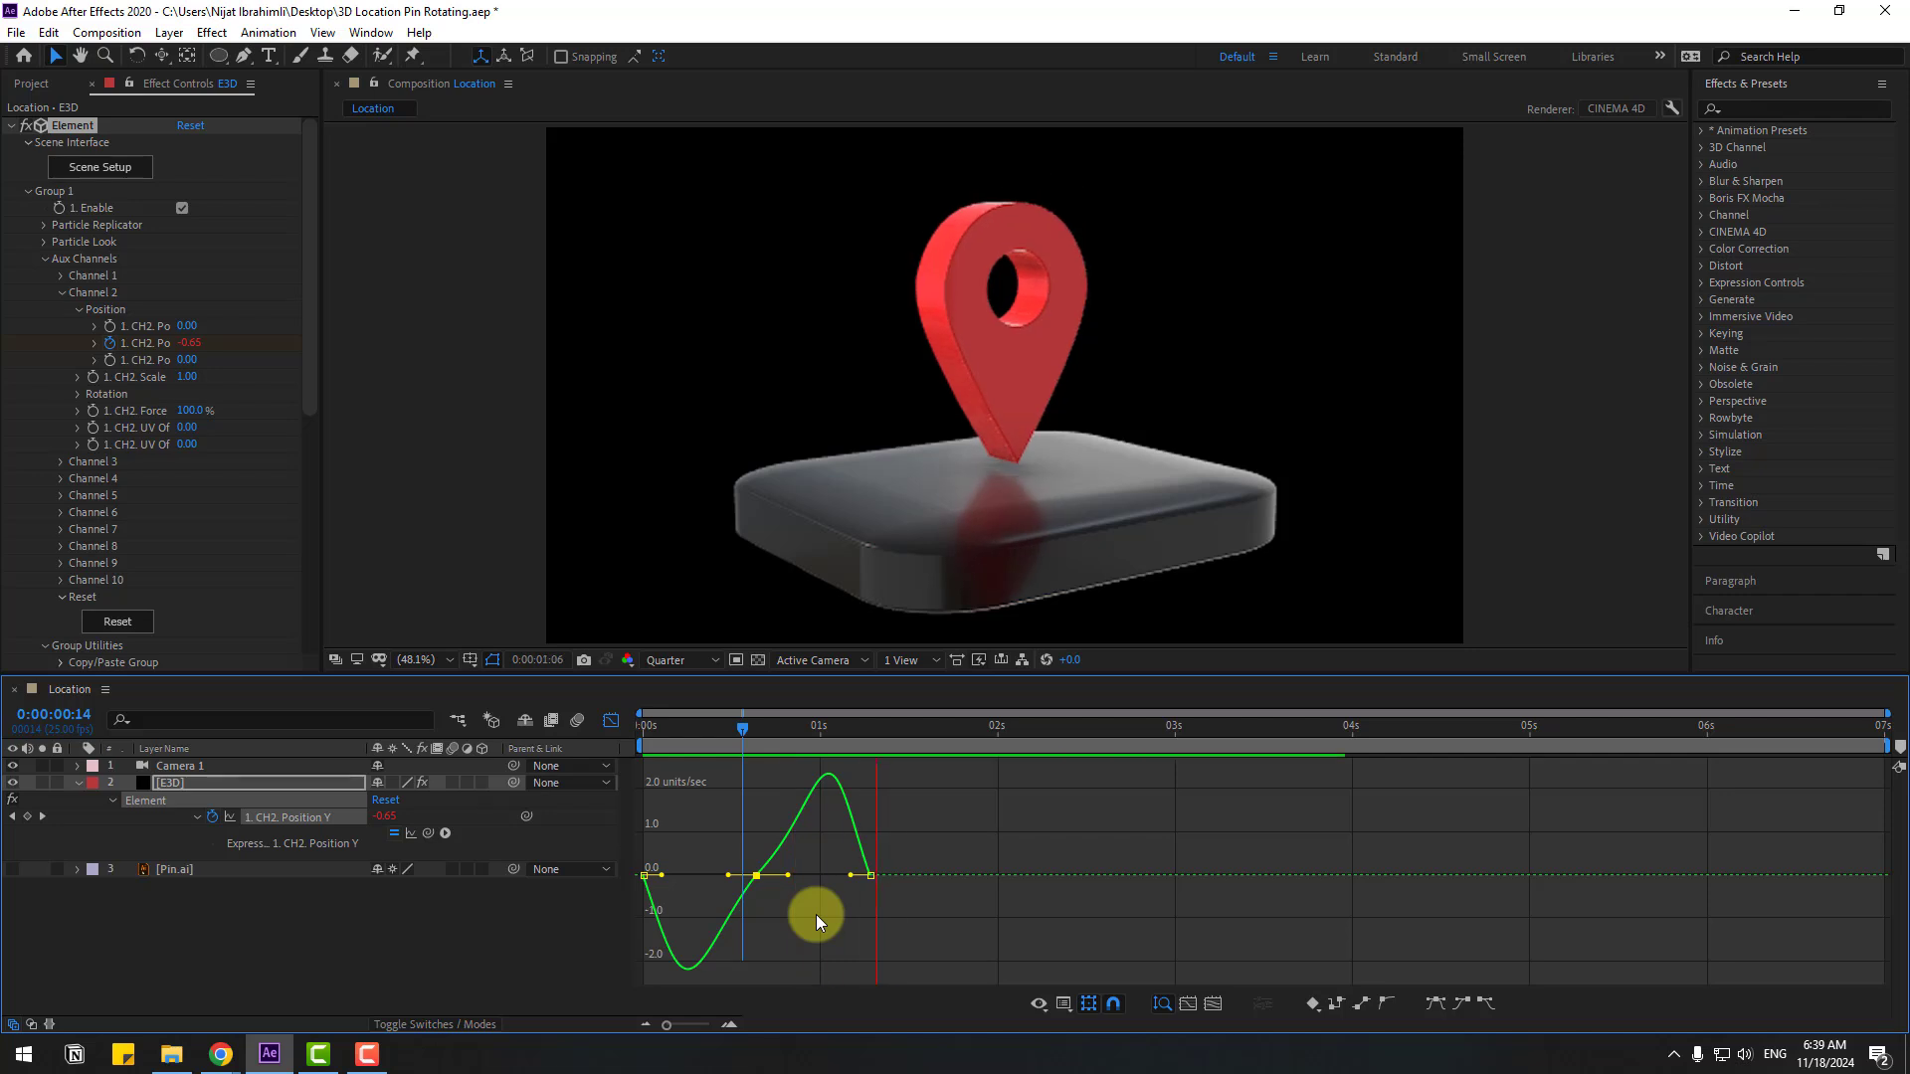
scroll(804, 504, "down", 2)
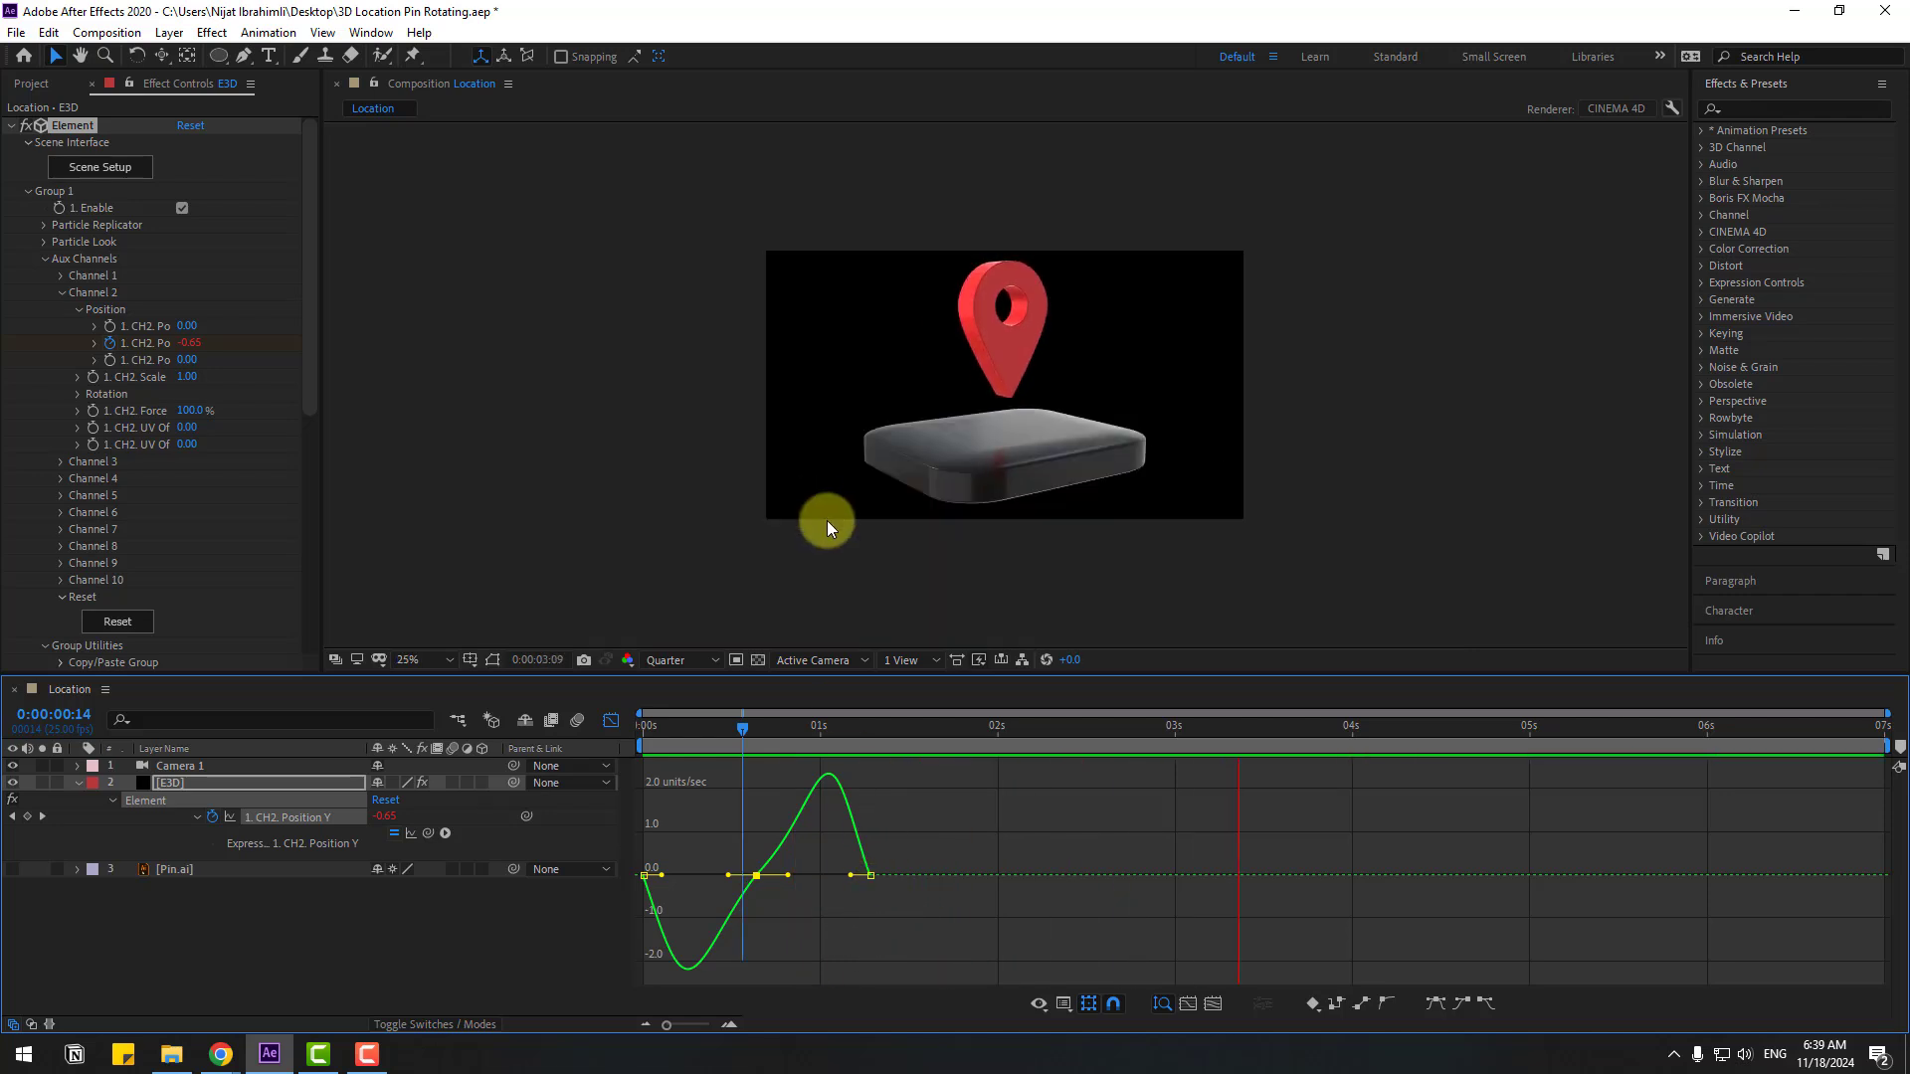
scroll(826, 521, "up", 2)
key("space")
Fit the comp to the viewer and orbit the camera slightly around the pin
key("c")
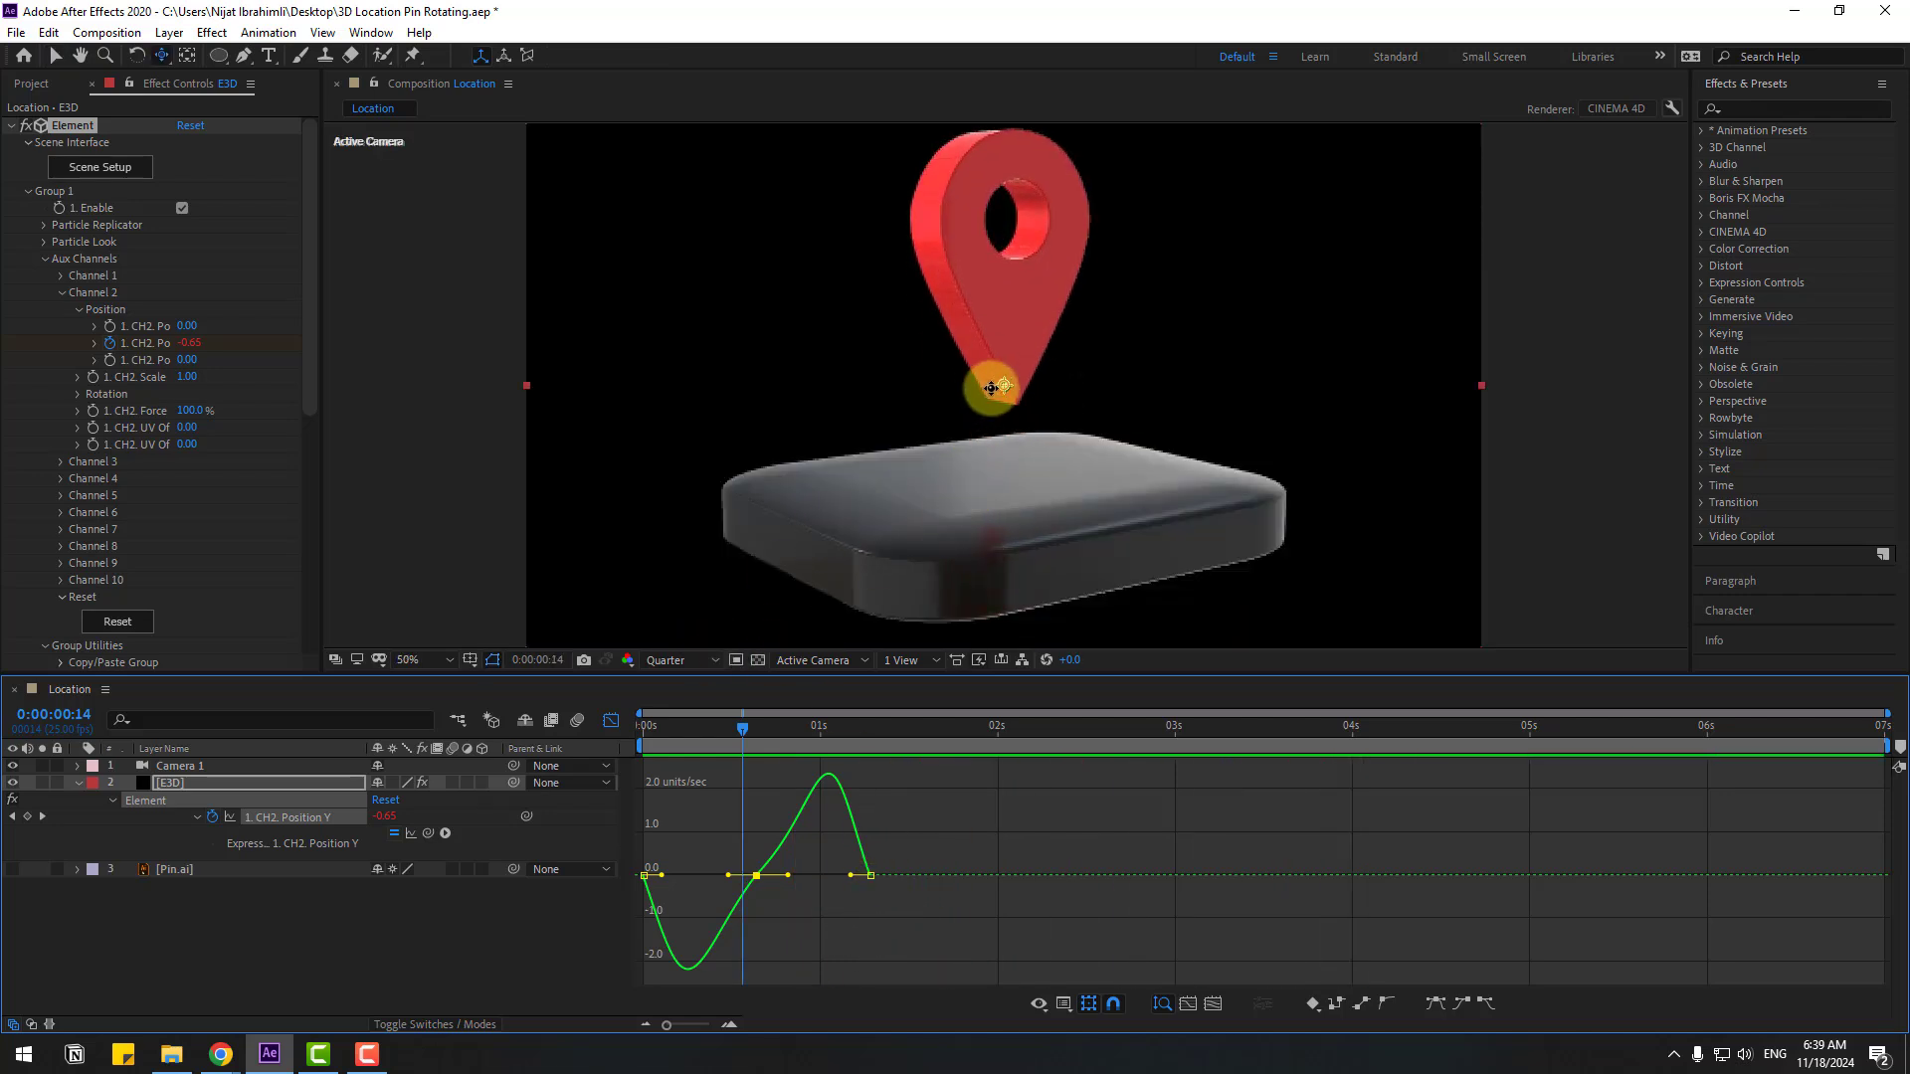
left_click_drag(982, 386, 990, 390)
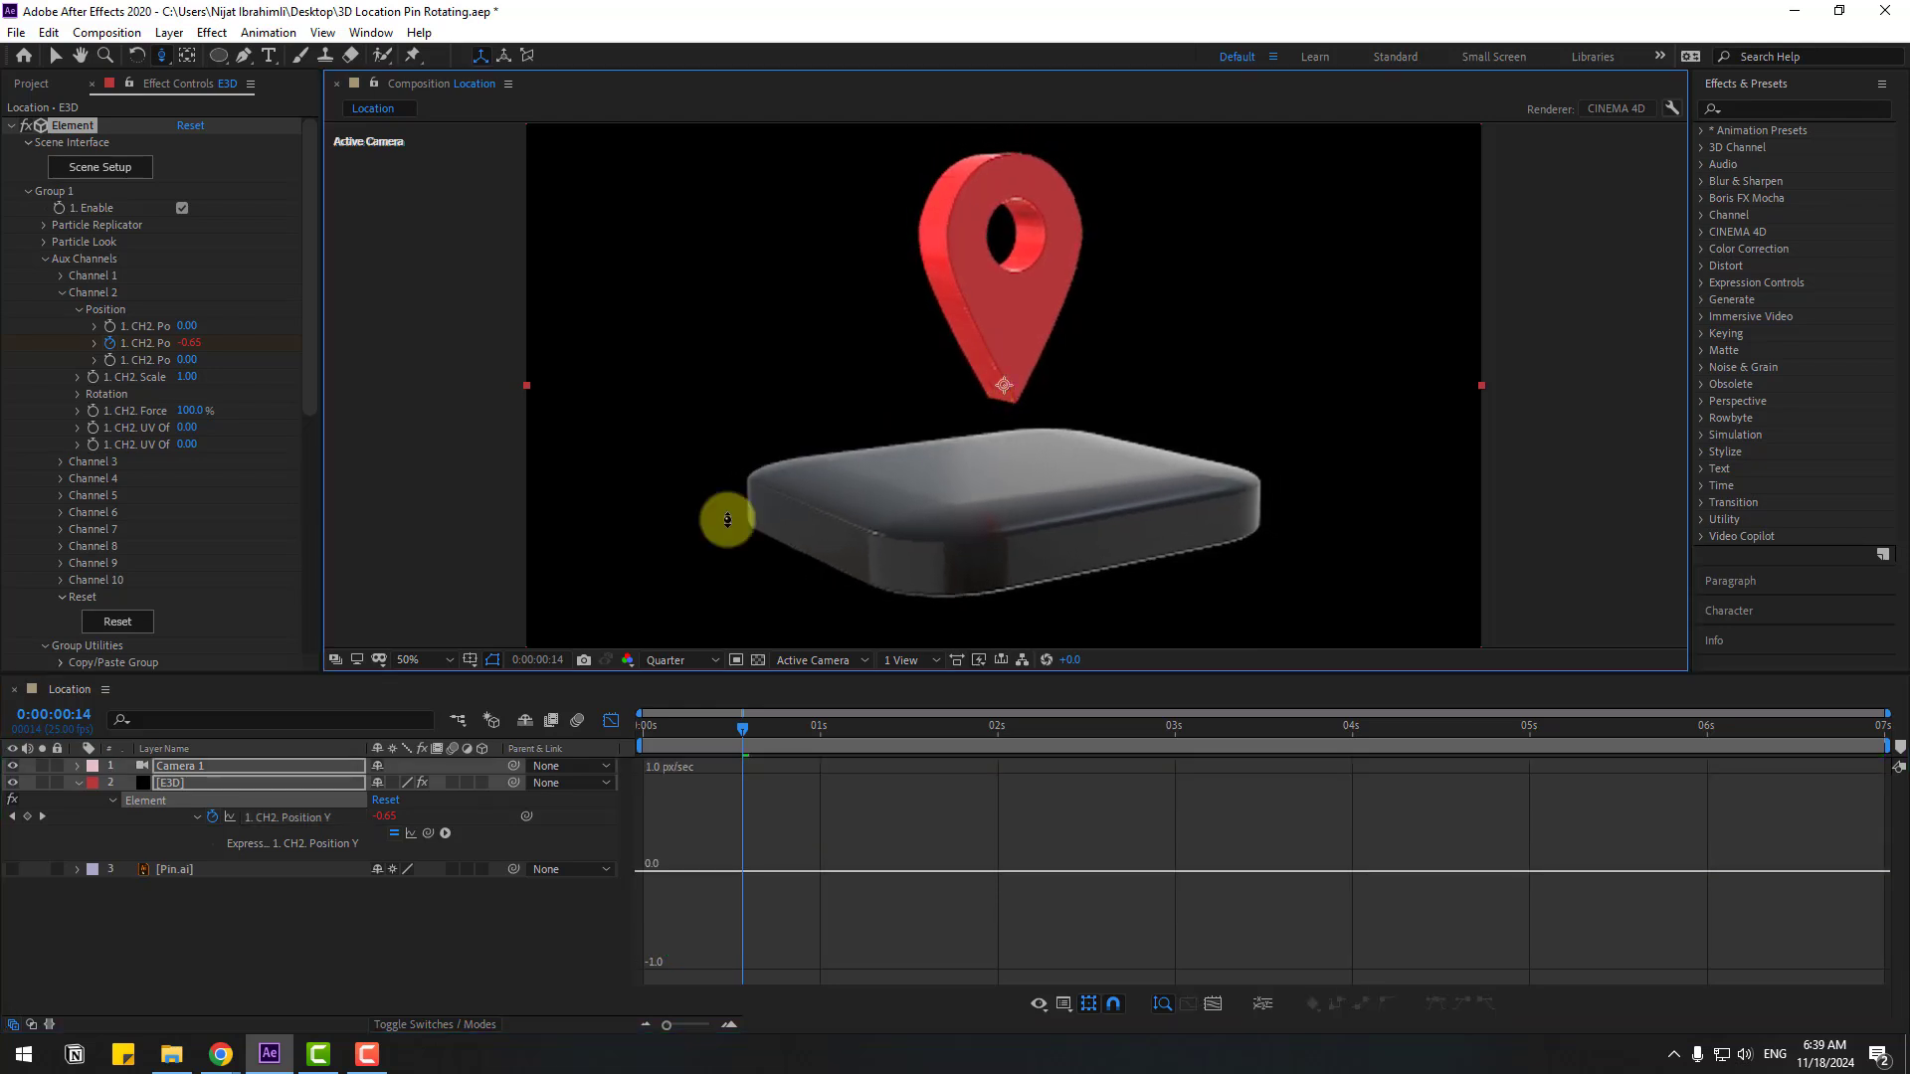
left_click(439, 660)
left_click(427, 696)
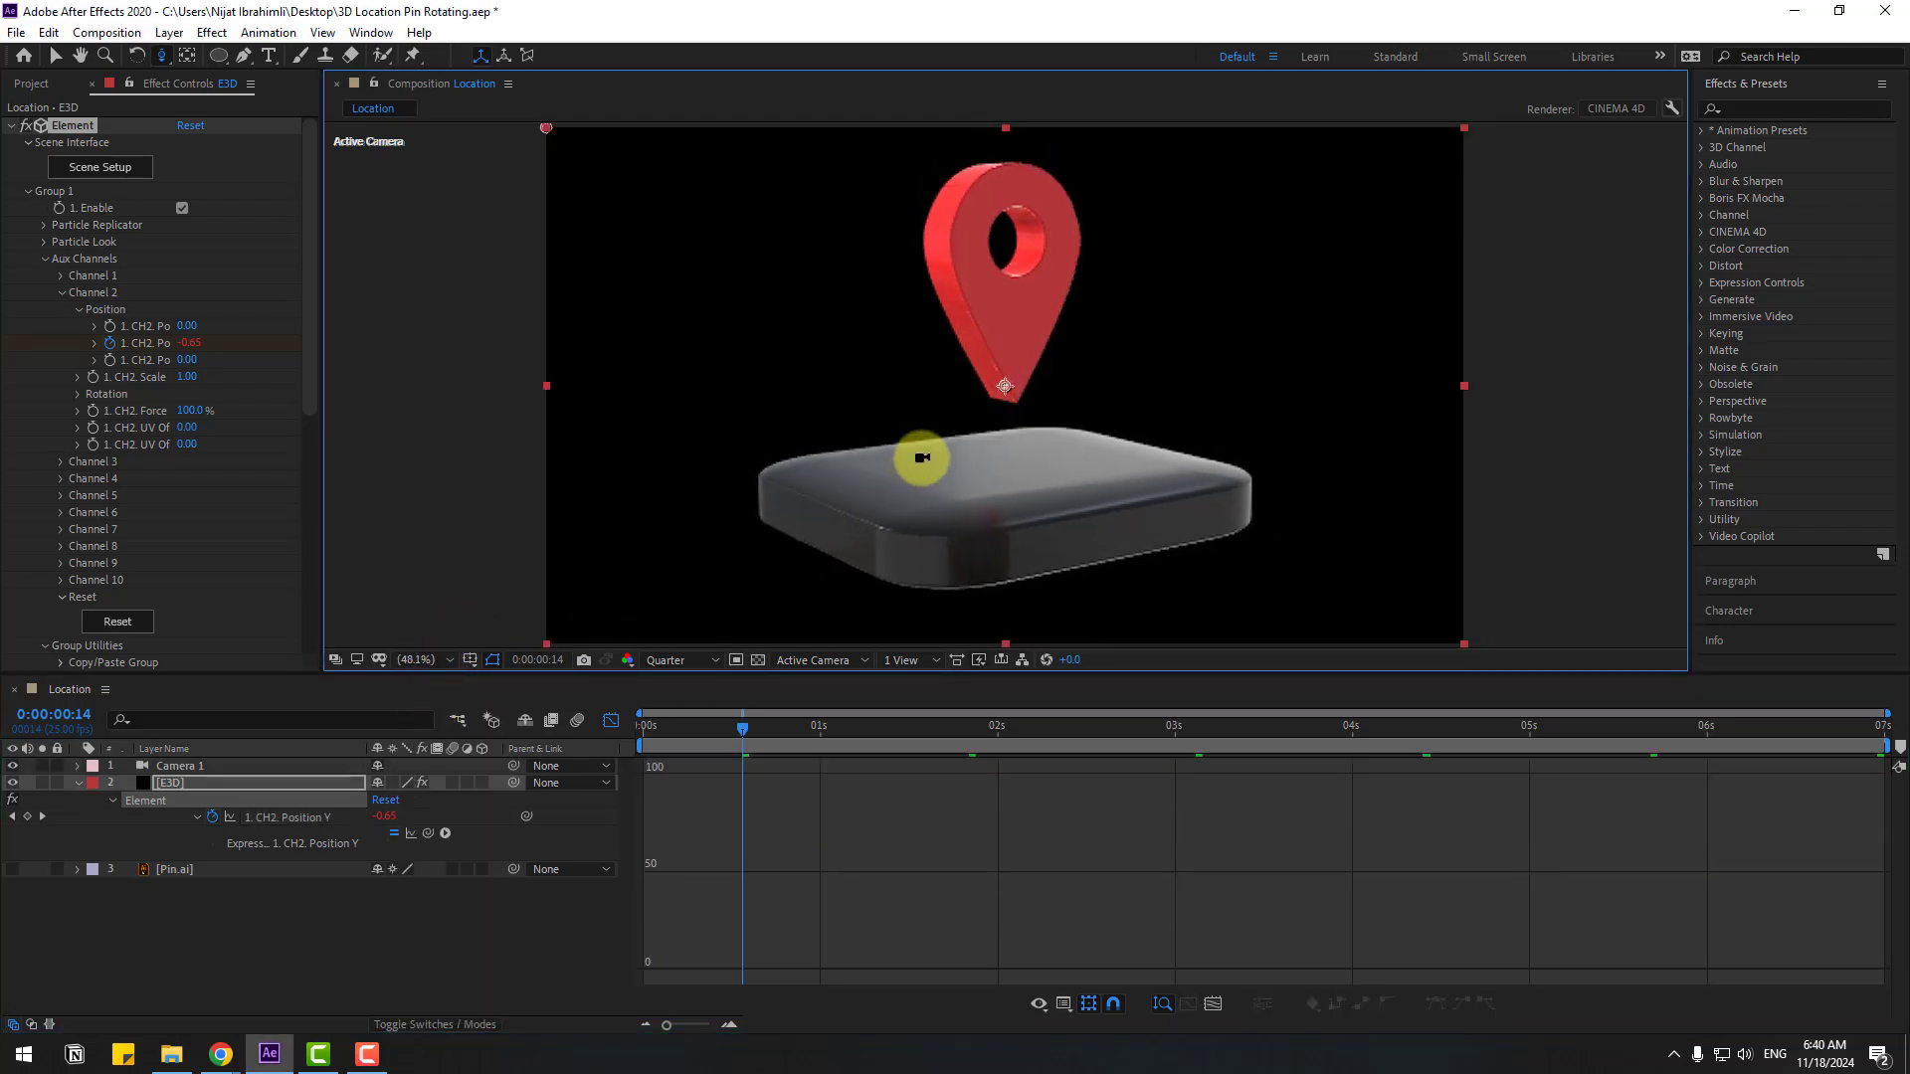
left_click_drag(946, 414, 945, 434)
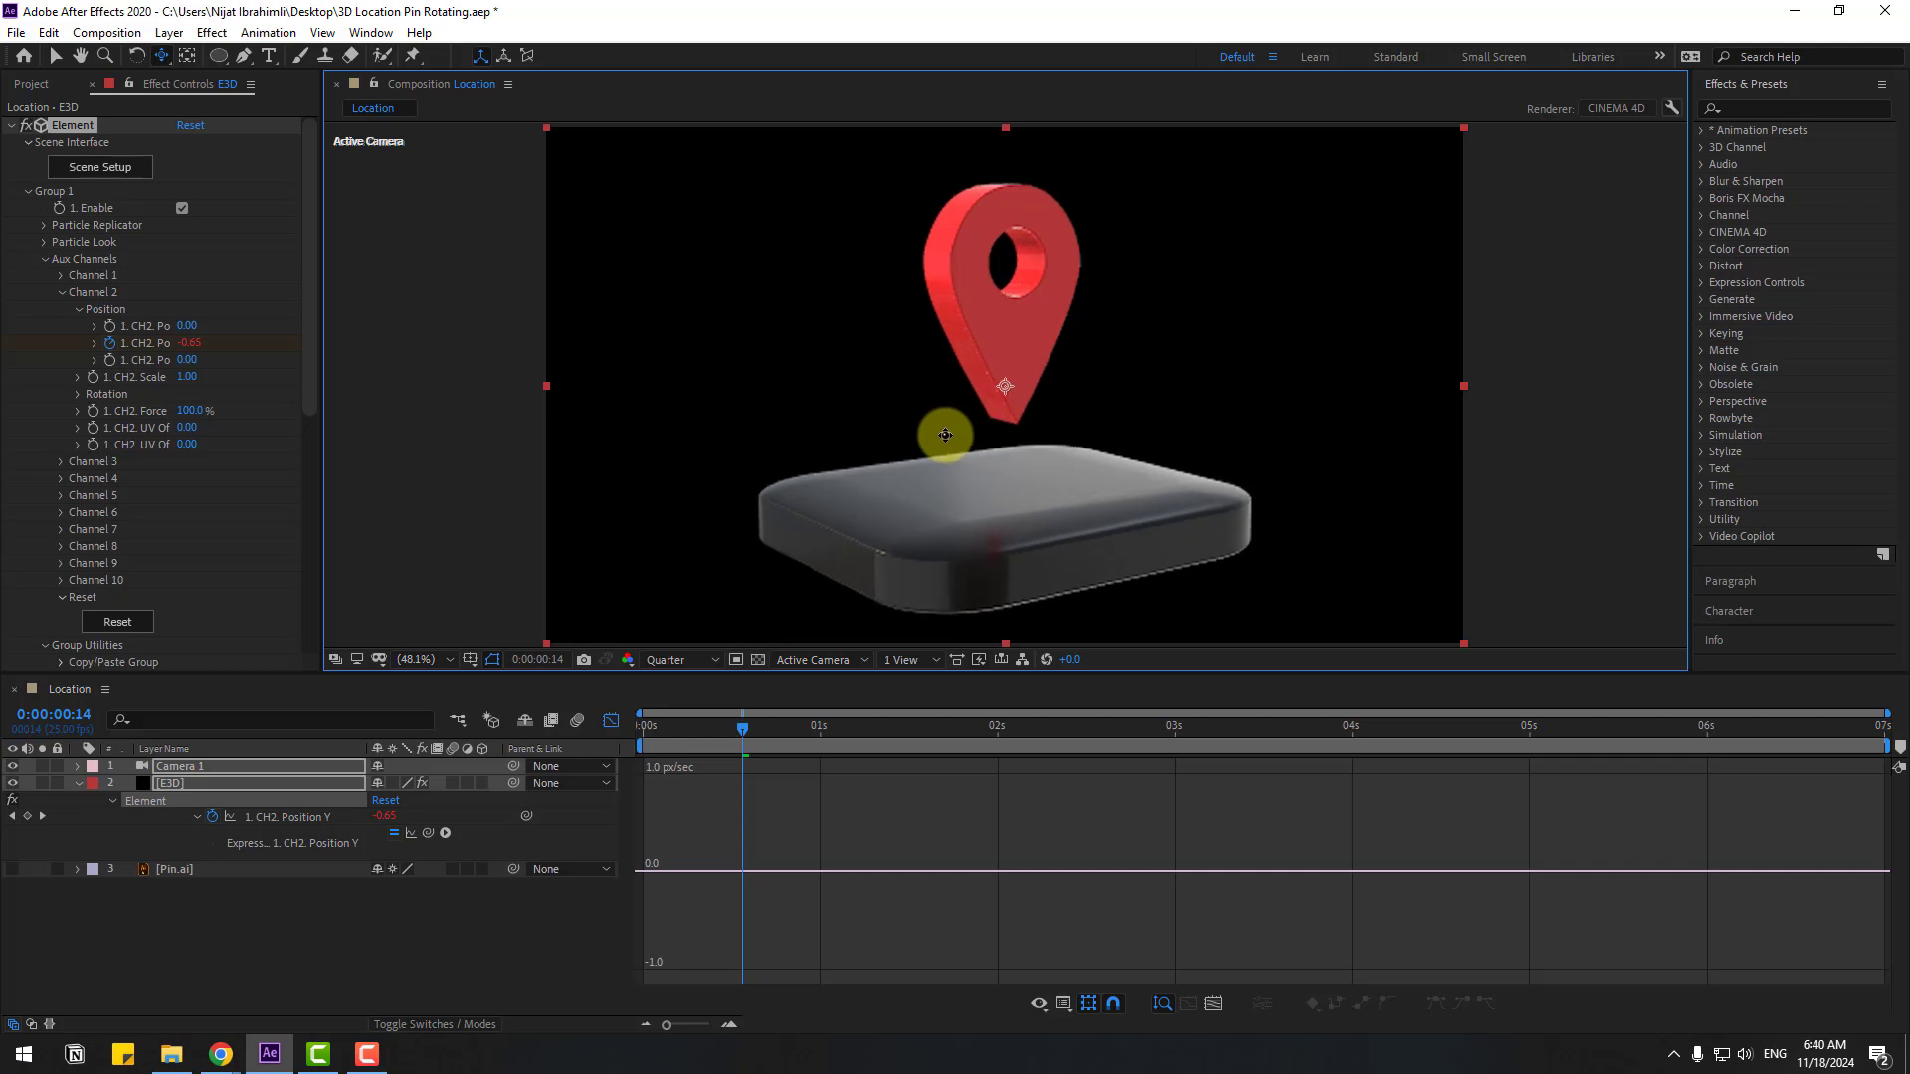
key("v")
Close the Graph Editor and return the current time to frame 0
left_click(199, 909)
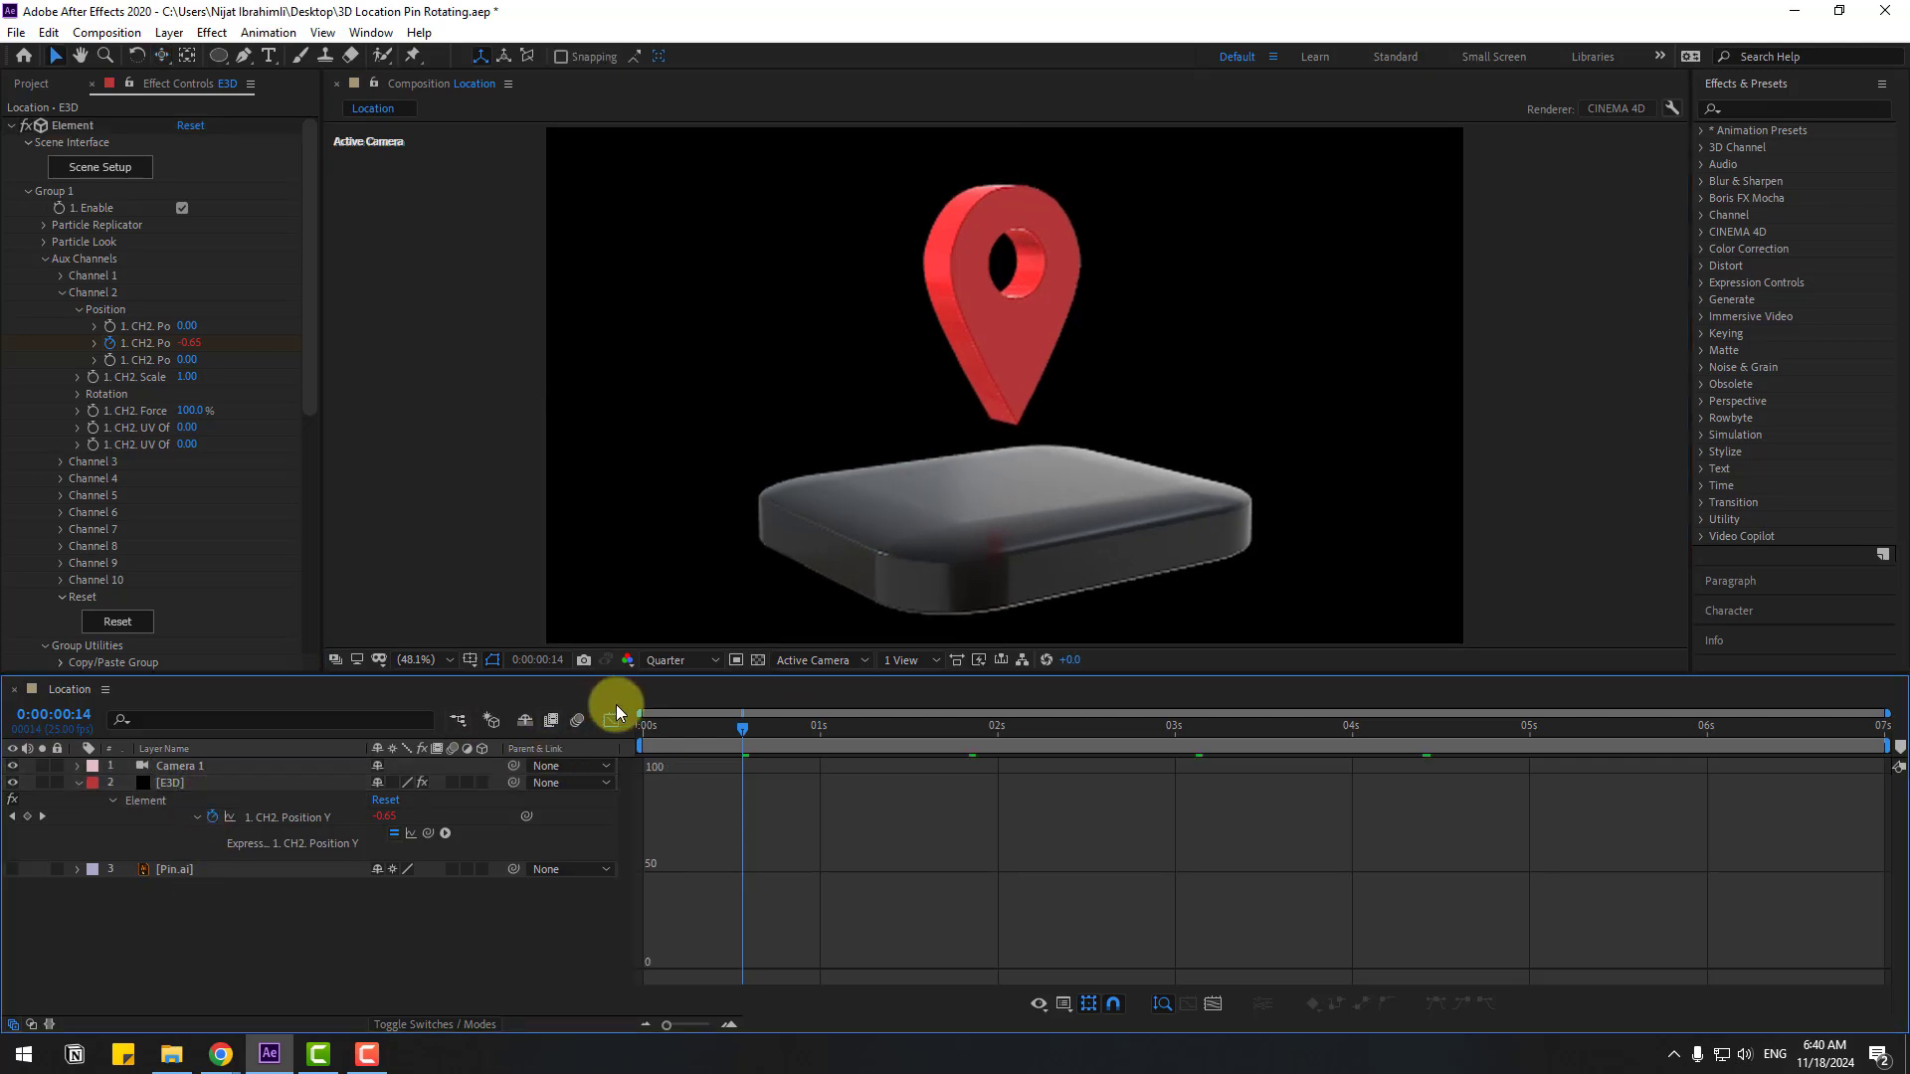
left_click(611, 719)
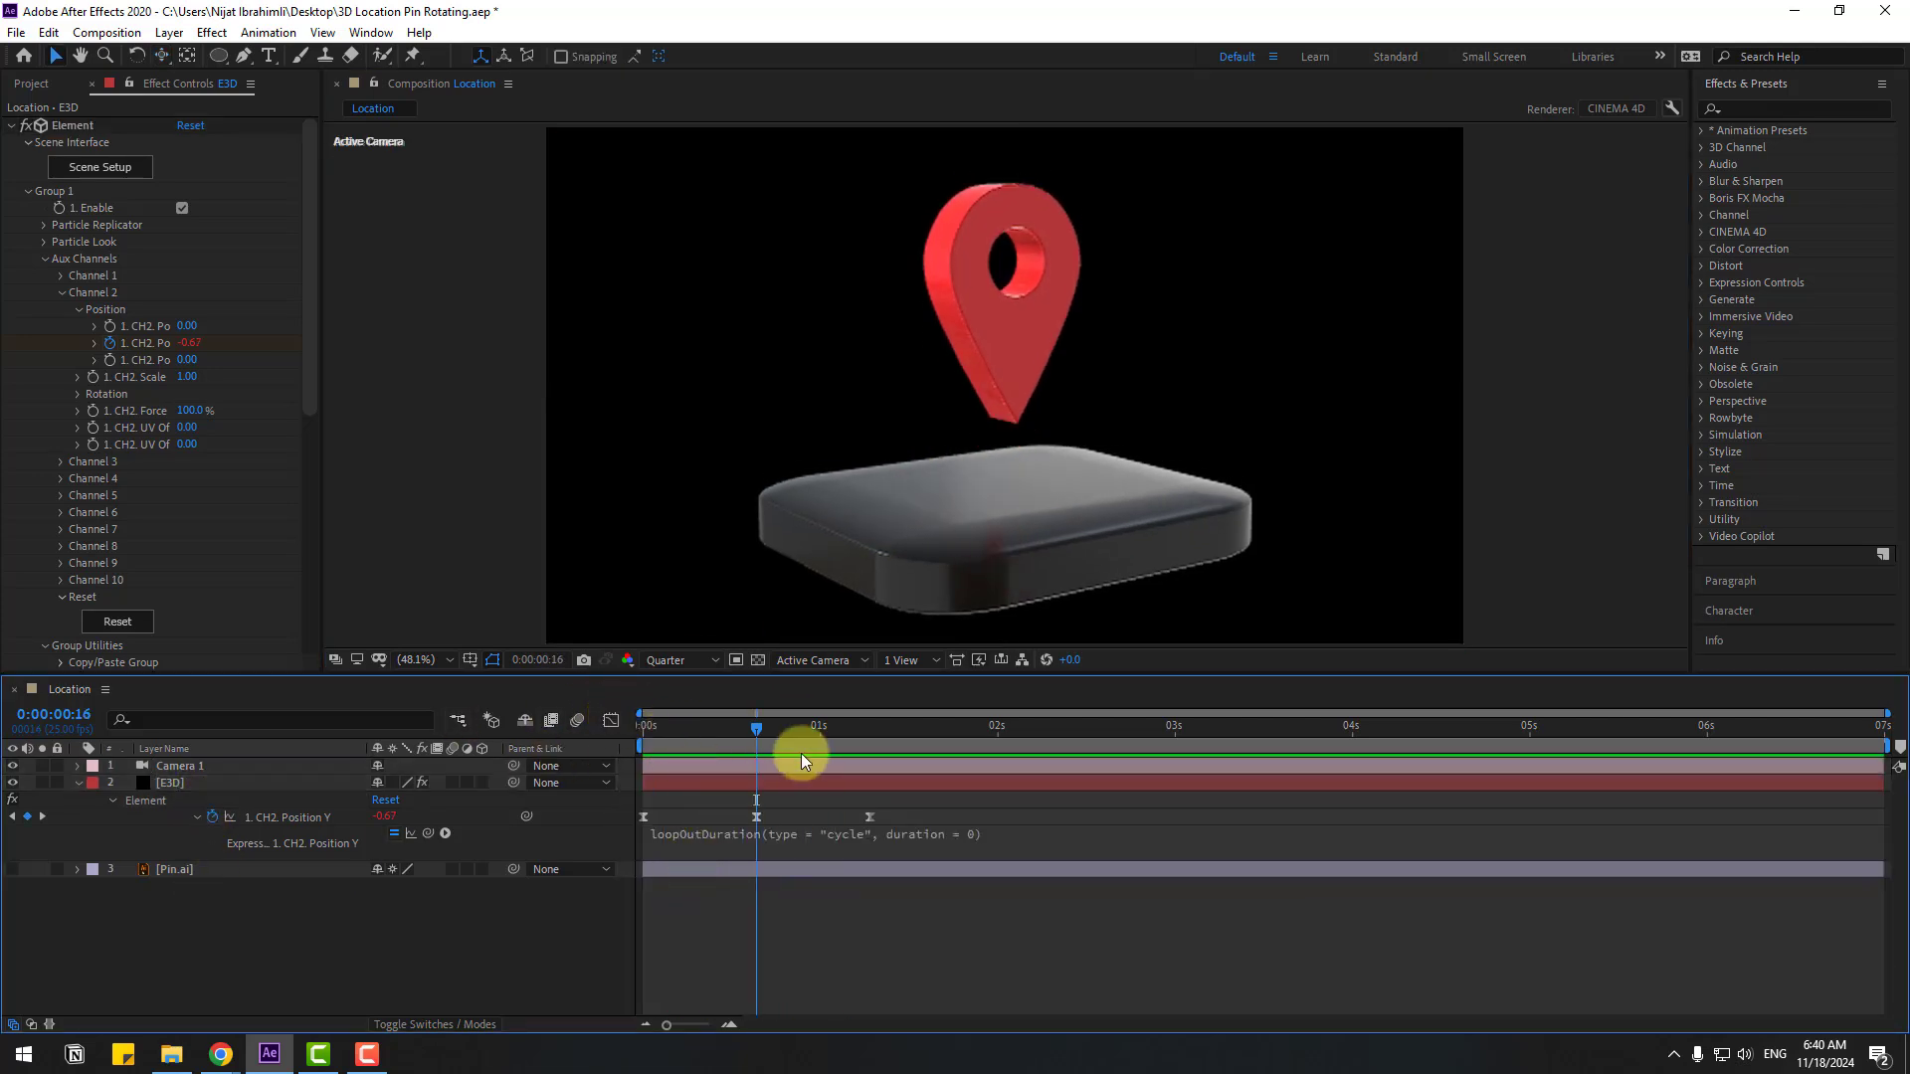
left_click_drag(746, 732, 638, 732)
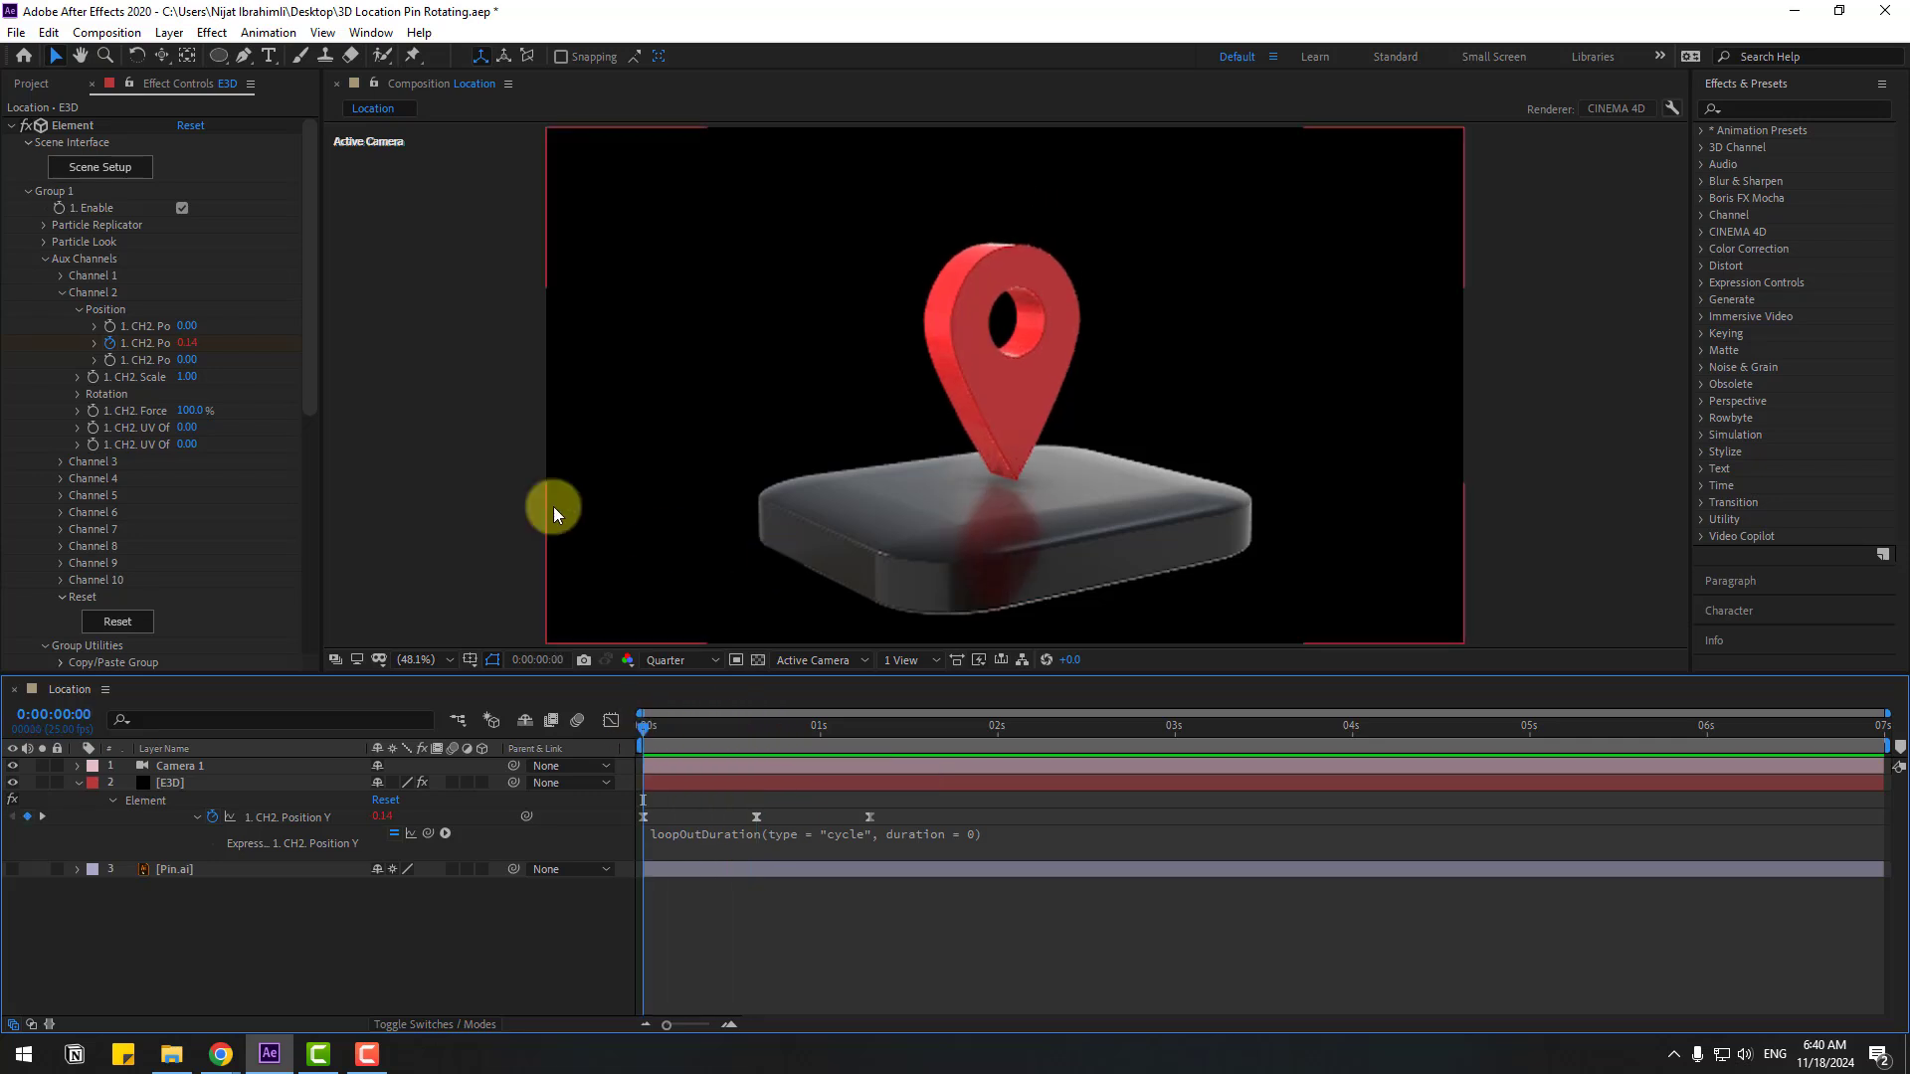
Keyframe CH2 Rotation Y from 0 at the start to 1x revolution at 0:00:01:07
left_click(78, 394)
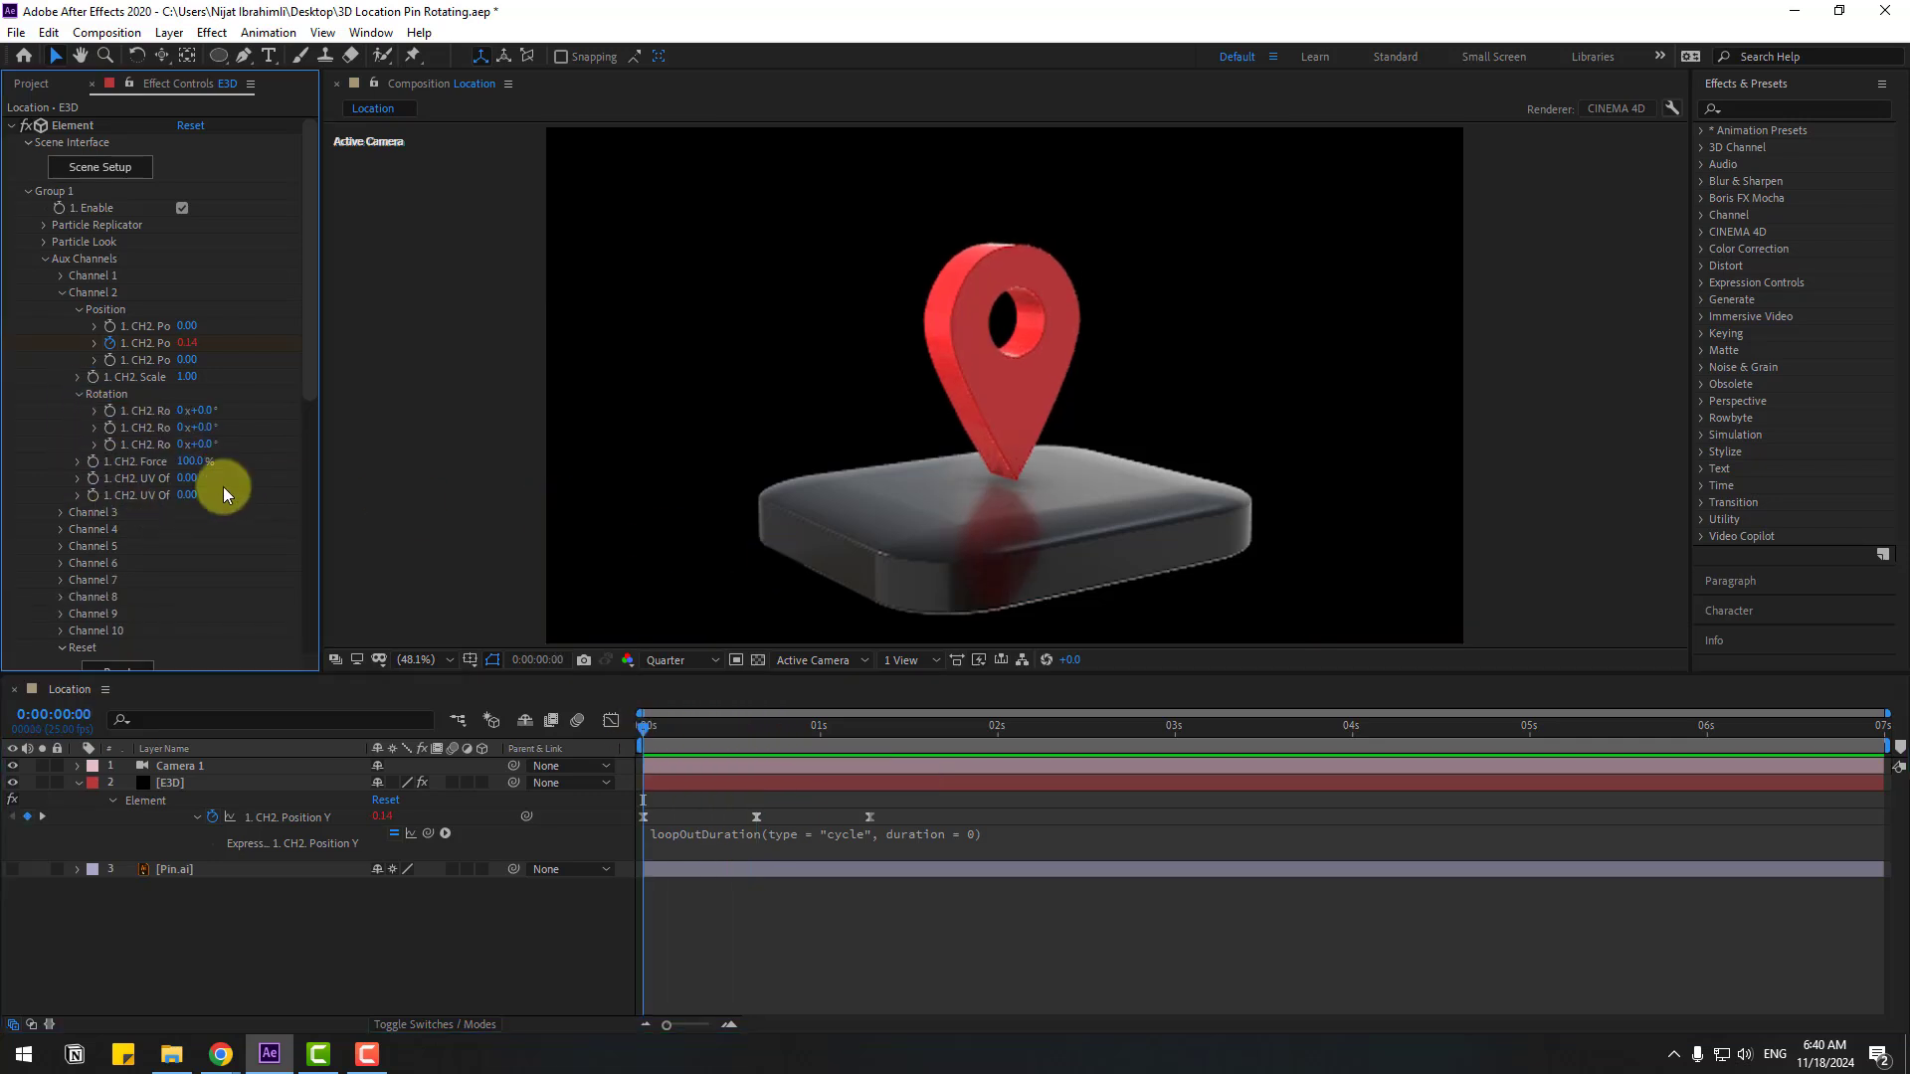
left_click_drag(209, 435, 328, 482)
key("ctrl+z")
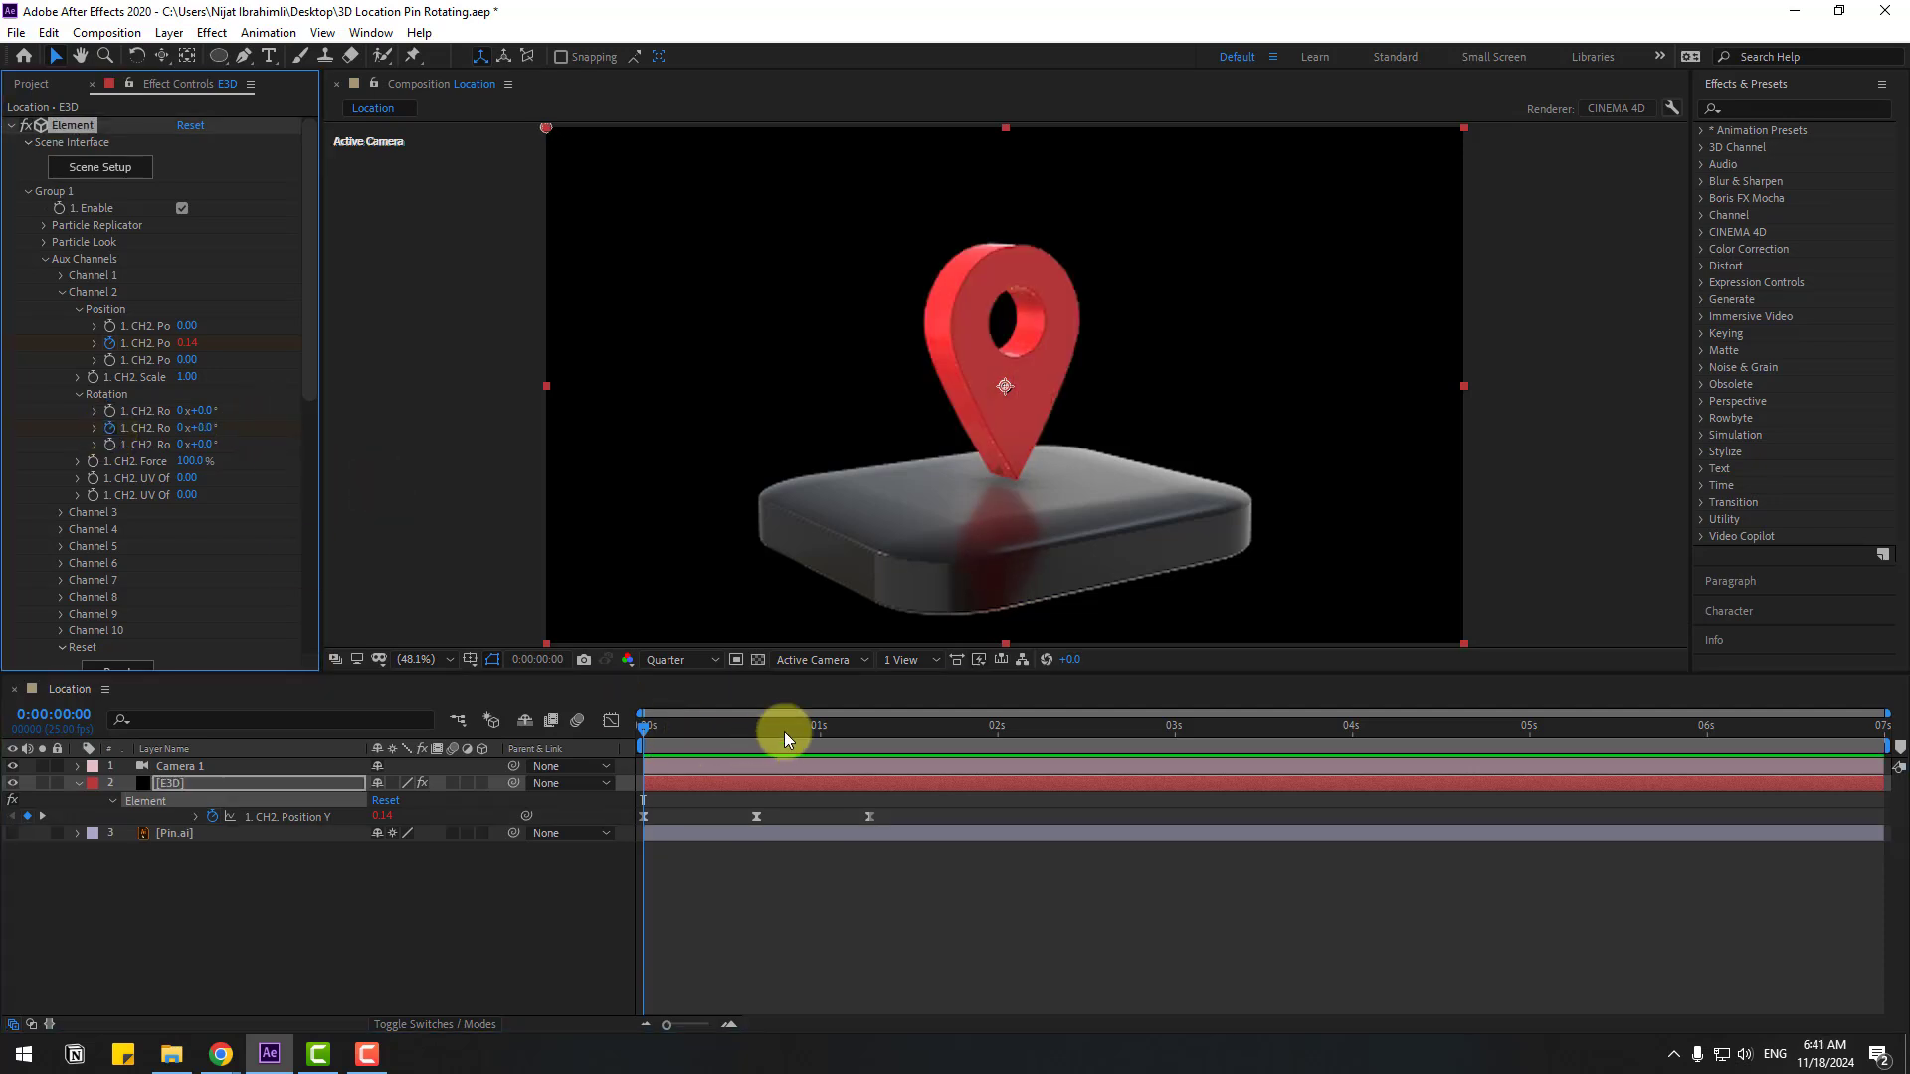
left_click_drag(792, 732, 869, 734)
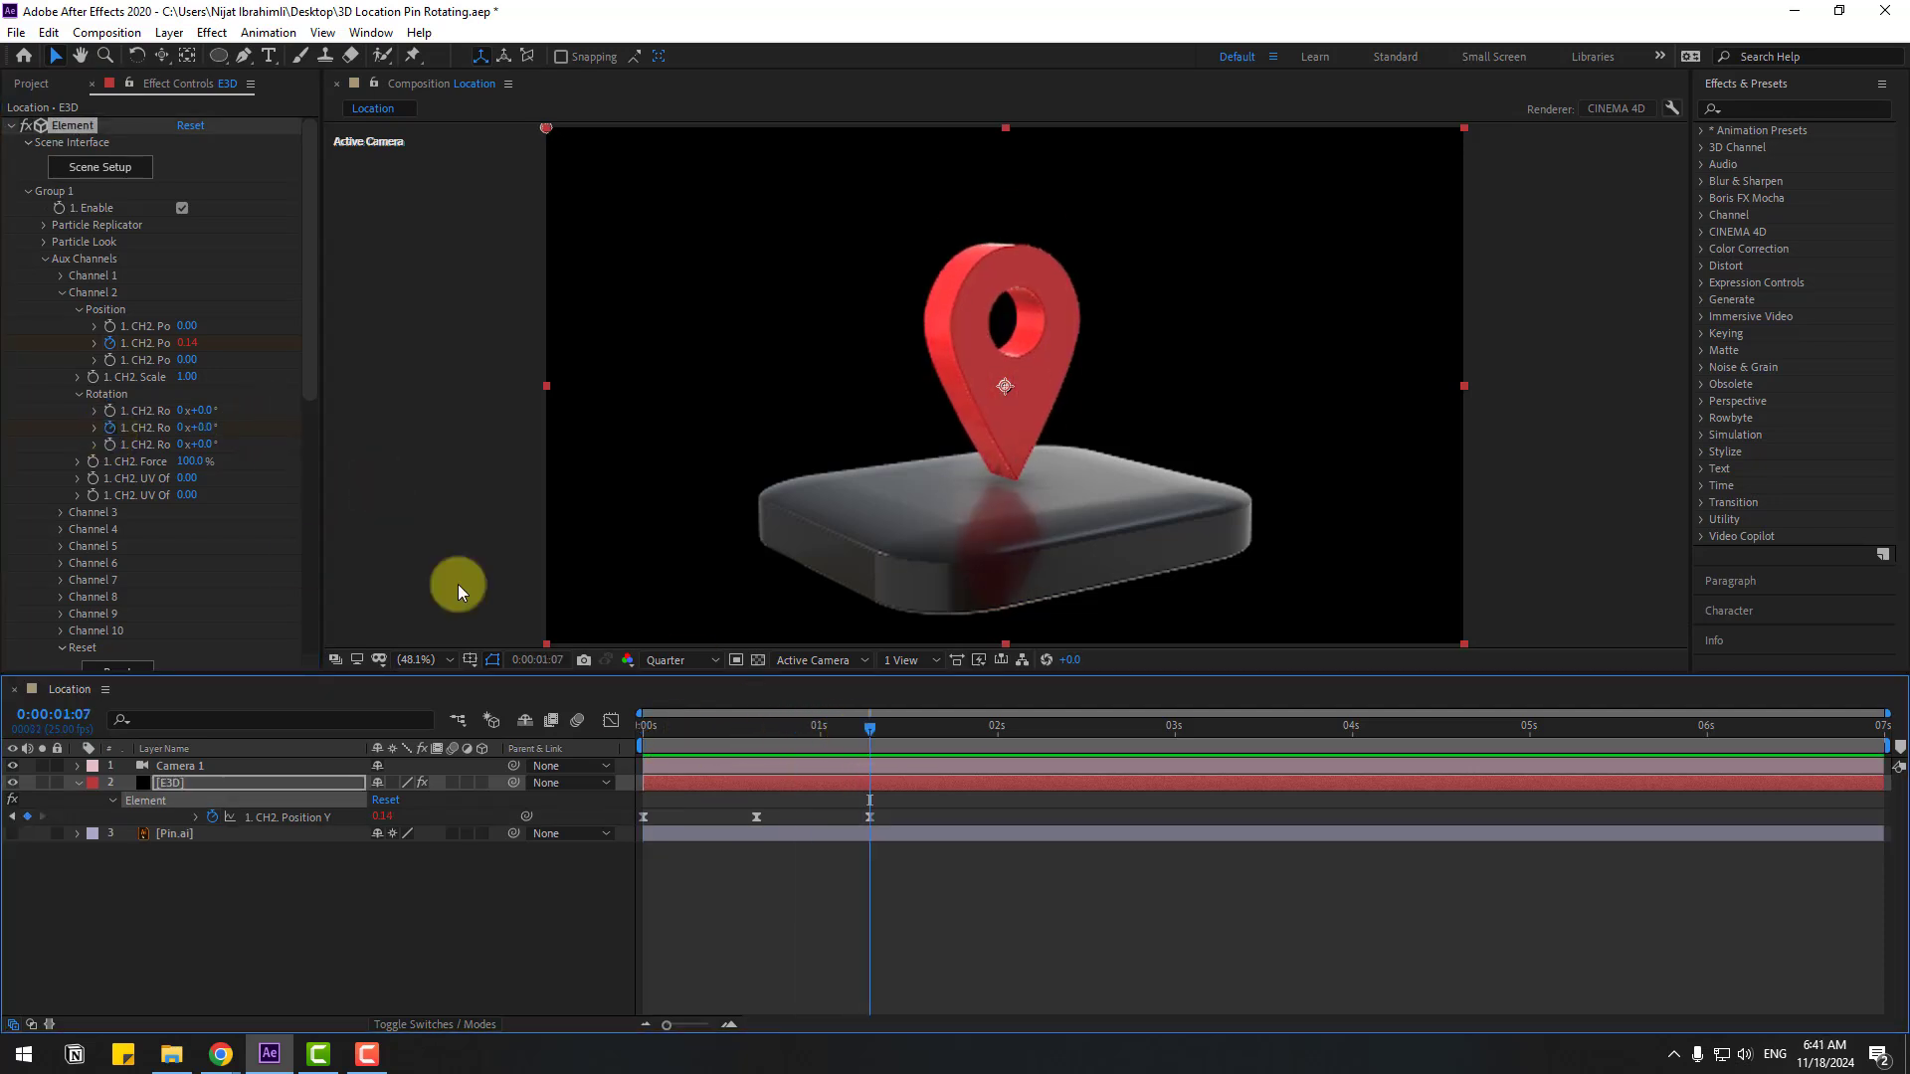
left_click(184, 427)
type("1")
key("Return")
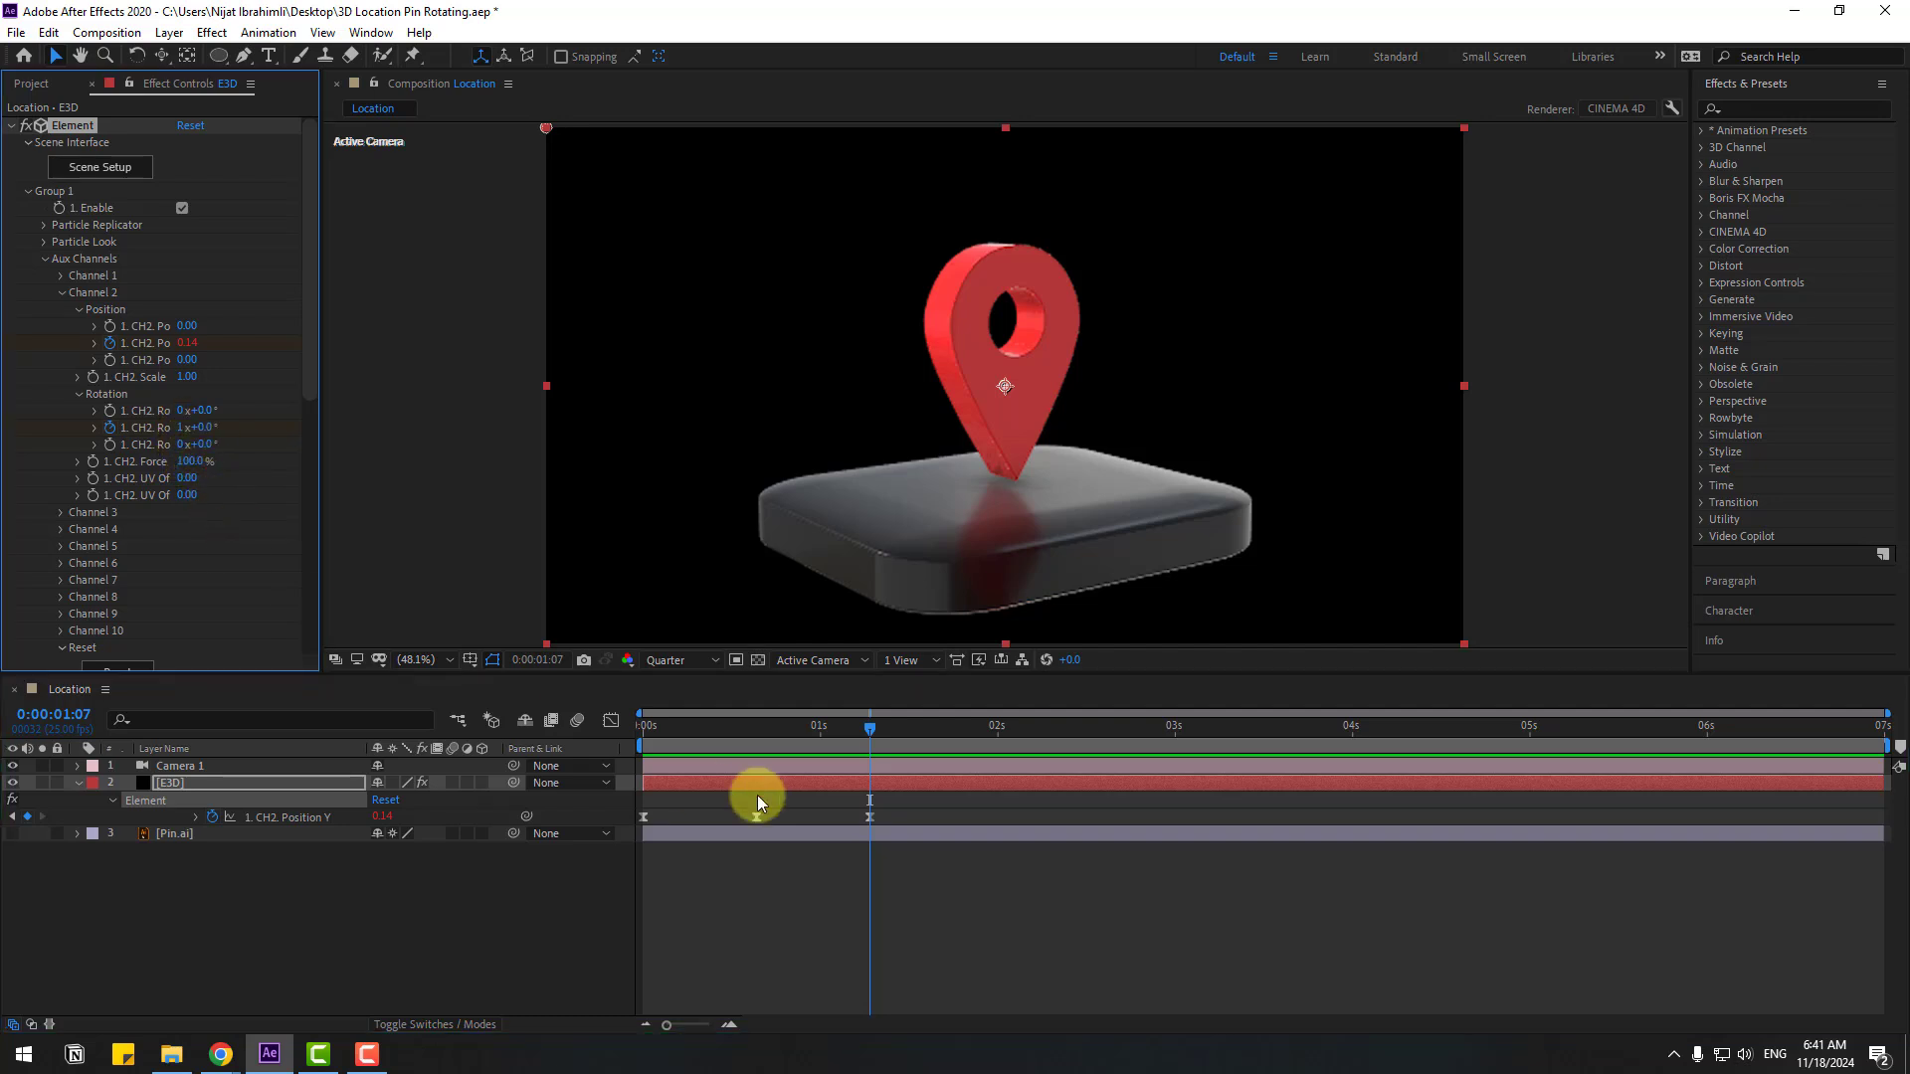
Preview the spin, then reveal and select all the bounce and spin keyframes
mouse_move(784, 727)
left_mouse_down()
mouse_move(647, 726)
mouse_move(778, 727)
left_mouse_up()
key("space")
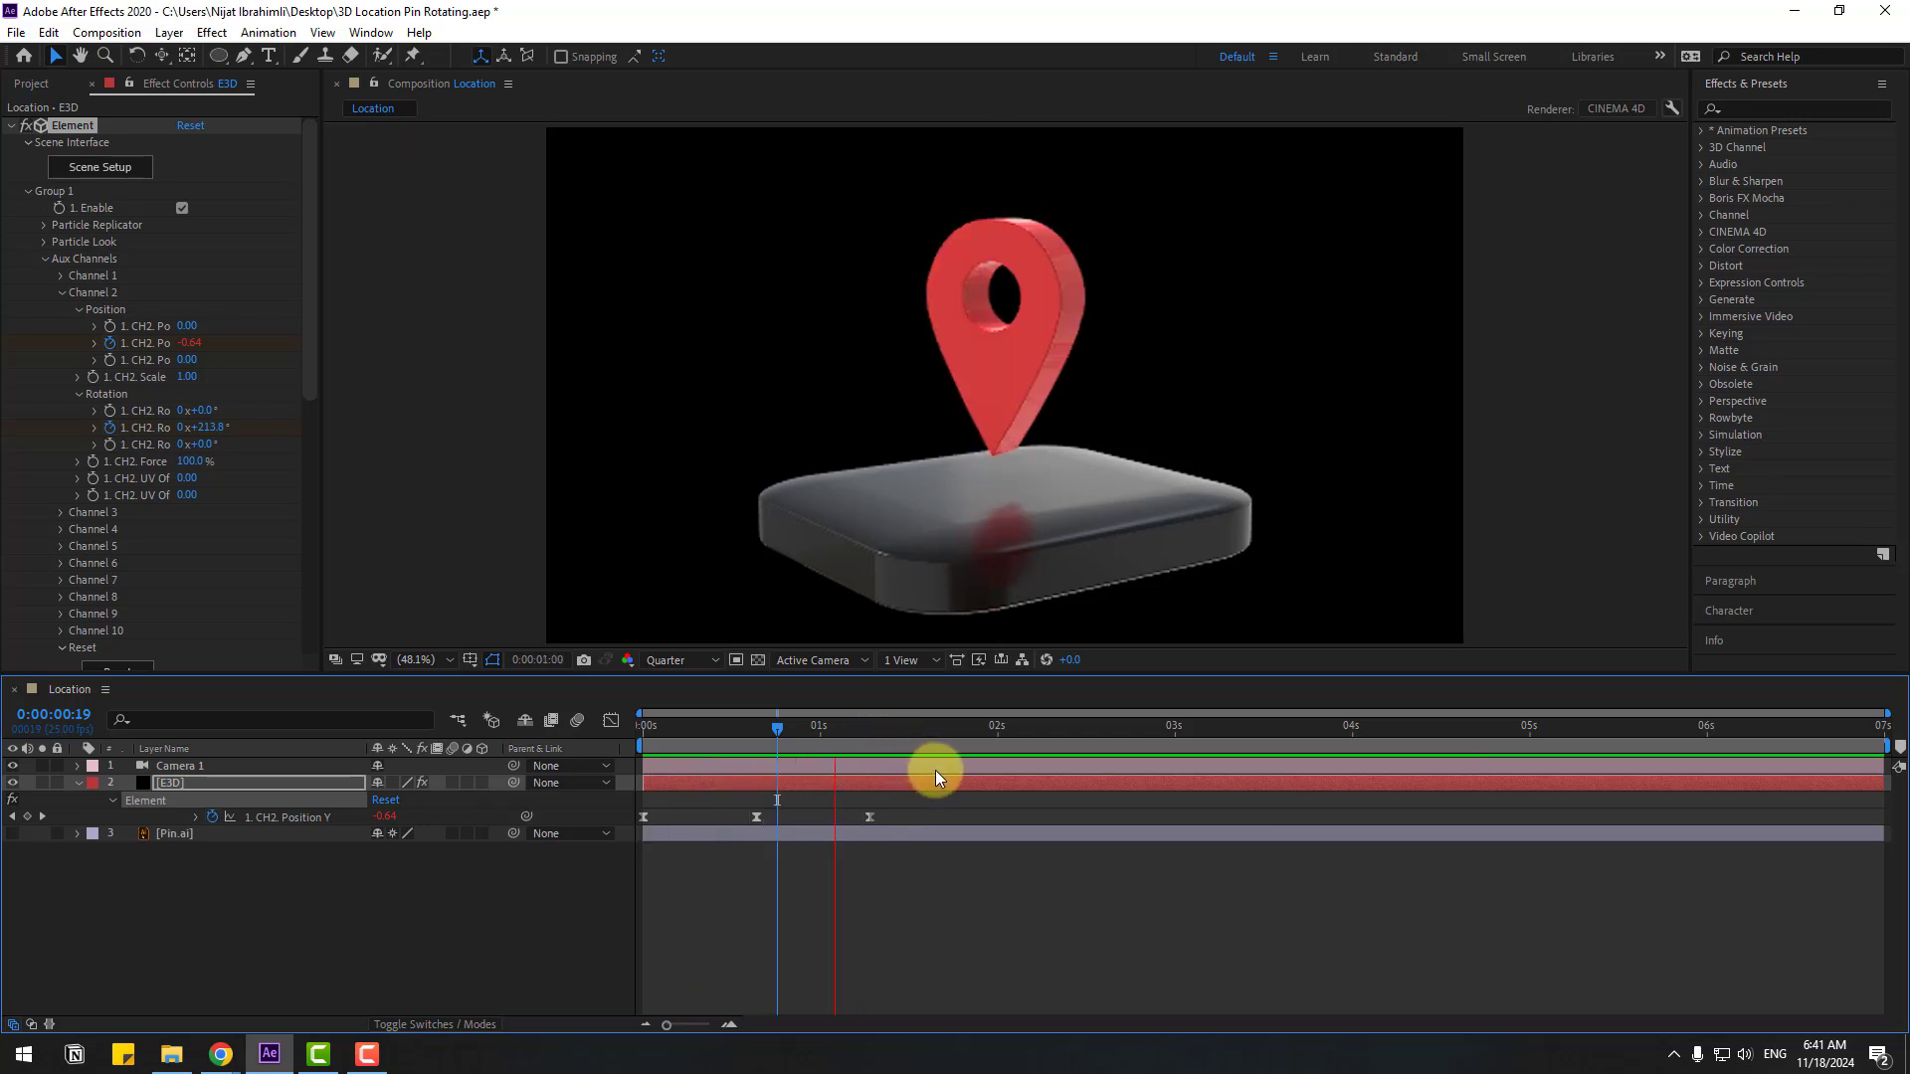
key("space")
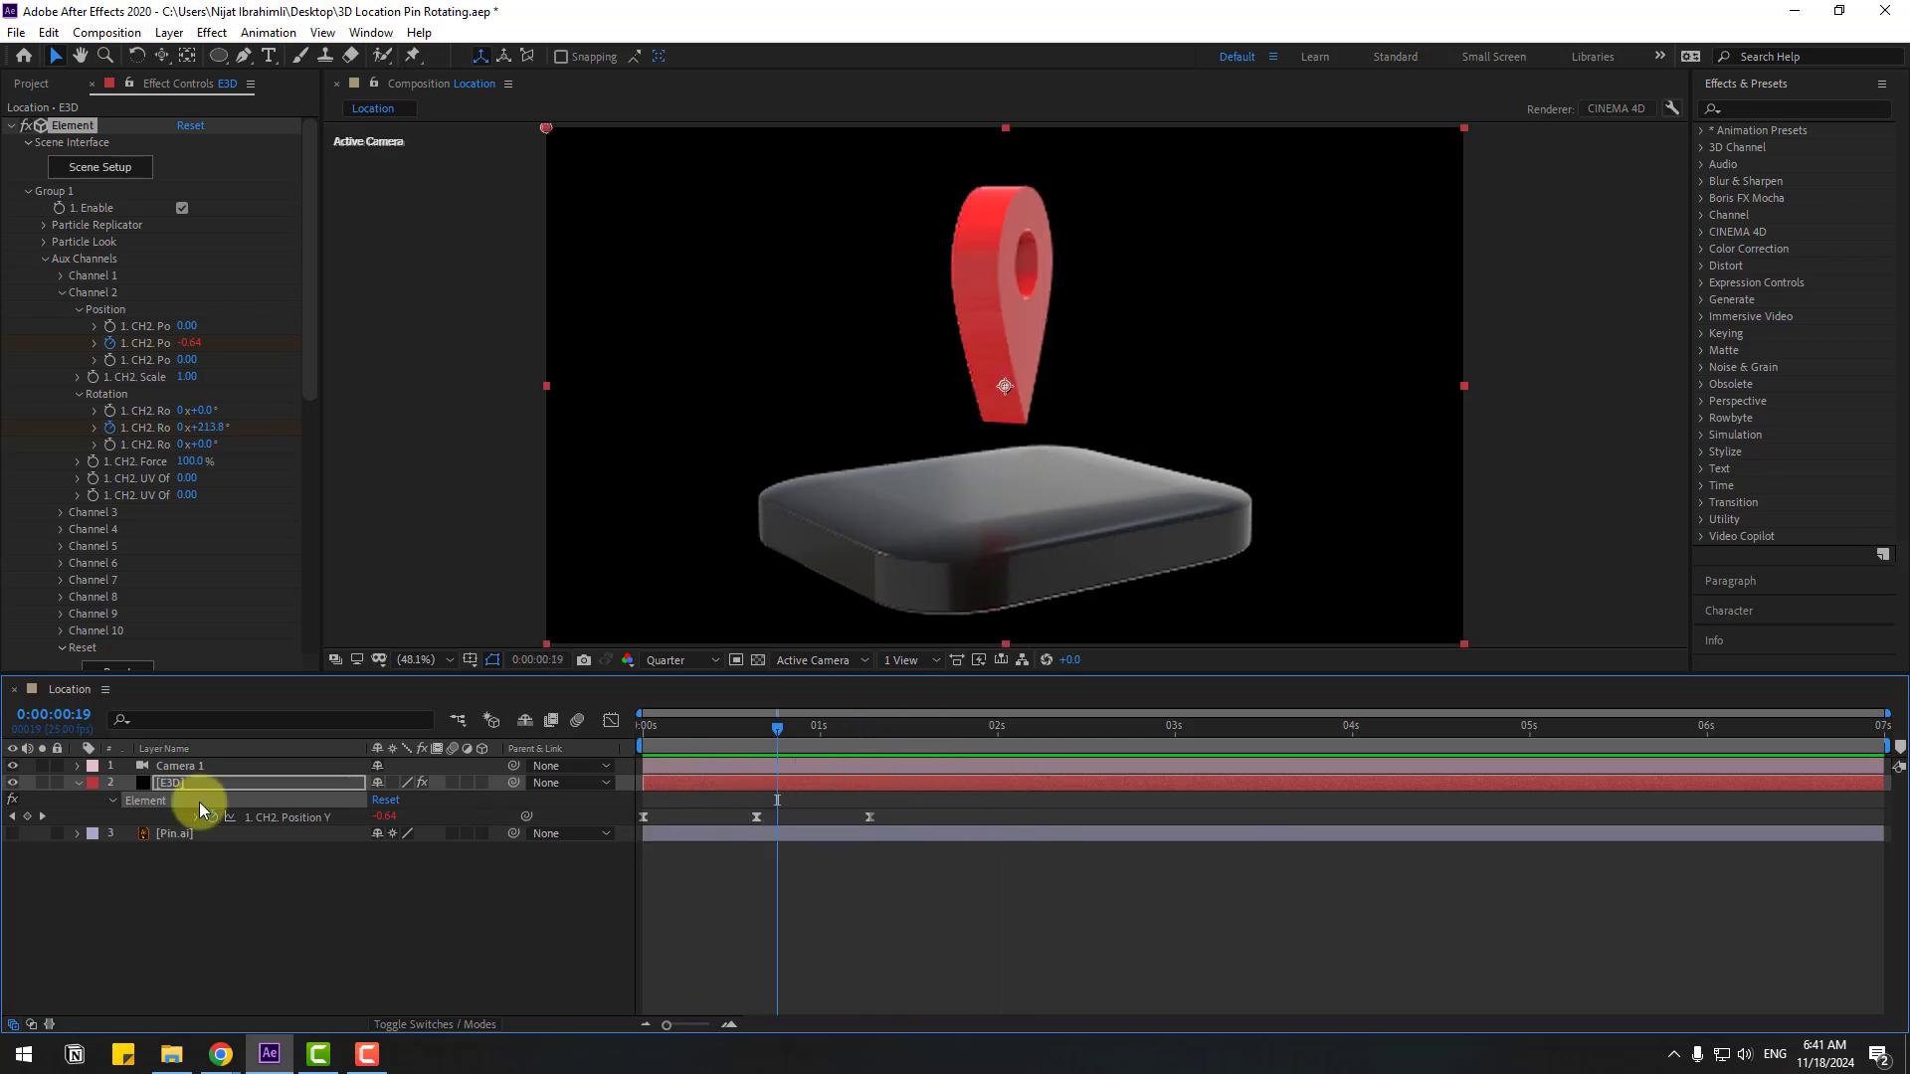
left_click(177, 786)
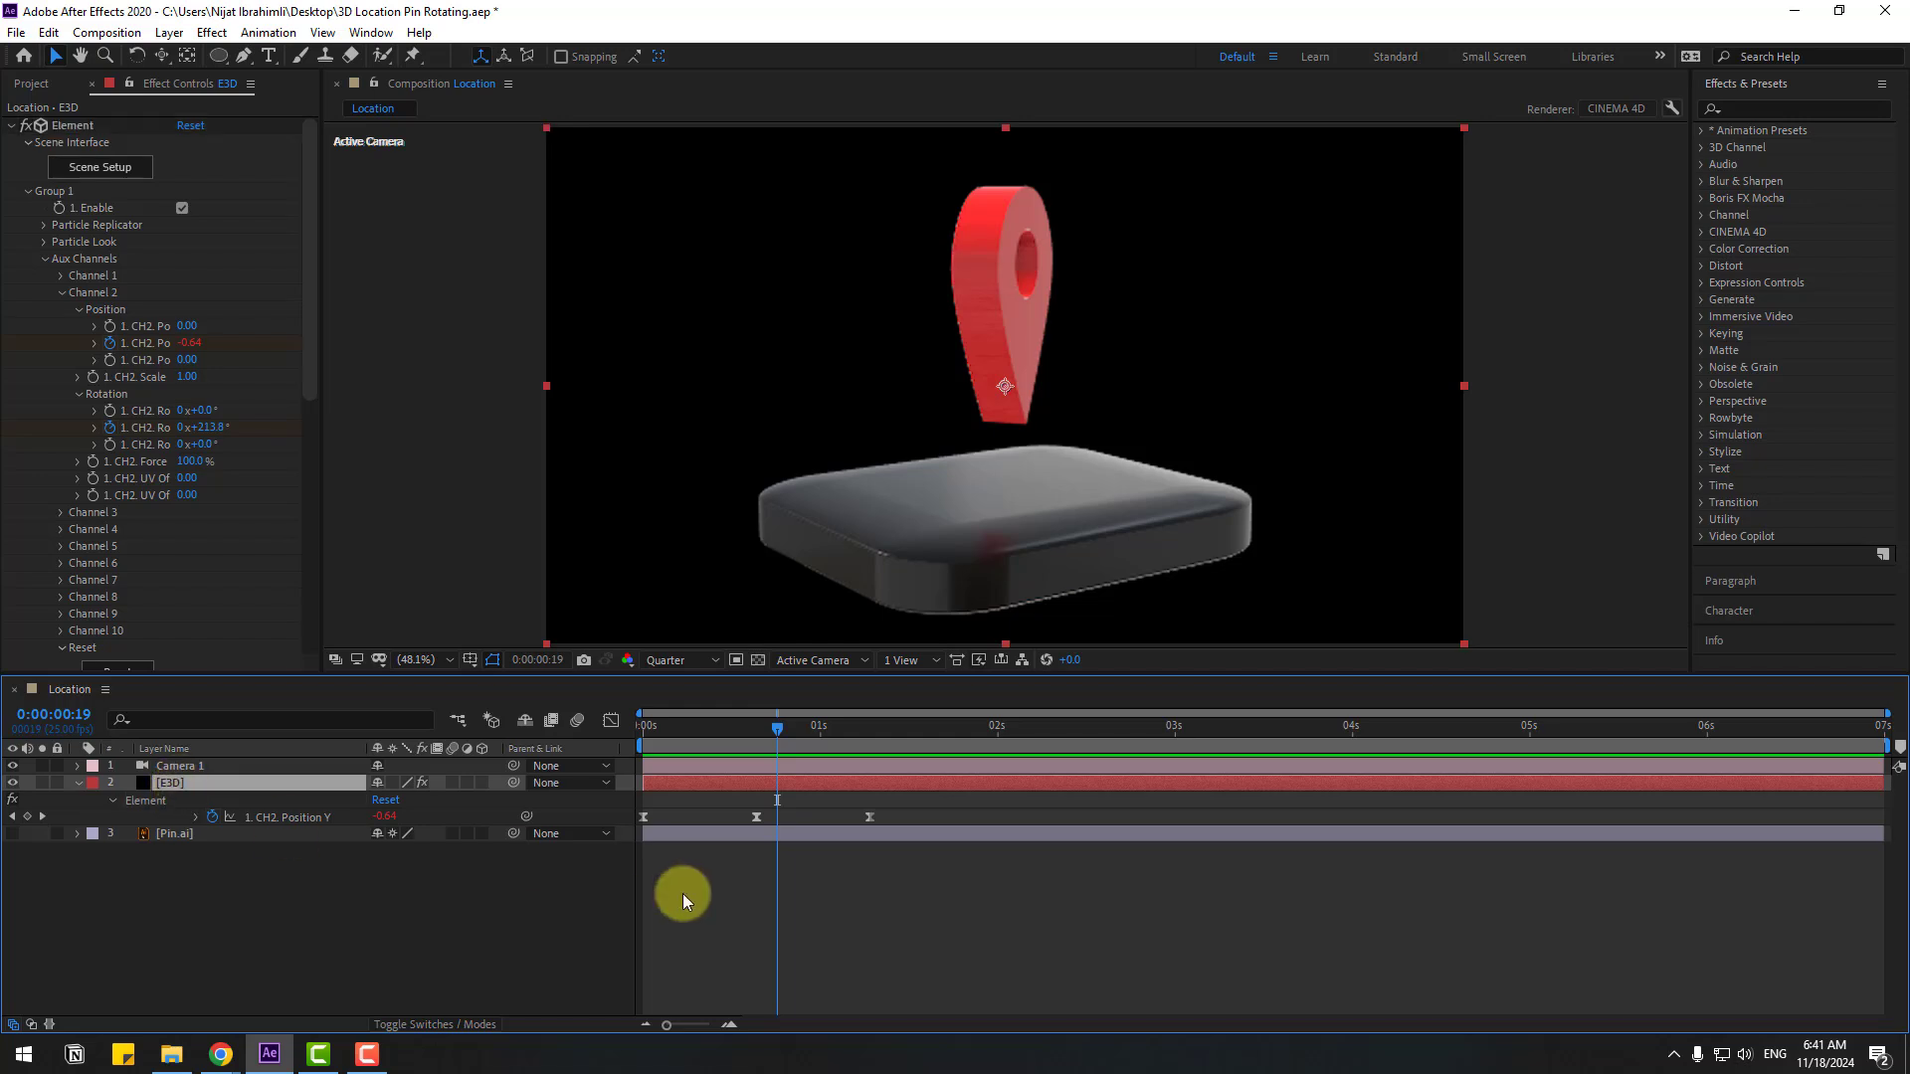
key("u")
key("u")
left_click_drag(901, 836, 641, 837)
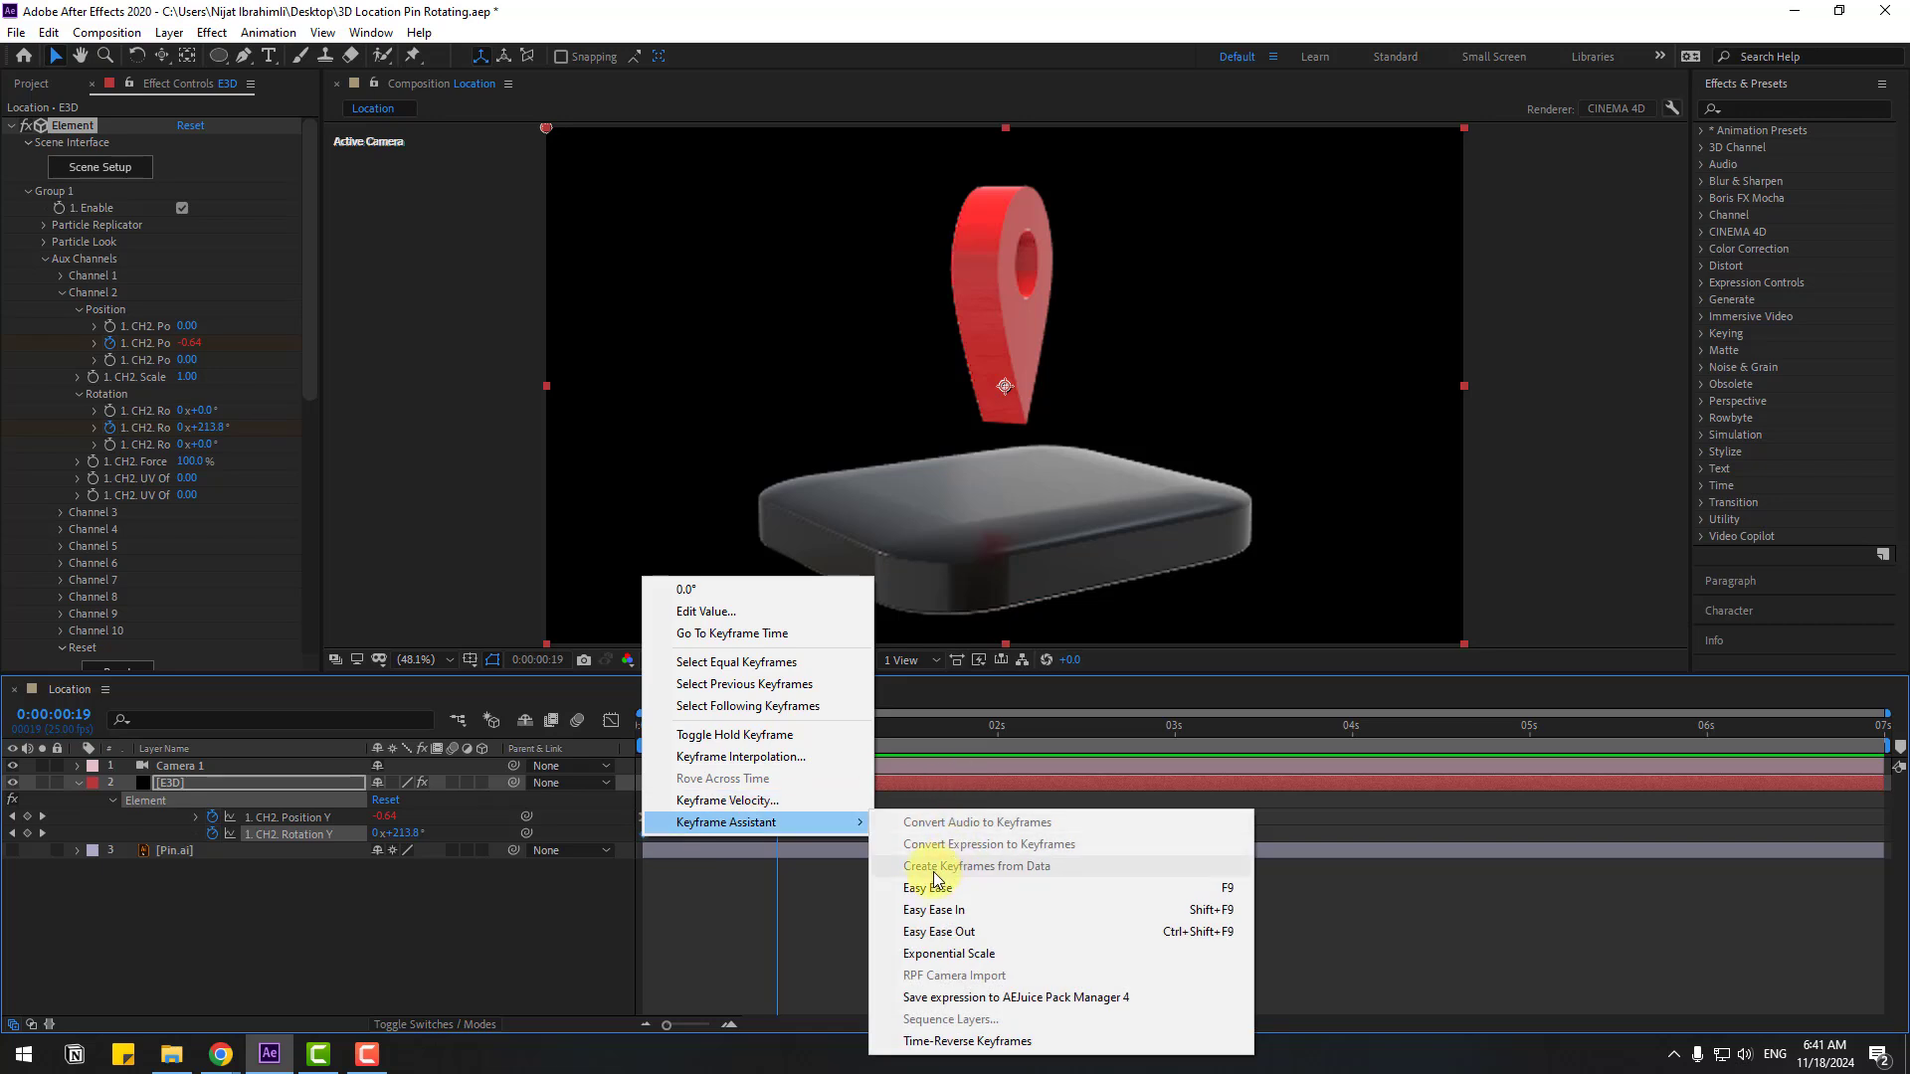
Apply Easy Ease to the keyframes and move the last Rotation Y key near 2 seconds
left_click(955, 887)
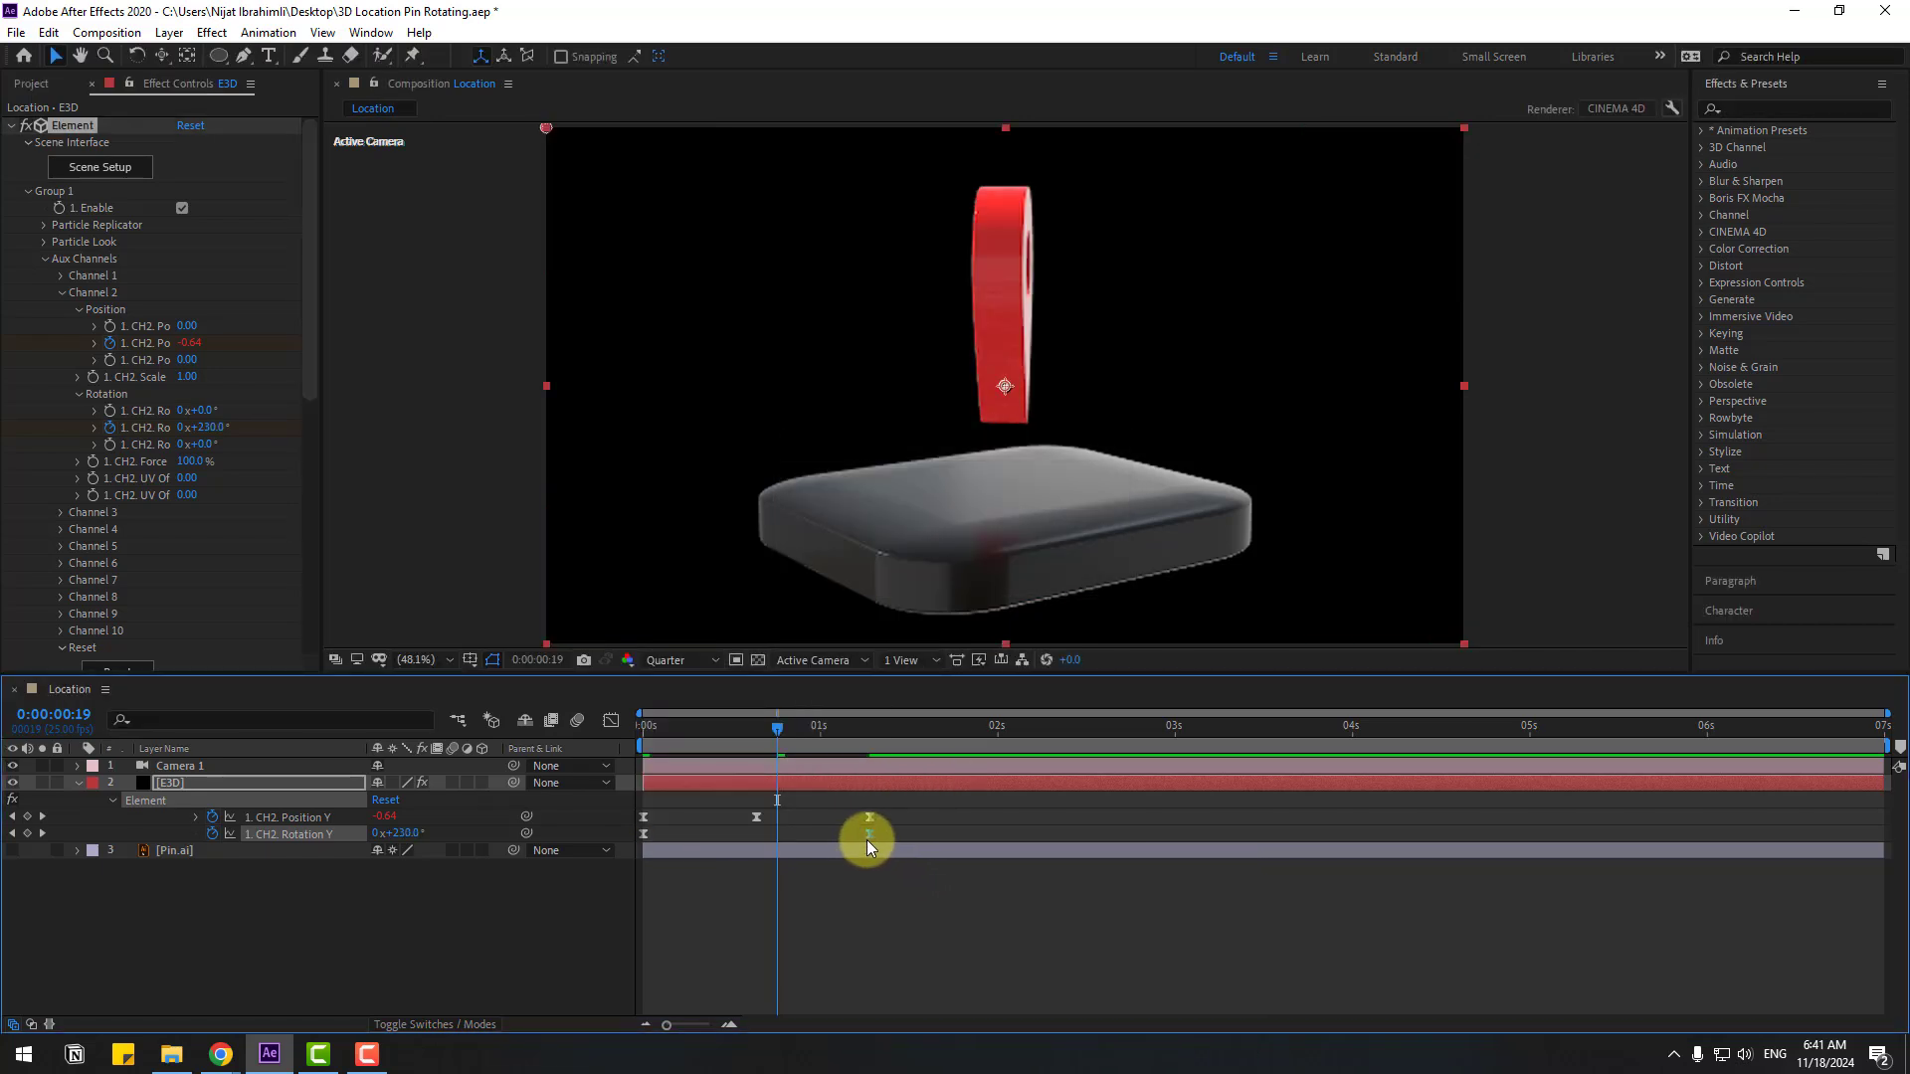
left_click_drag(867, 840, 973, 848)
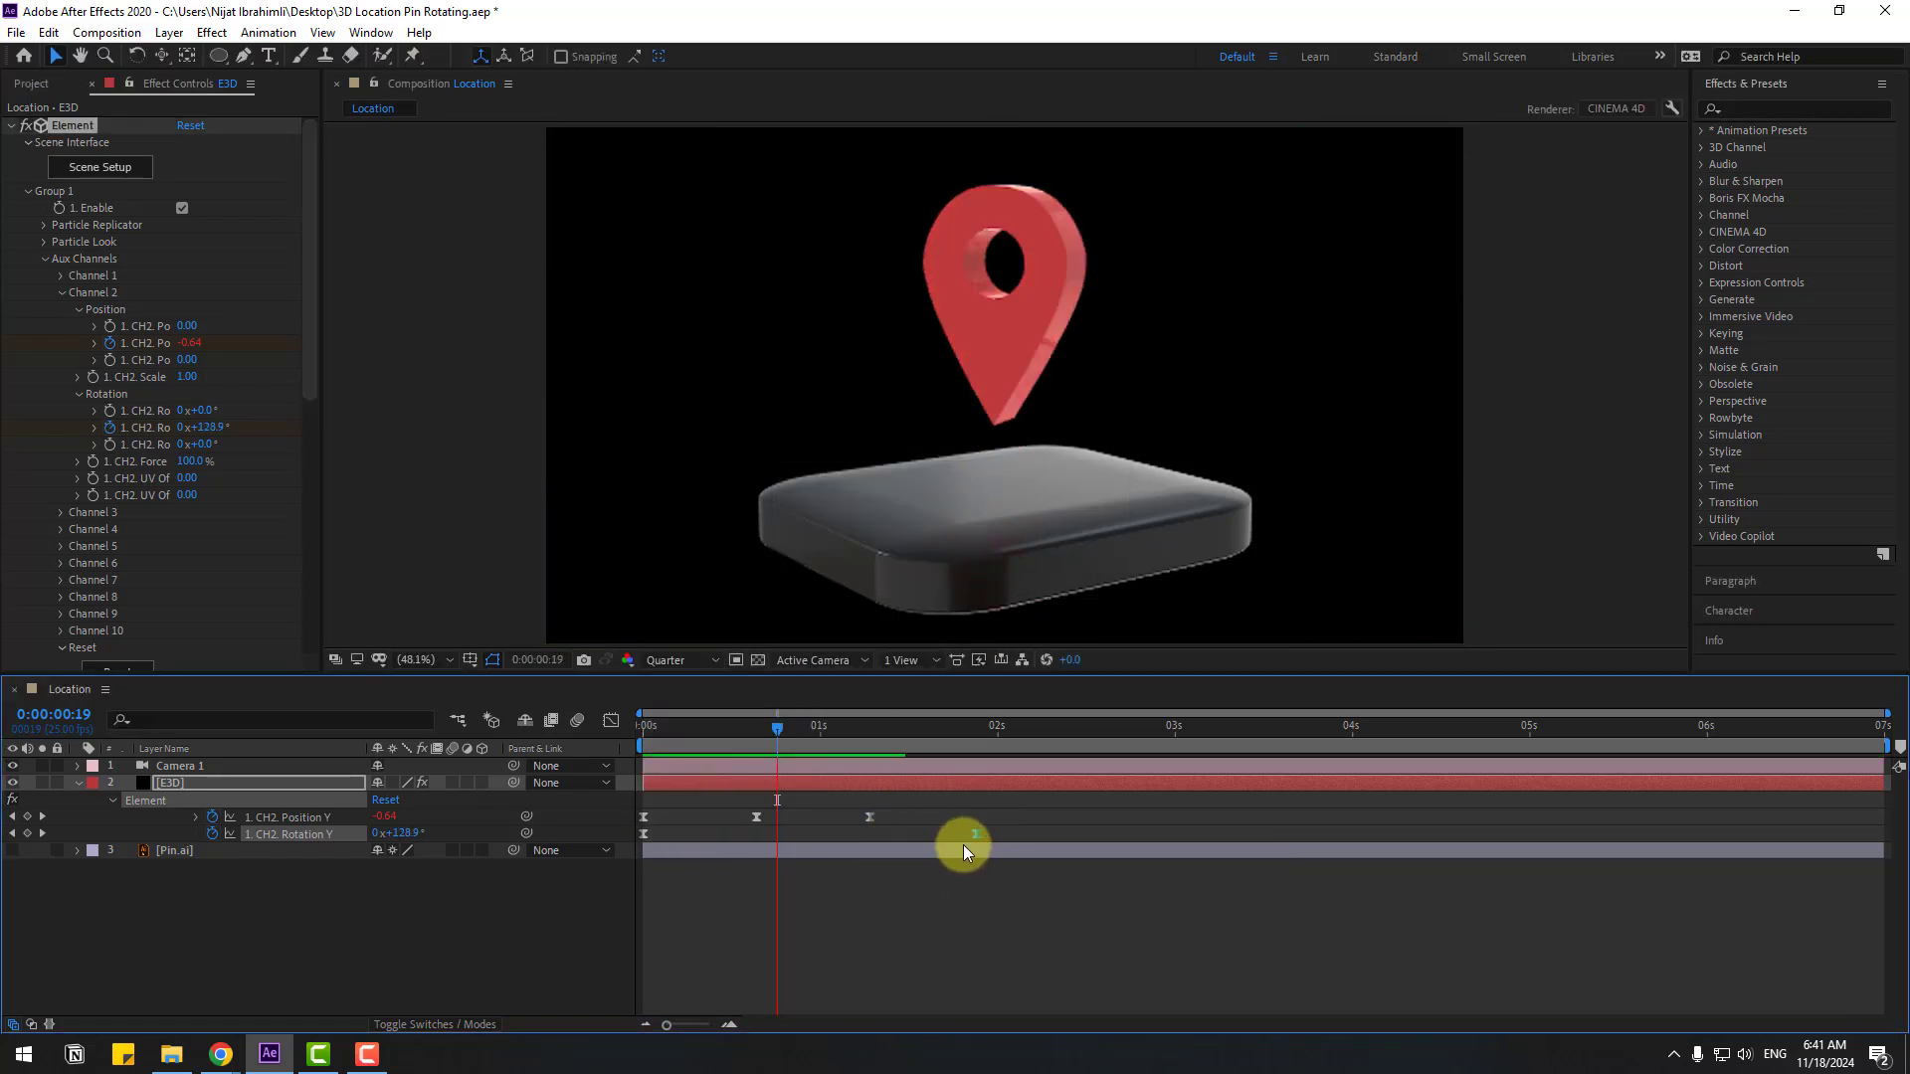
left_click(985, 731)
key("Home")
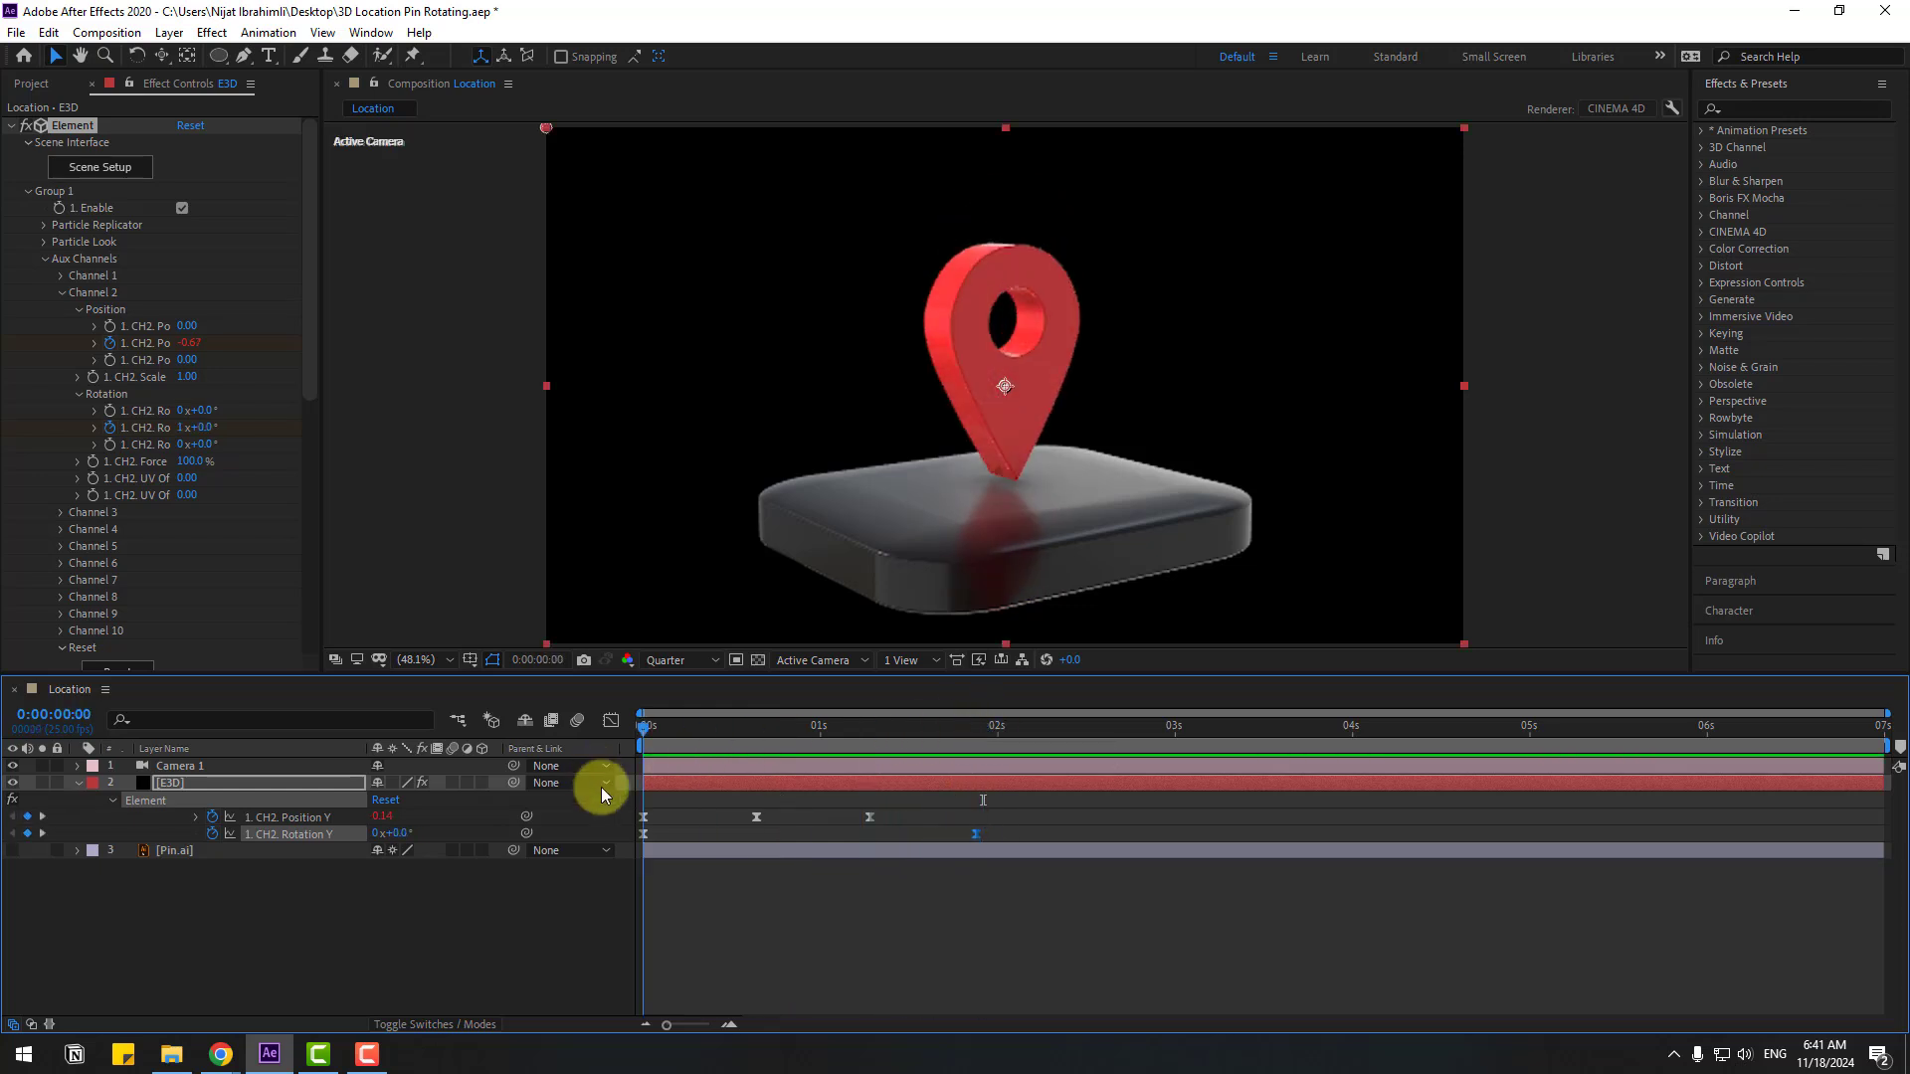
left_click(313, 929)
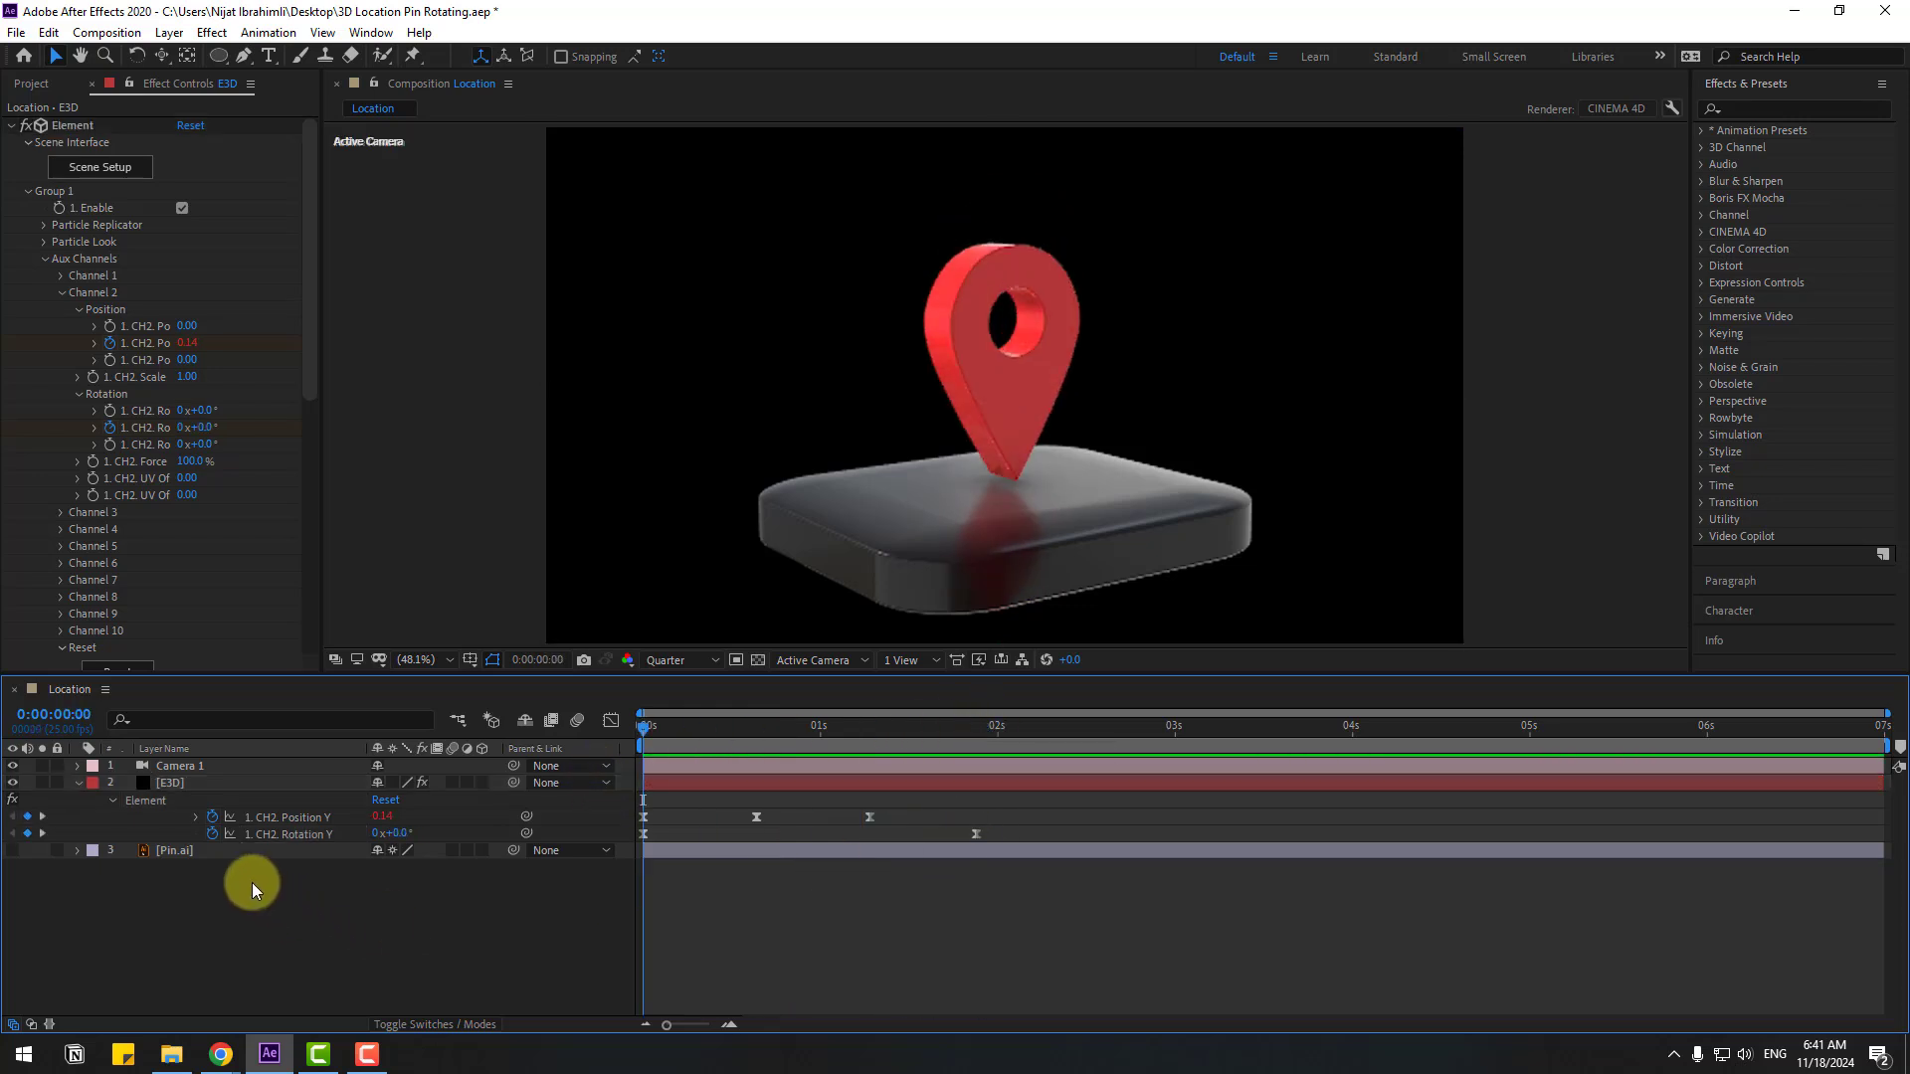
Add a loopOutDuration cycle expression to CH2 Rotation Y and preview the looping spin
left_click(212, 835, "alt")
left_click(444, 850)
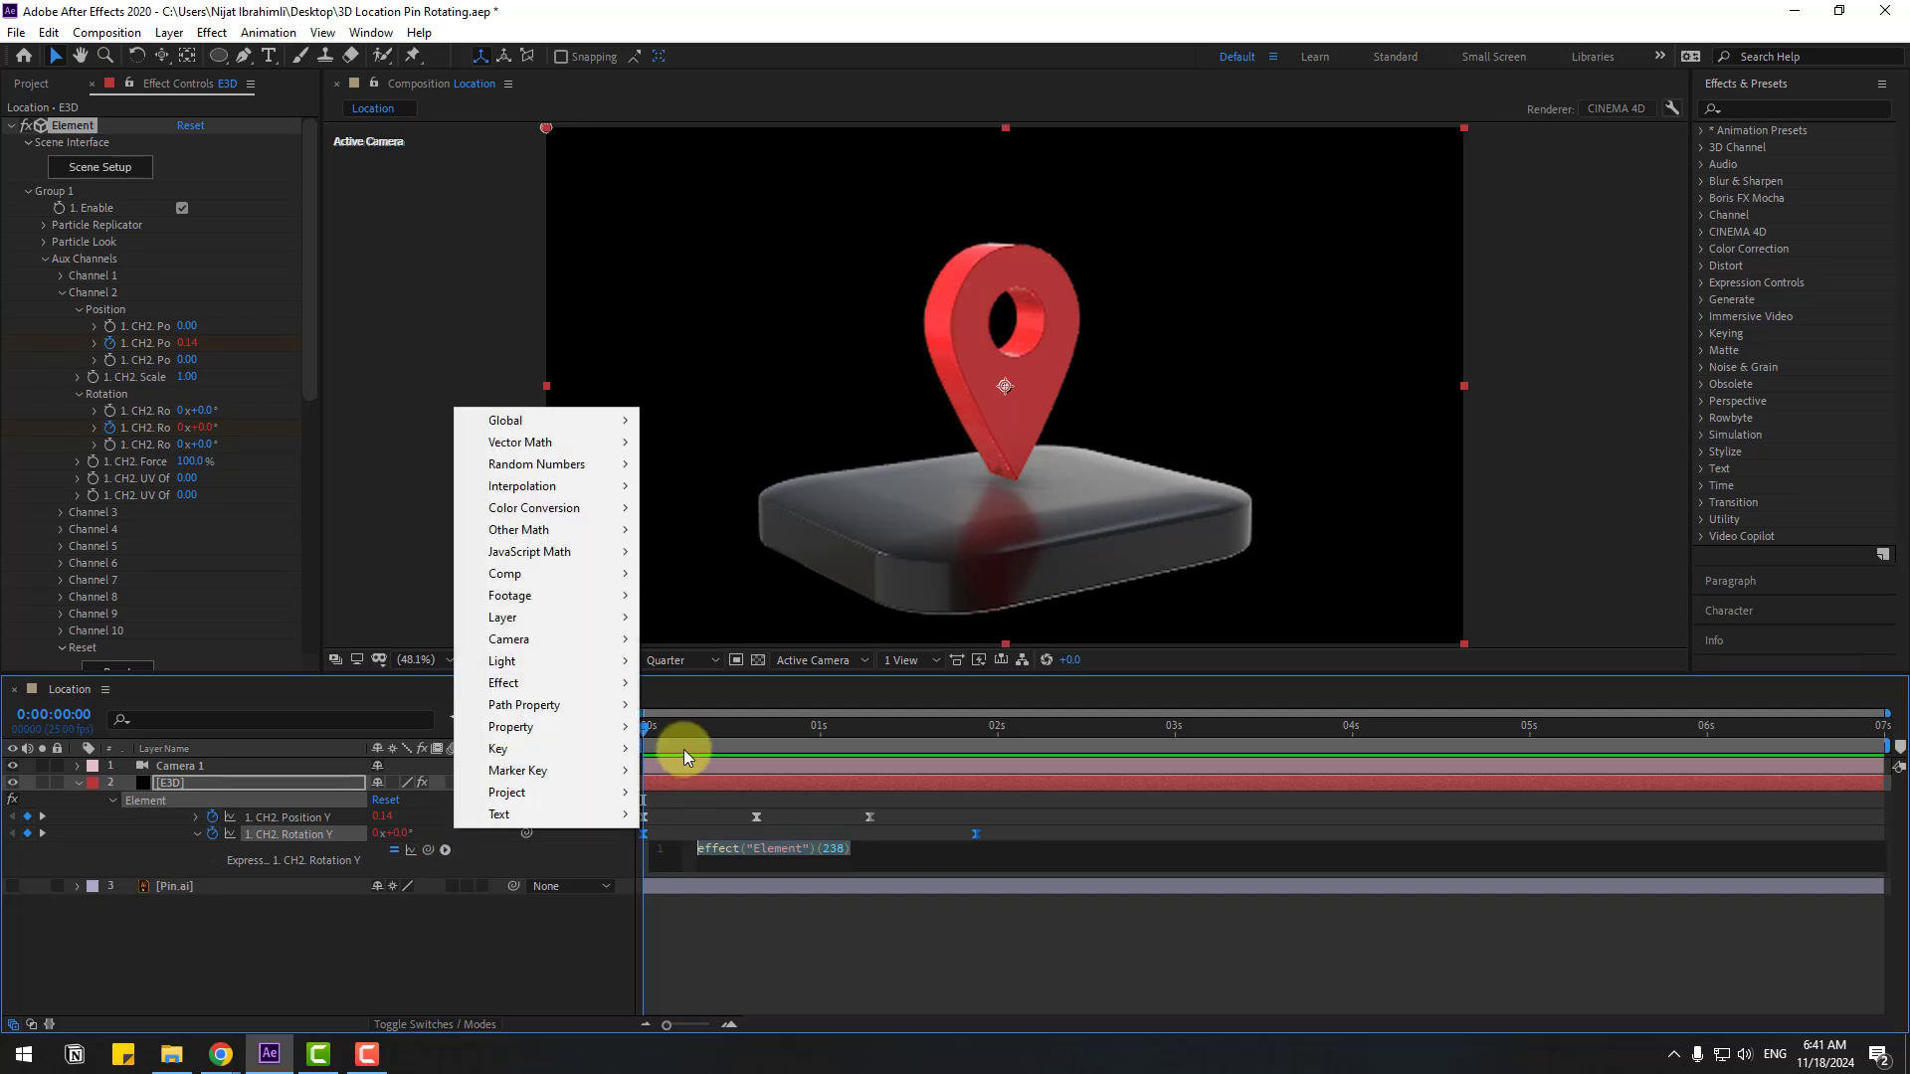
mouse_move(621, 727)
left_click(802, 534)
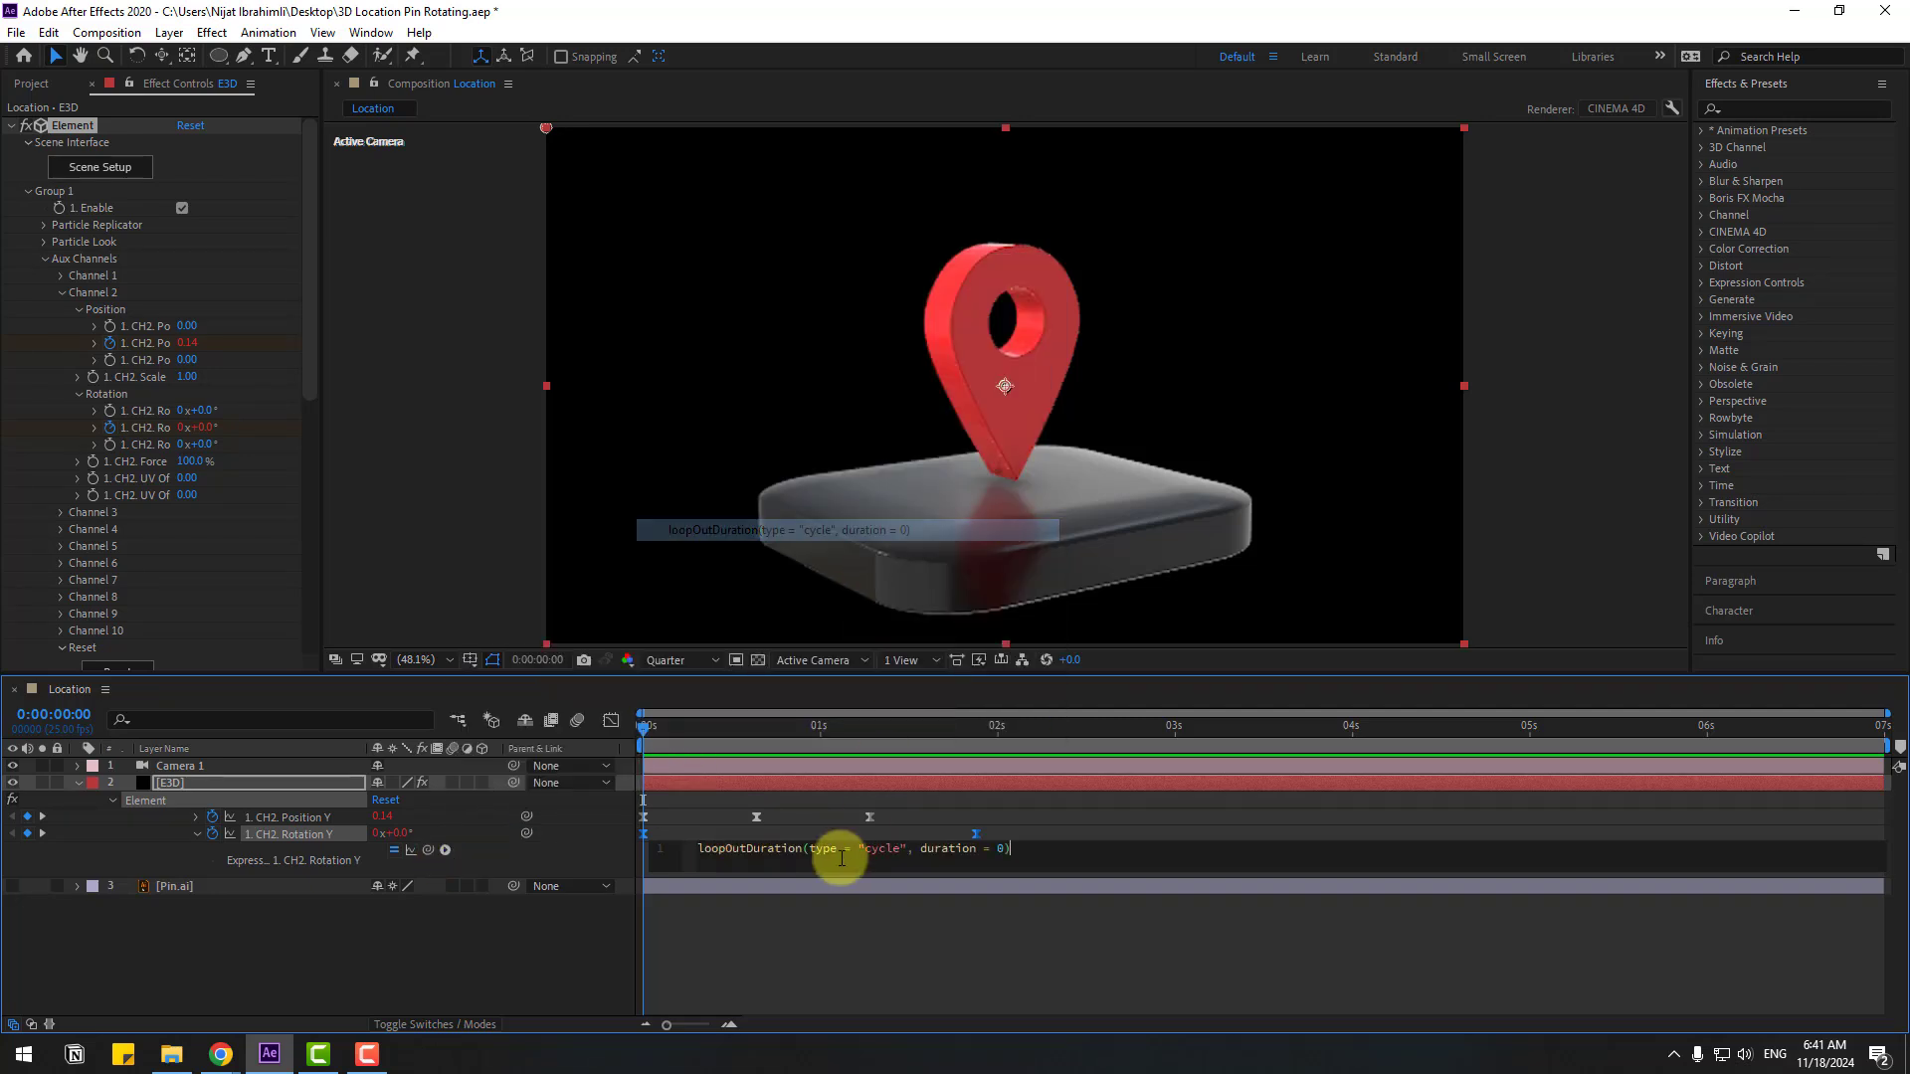
left_click(780, 925)
key("space")
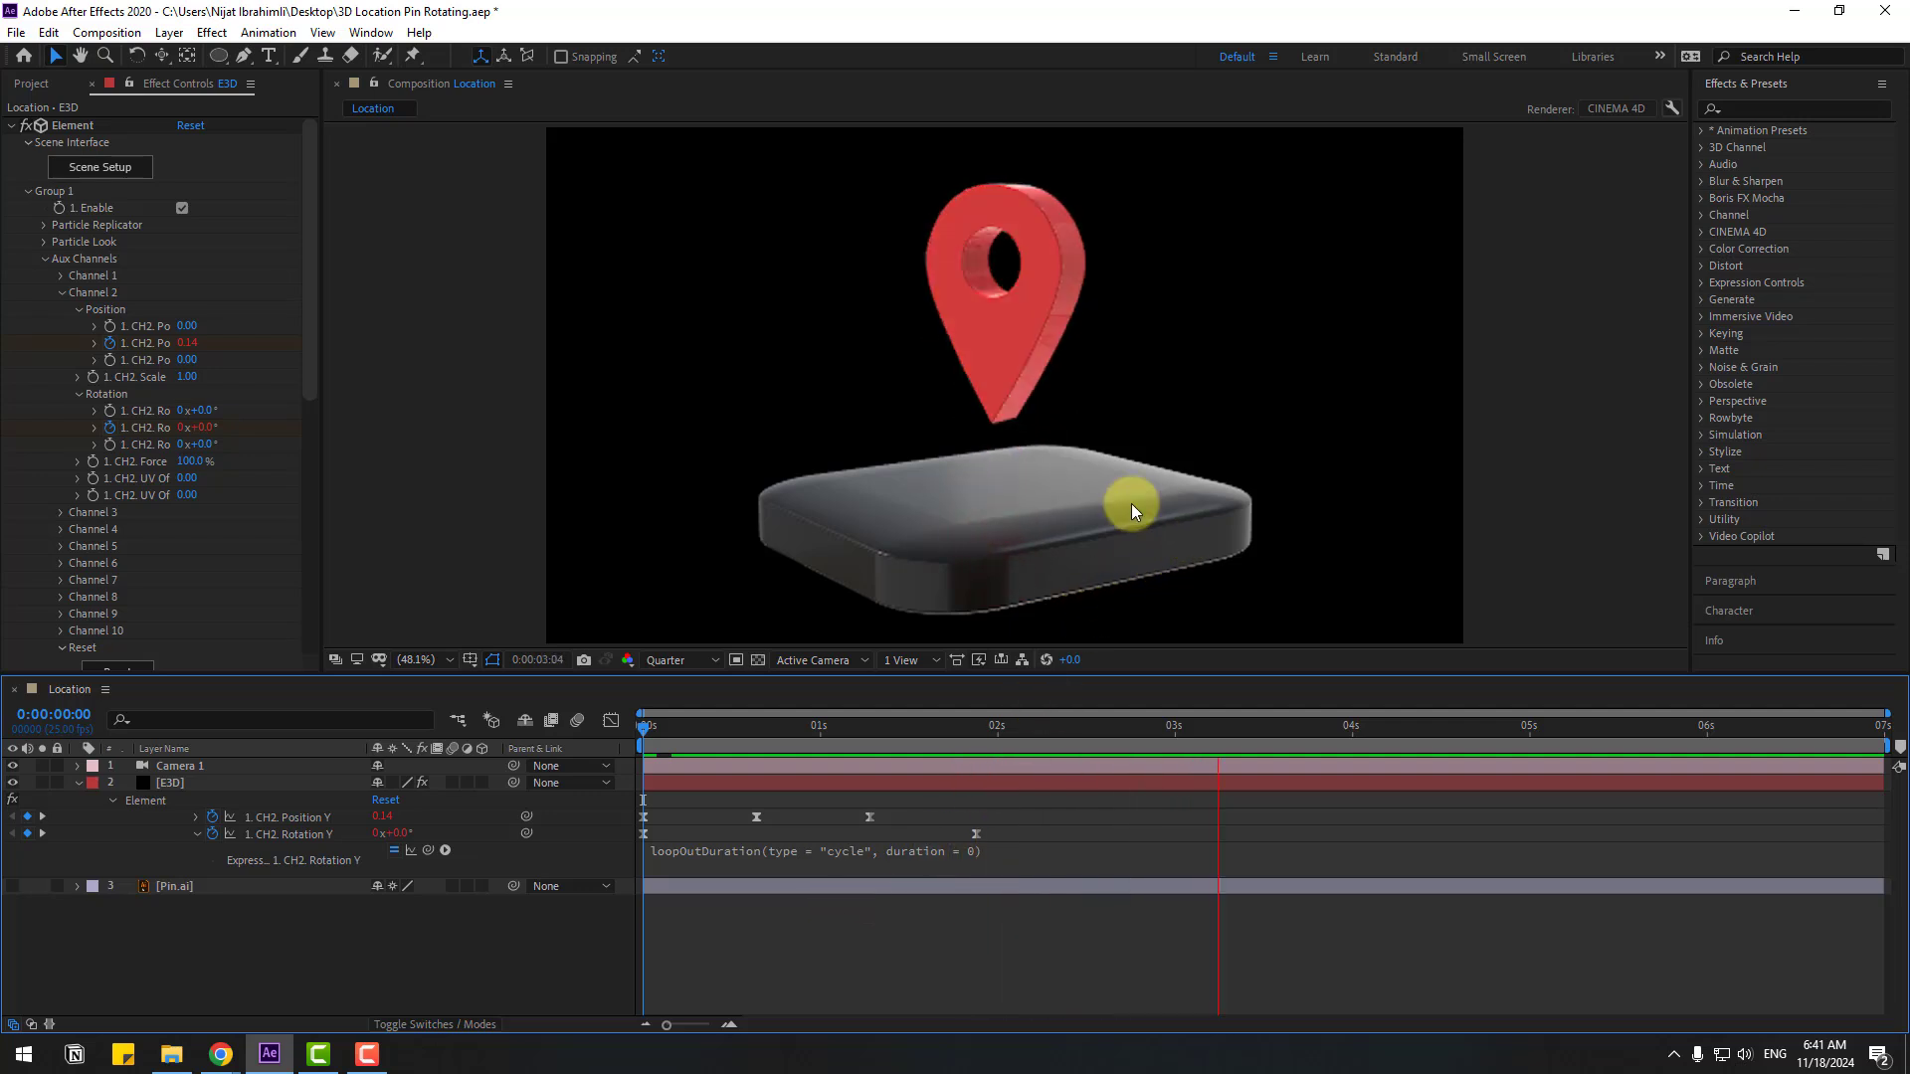
Move the closing Rotation Y keyframe earlier, to about 0:00:01:11, and preview the faster spin
key("space")
left_click_drag(977, 838, 875, 846)
key("space")
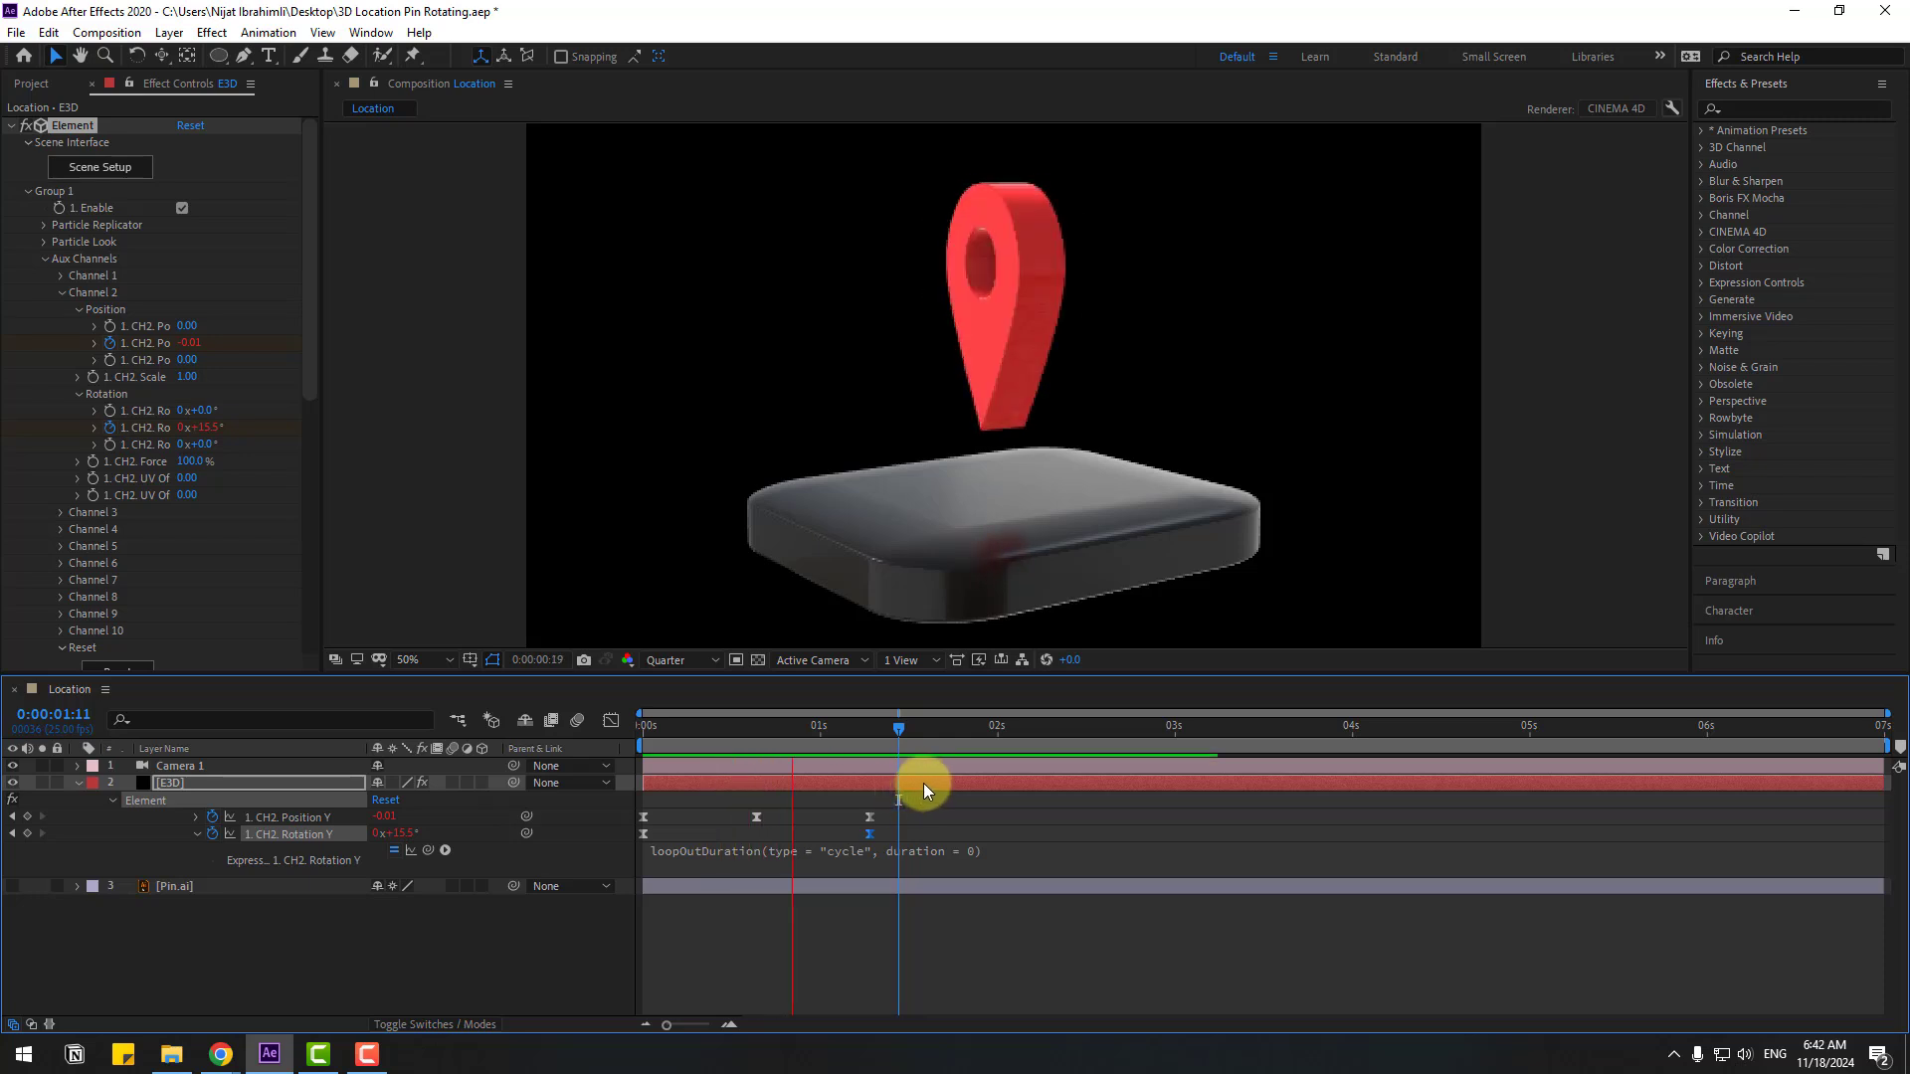
scroll(1102, 553, "down", 3)
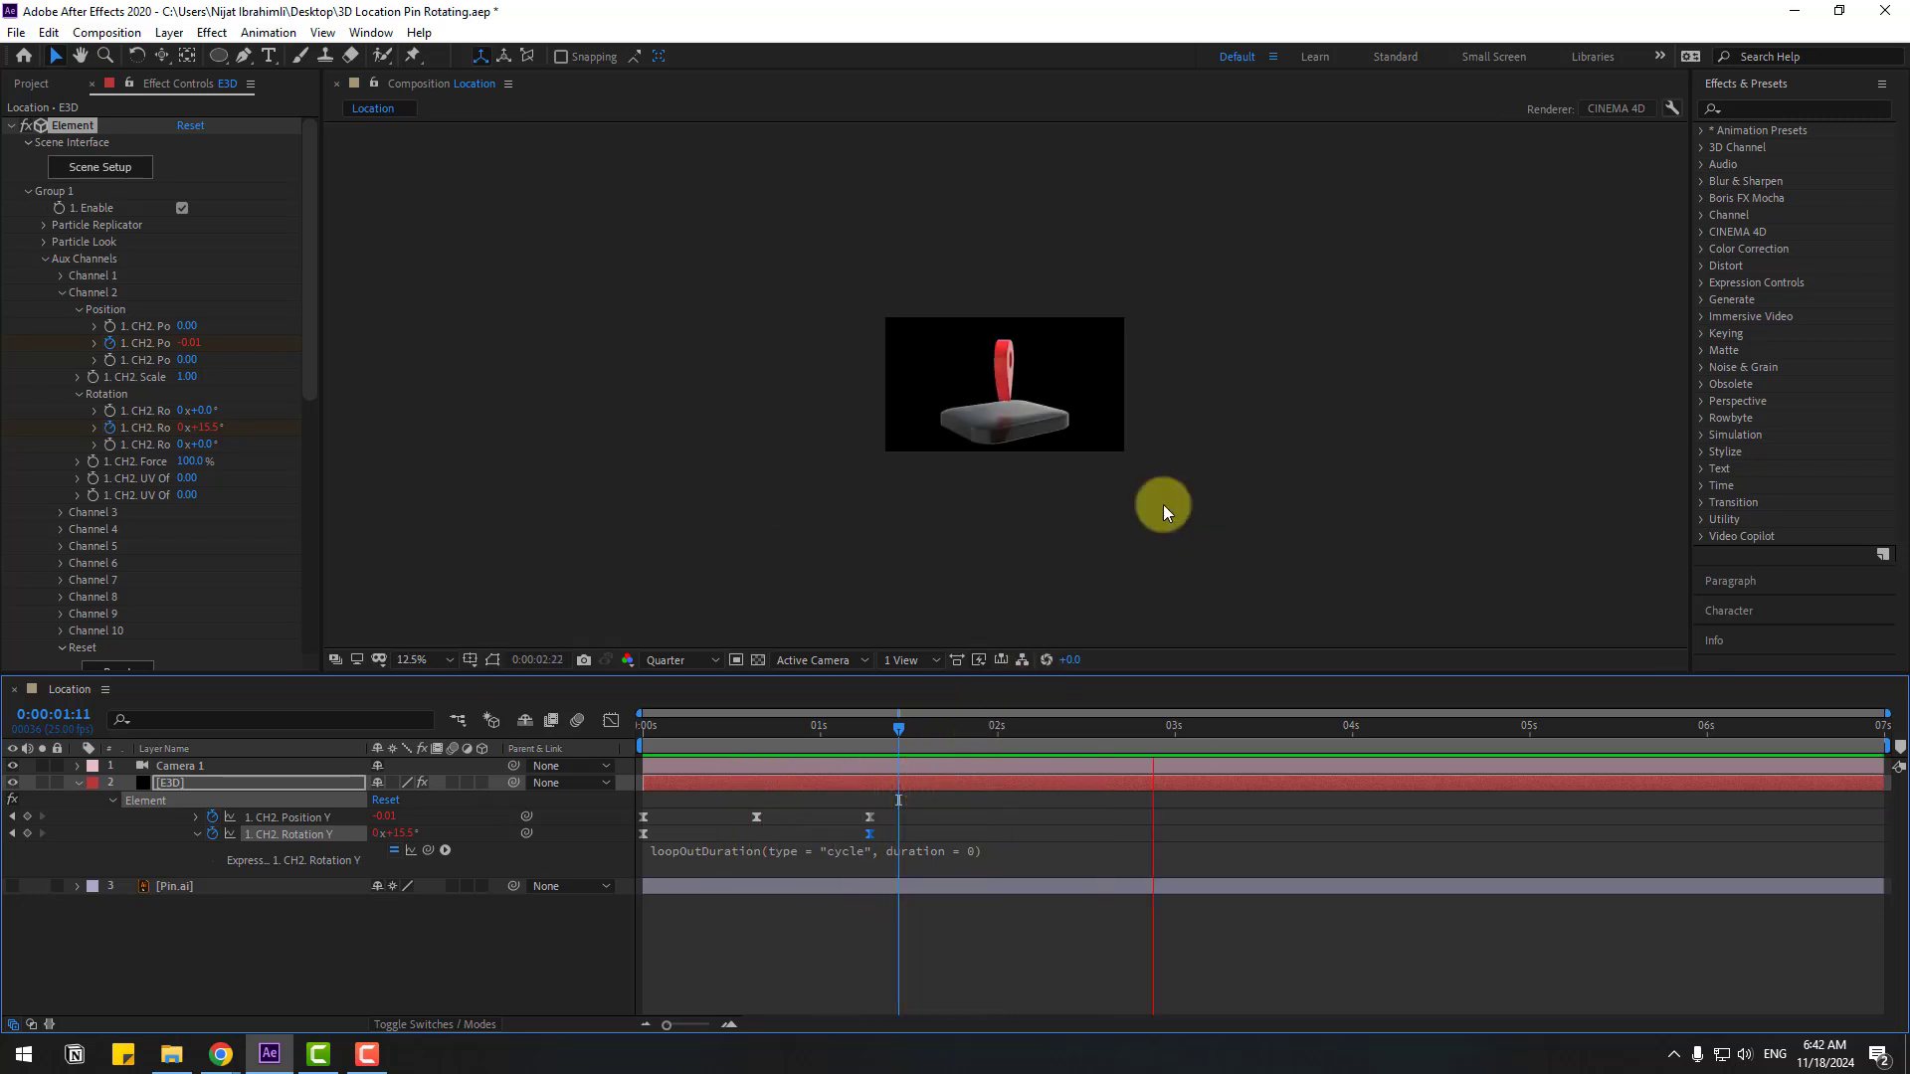
scroll(1188, 511, "up", 3)
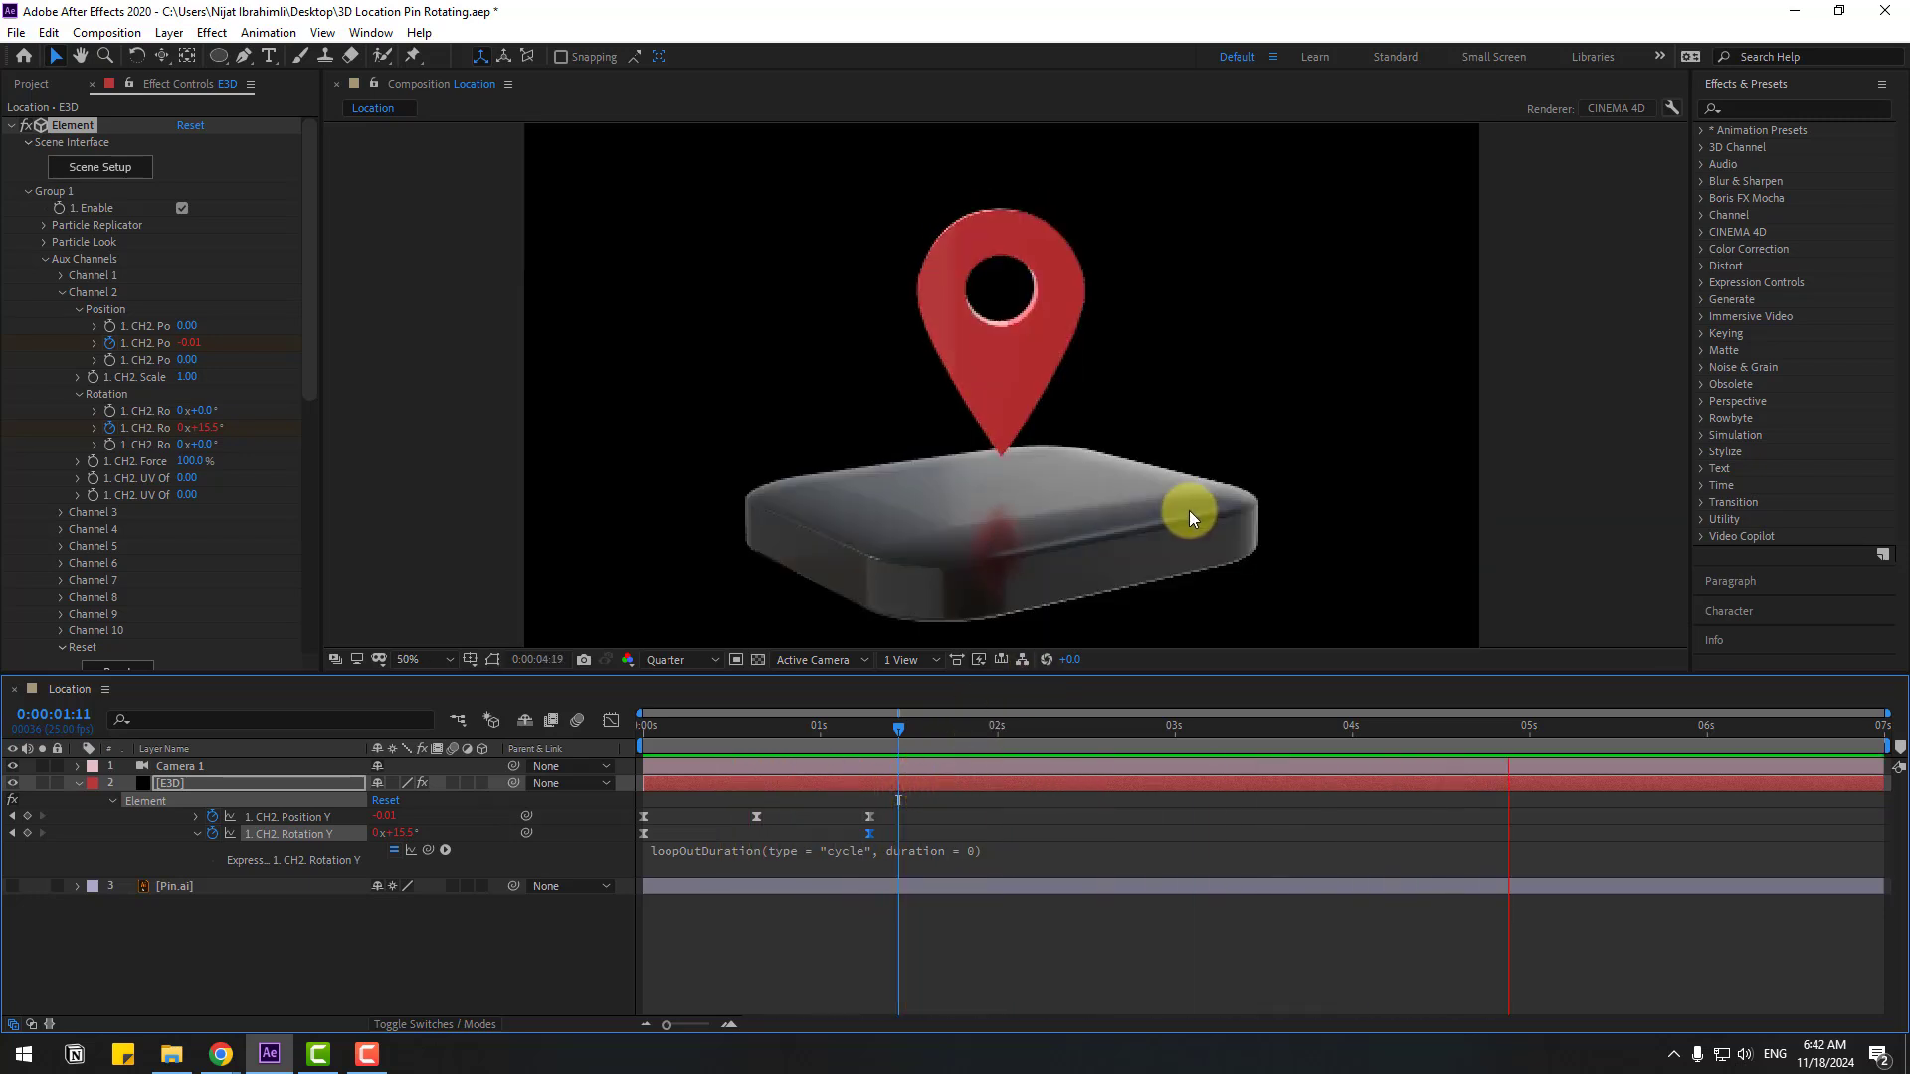
key("space")
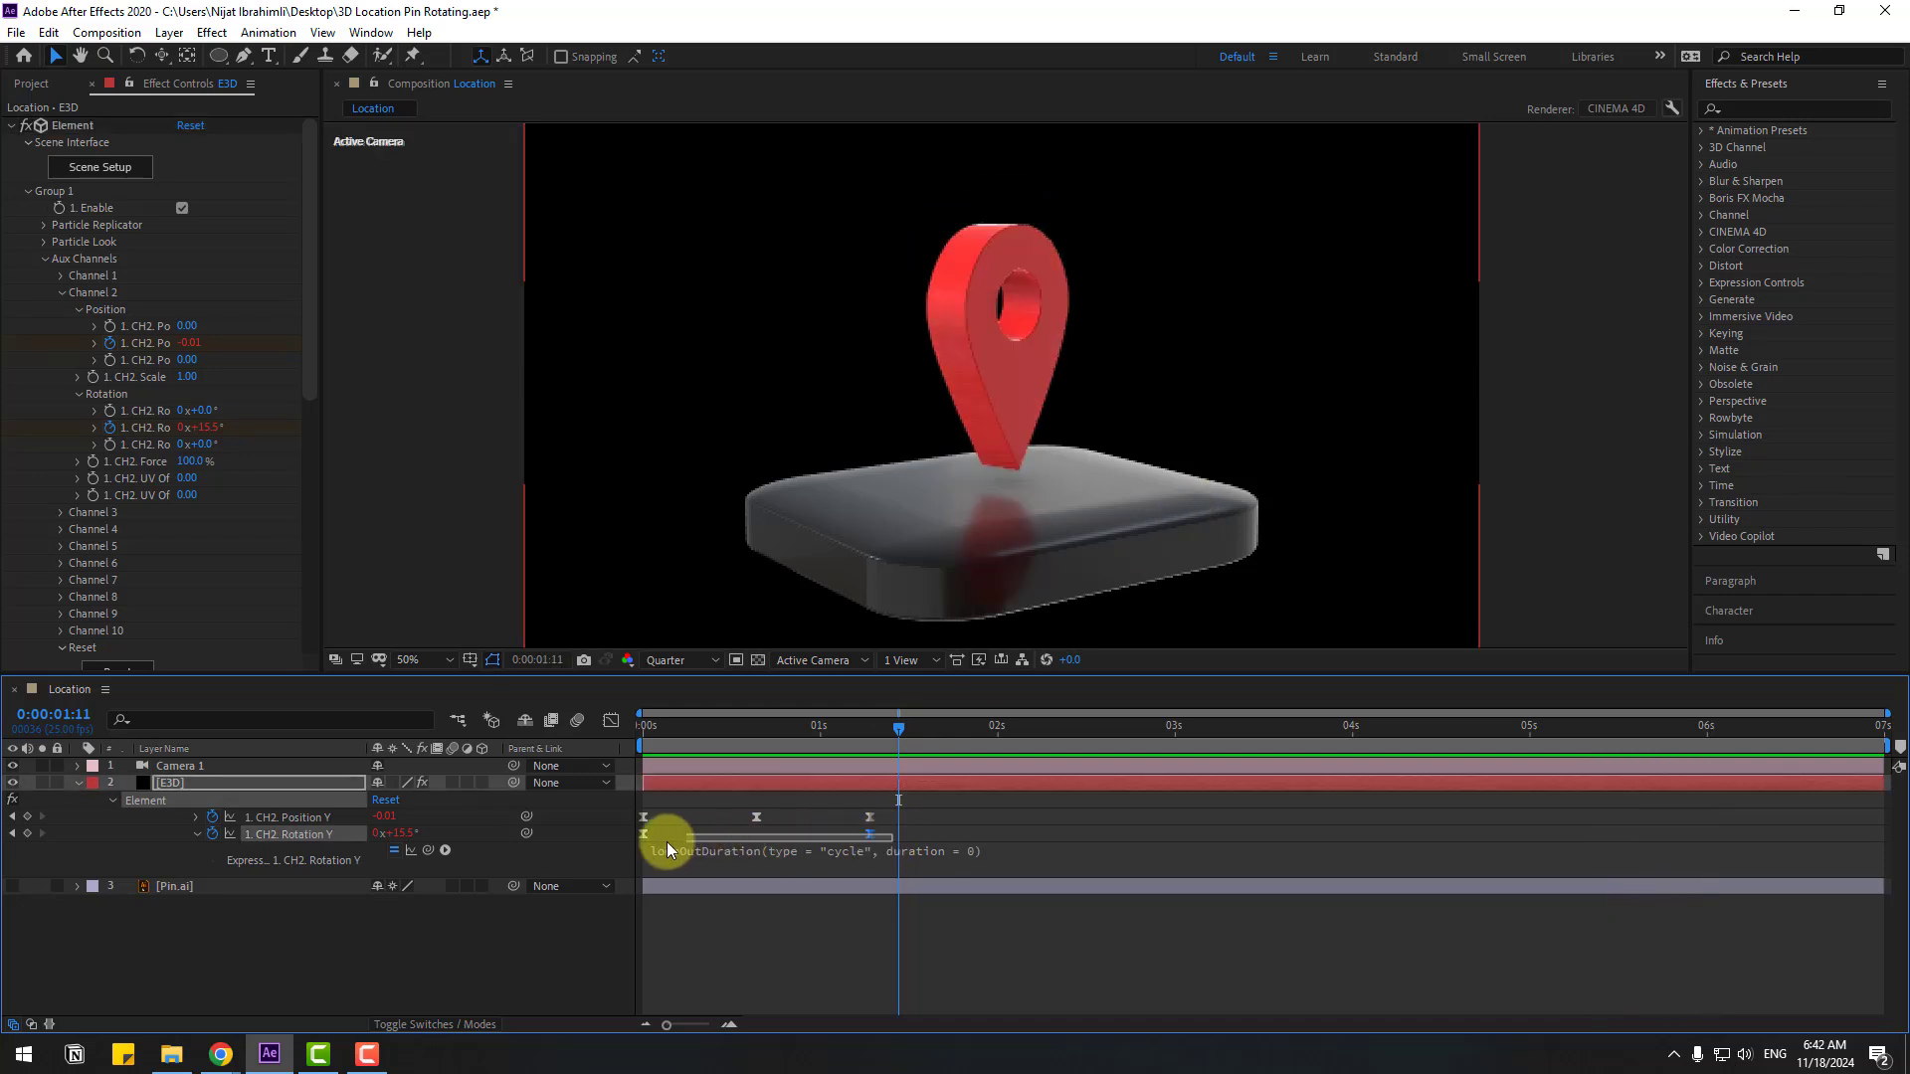
In the Graph Editor, balance both Rotation Y keyframe influences into a symmetric ease peaking near 600°/sec
left_click(610, 720)
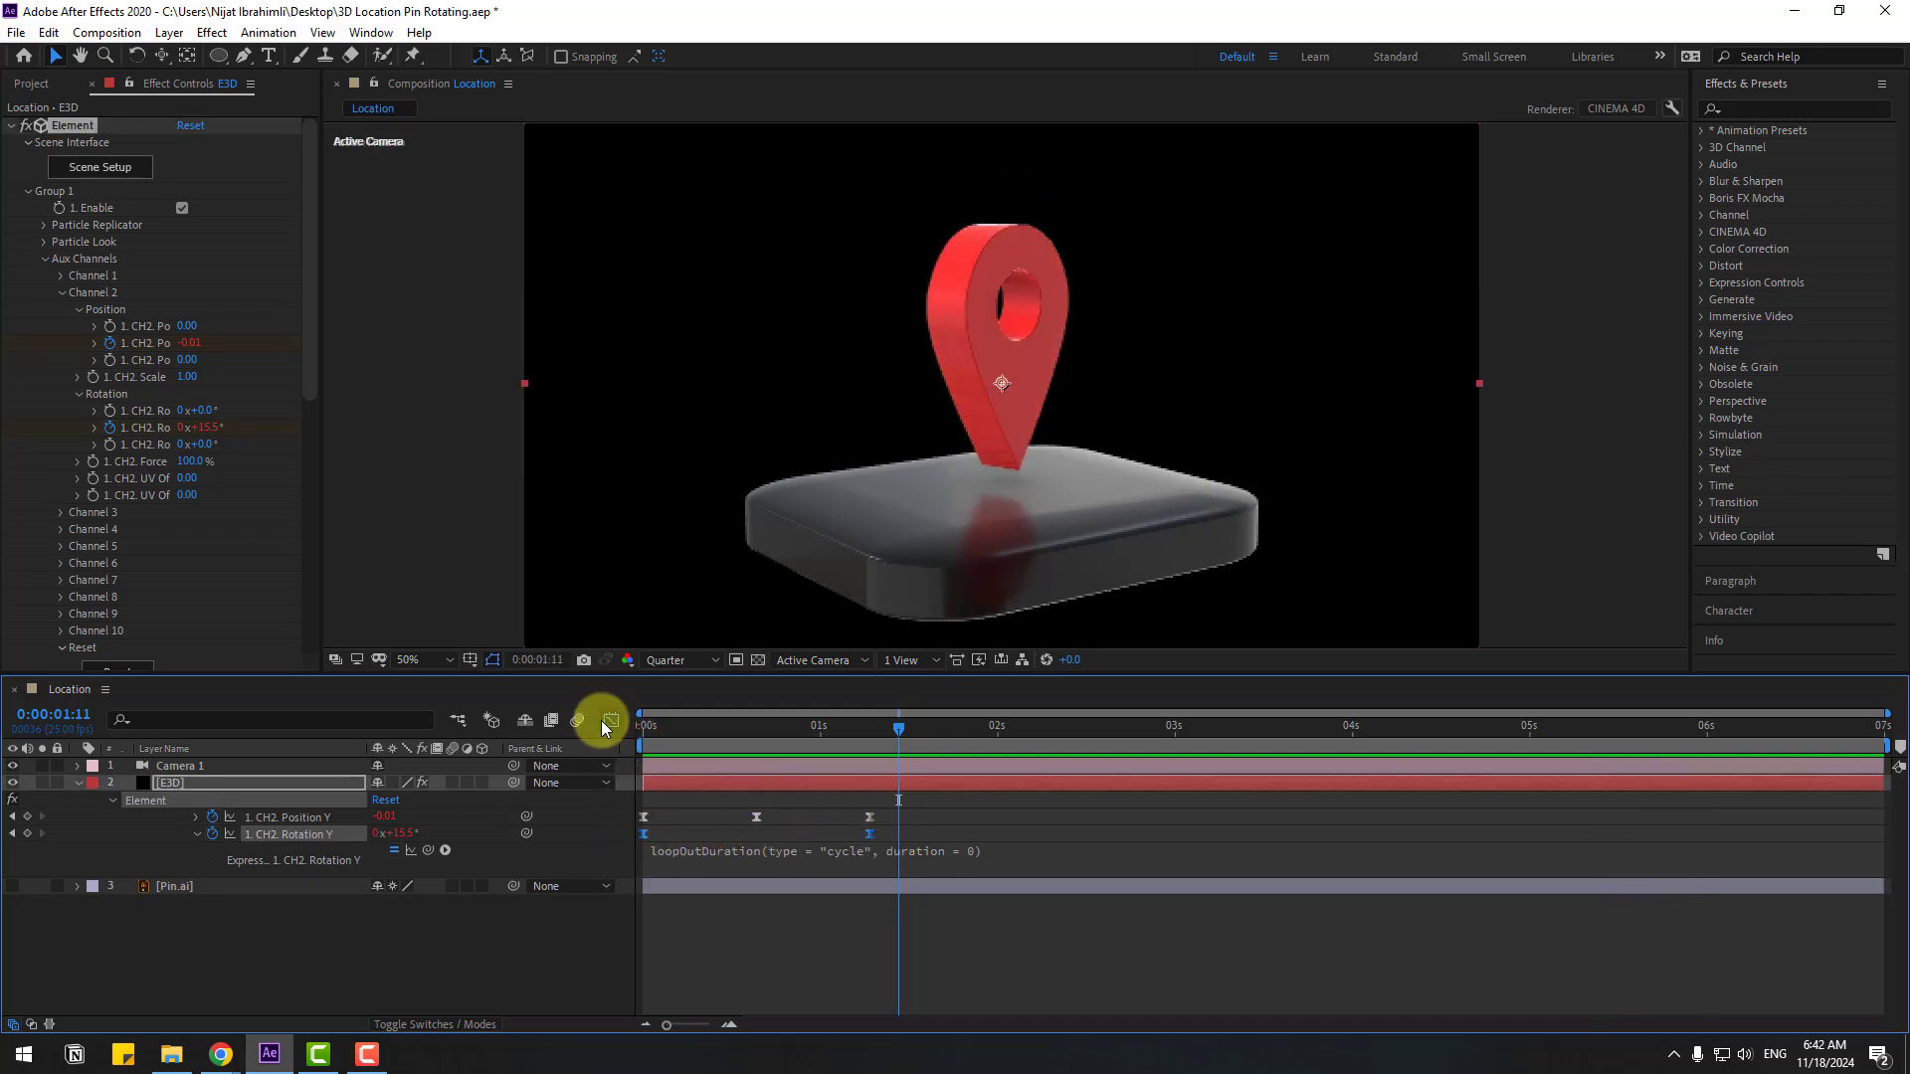
left_click_drag(722, 930, 710, 970)
left_click_drag(831, 969, 813, 969)
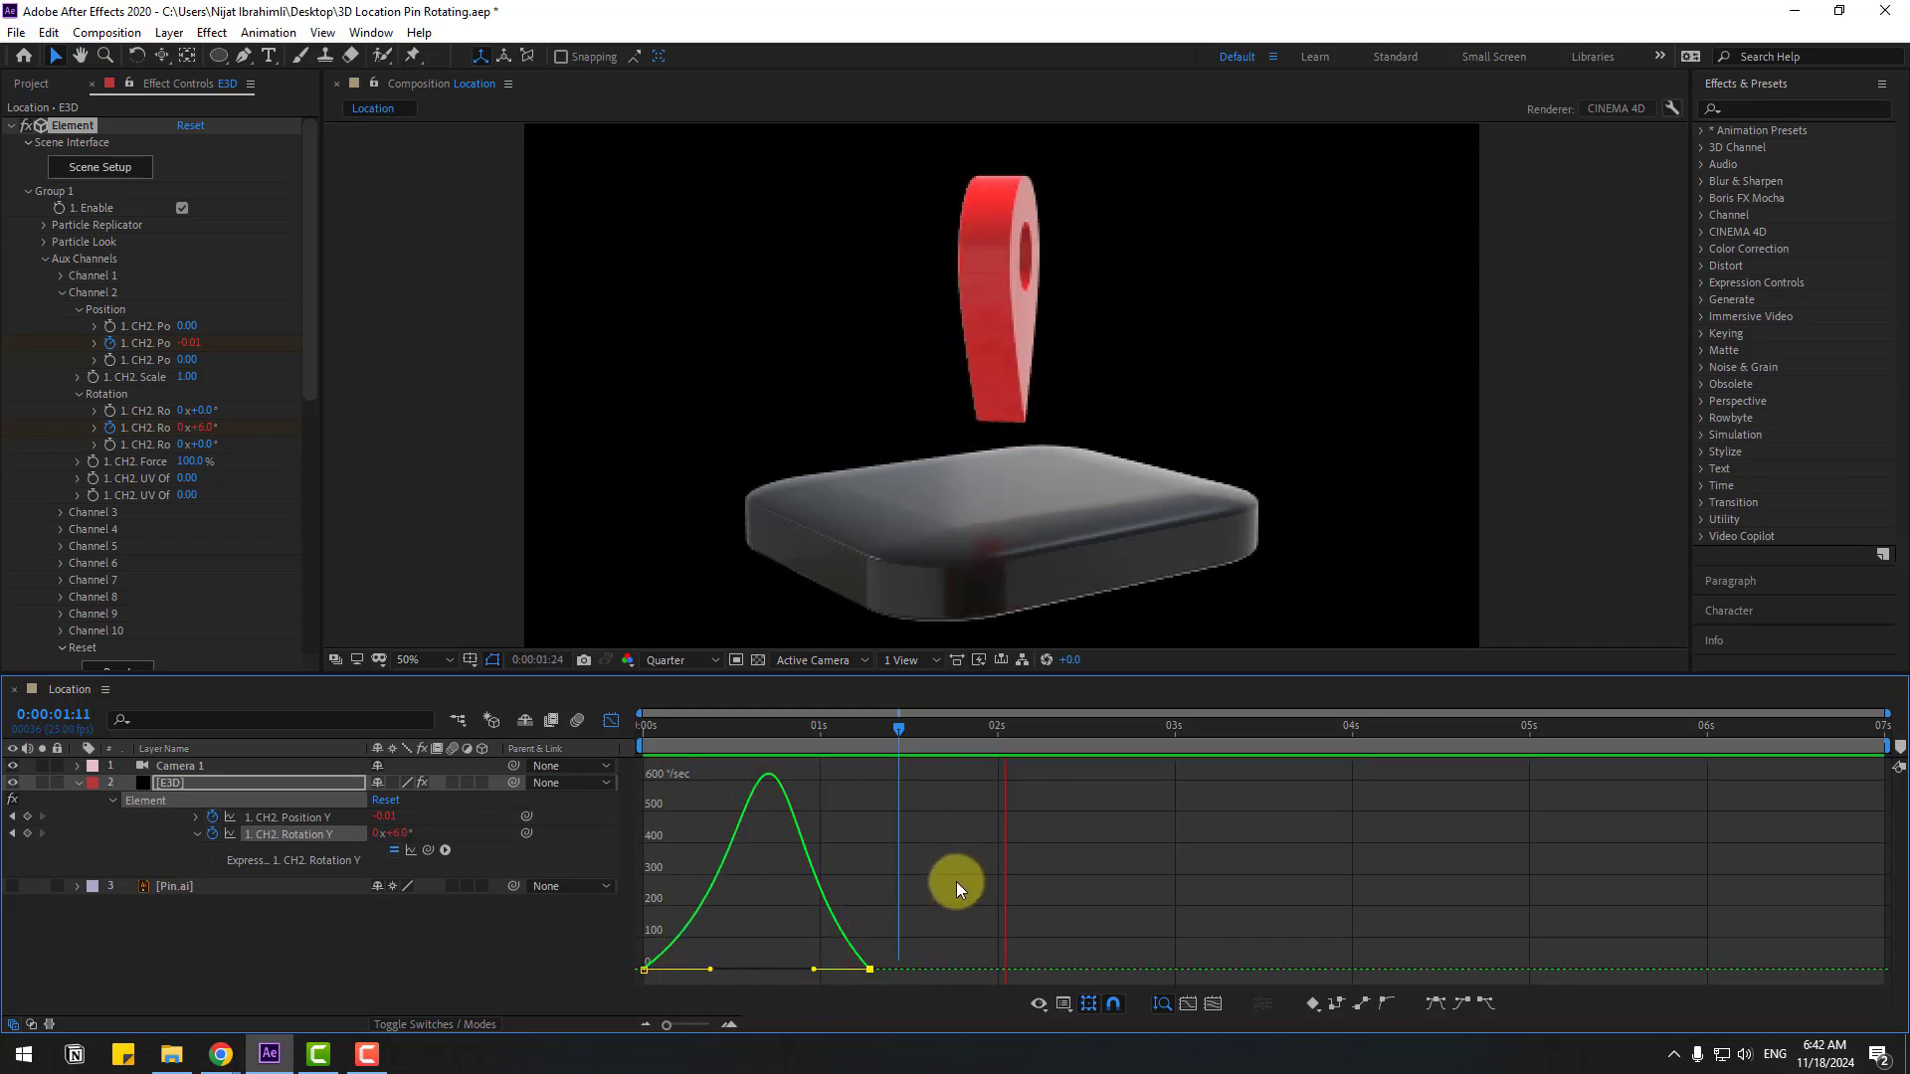
left_click(870, 744)
left_click(611, 720)
left_click_drag(771, 733, 212, 767)
scroll(205, 589, "down", 6)
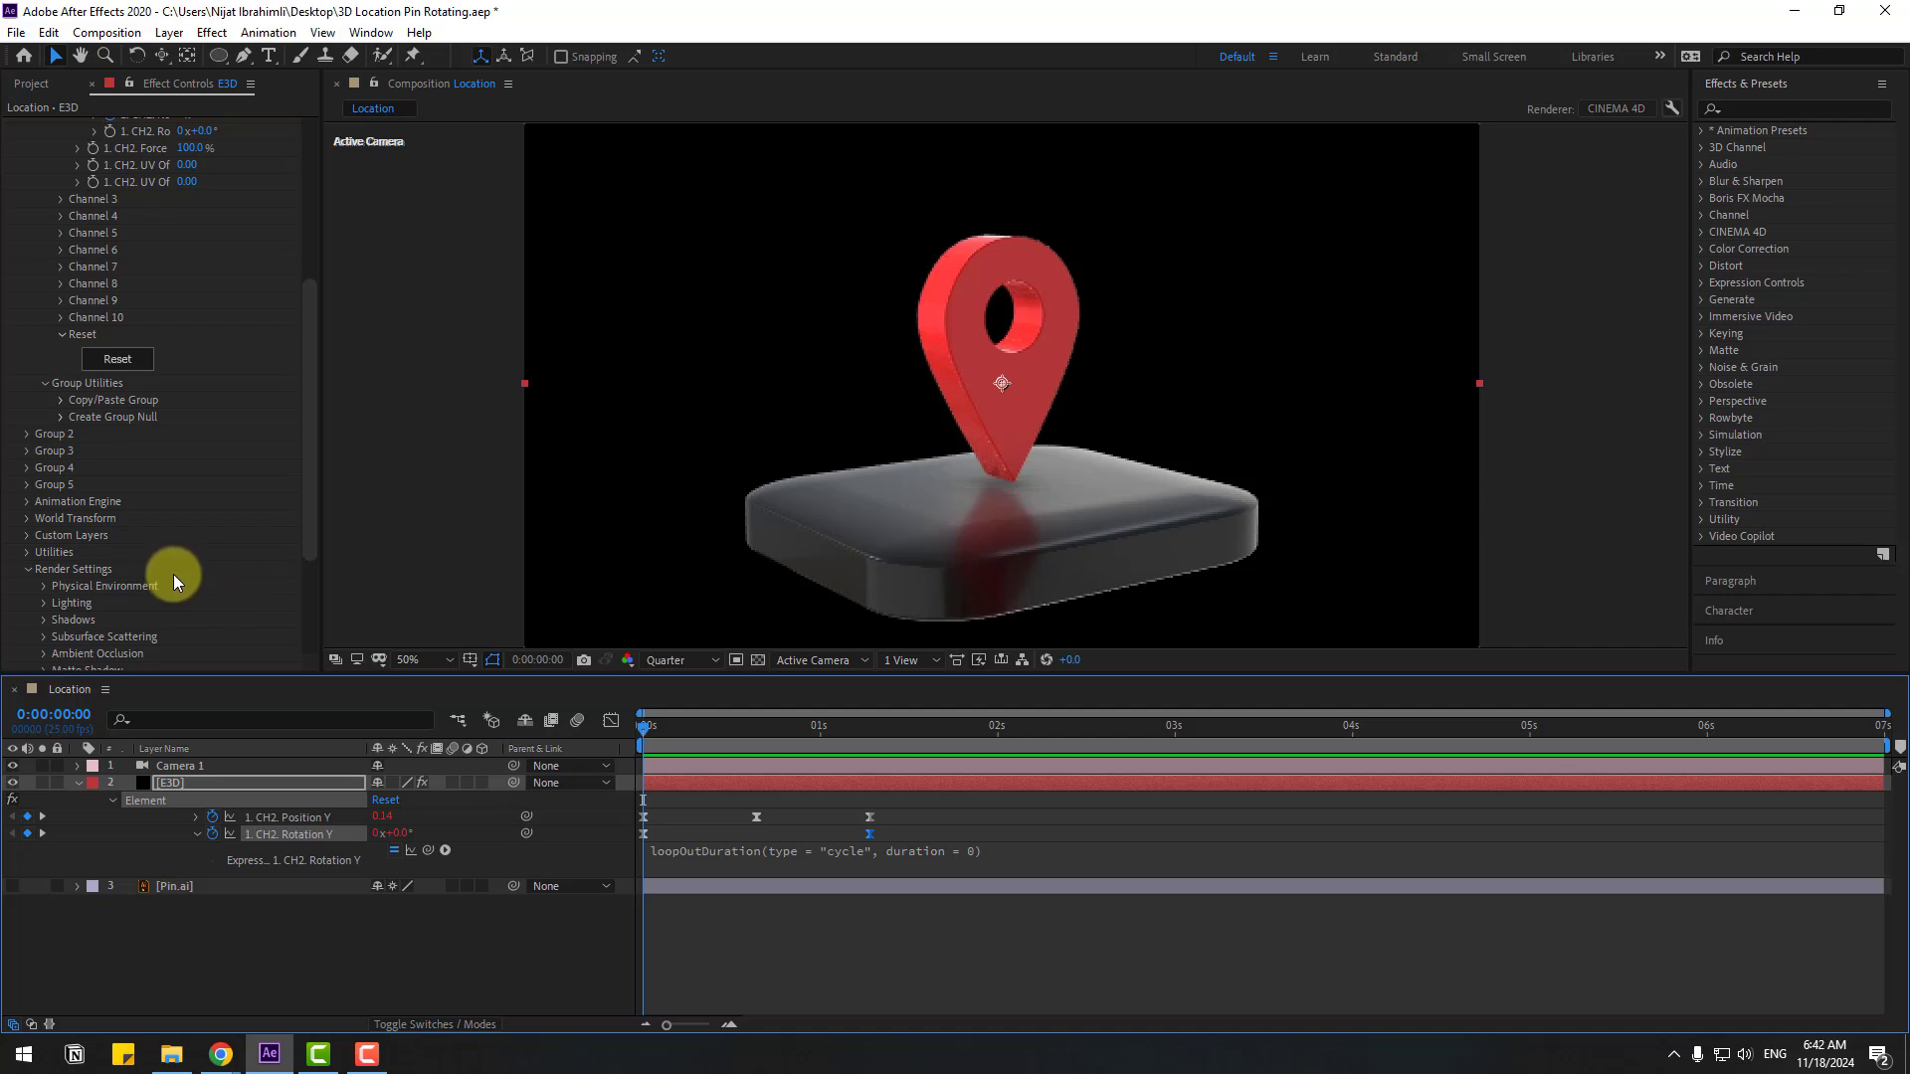
Set a Y Rotation World keyframe at 0x on frame 0 in Element's World Rotation settings
left_click(27, 518)
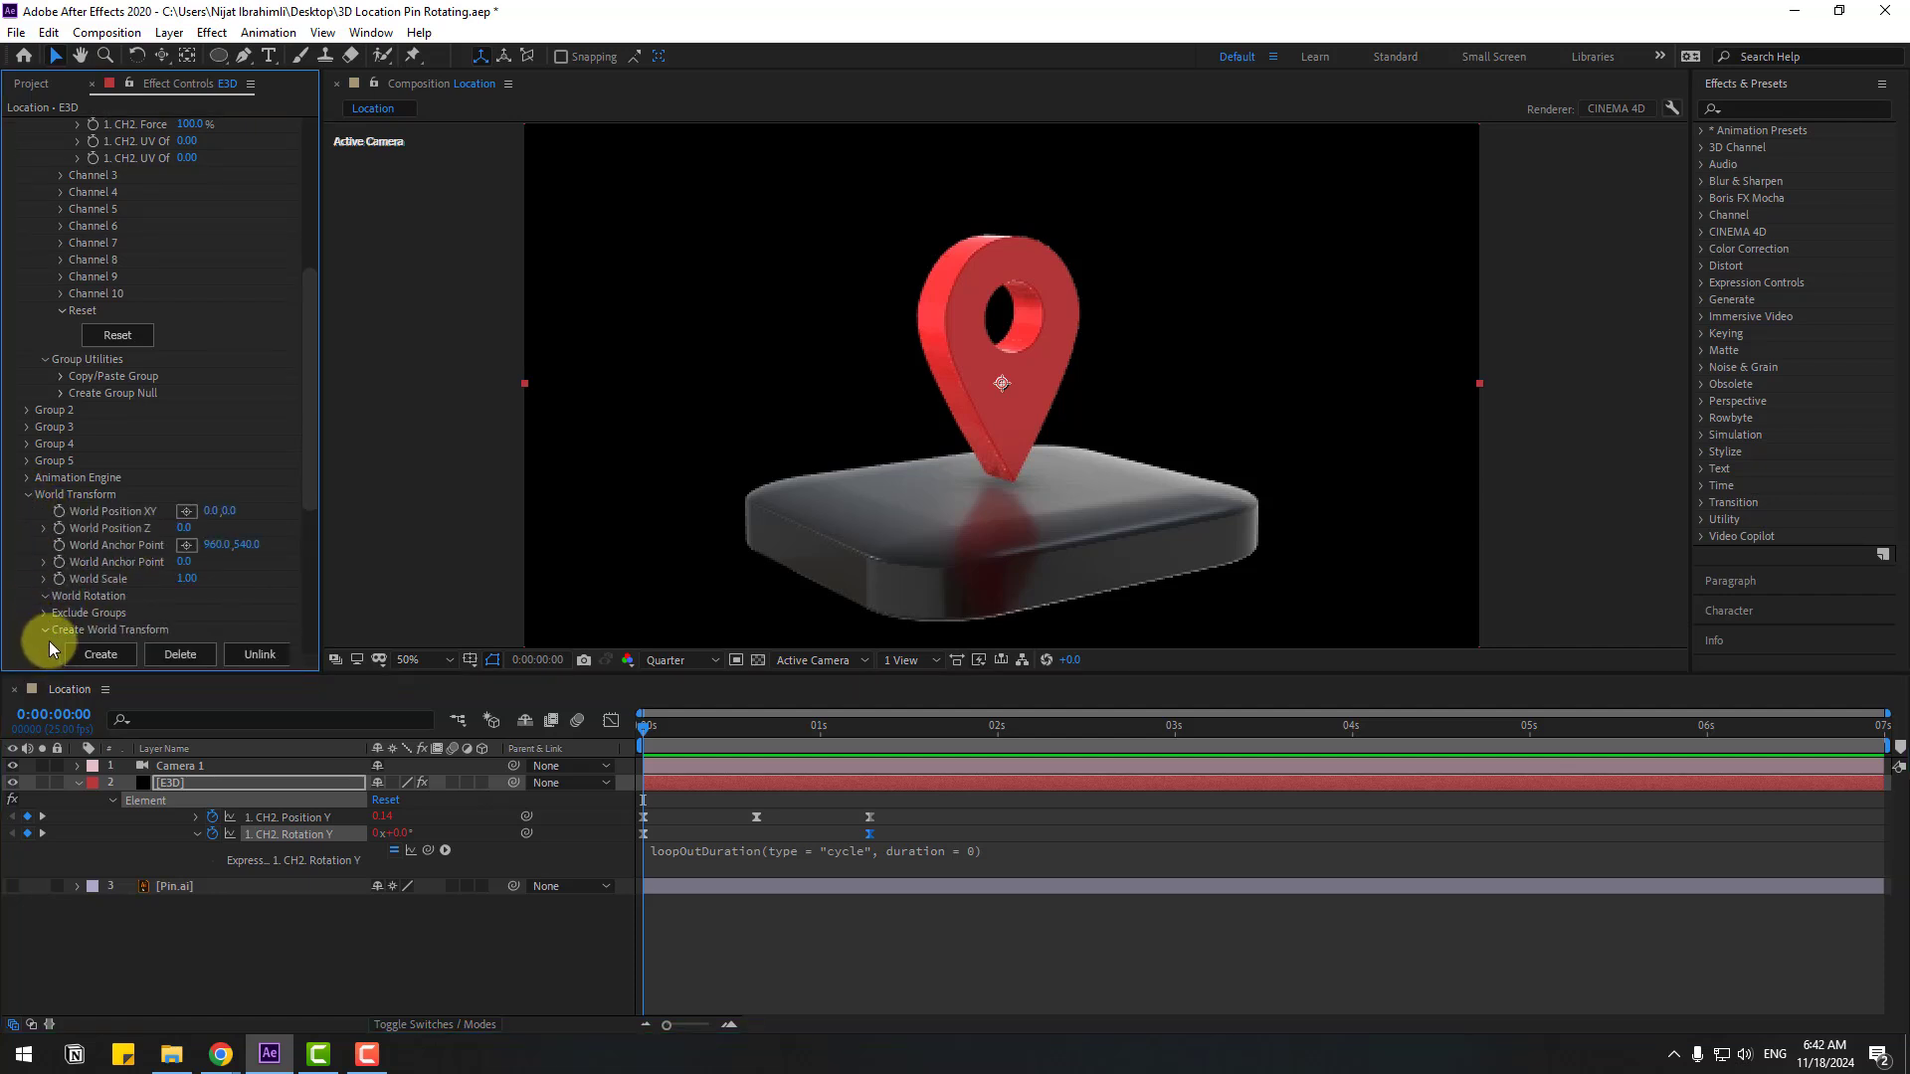
left_click(44, 596)
scroll(39, 609, "down", 2)
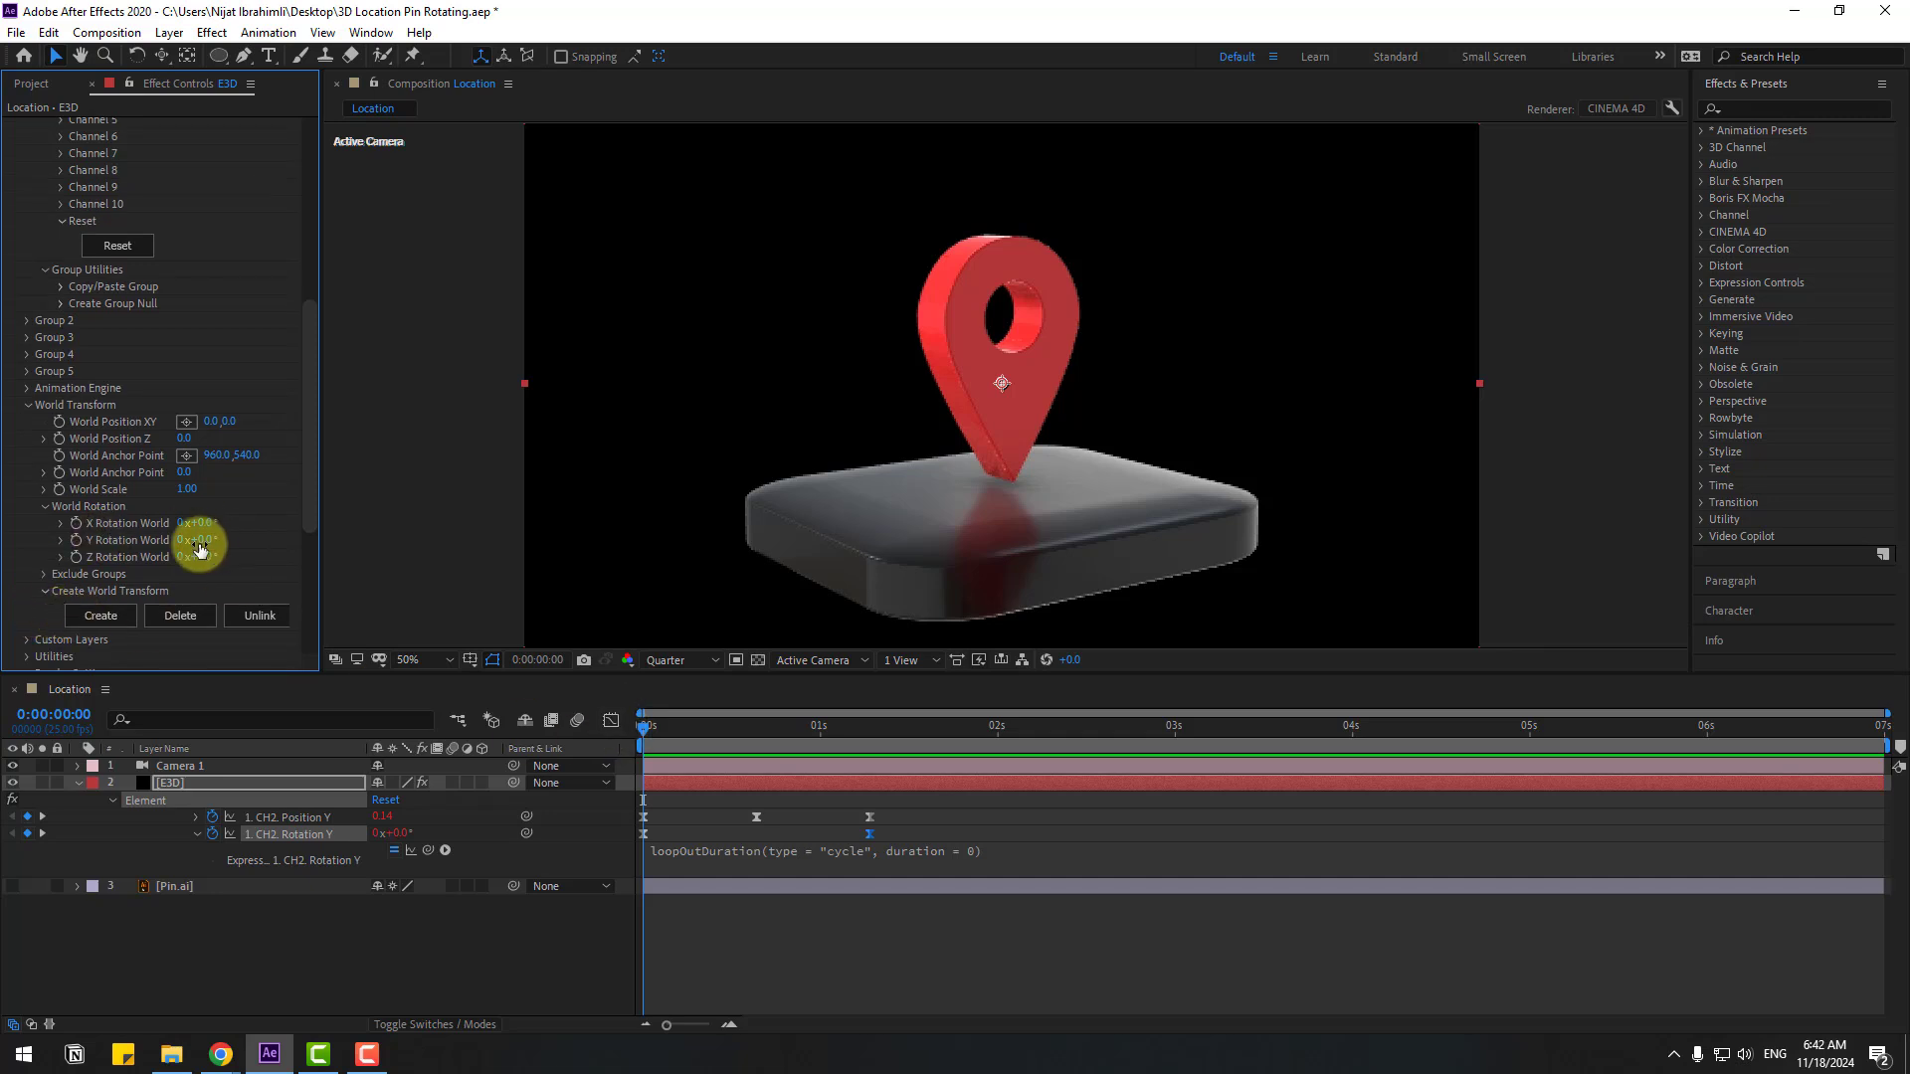
left_click_drag(196, 540, 204, 541)
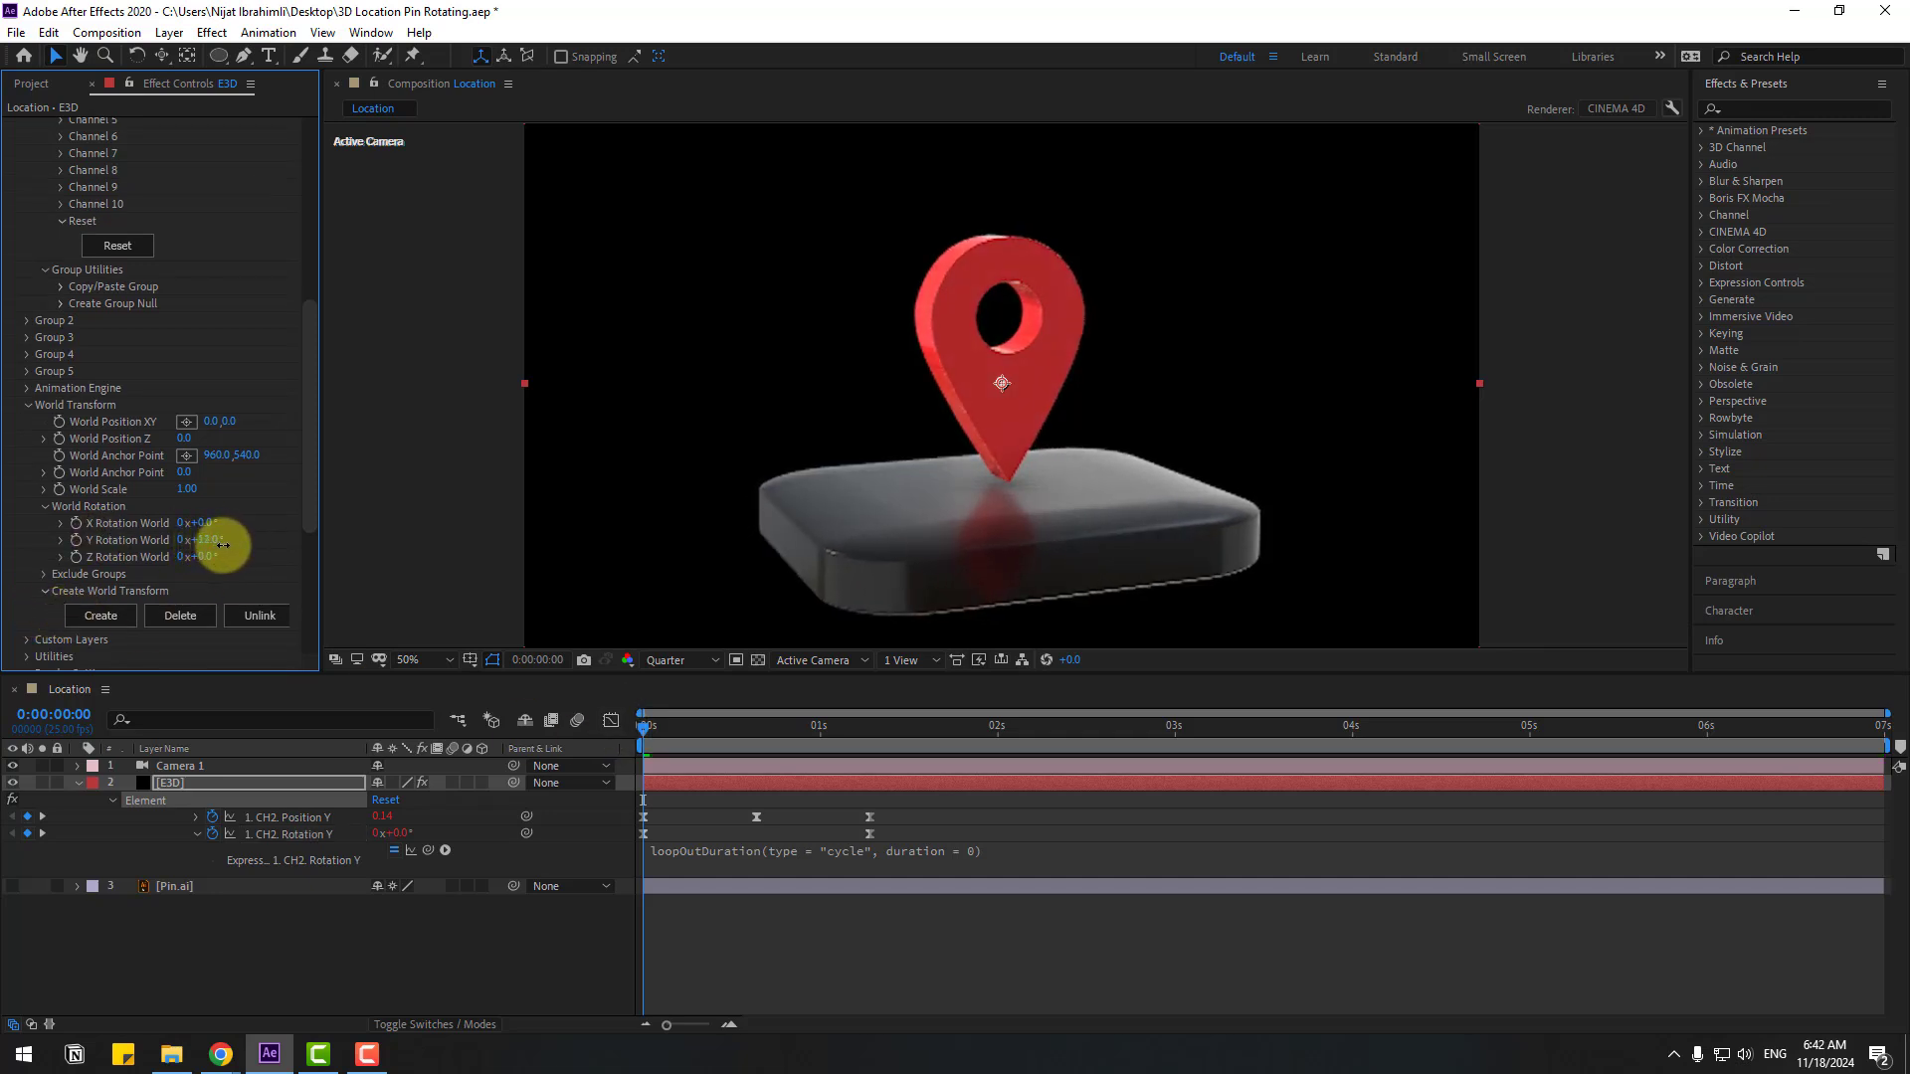
left_click(76, 540)
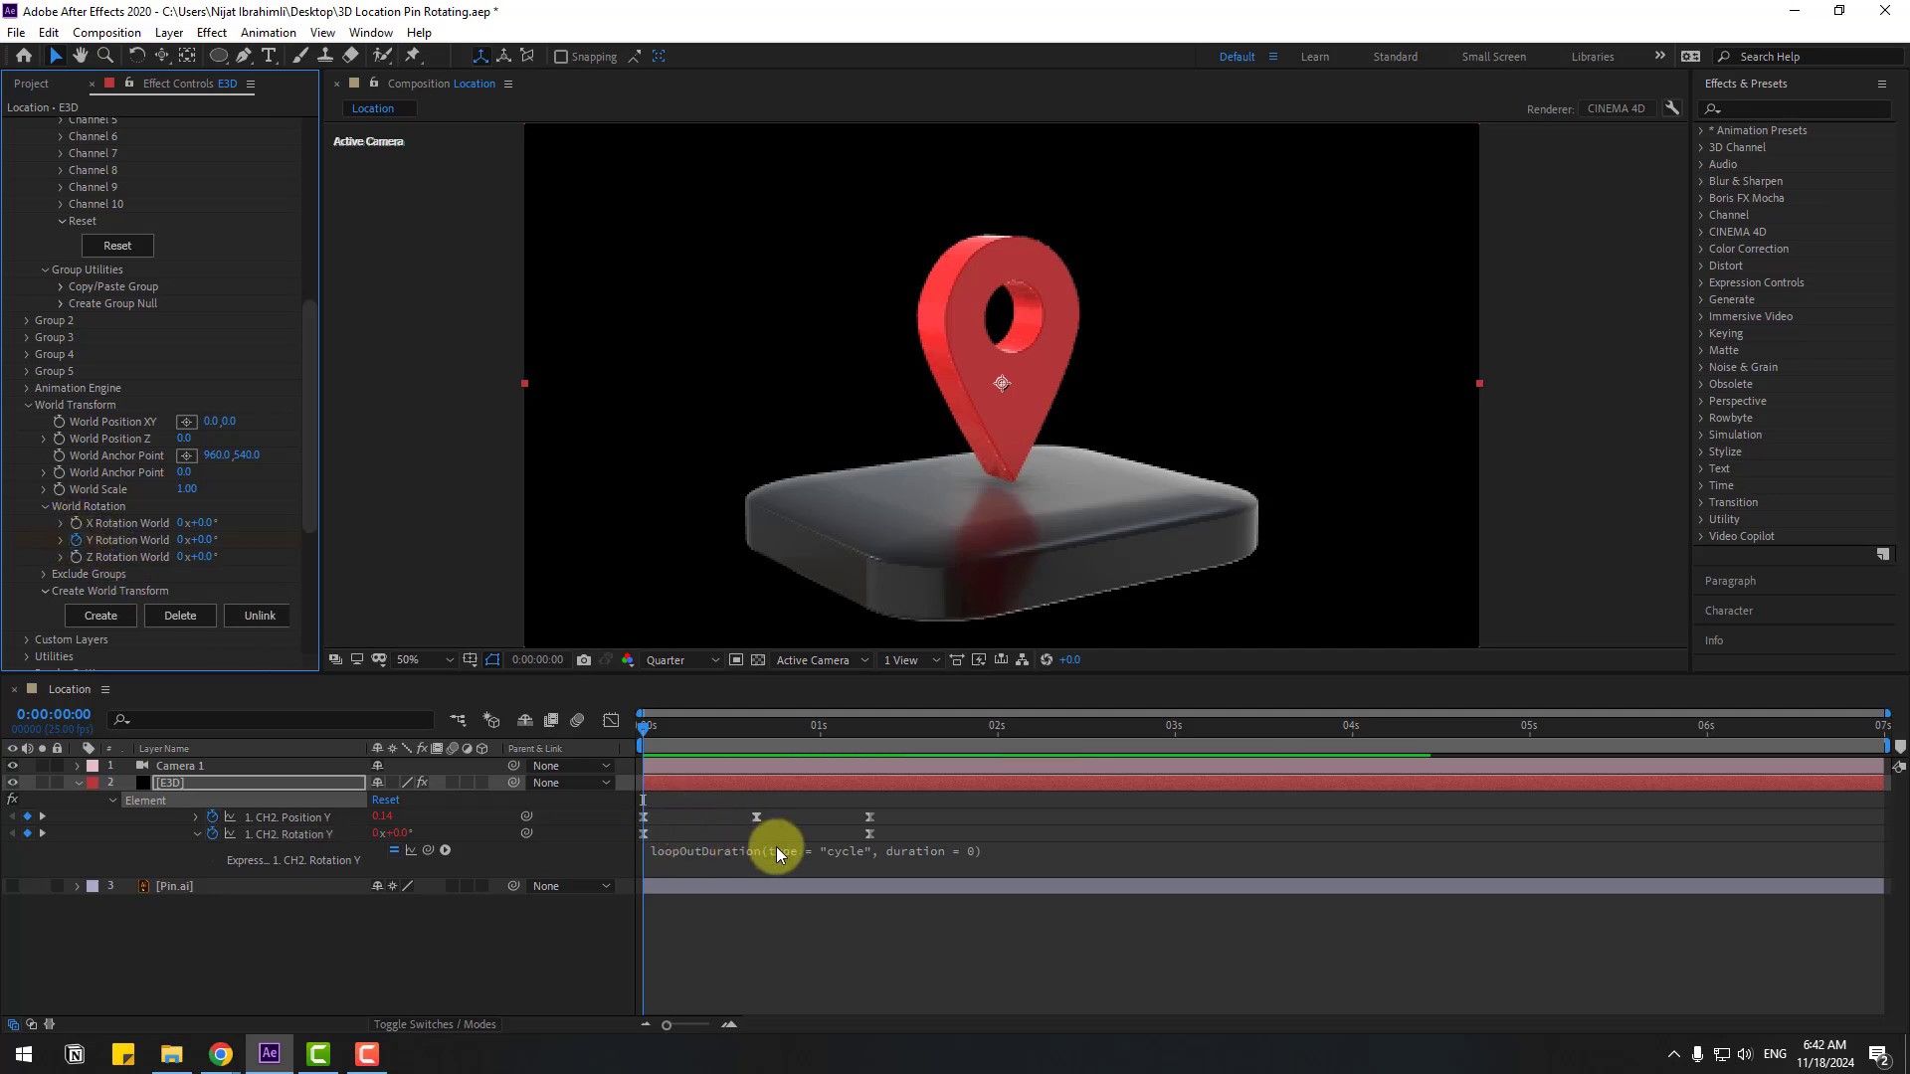
Keyframe Y Rotation World to 1x at 0:00:06:24 and preview the scene spin
key("u")
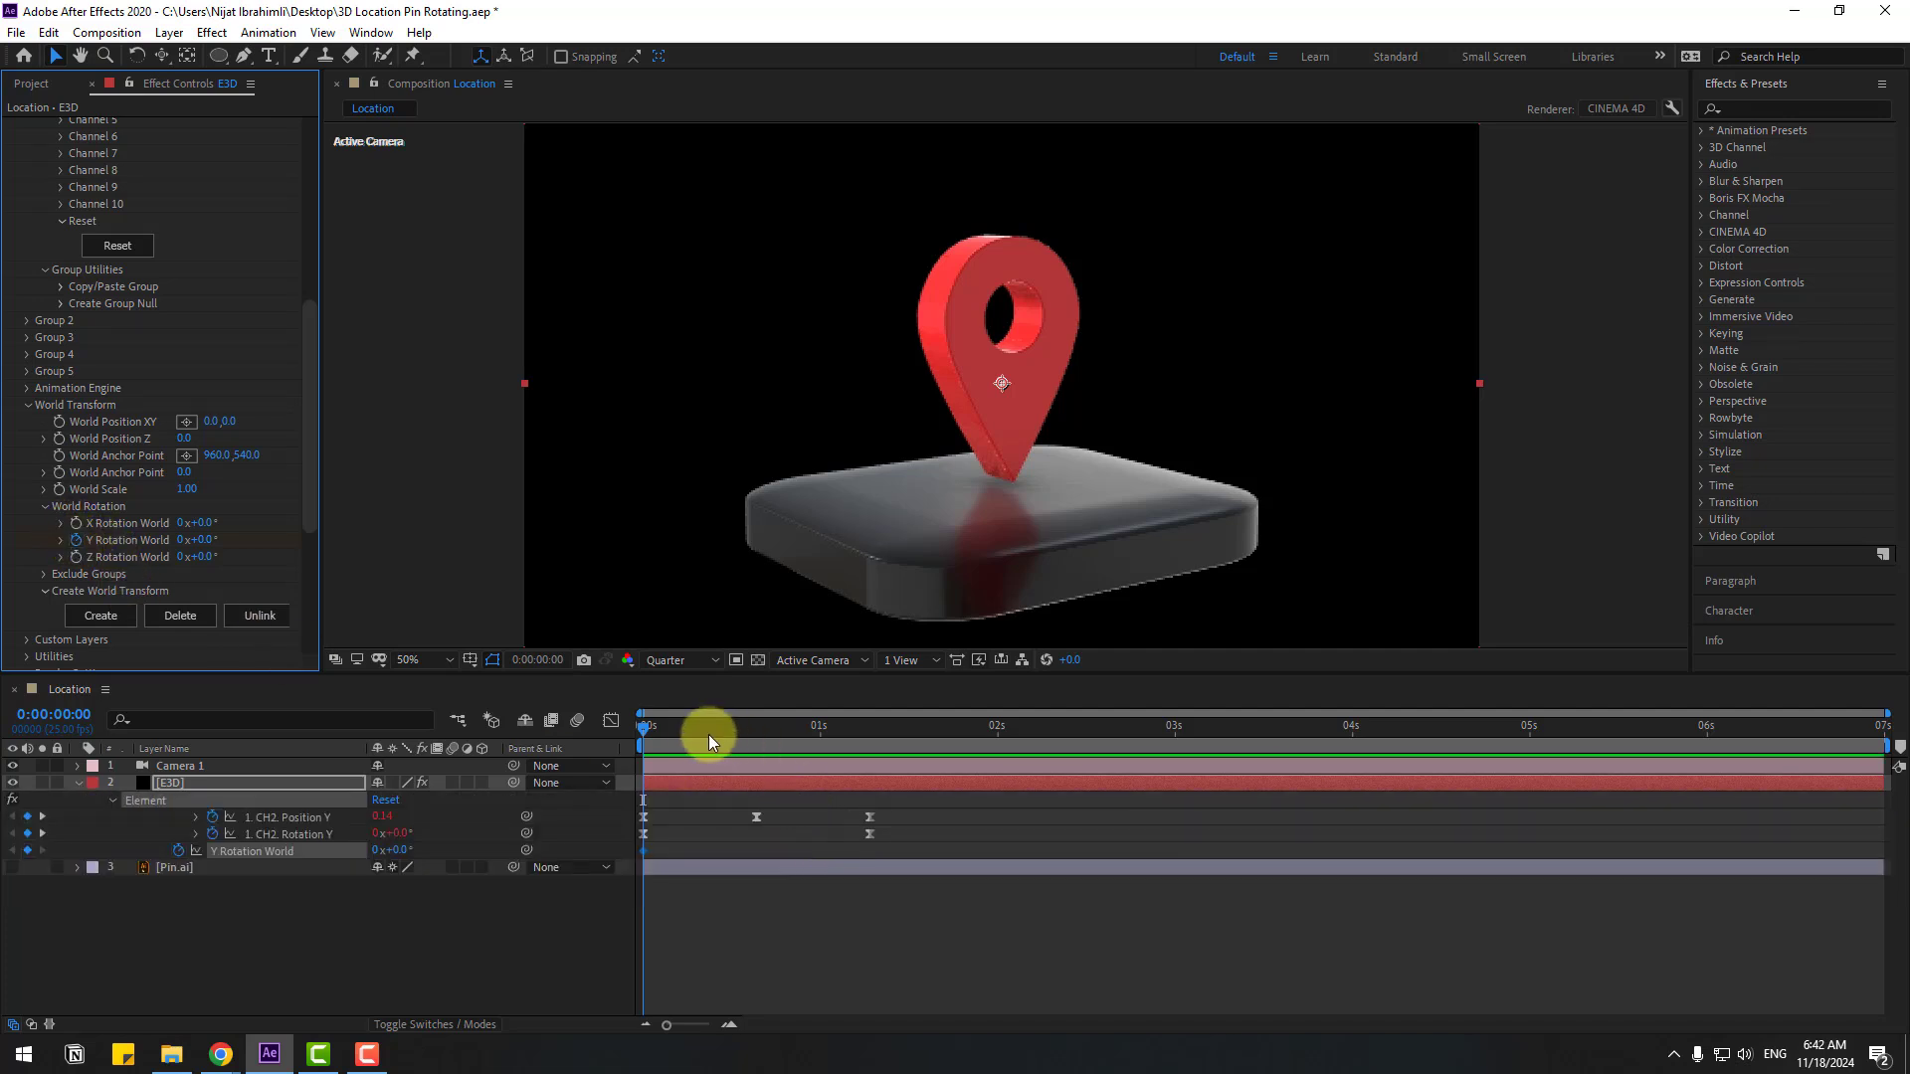
left_click_drag(683, 738, 1876, 731)
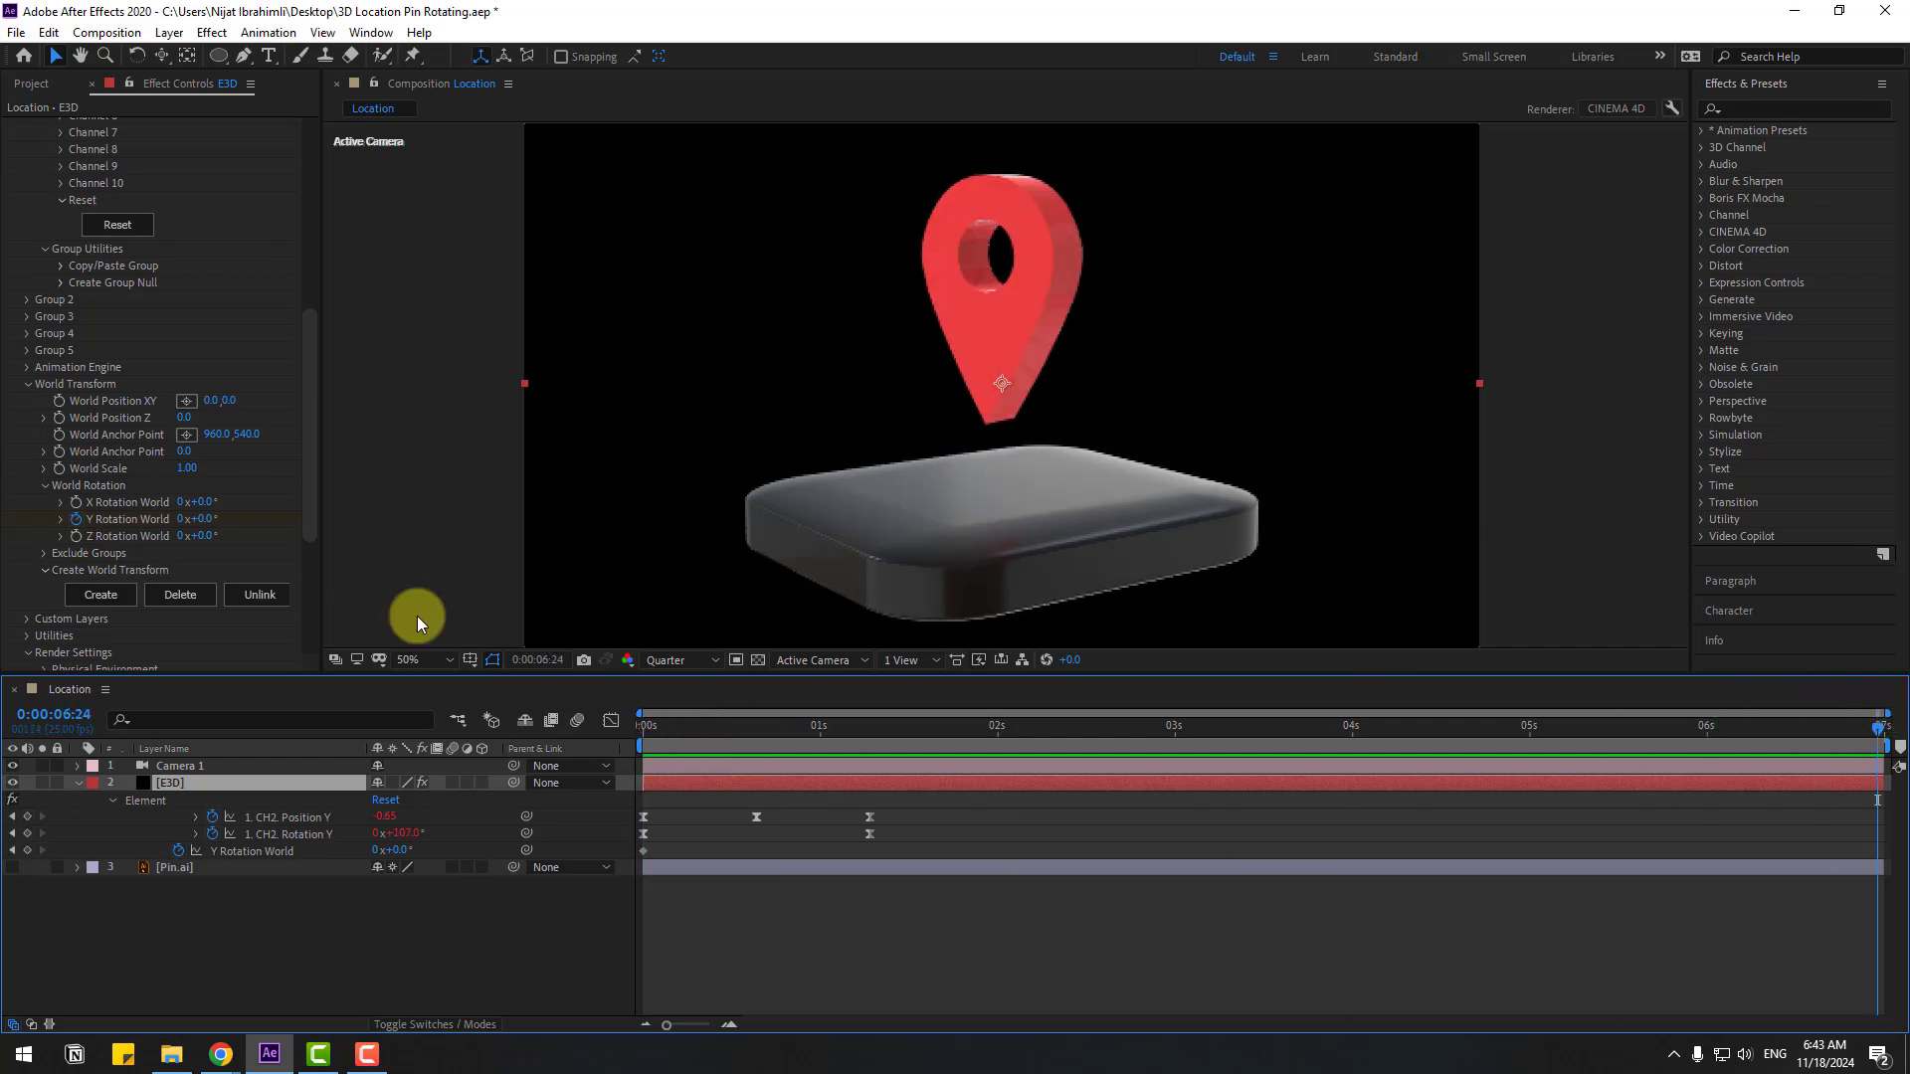
left_click(182, 519)
type("1")
left_click(875, 913)
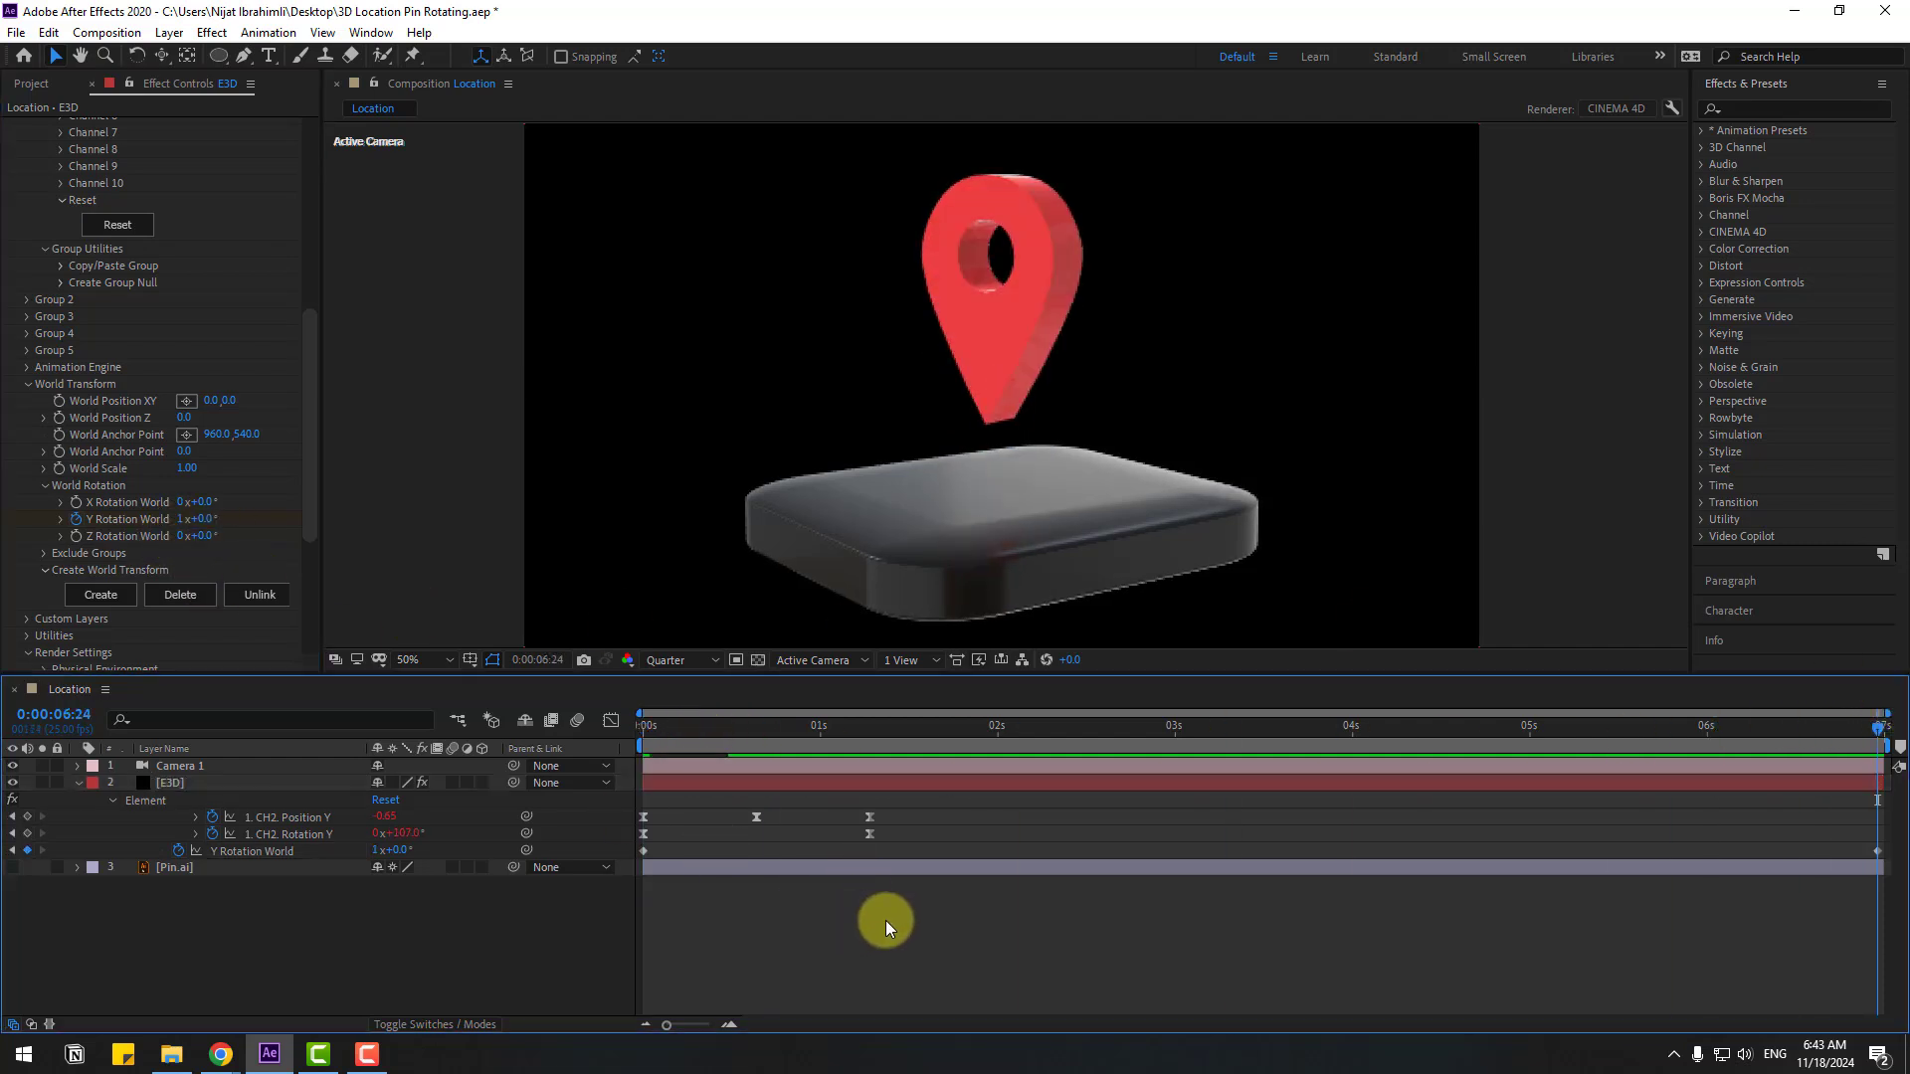
key("space")
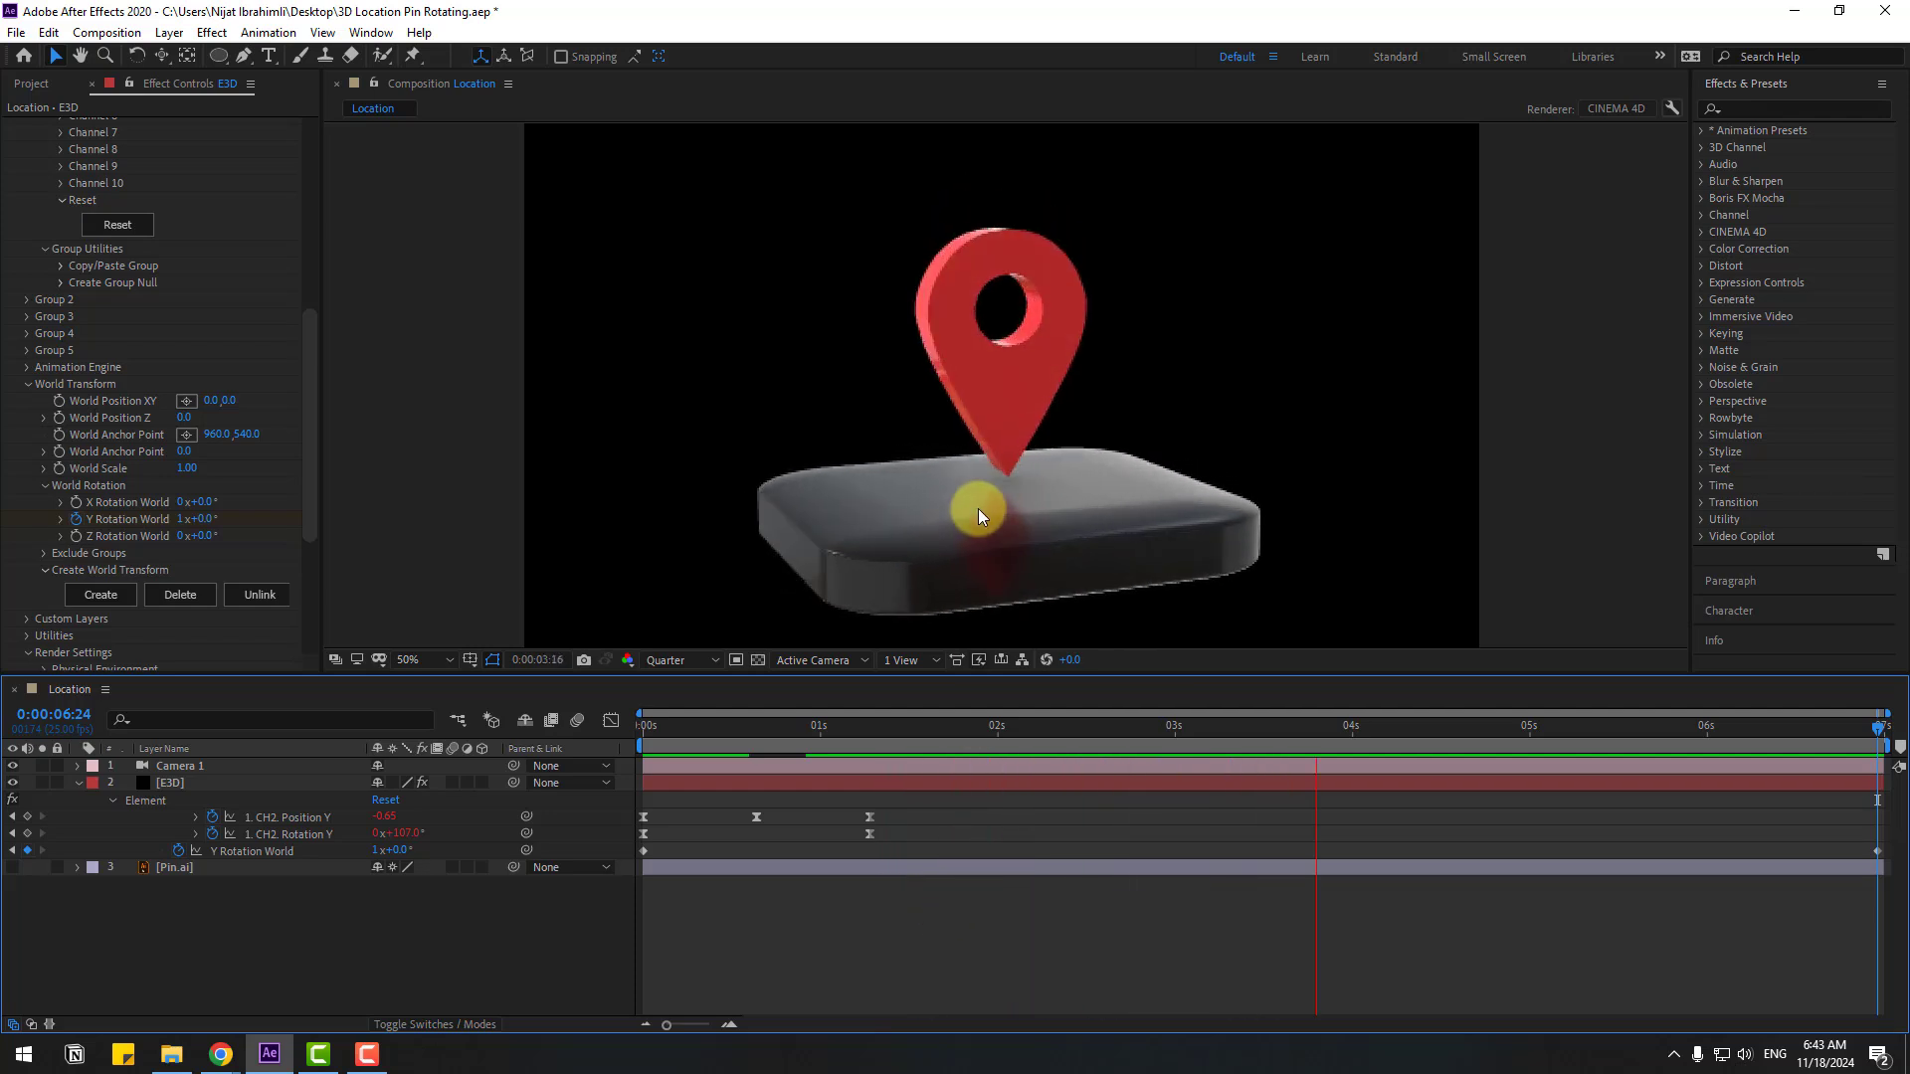
scroll(977, 509, "down", 2)
Add a new solid named BG and move it to the bottom of the layer stack
right_click(235, 957)
mouse_move(467, 740)
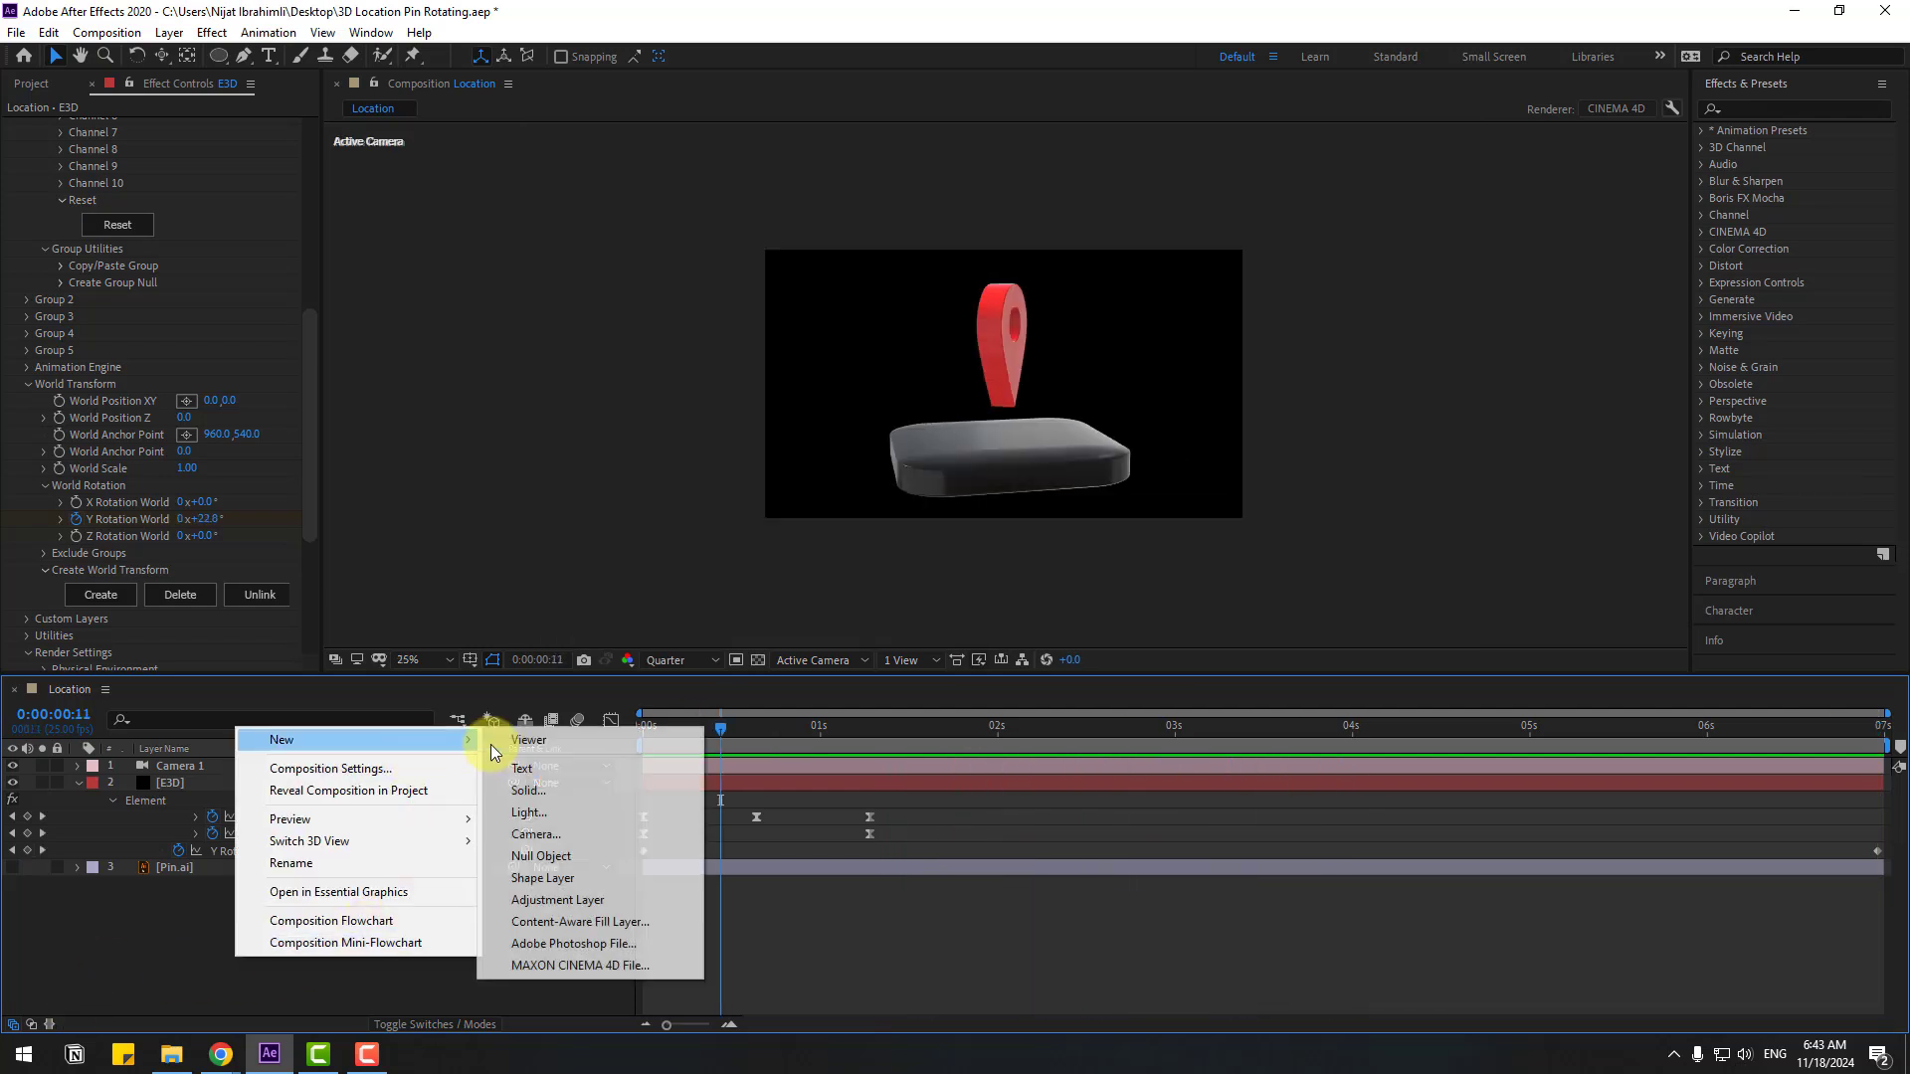
left_click(551, 790)
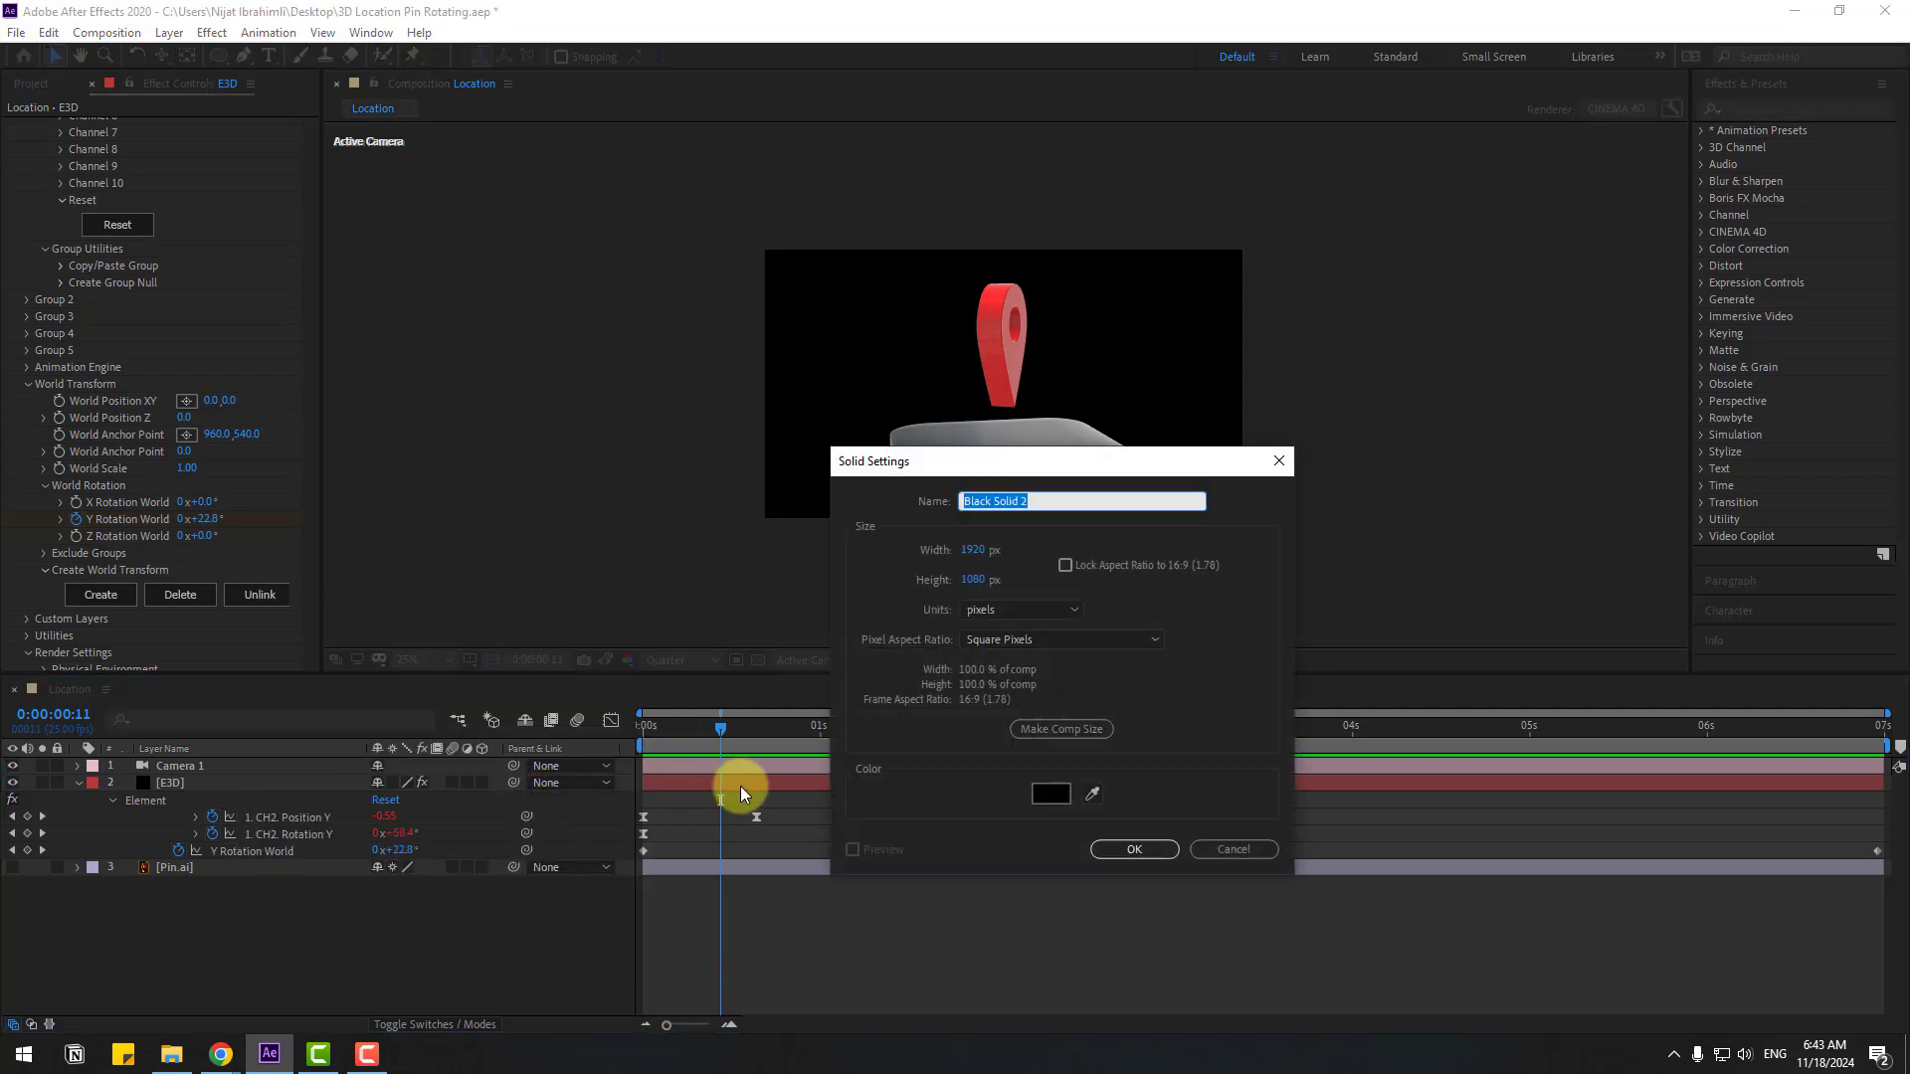
type("BG")
left_click(1134, 848)
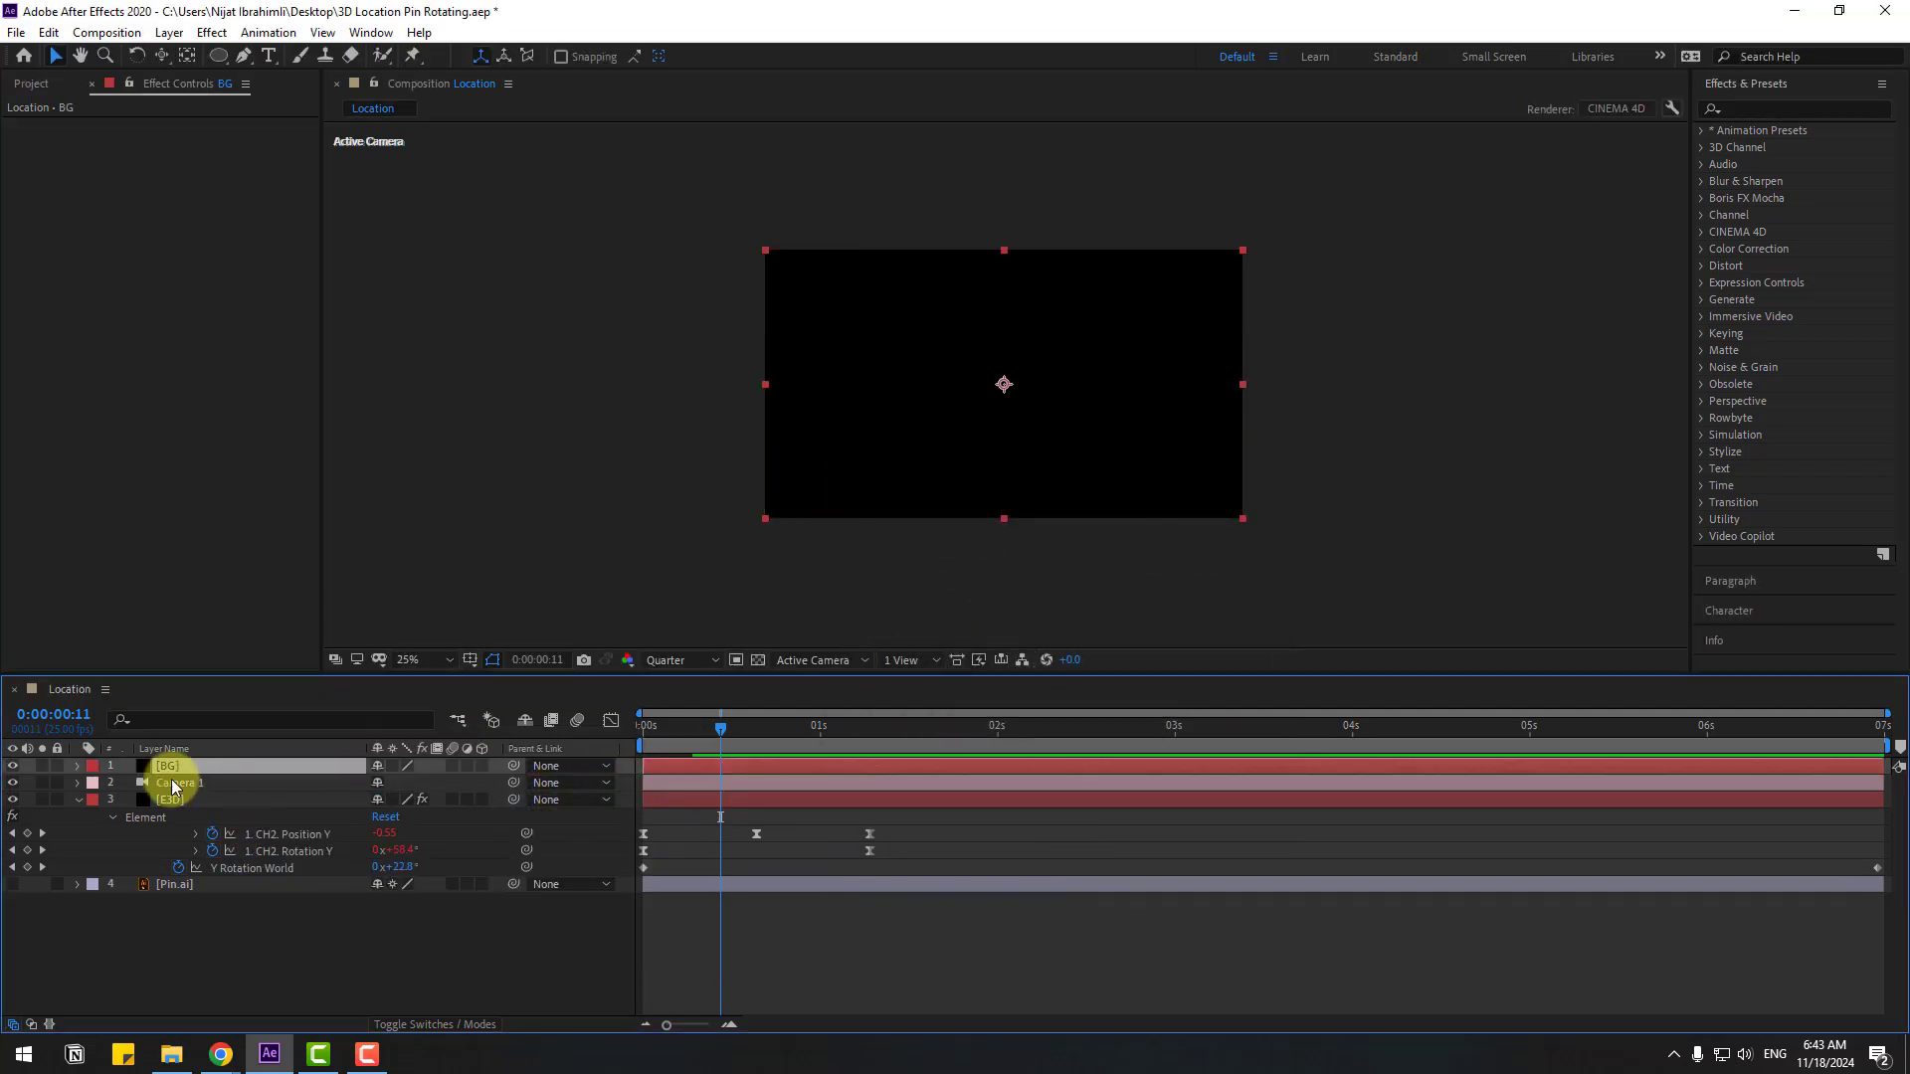
left_click_drag(172, 785, 256, 919)
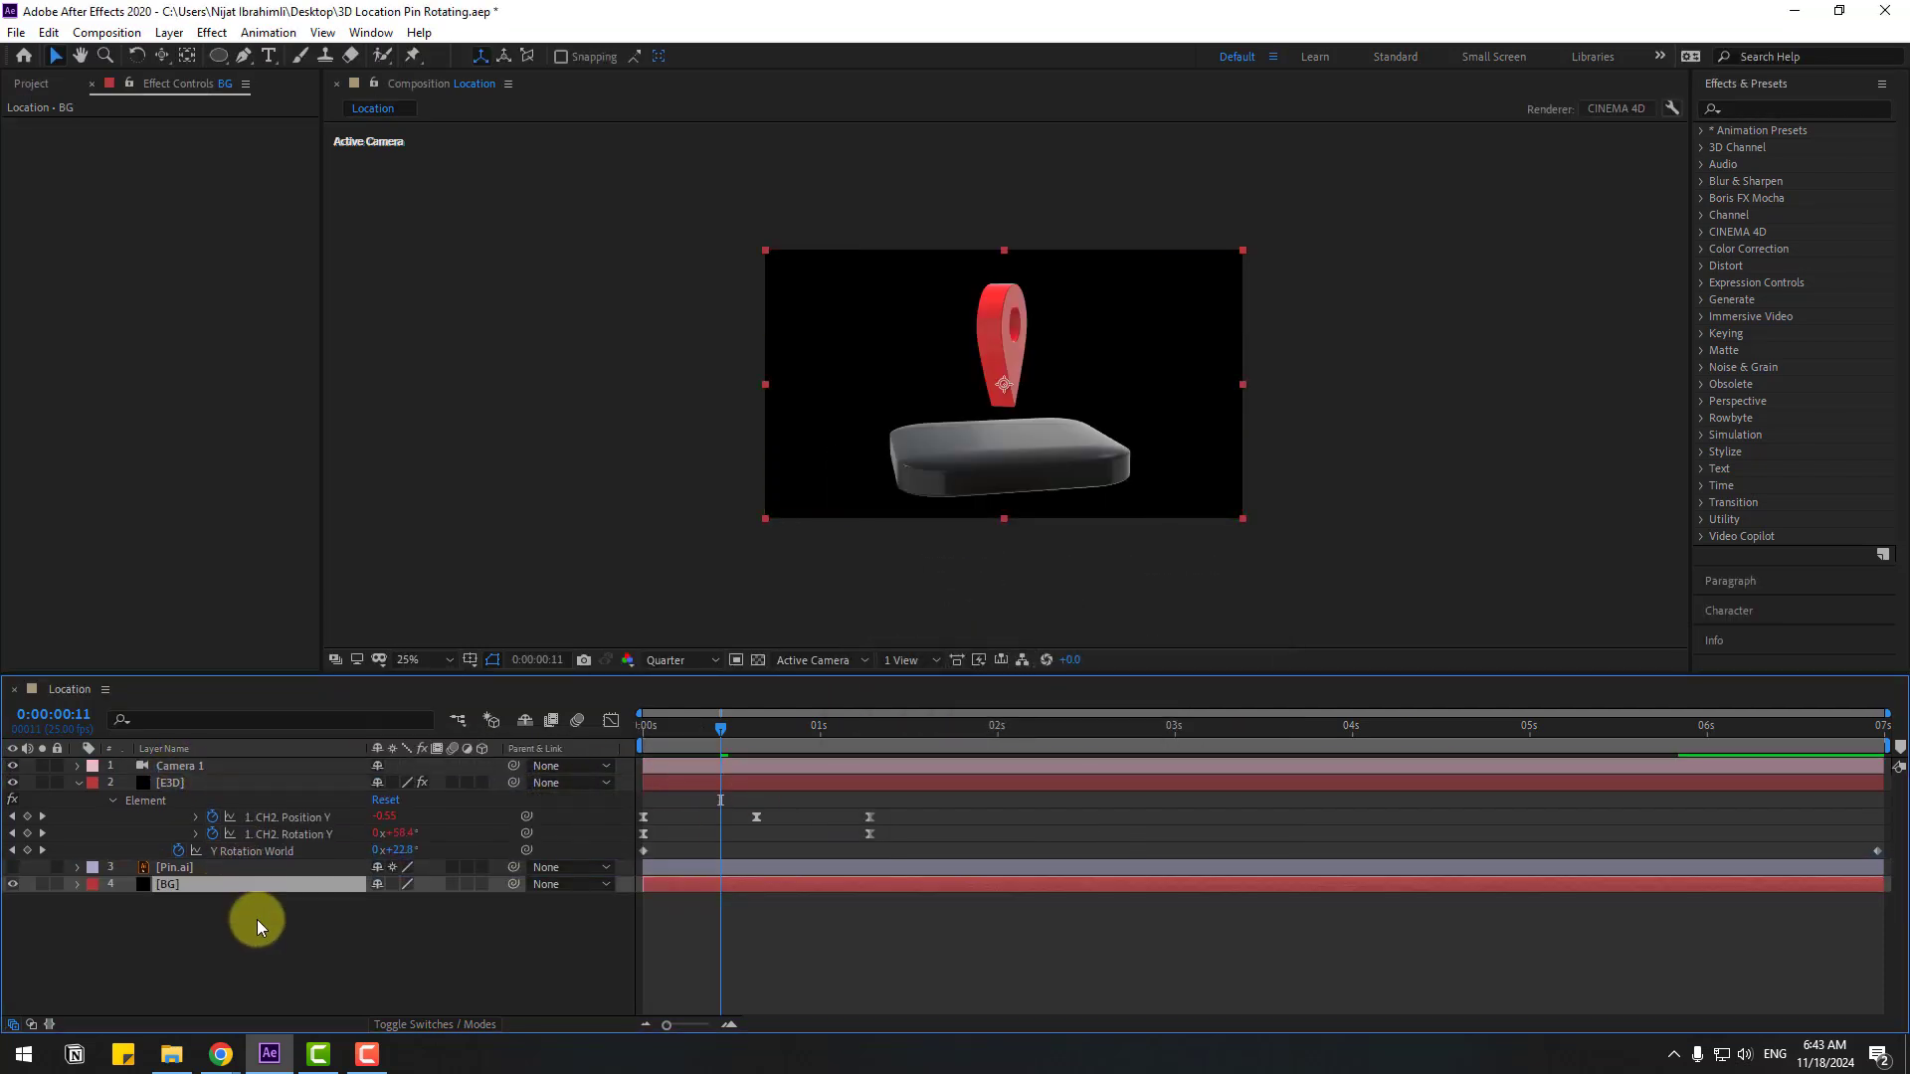
Apply the Fill effect to the BG solid and start setting its colour to dark grey 302F2F
left_click(1781, 109)
type("fill")
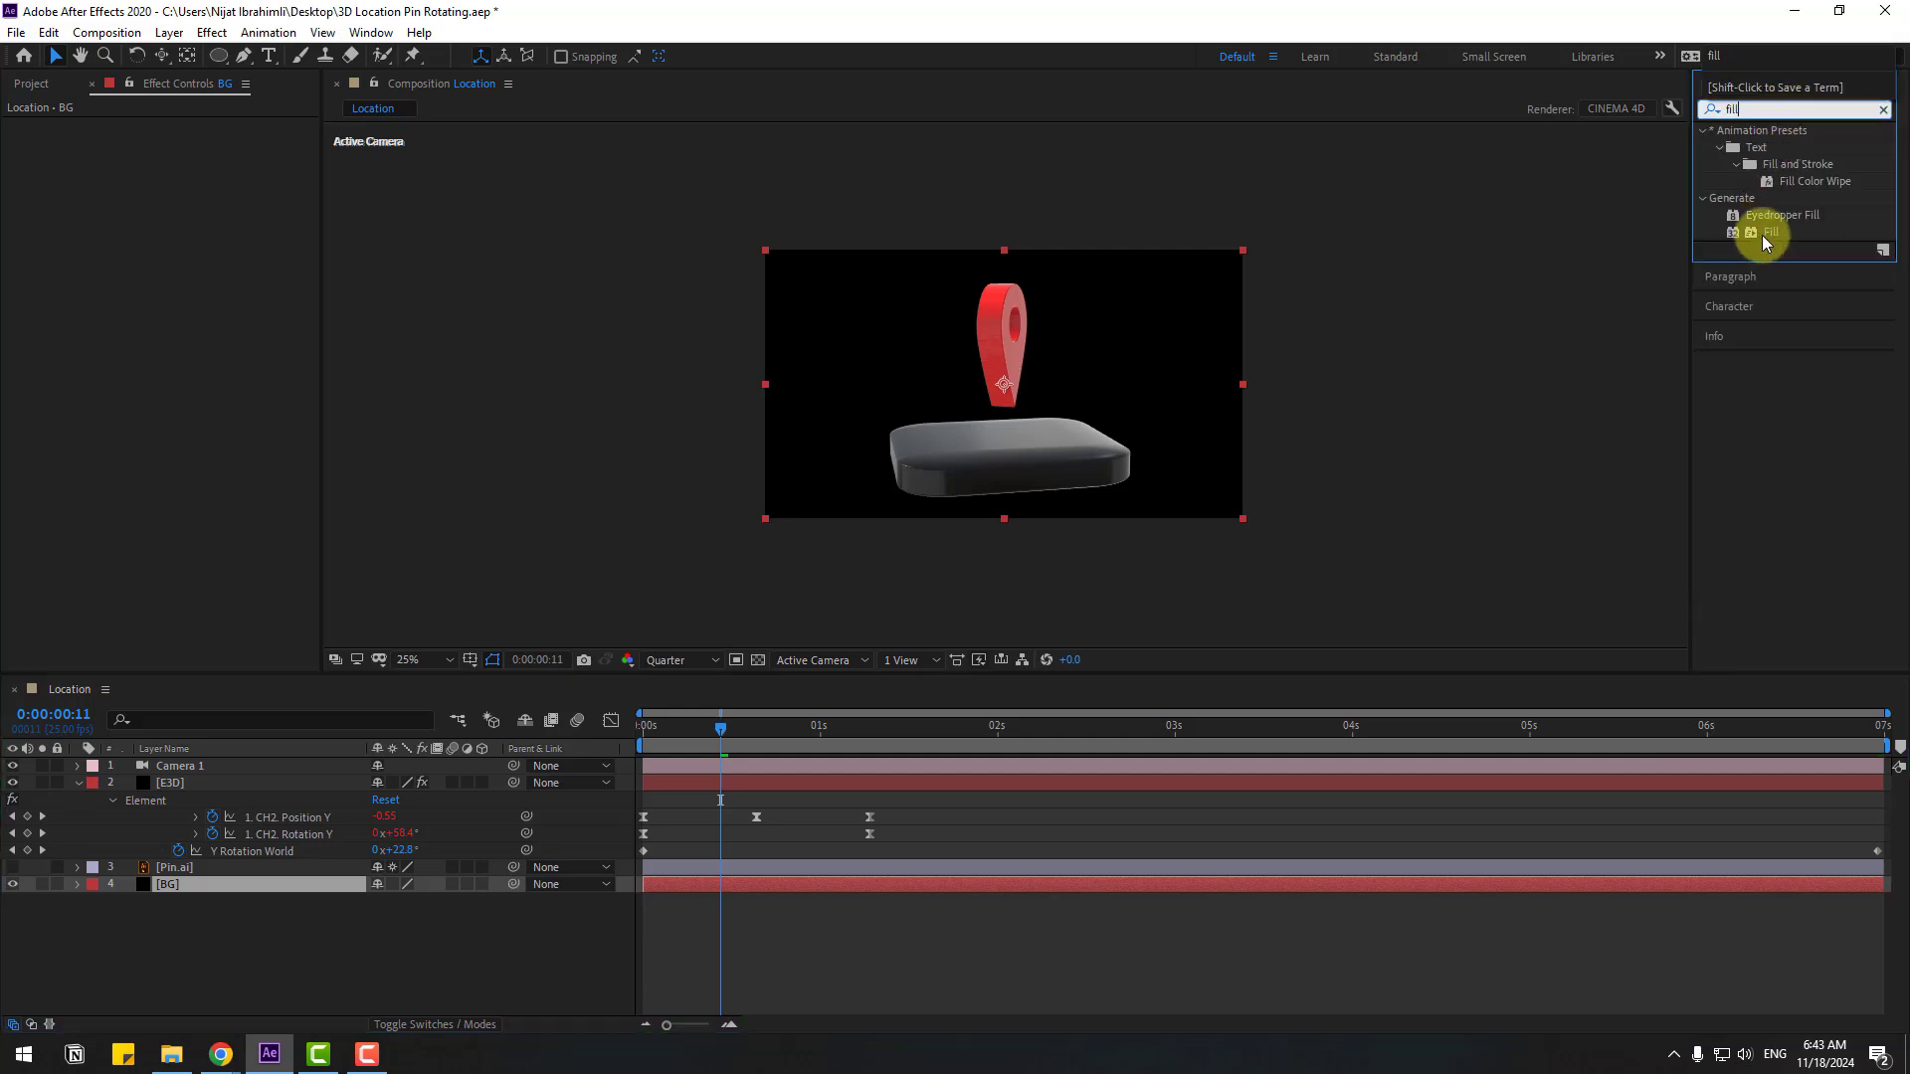
left_click_drag(1762, 235, 239, 885)
key("shift+slash")
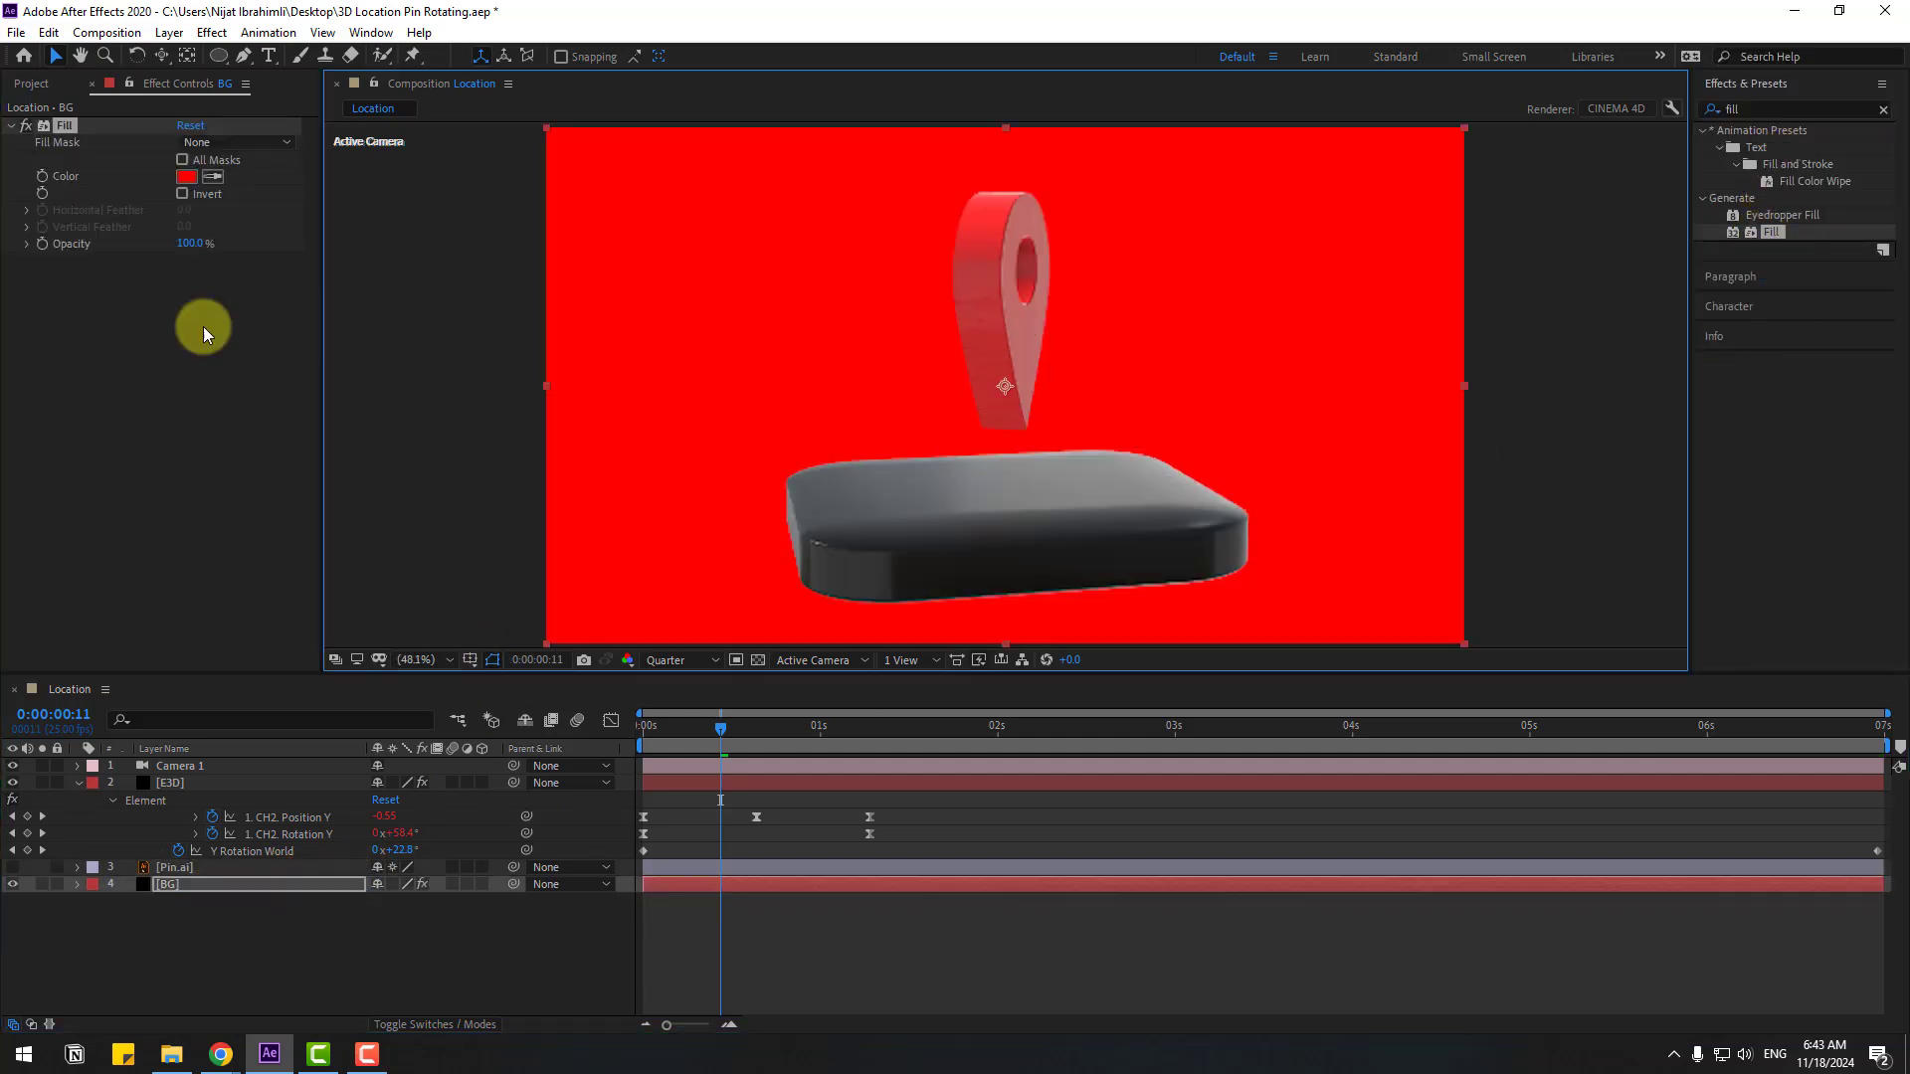
left_click(186, 176)
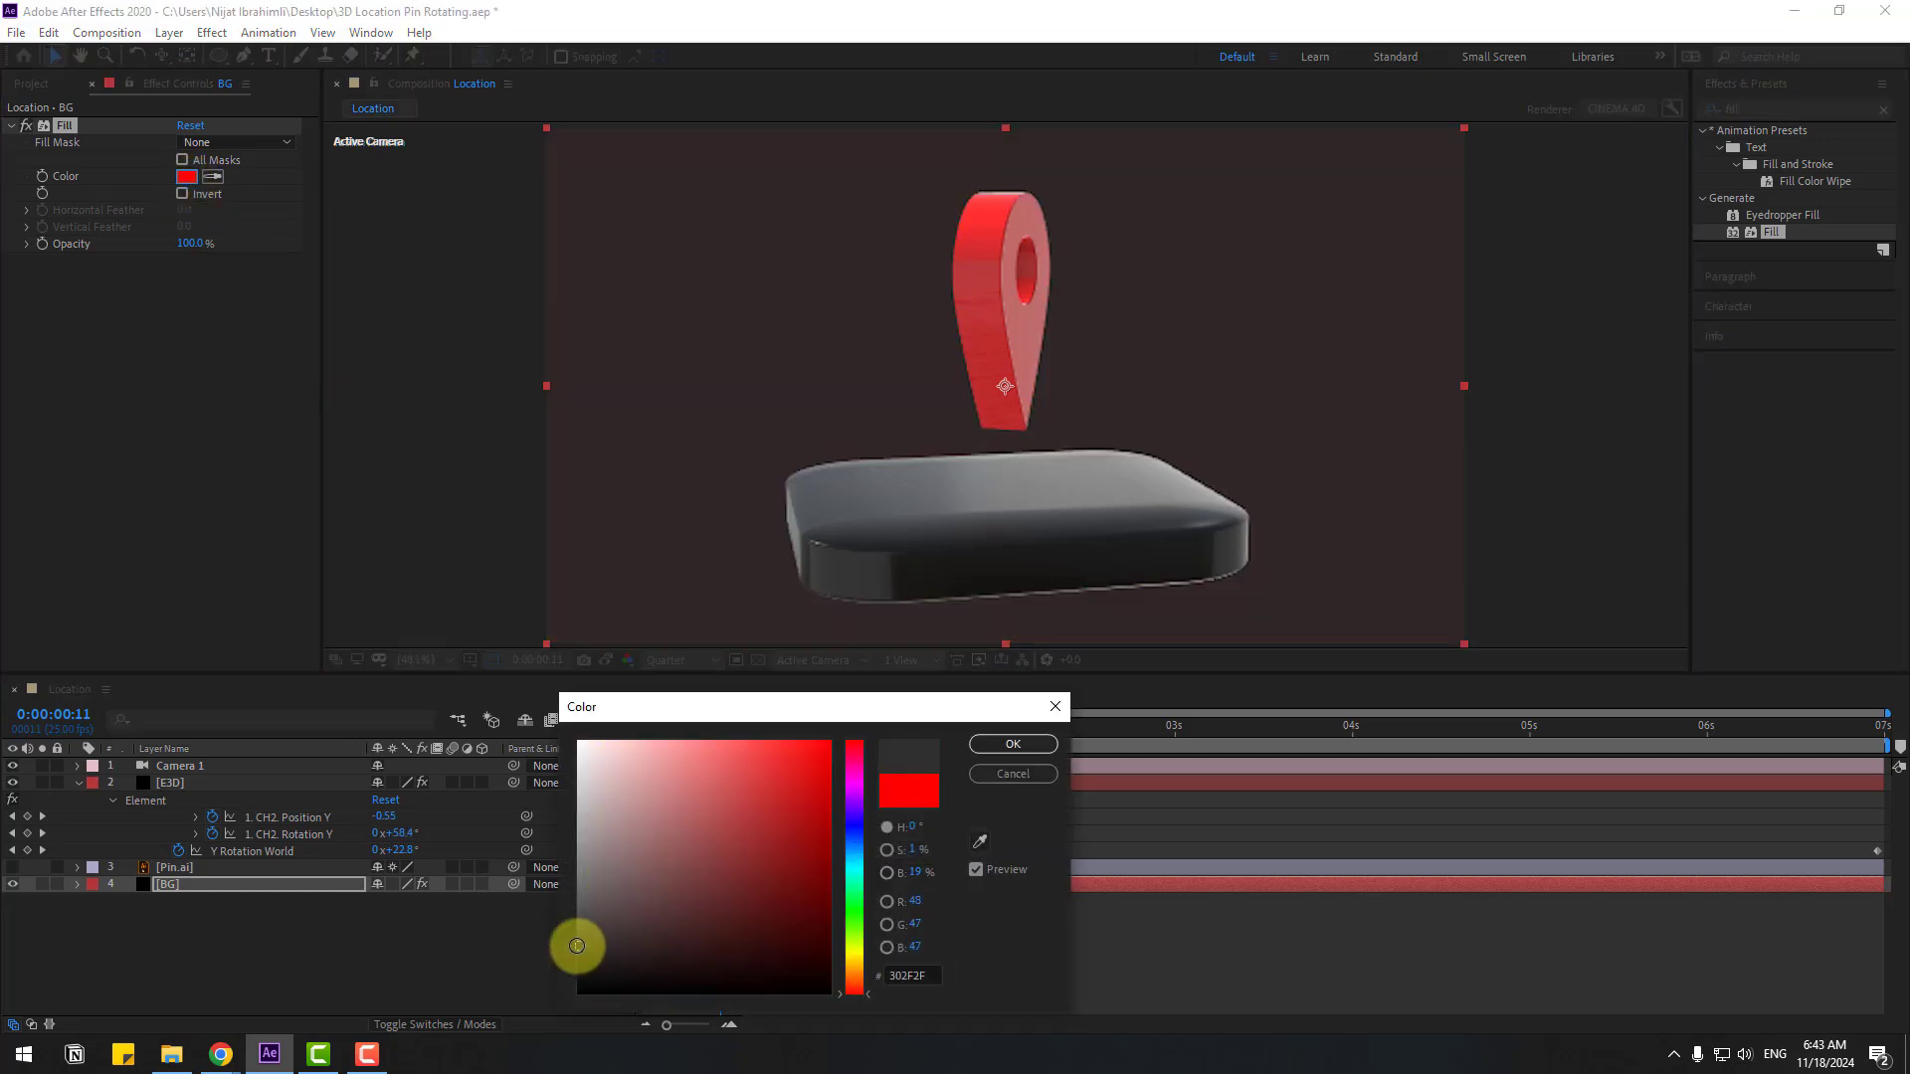